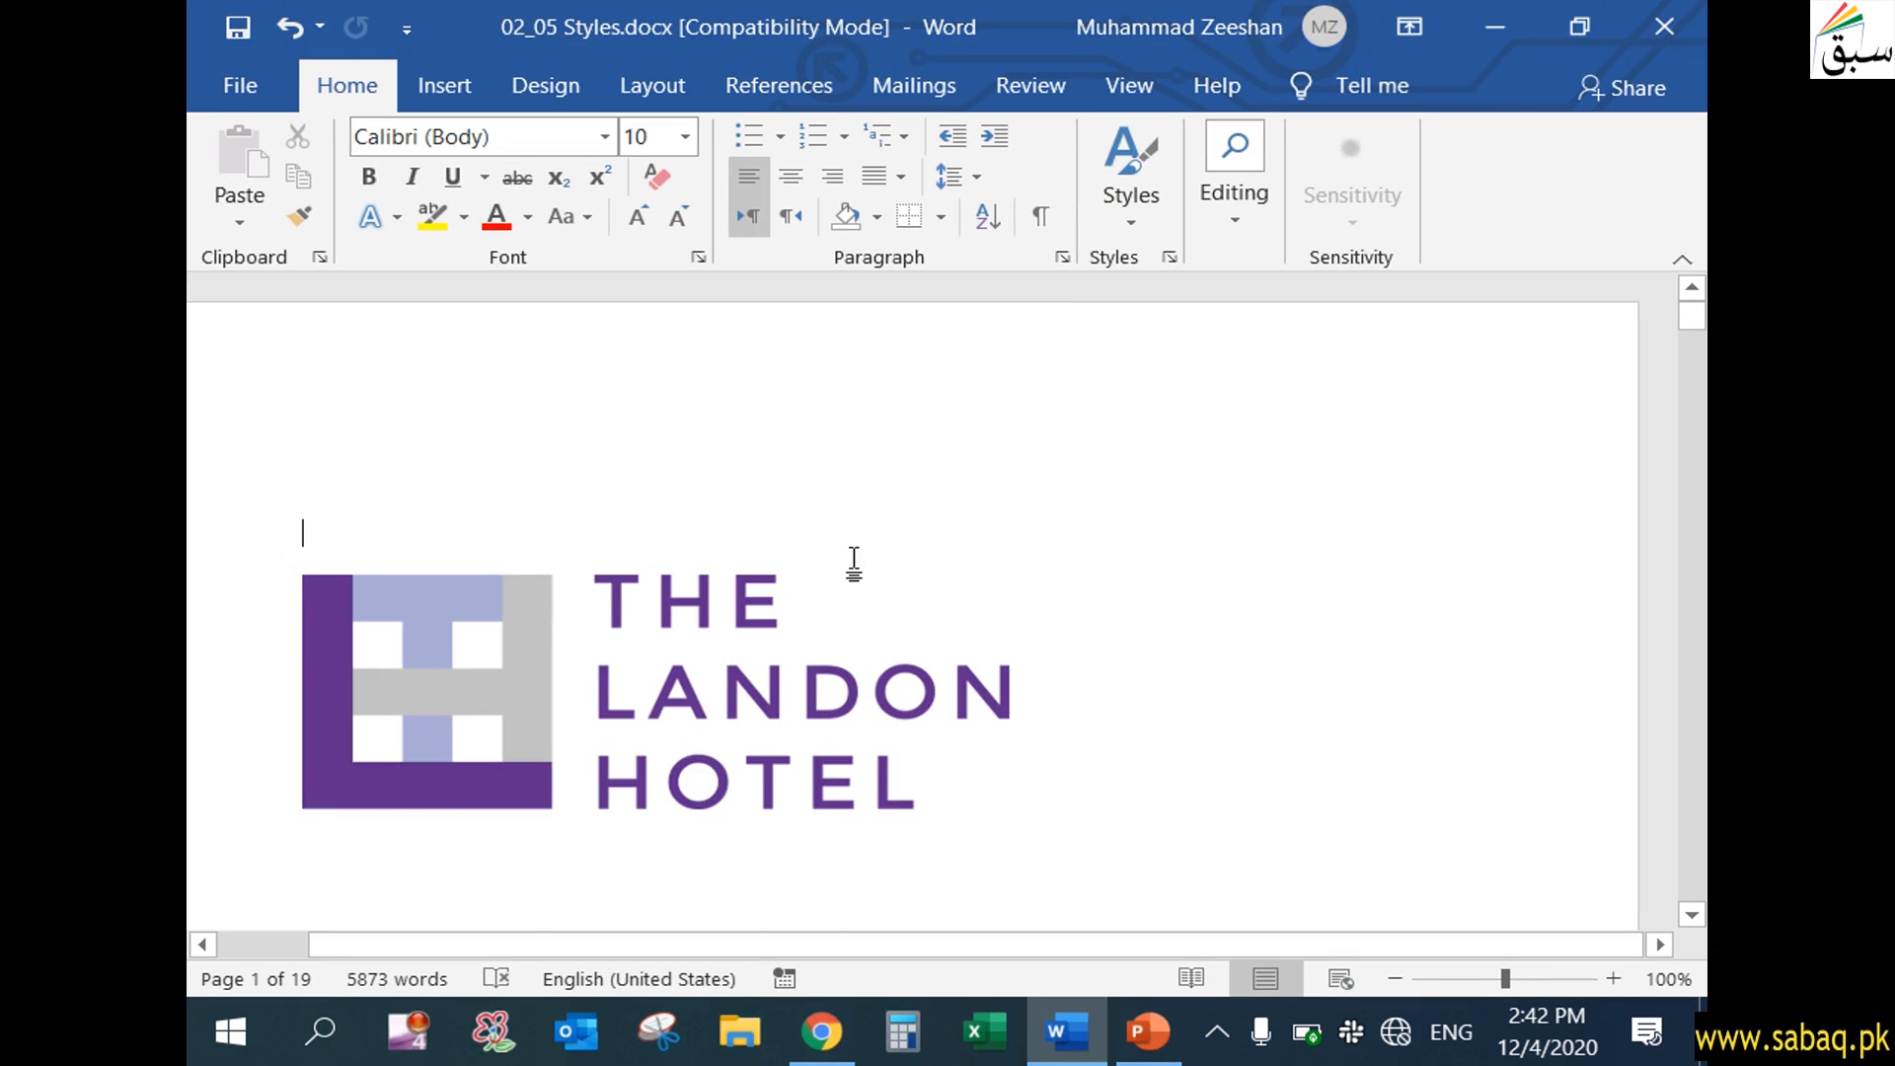
Look through the manual's title page, from the hotel logo to the title lines and the revision date line
scroll(994, 690, down, 3)
scroll(997, 695, down, 1)
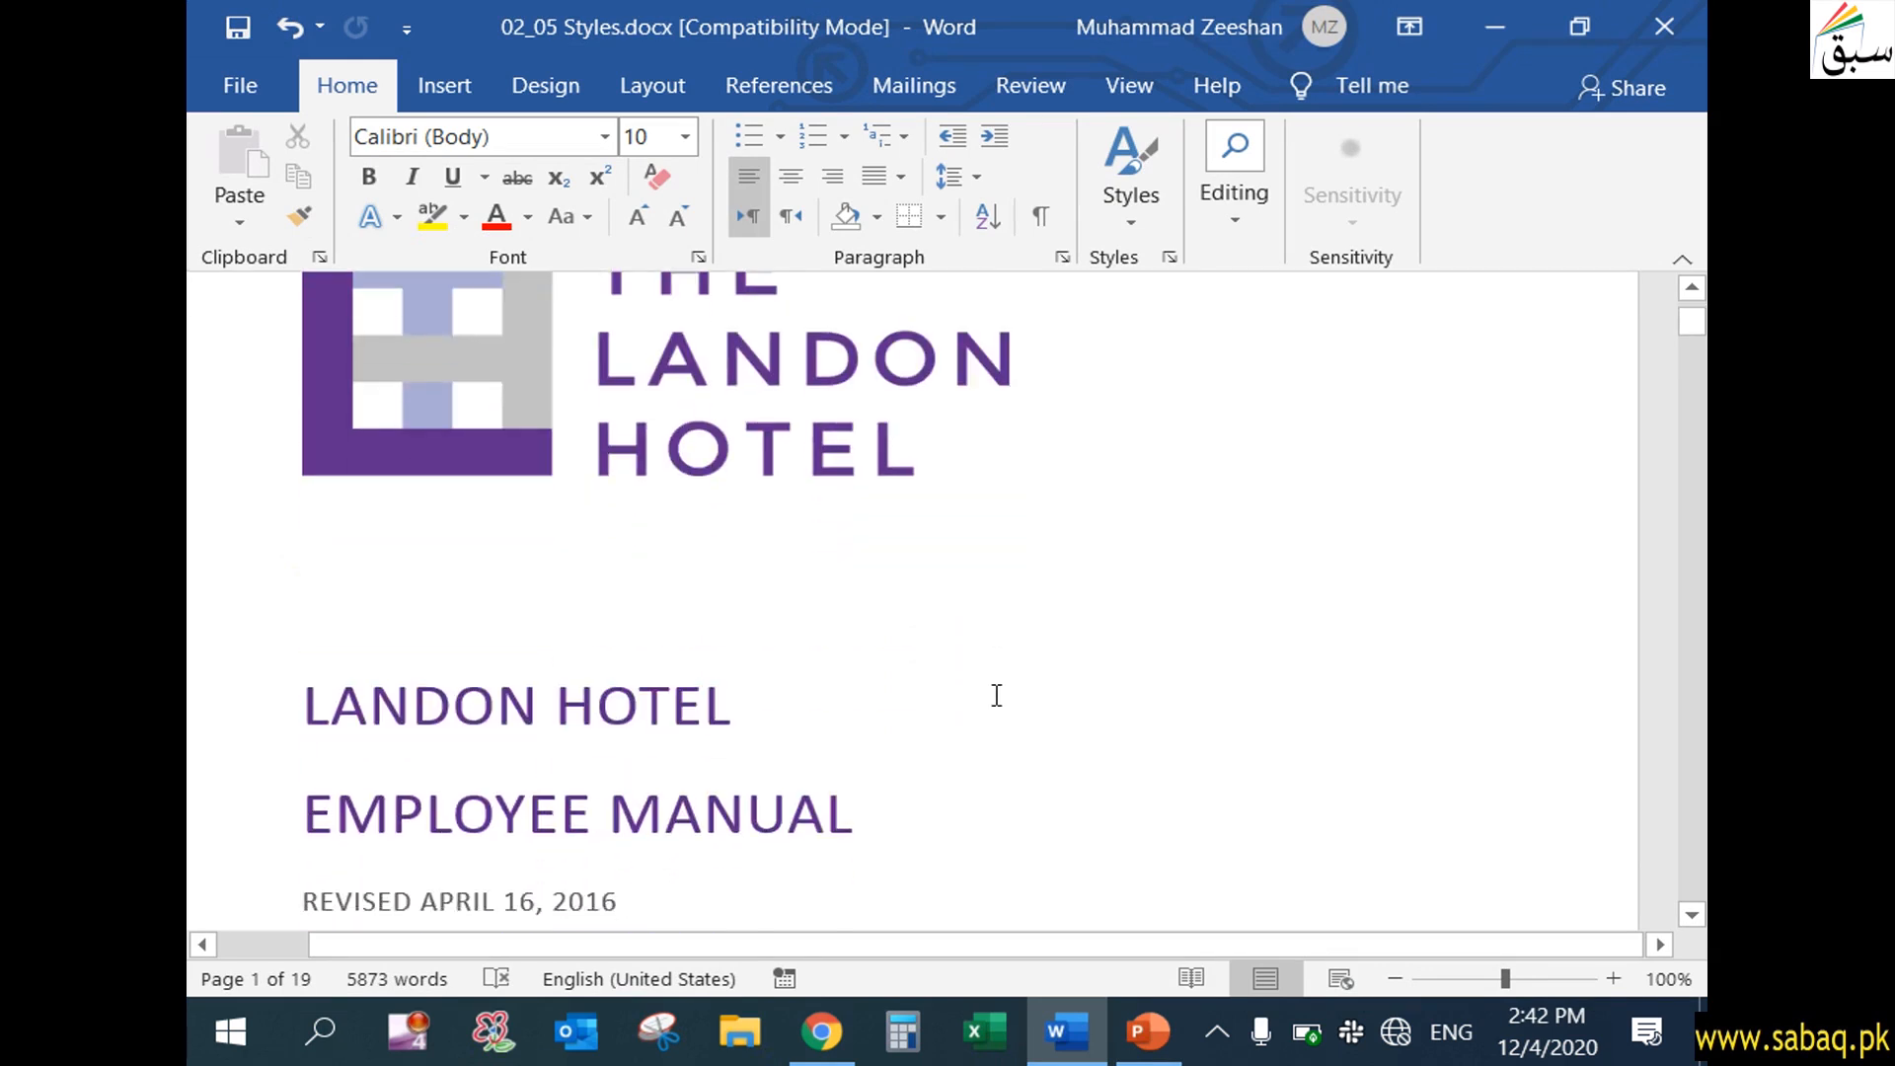
scroll(994, 694, up, 2)
scroll(632, 809, down, 3)
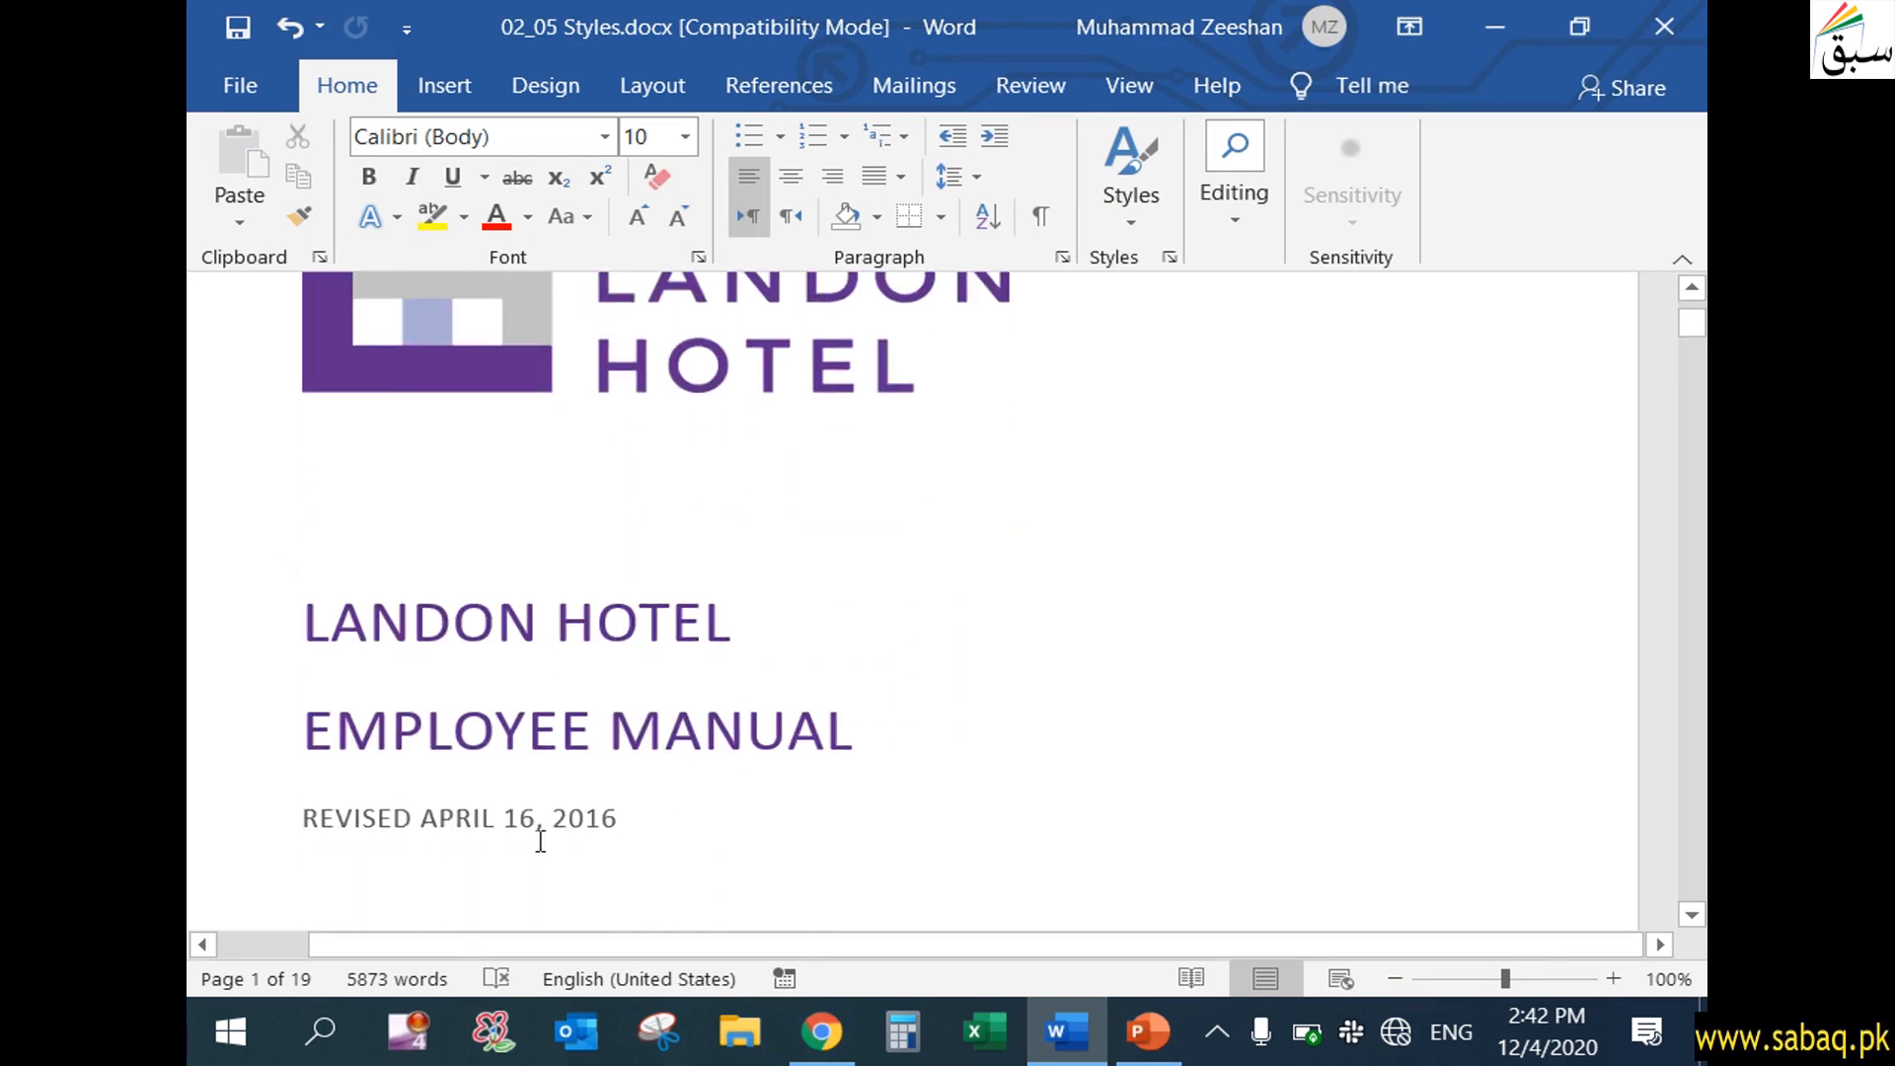
scroll(484, 790, down, 2)
scroll(493, 792, up, 4)
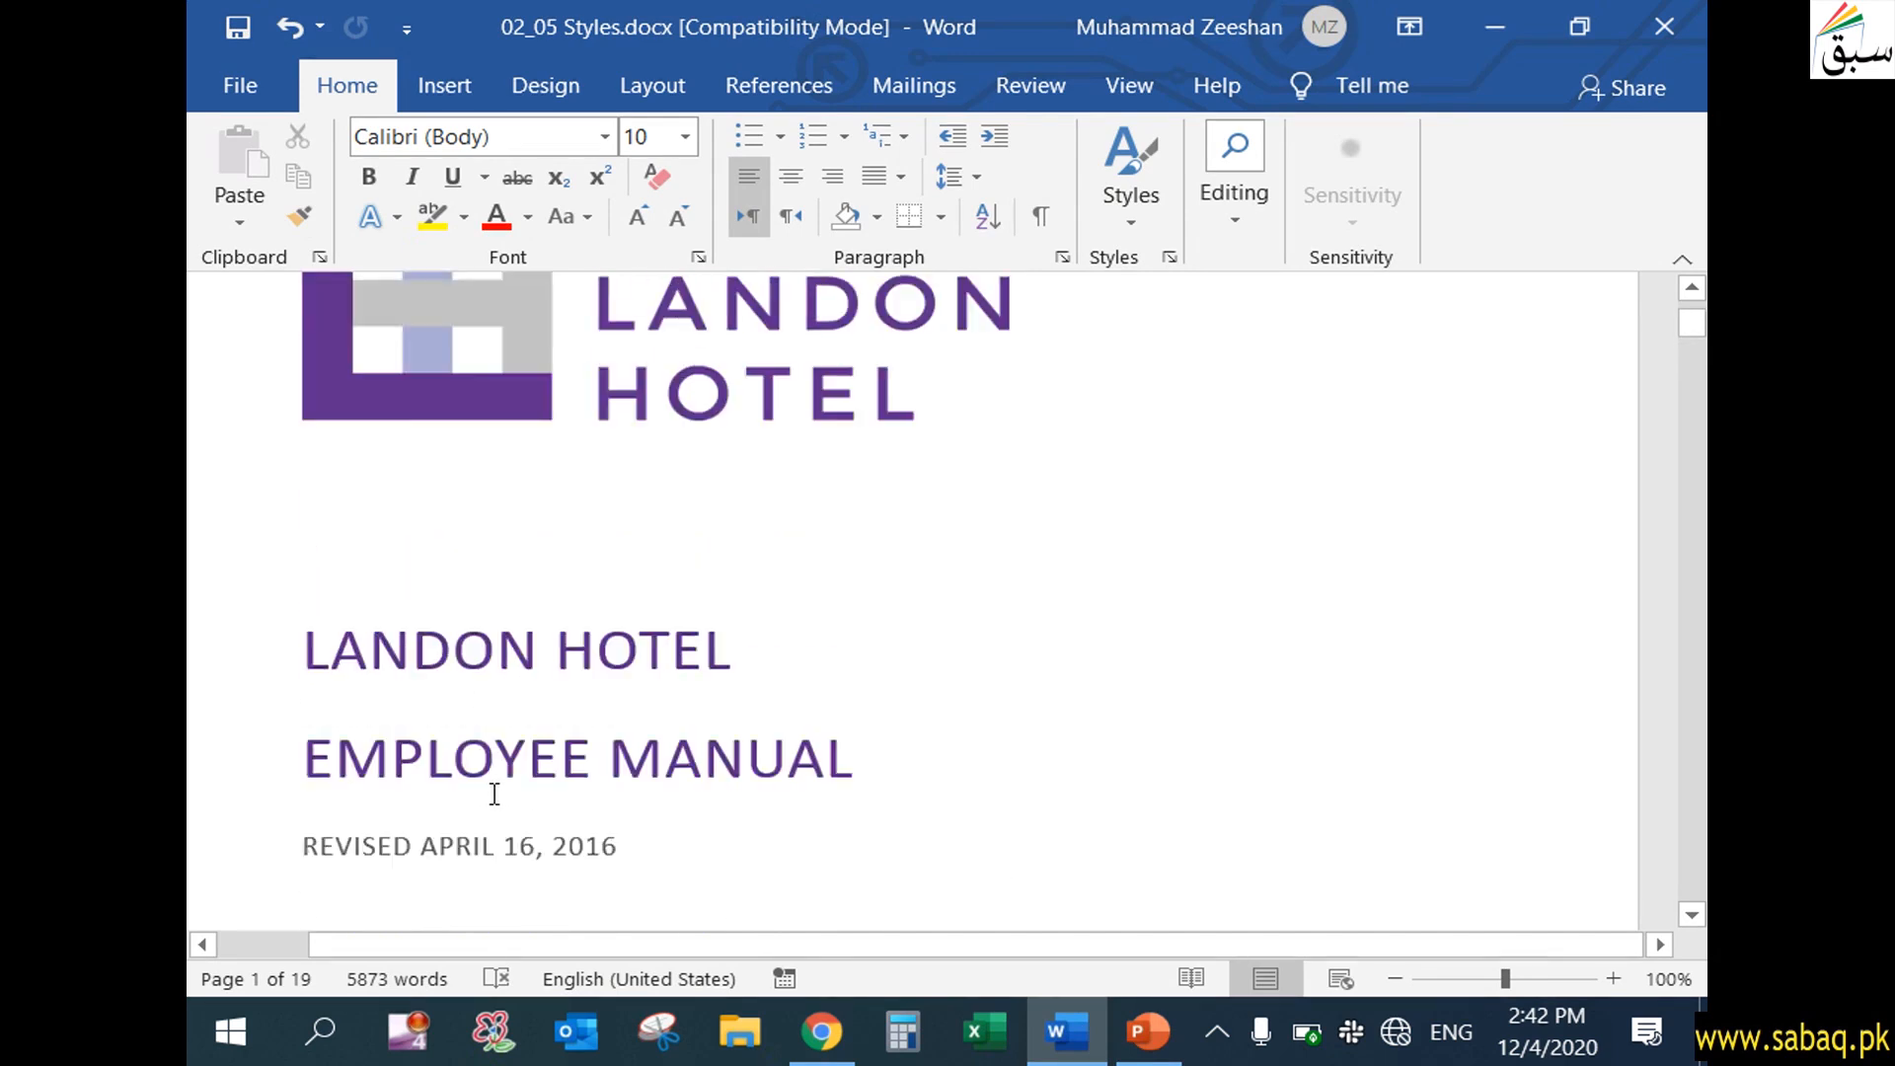
scroll(498, 793, down, 3)
scroll(502, 795, down, 1)
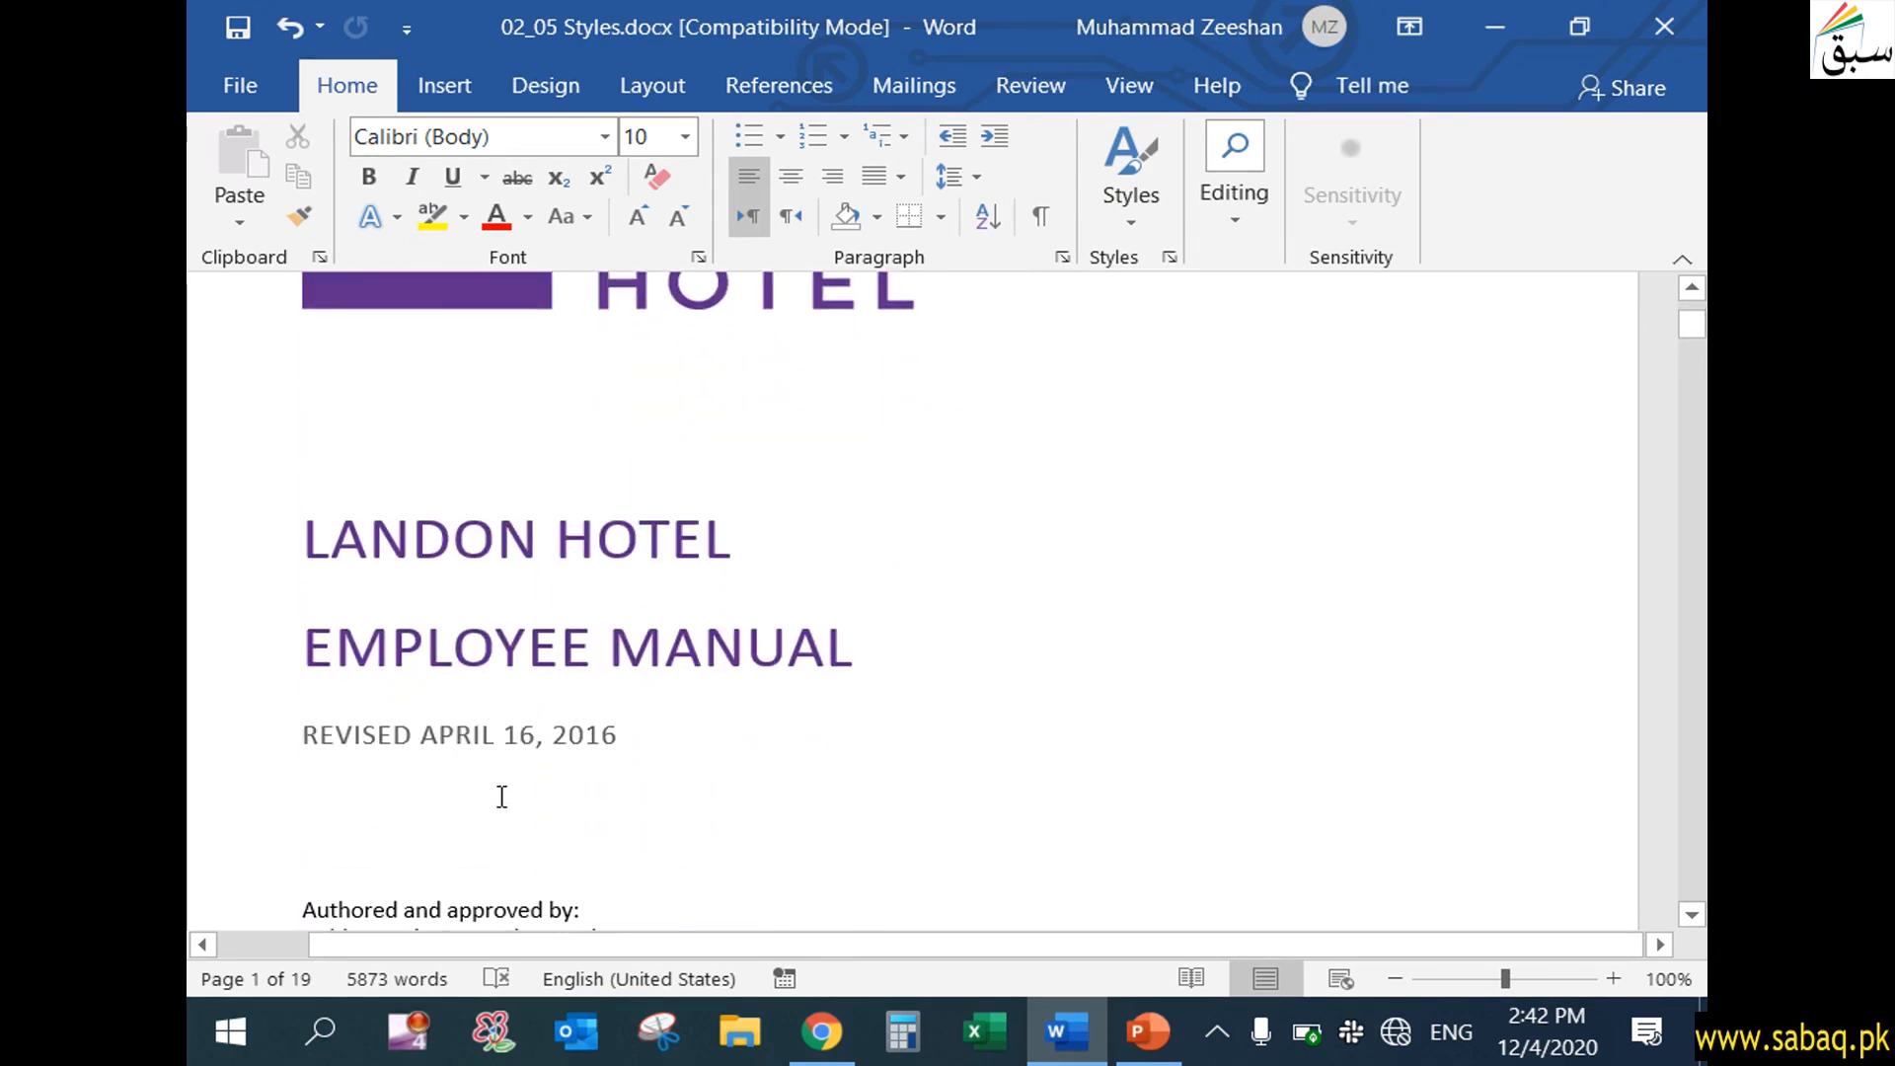
click(582, 709)
click(582, 743)
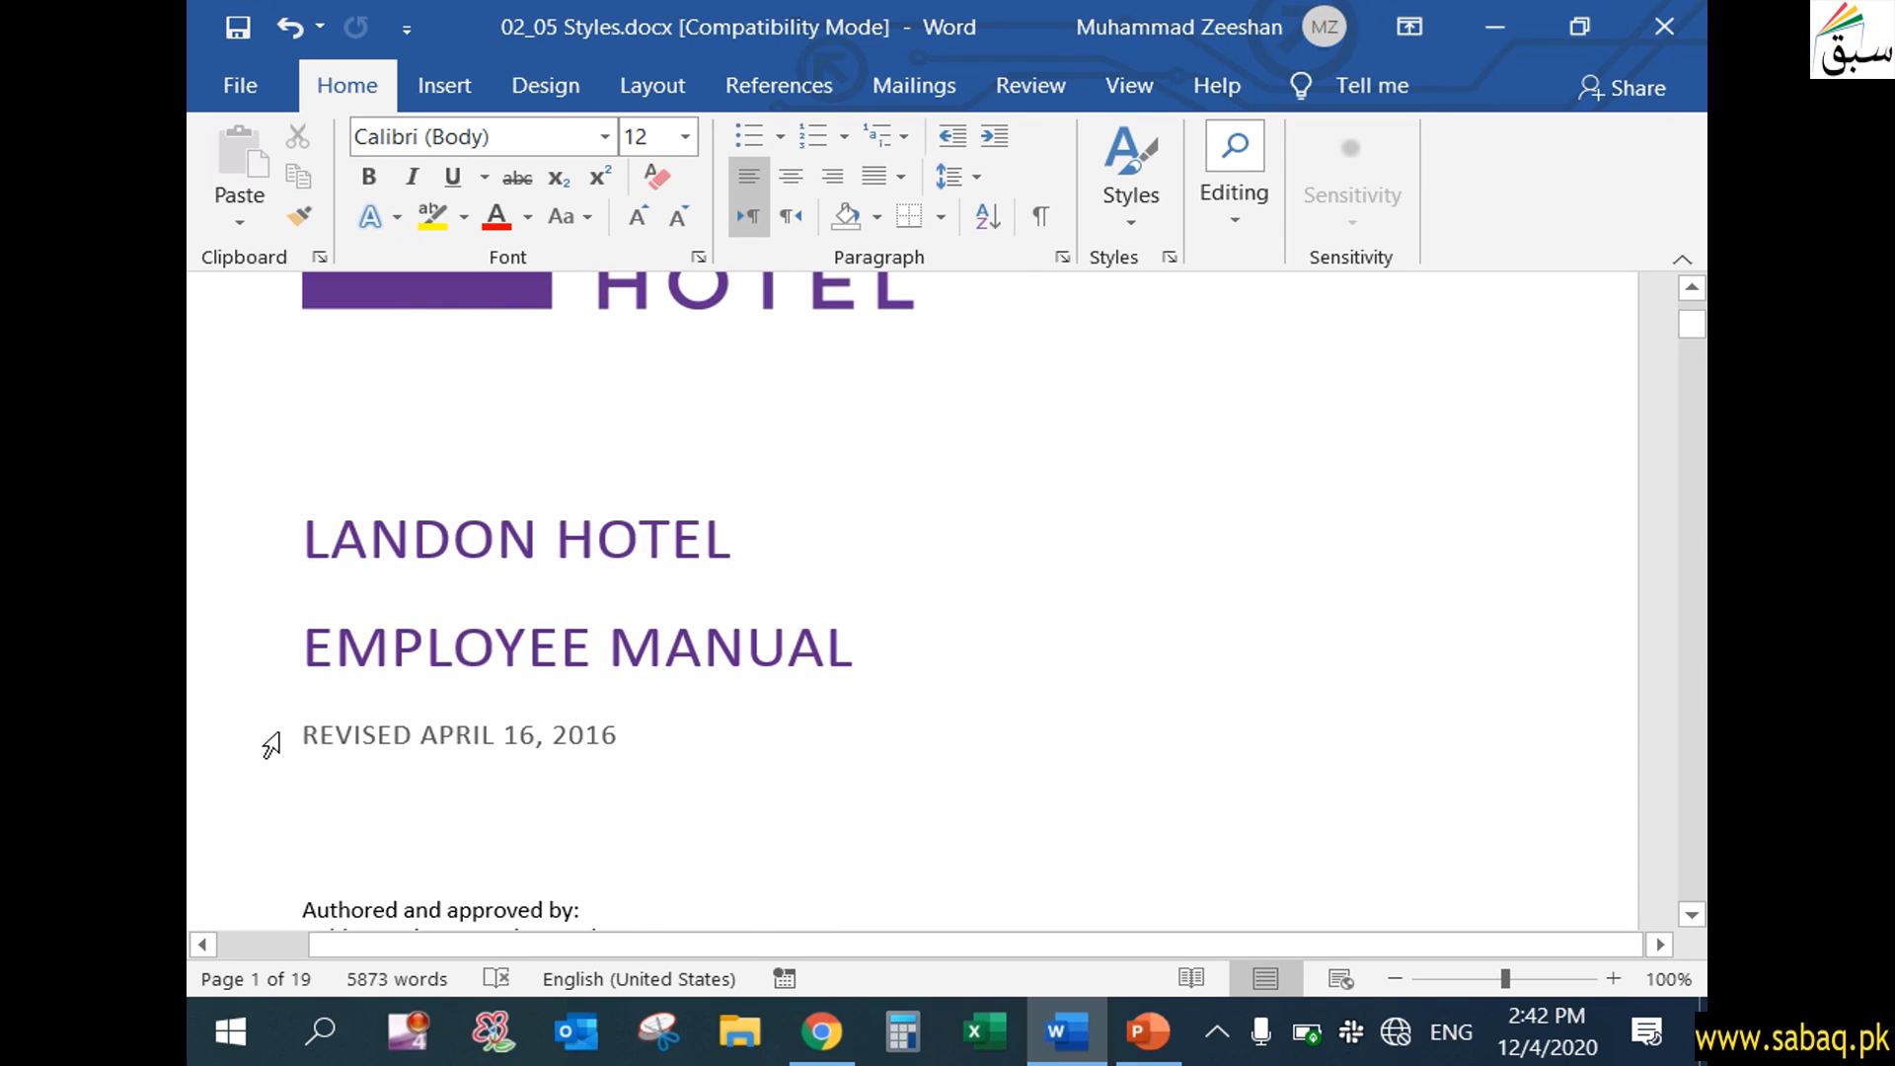
drag(301, 733, 628, 753)
click(736, 733)
scroll(751, 770, down, 6)
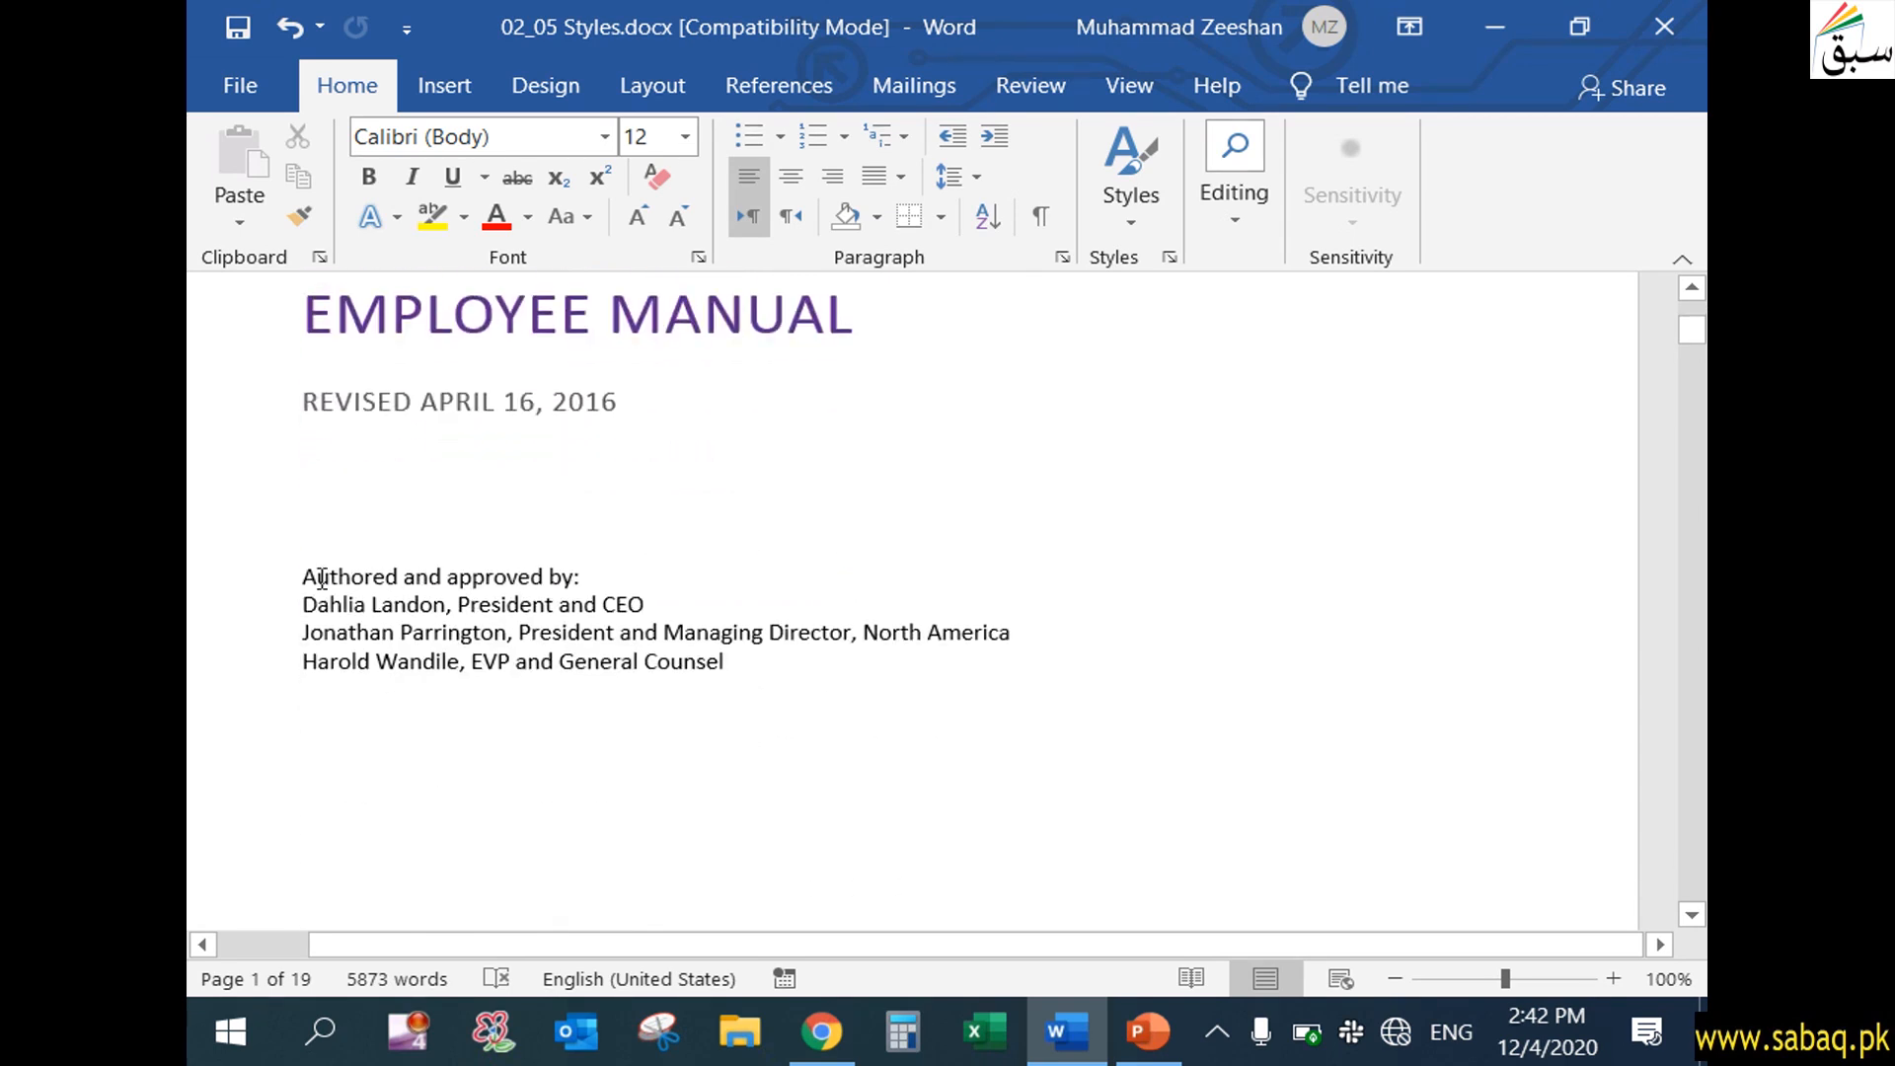
Clear all formatting from the "Authored and approved by:" block, including the lines of names and job titles
click(302, 578)
drag(302, 578, 318, 578)
scroll(550, 757, down, 4)
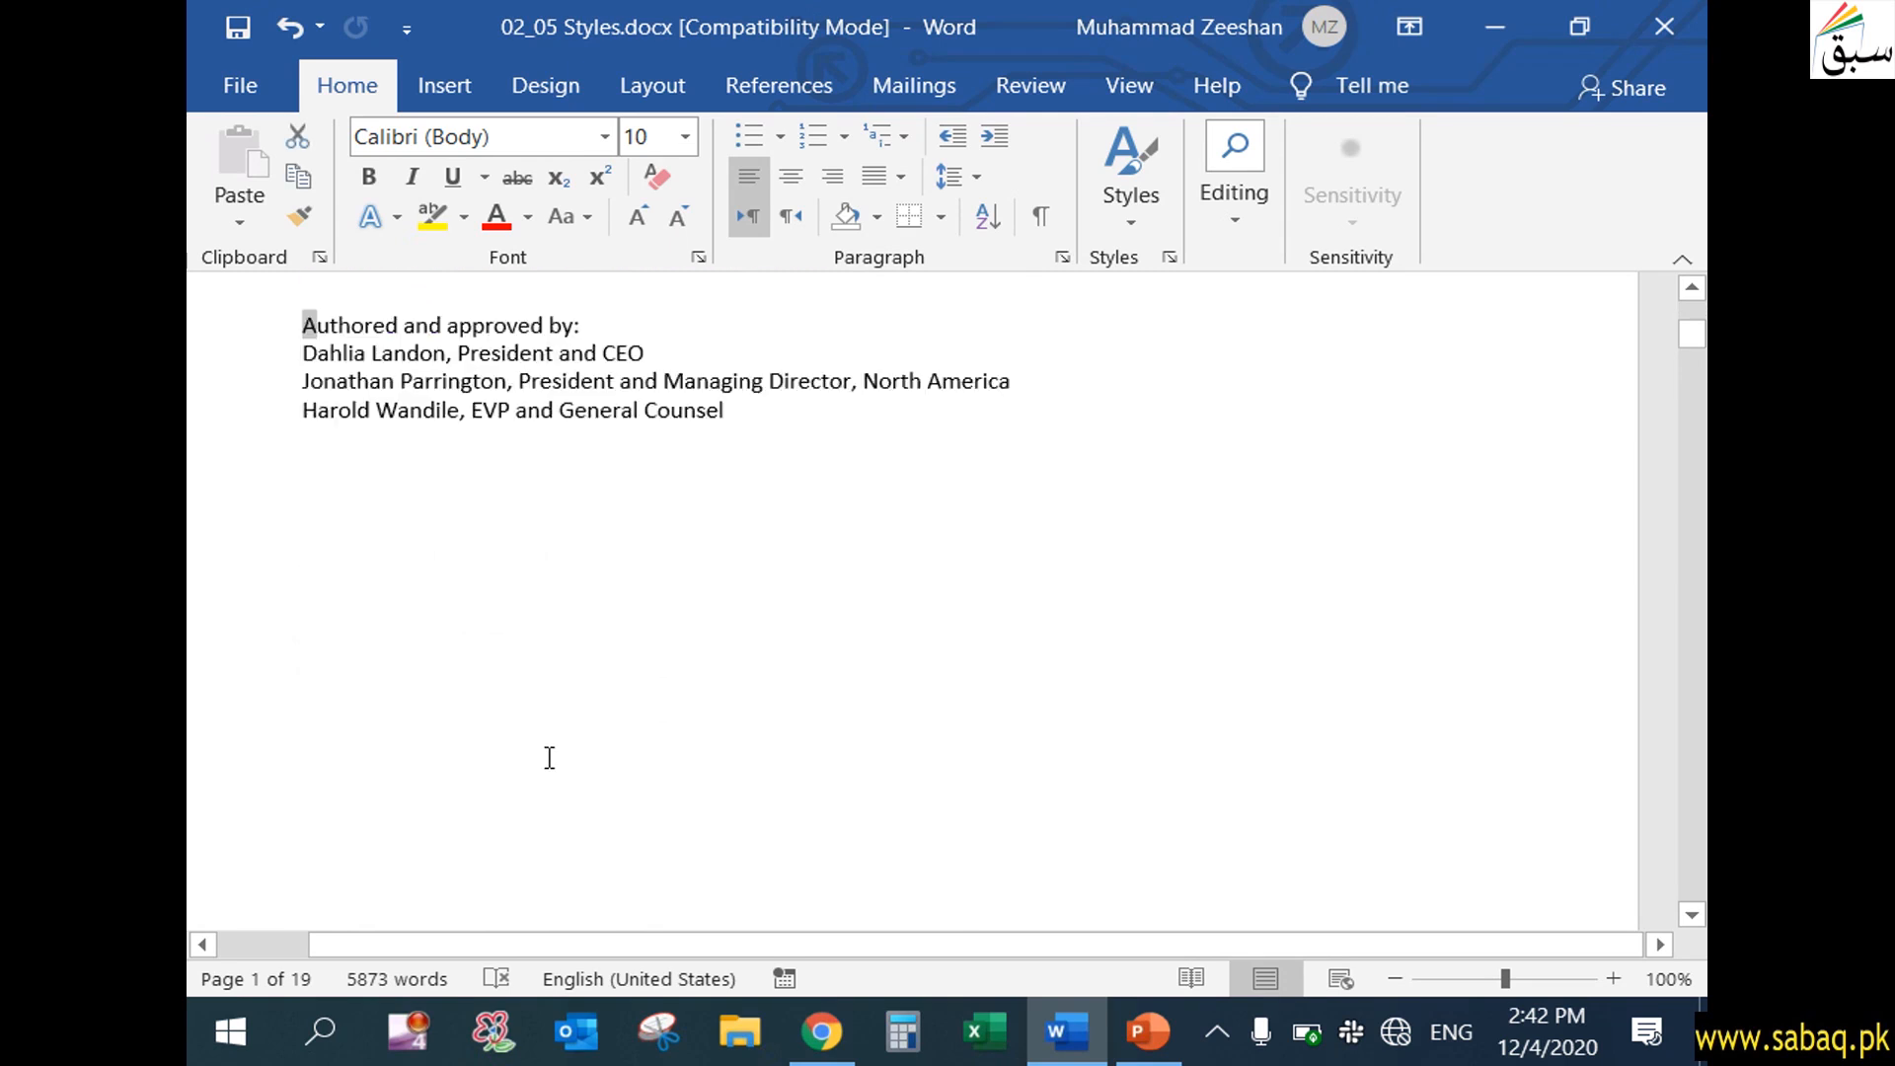
scroll(546, 740, up, 5)
click(305, 657)
drag(305, 657, 727, 783)
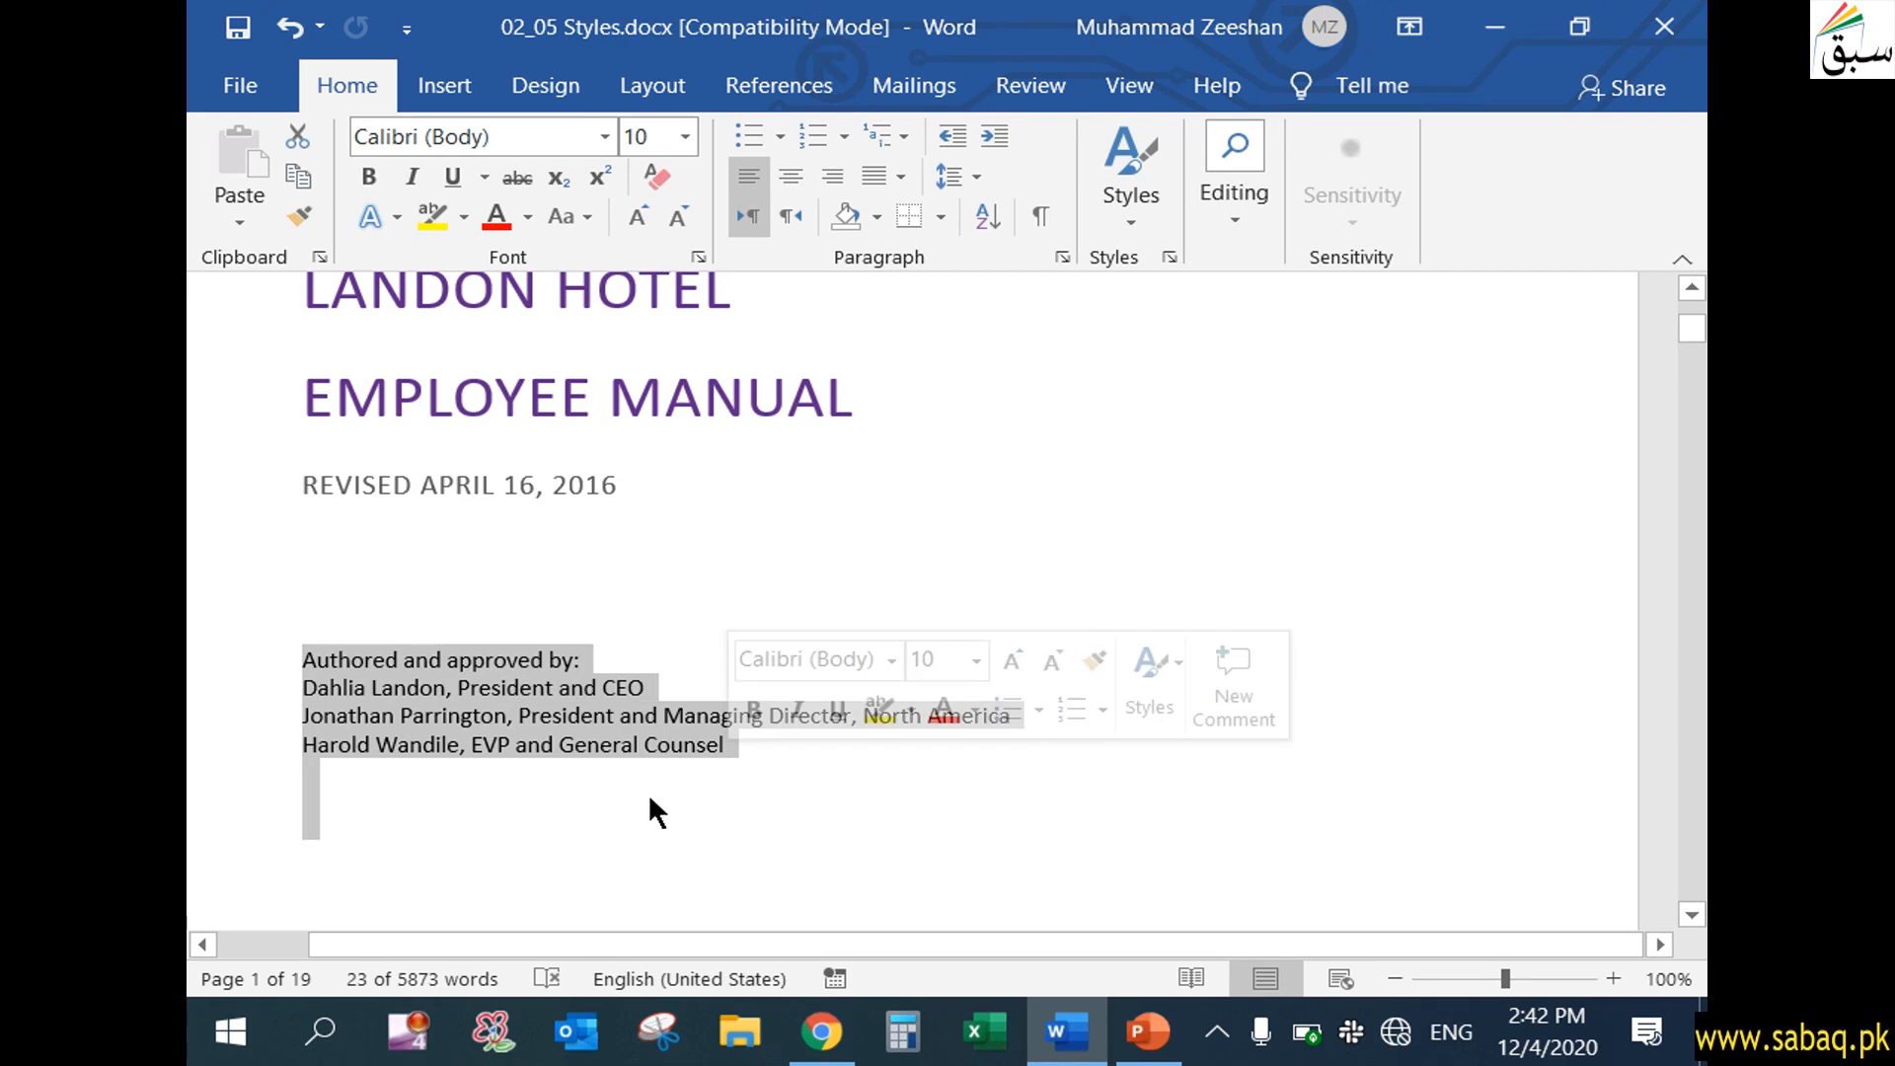
click(650, 180)
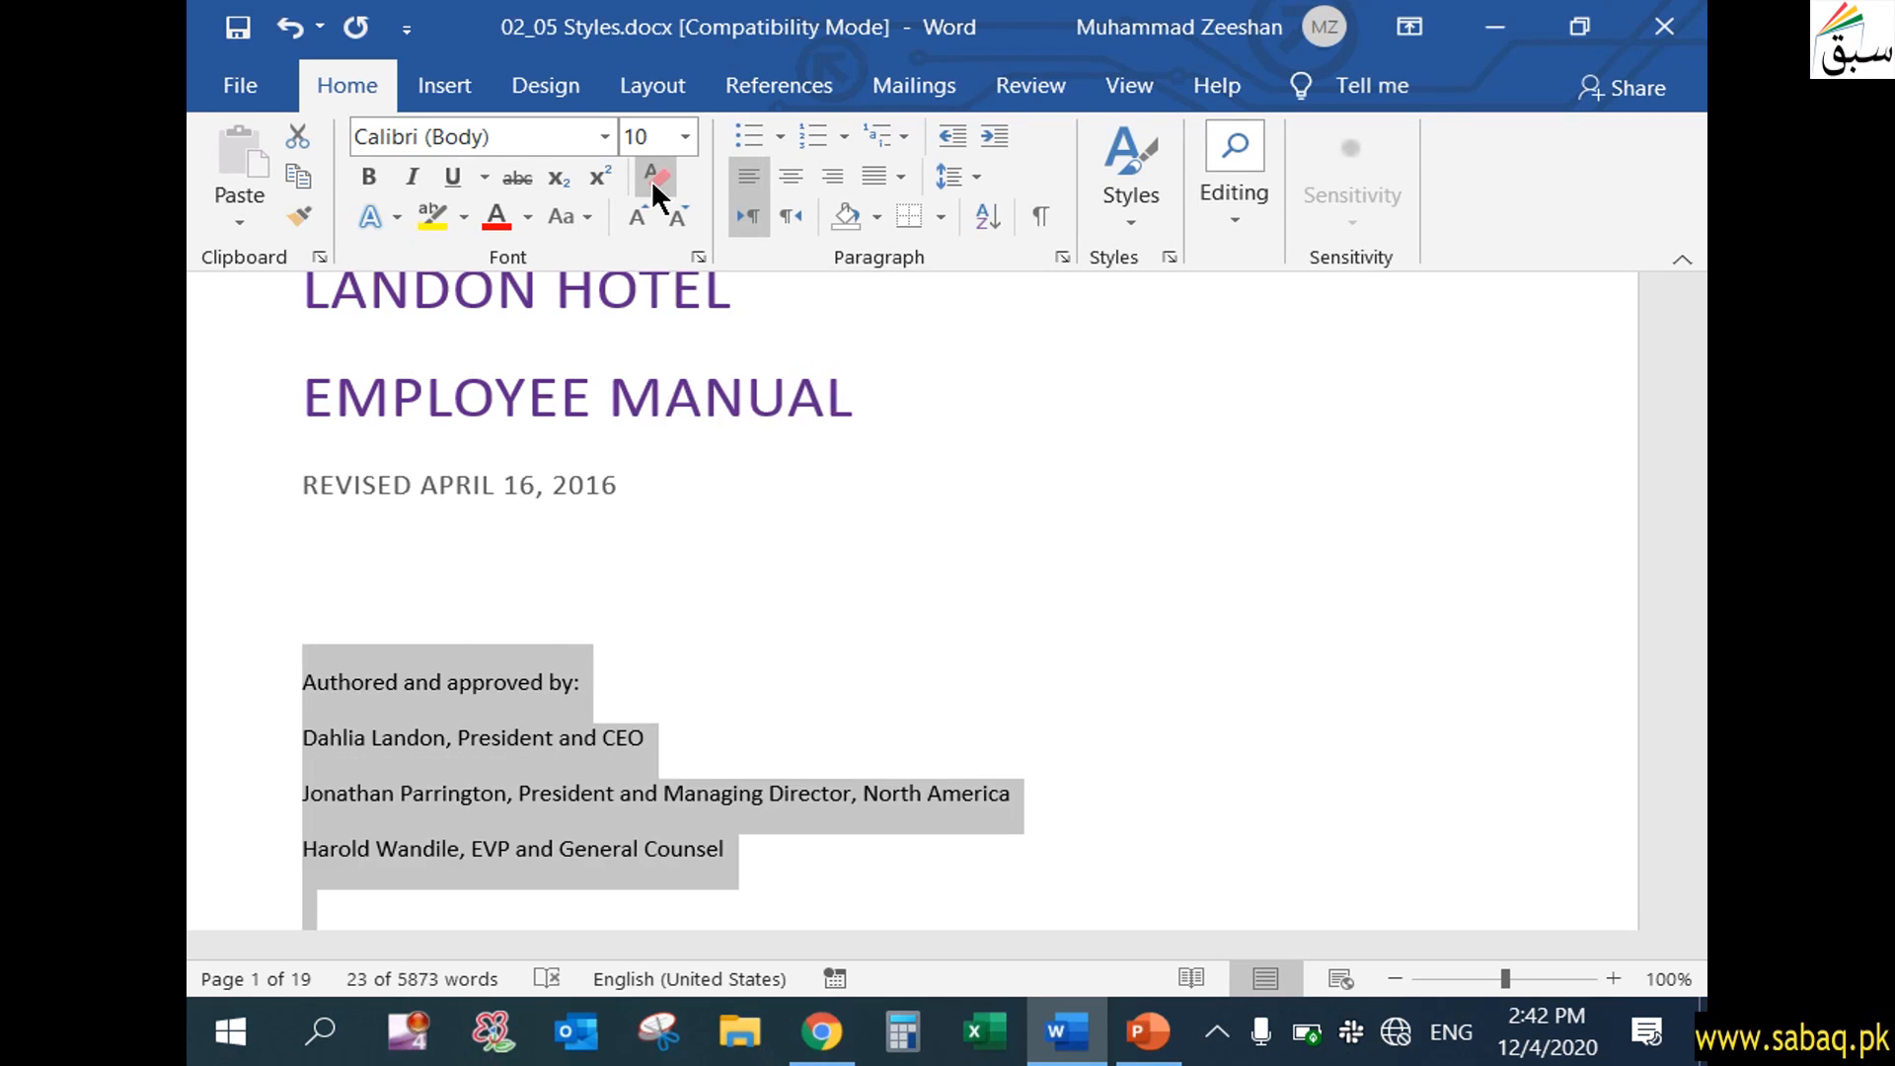
click(369, 685)
drag(293, 682, 743, 867)
Clear all formatting from the "Landon Hotel" and "Employee Manual" title lines and the revision date line
scroll(745, 849, up, 3)
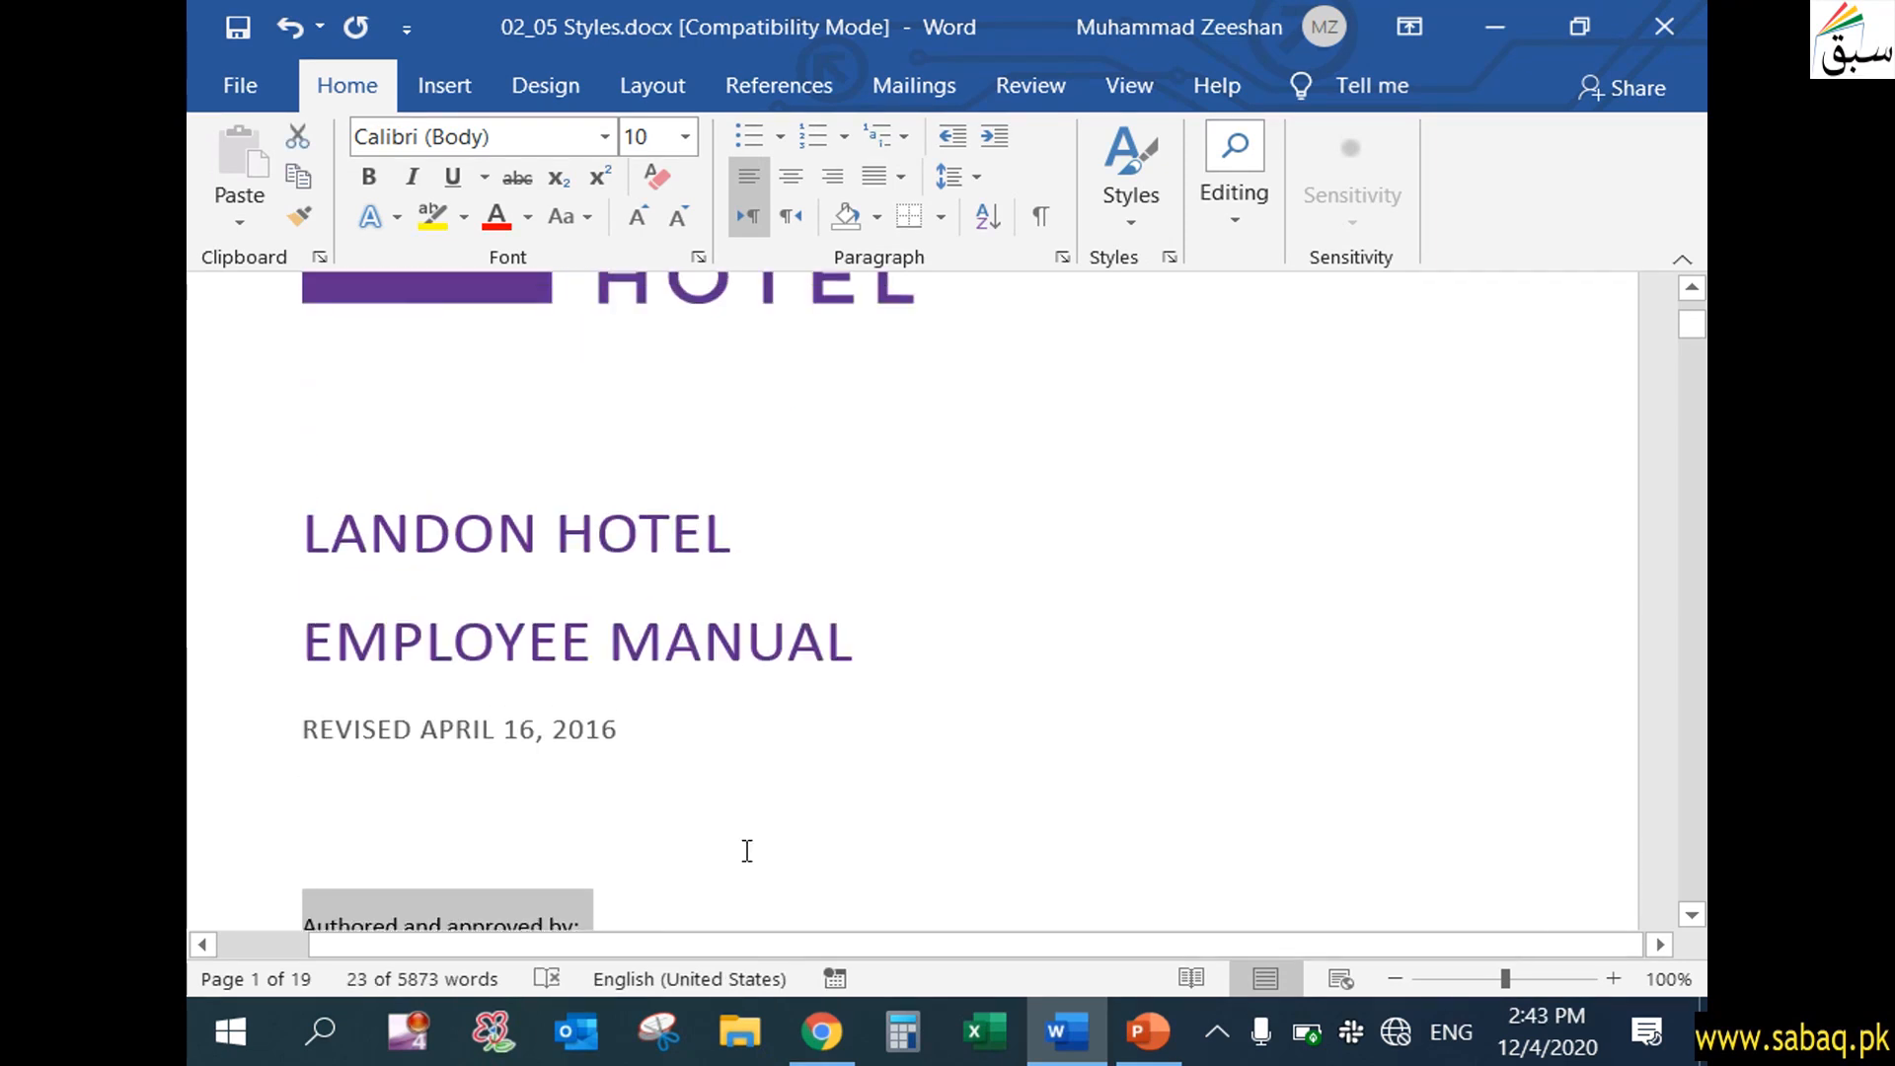
drag(305, 538, 579, 728)
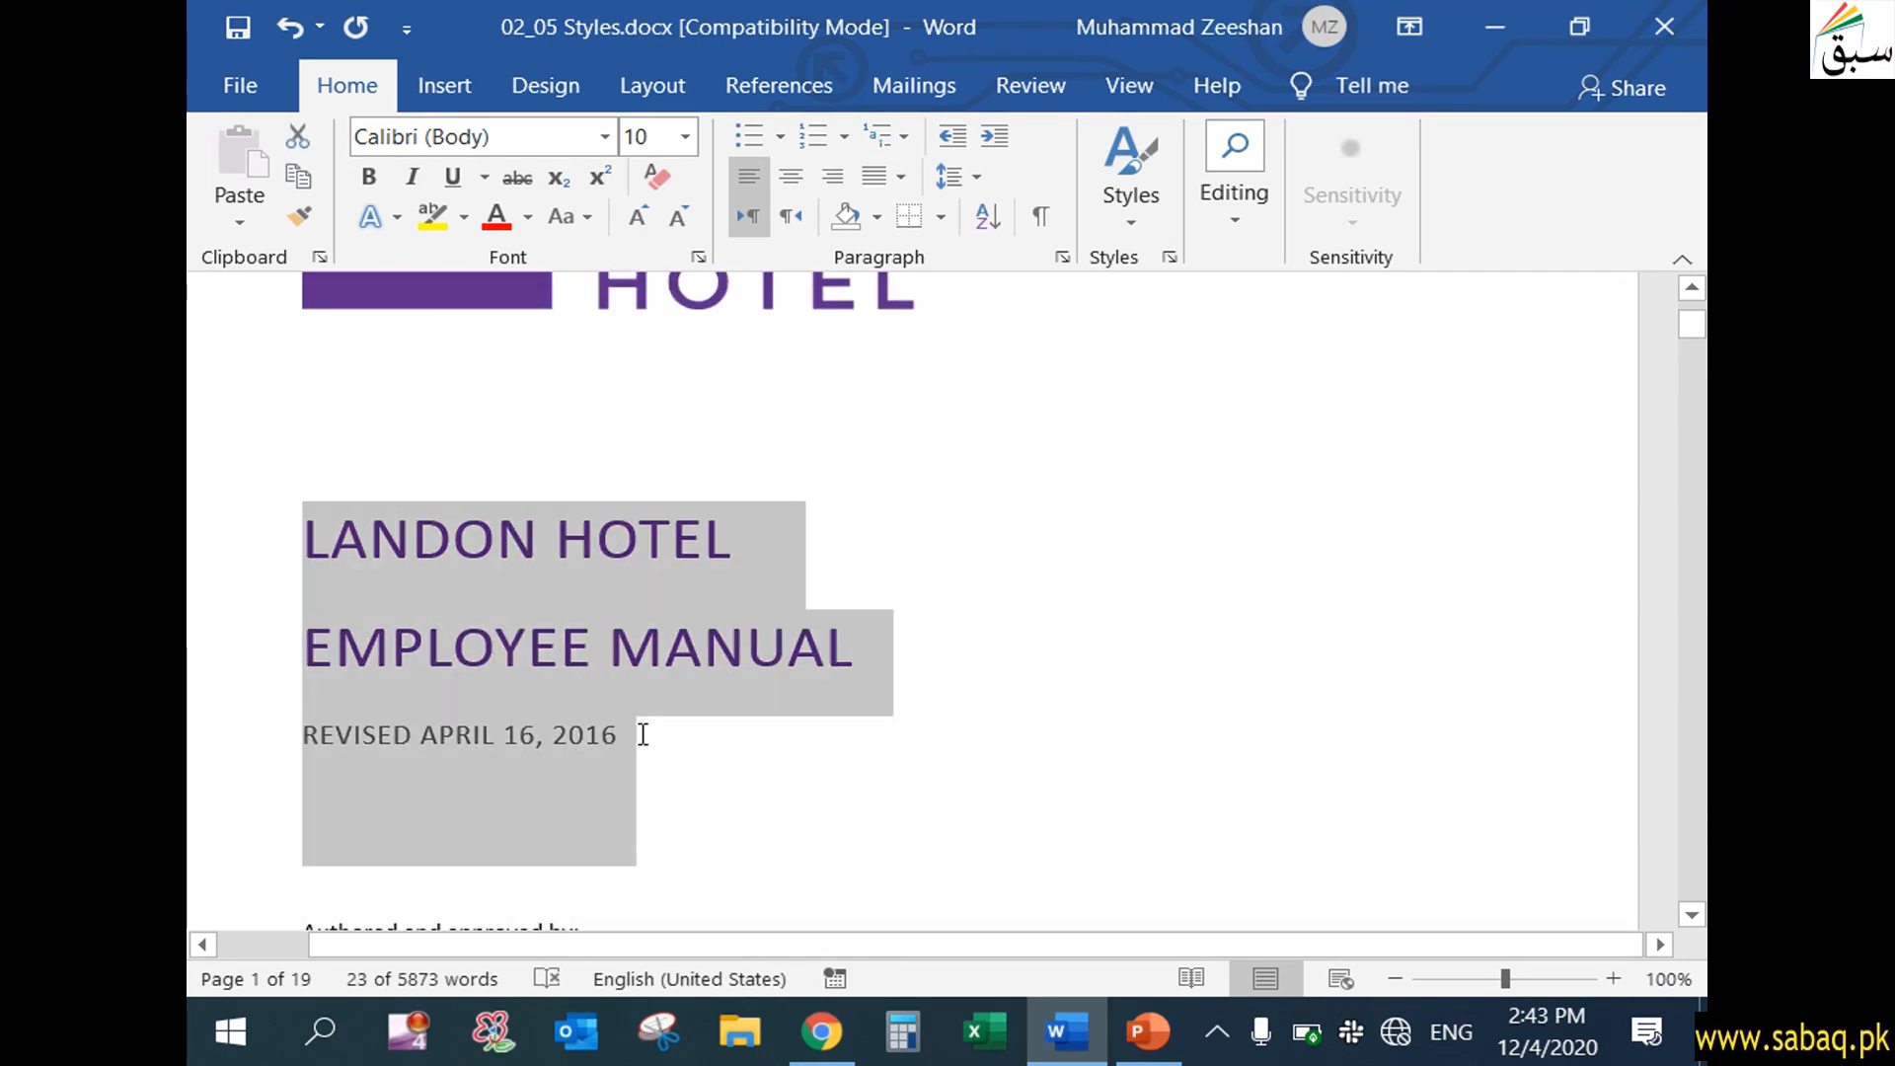
click(657, 178)
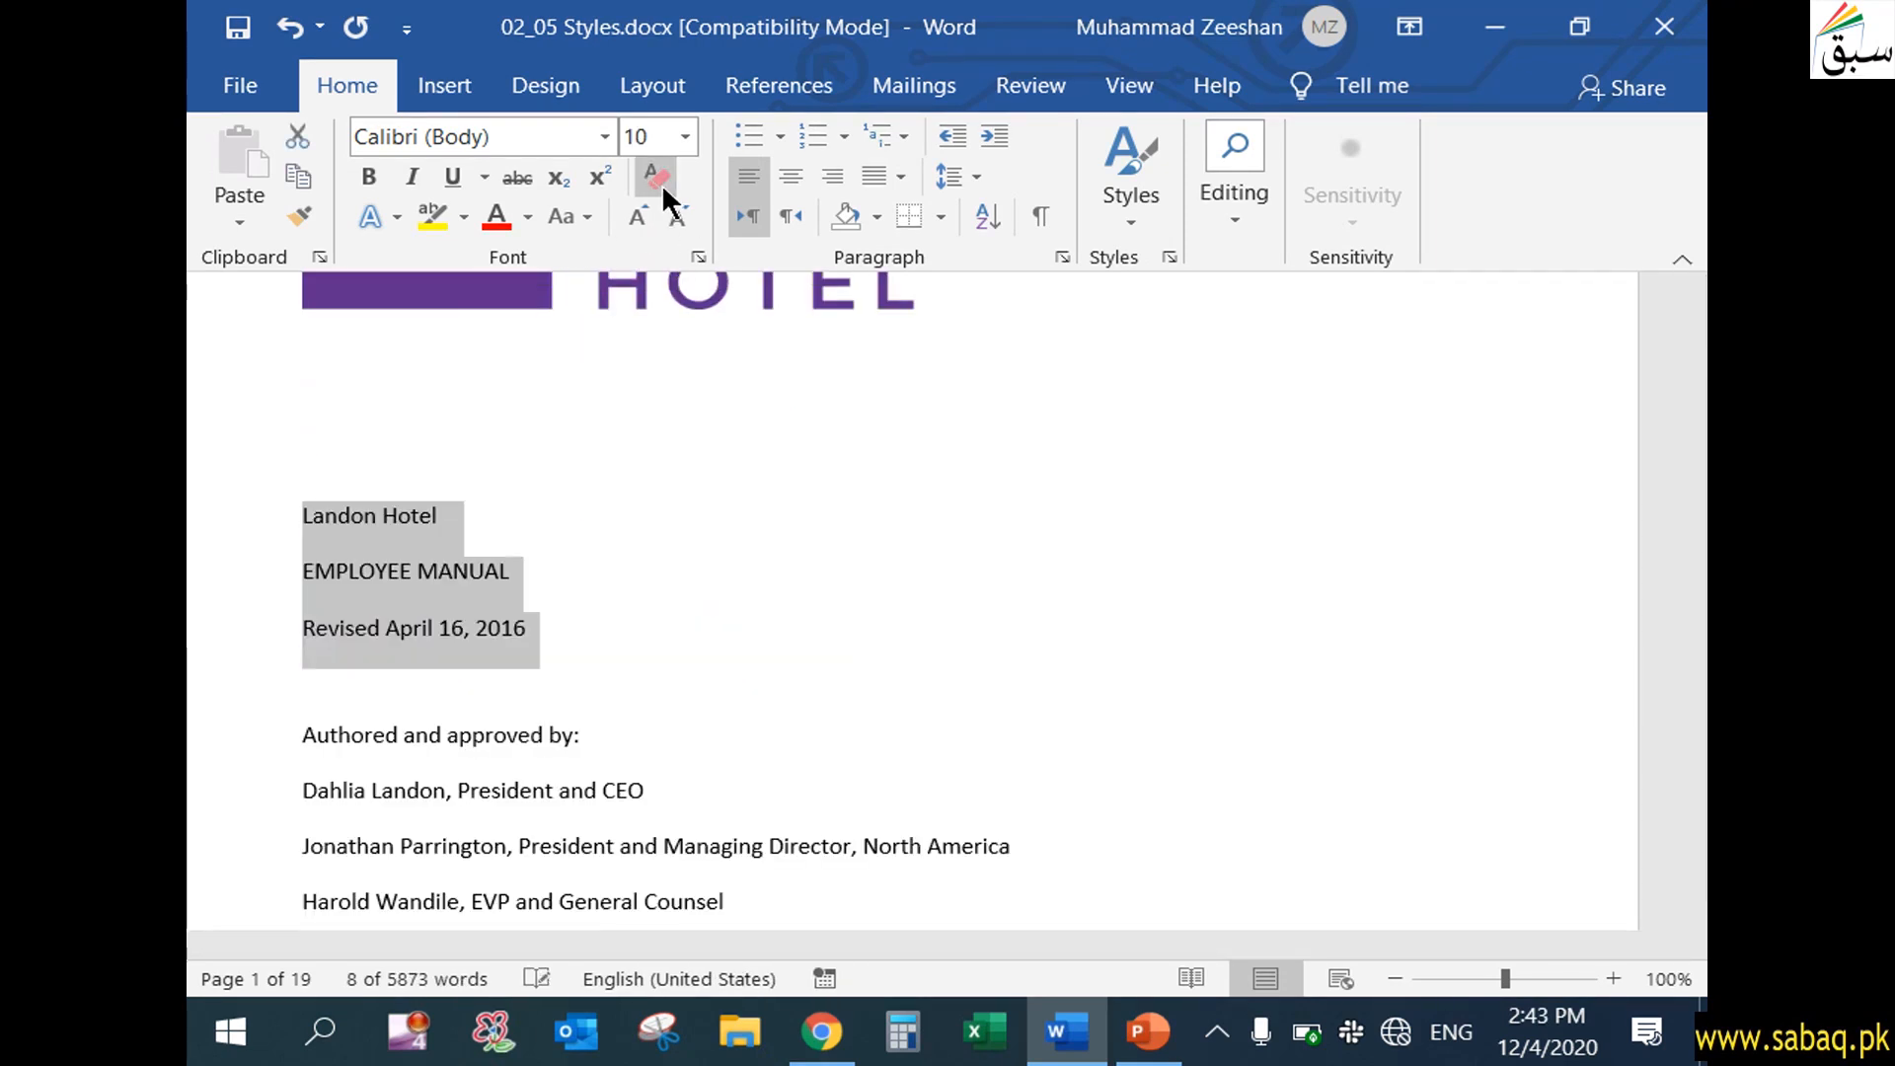
Examine the hotel name, manual title and revision date lines for the effect of the Clear All Formatting command
drag(460, 517, 293, 517)
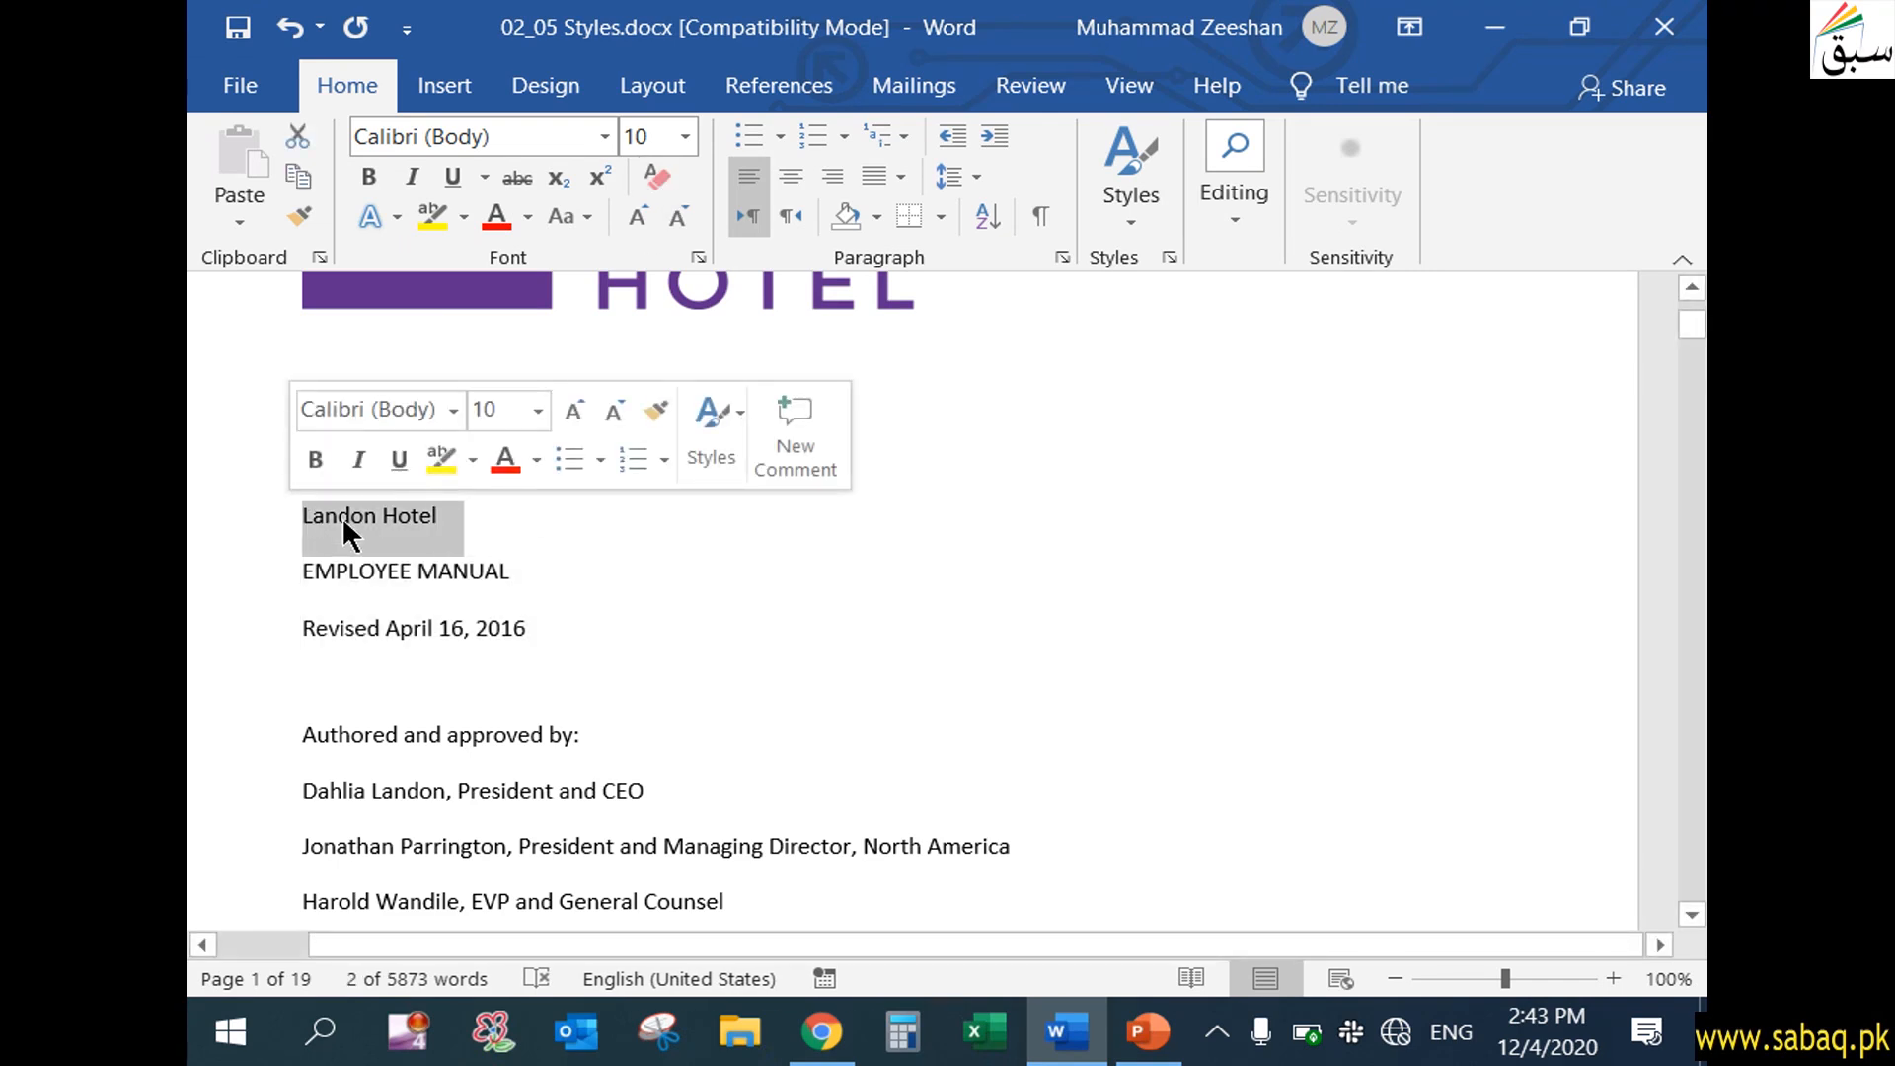
click(309, 566)
drag(309, 567, 524, 571)
click(515, 628)
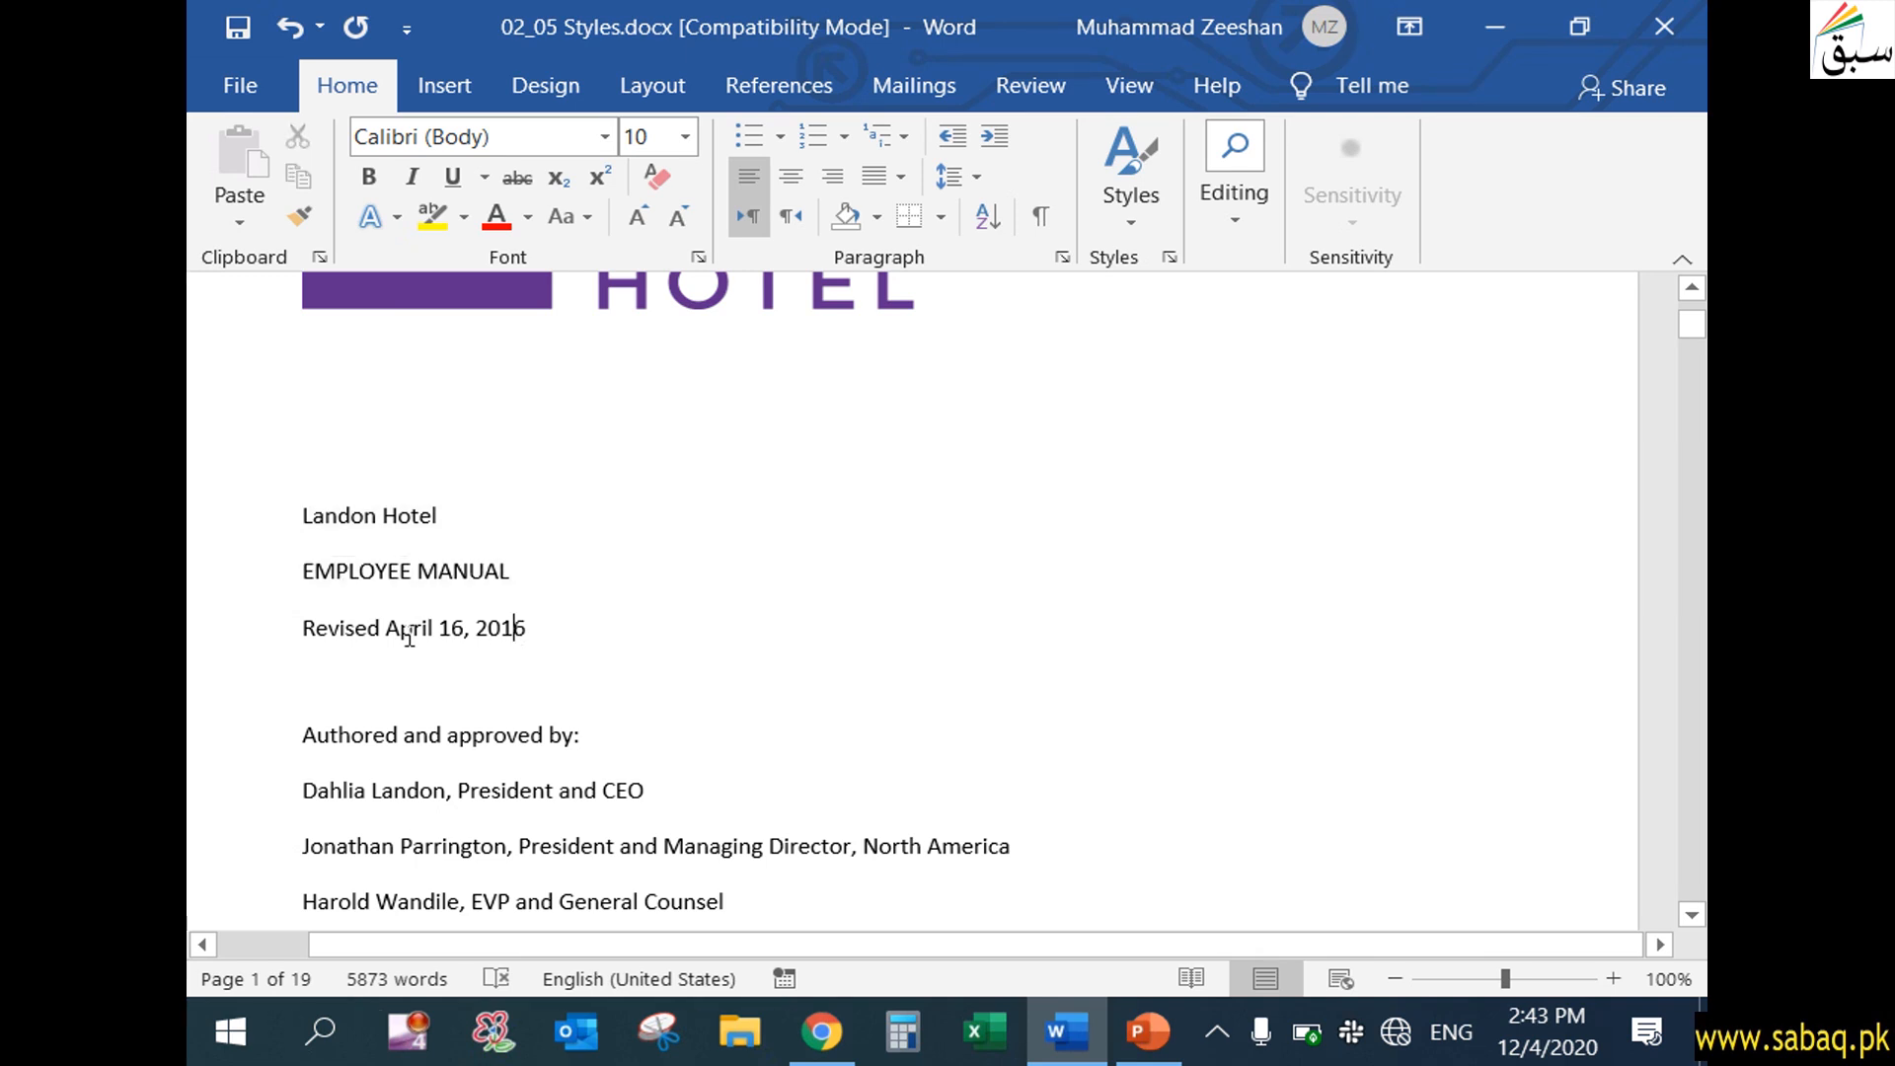
drag(304, 632, 541, 632)
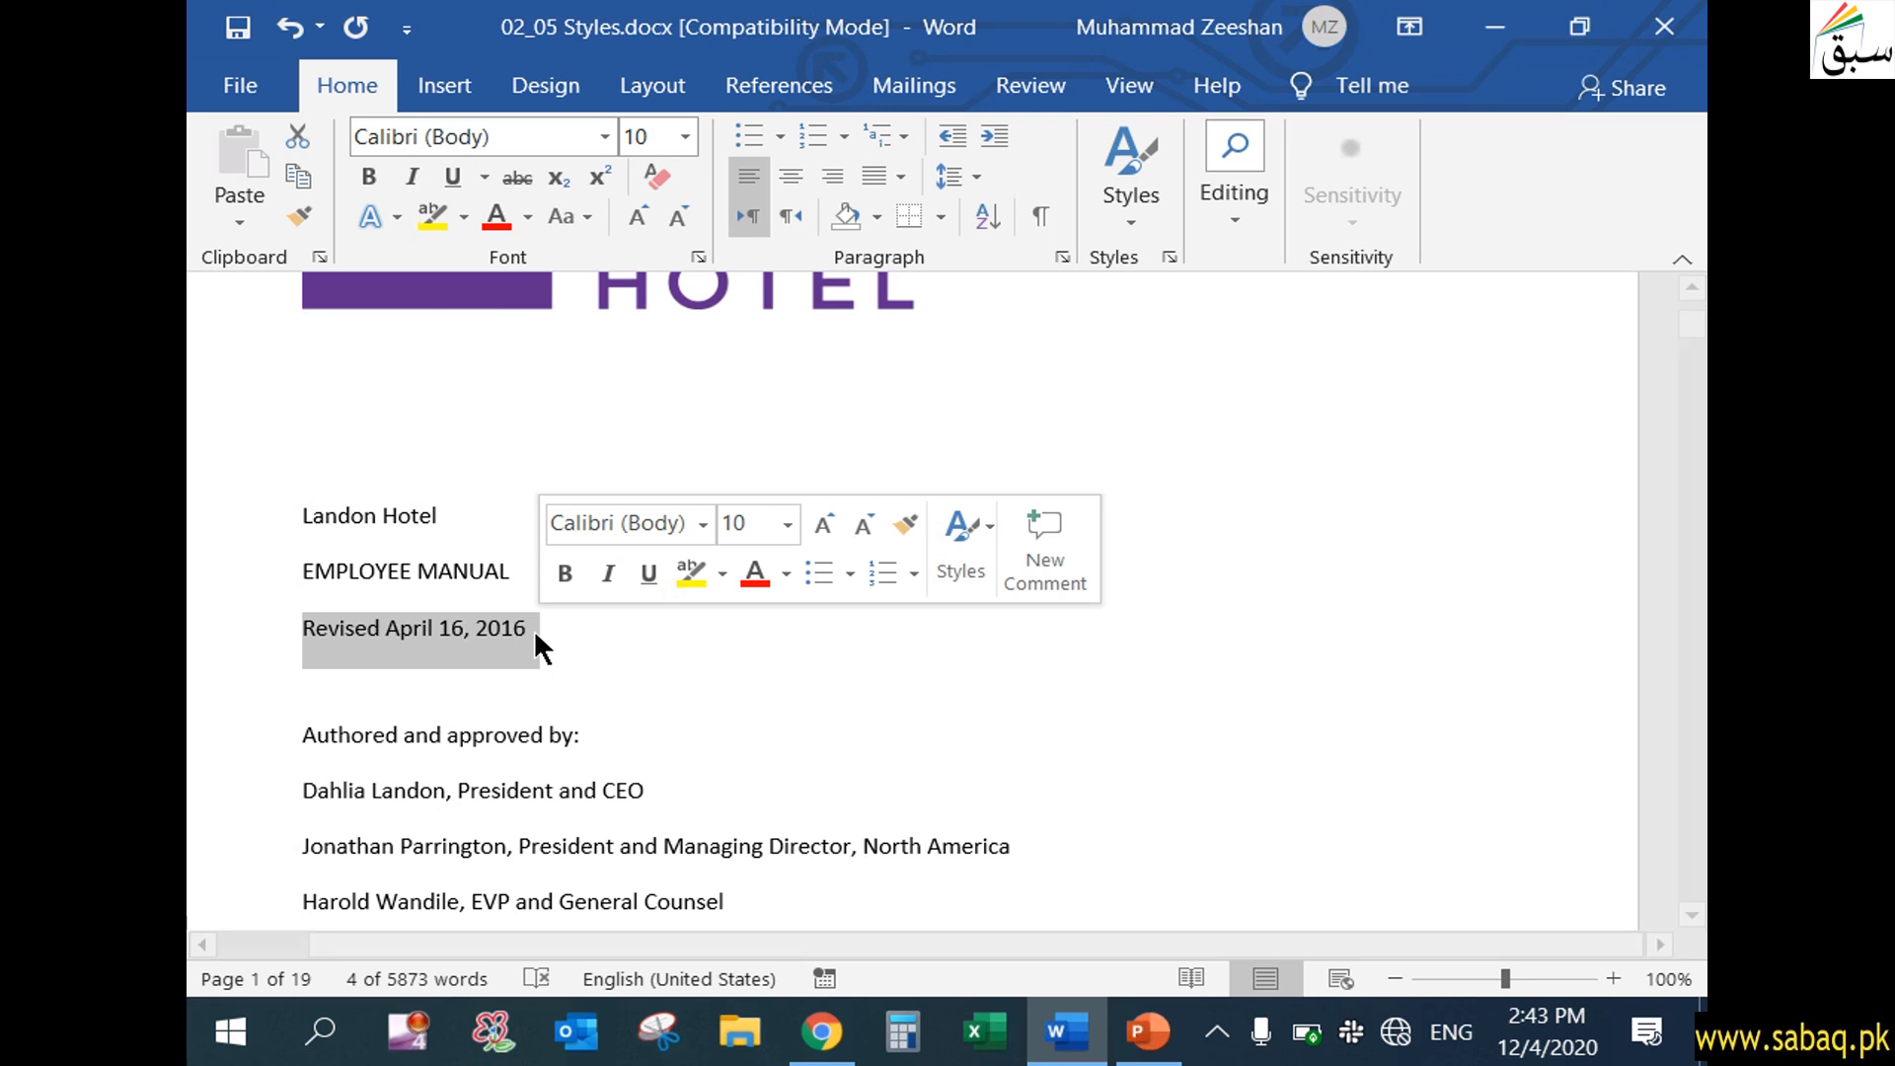
click(486, 505)
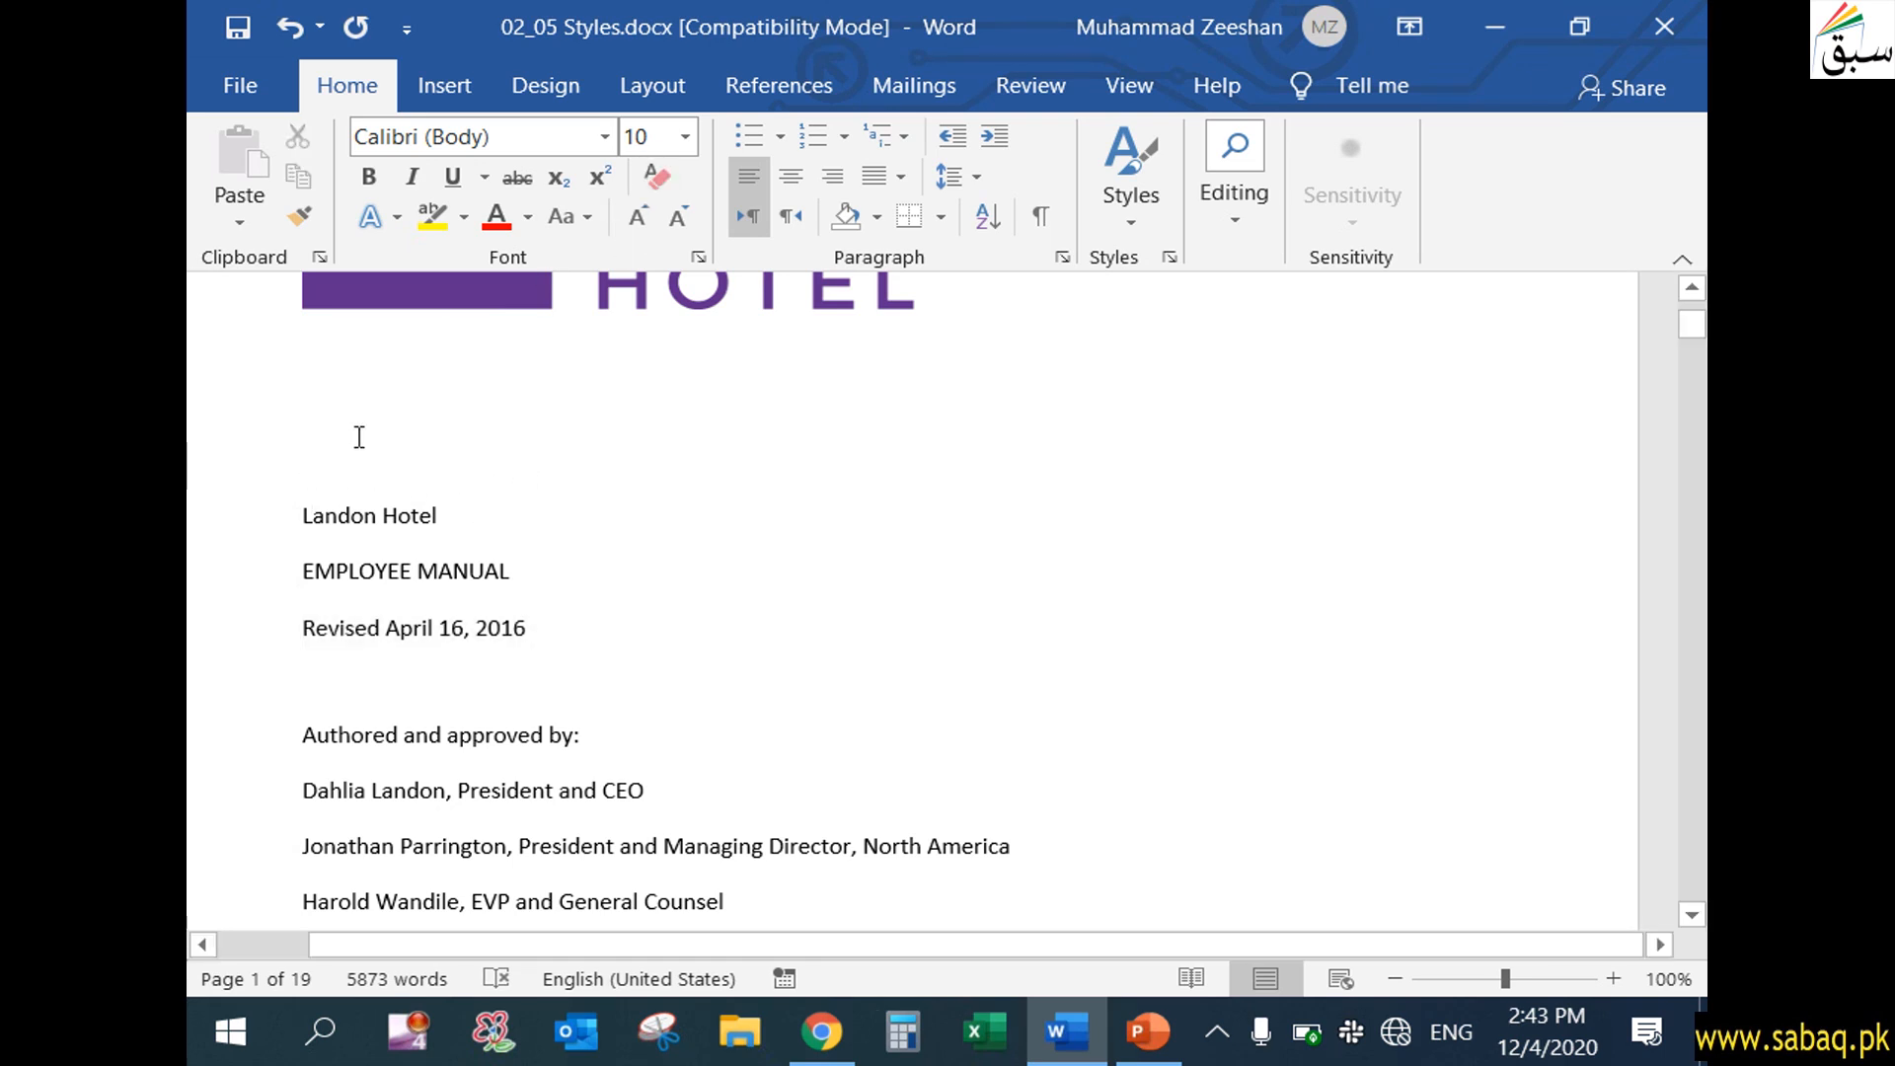
drag(301, 508, 566, 652)
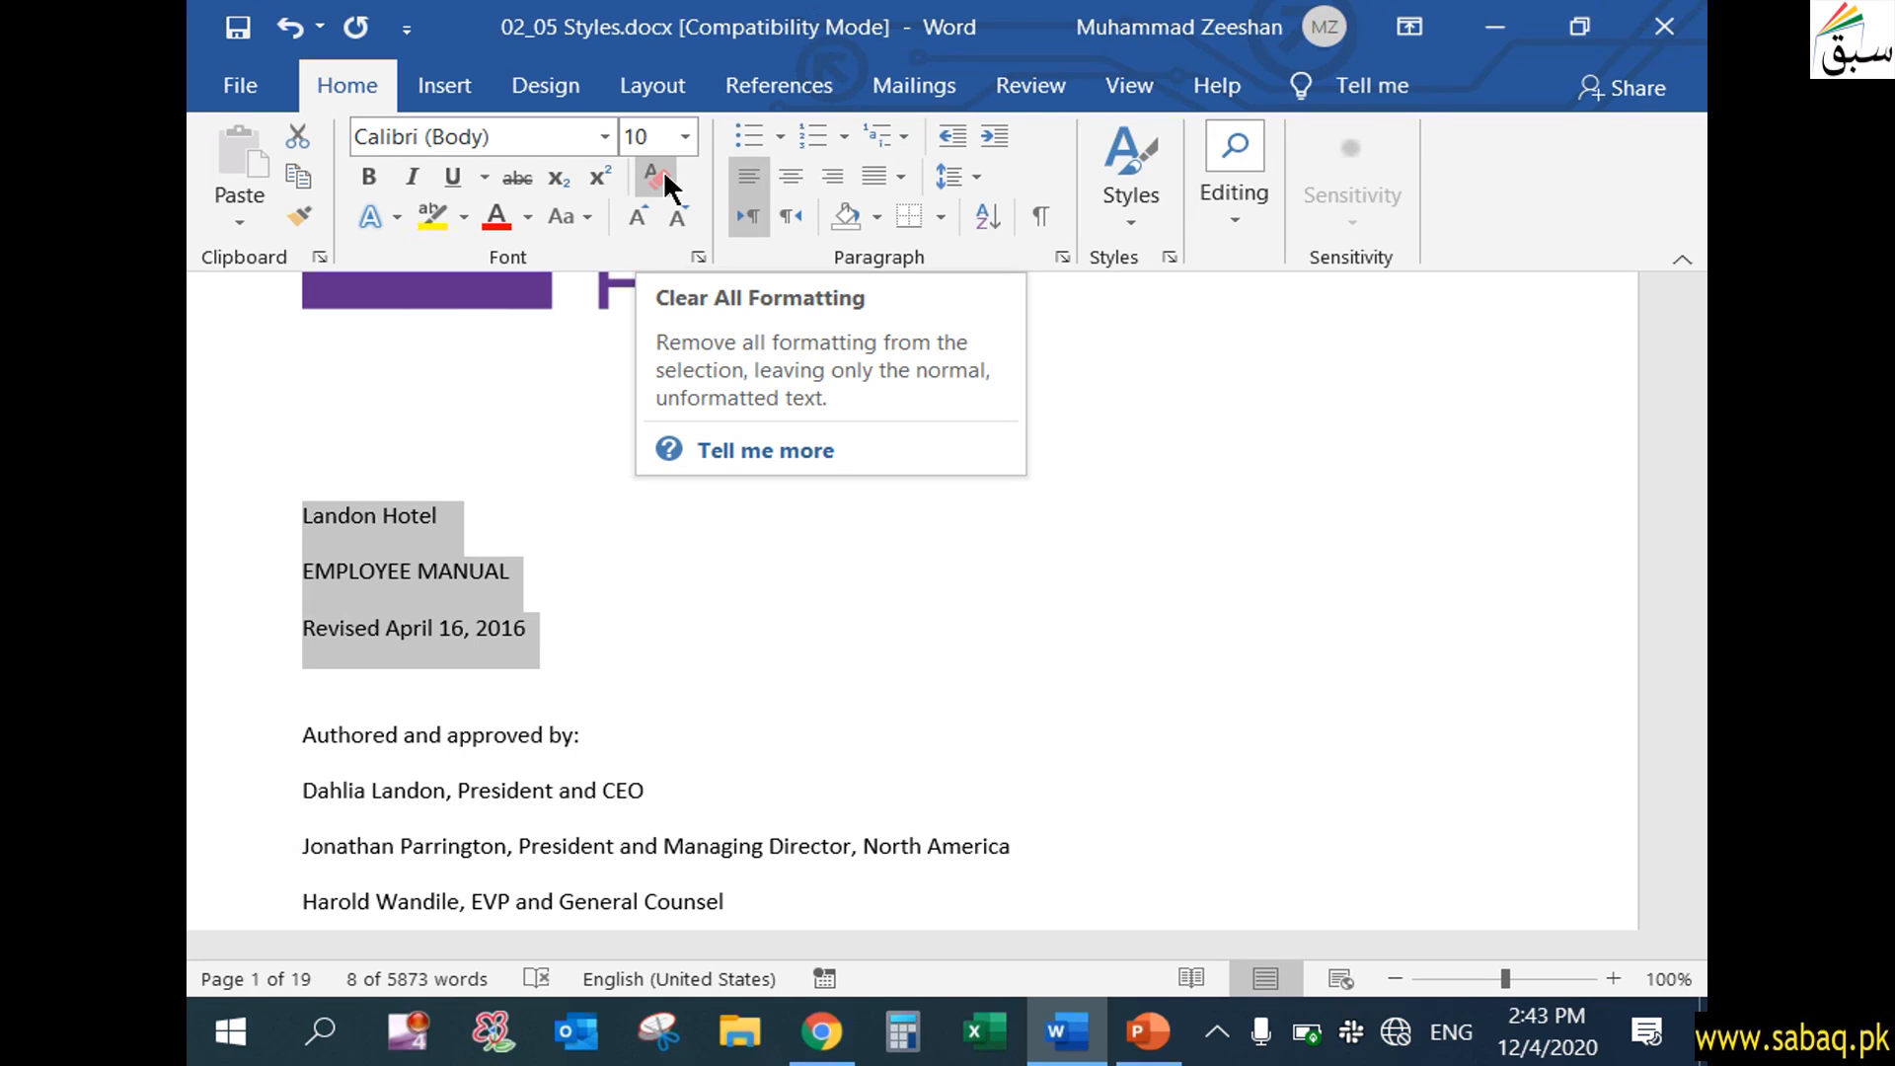
click(1192, 751)
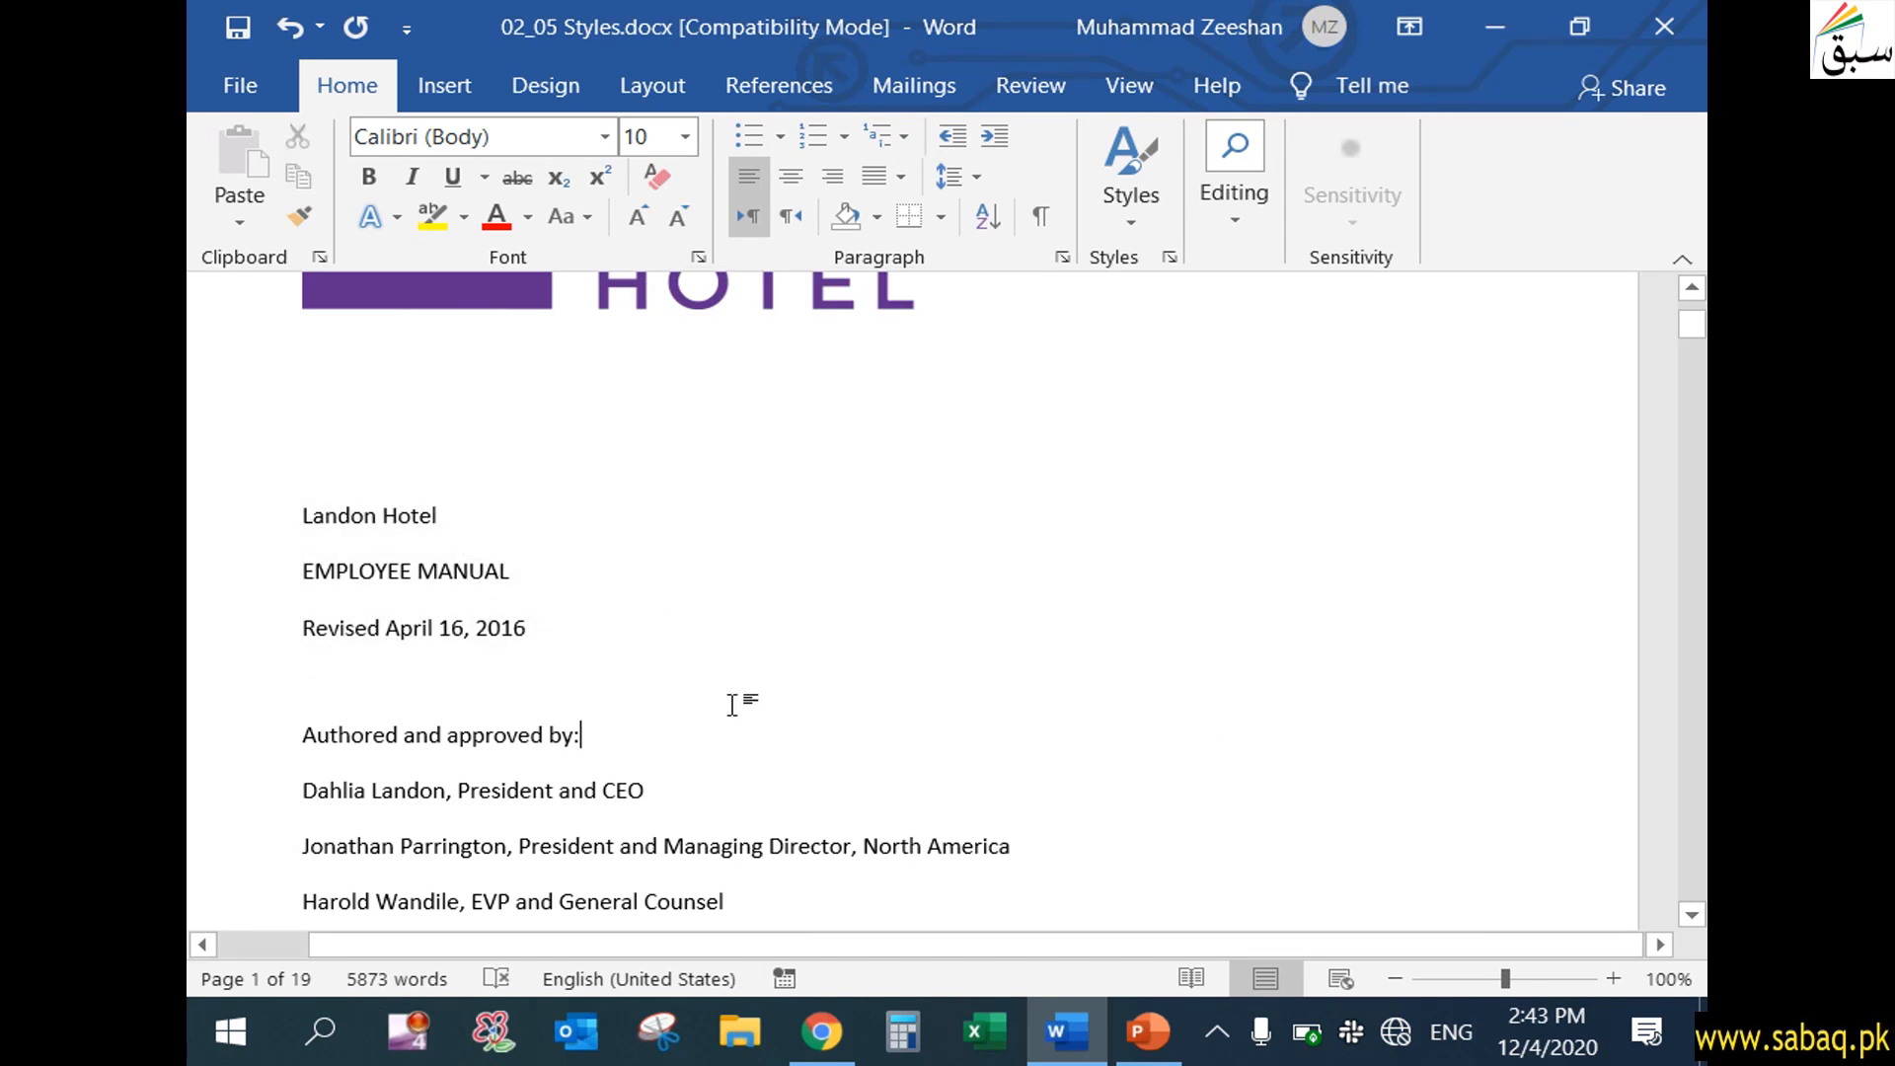
Undo the last formatting removal on the two title lines and the revision date line
key(ctrl+z)
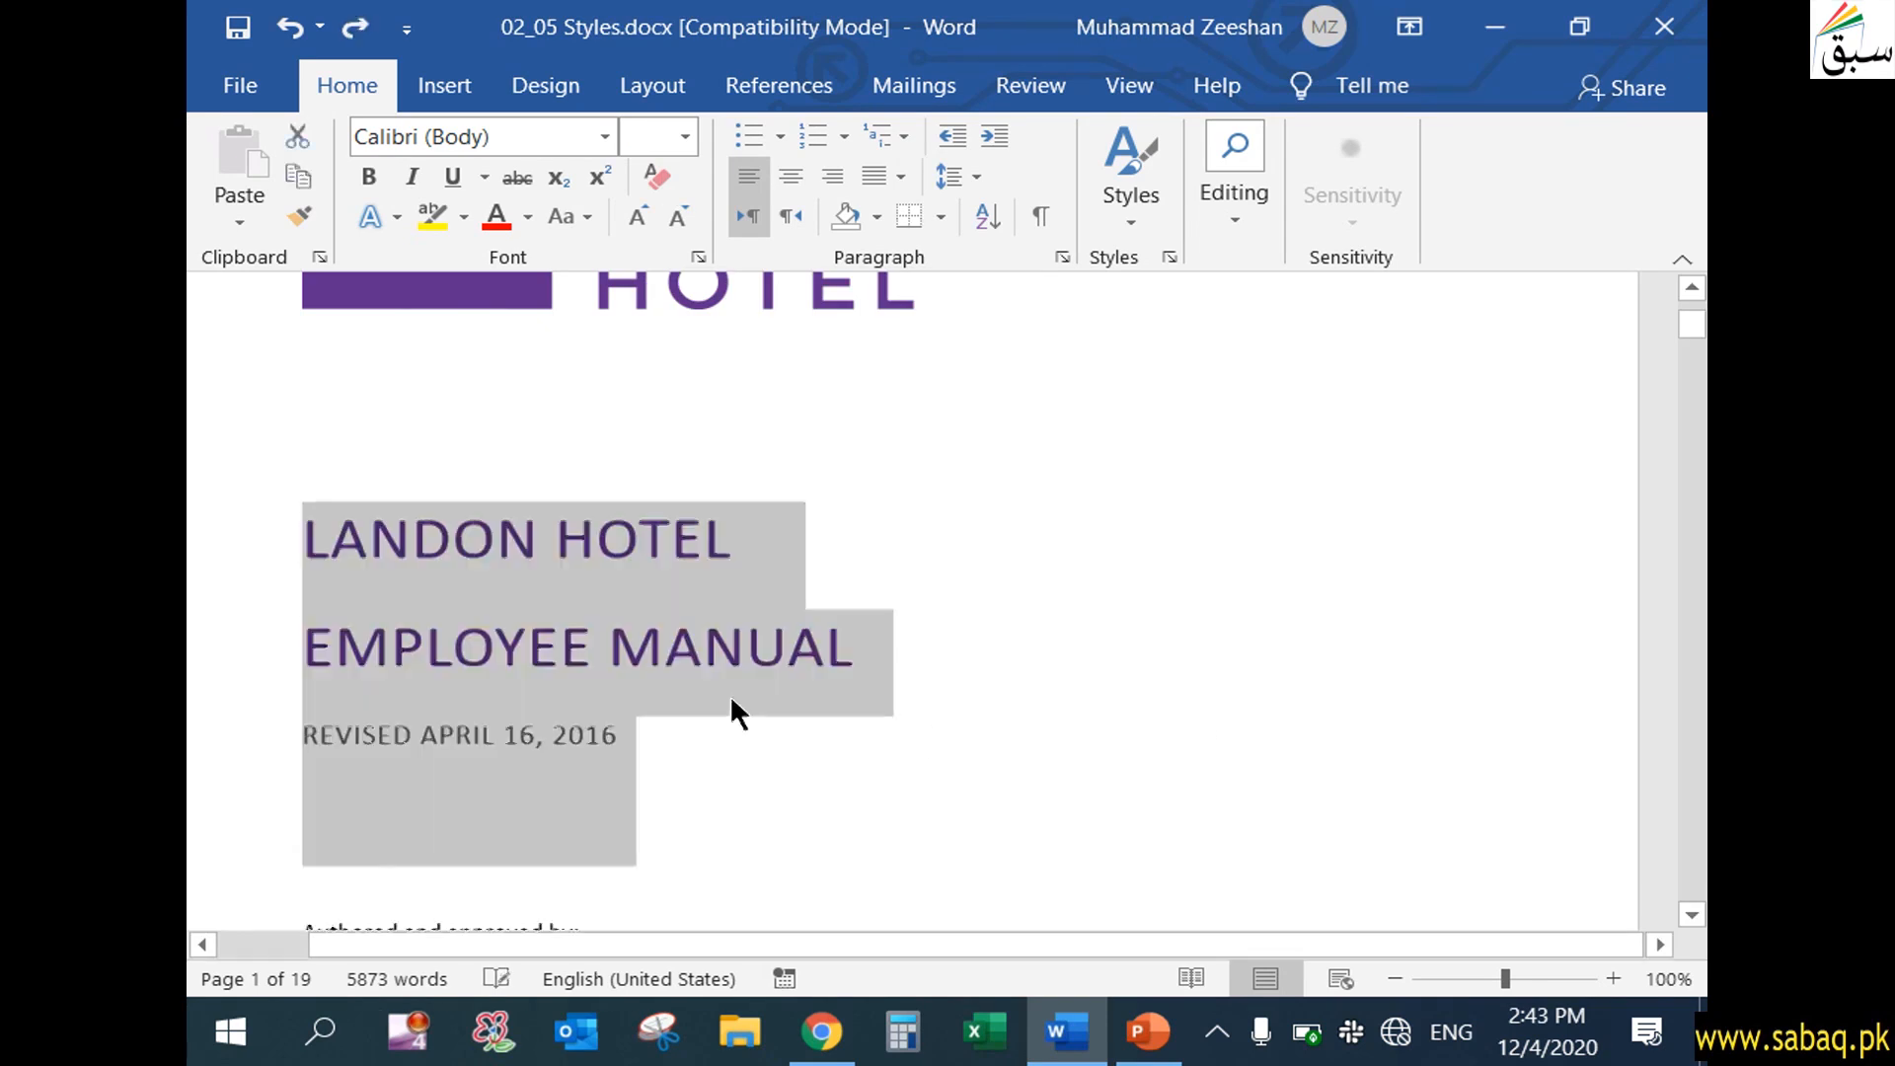
click(985, 727)
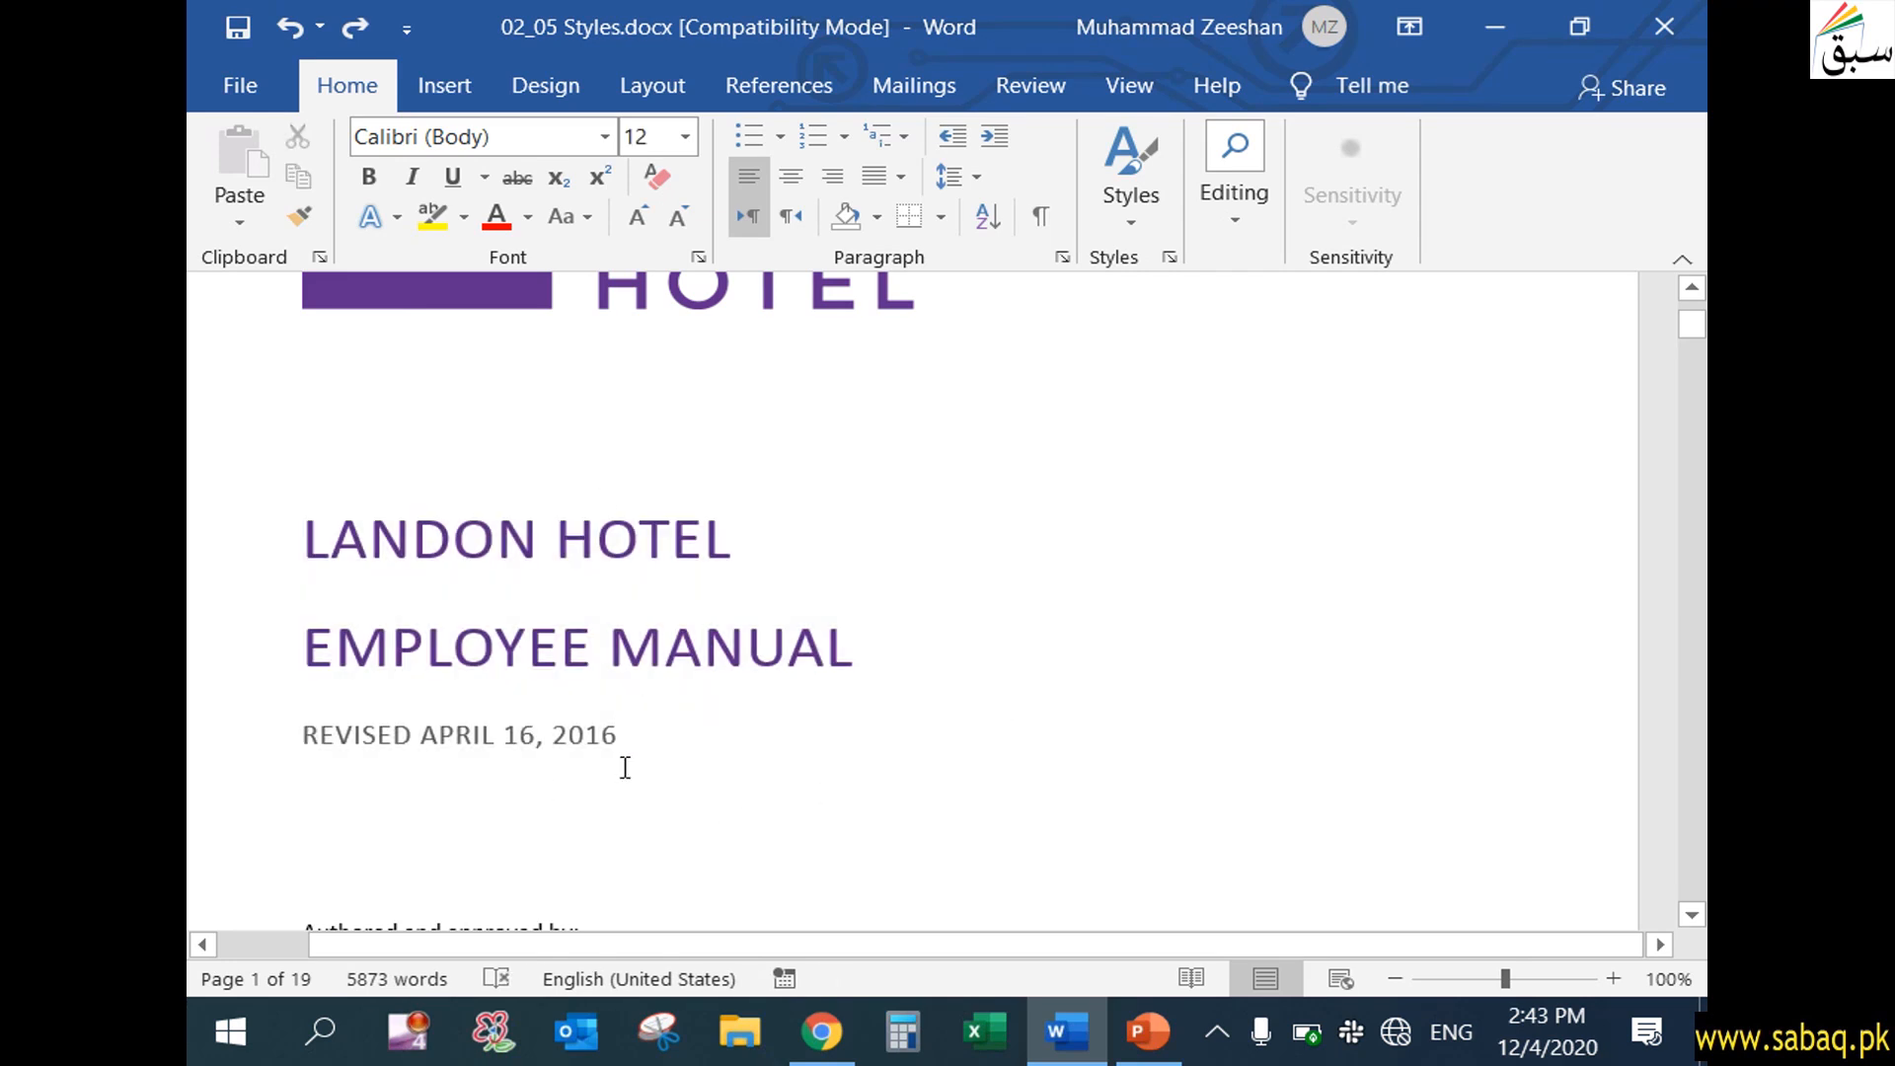
Switch to PowerPoint to check the "Styles and Style Set" topic slide, and return to Word to review the revision date and author lines
click(1147, 1035)
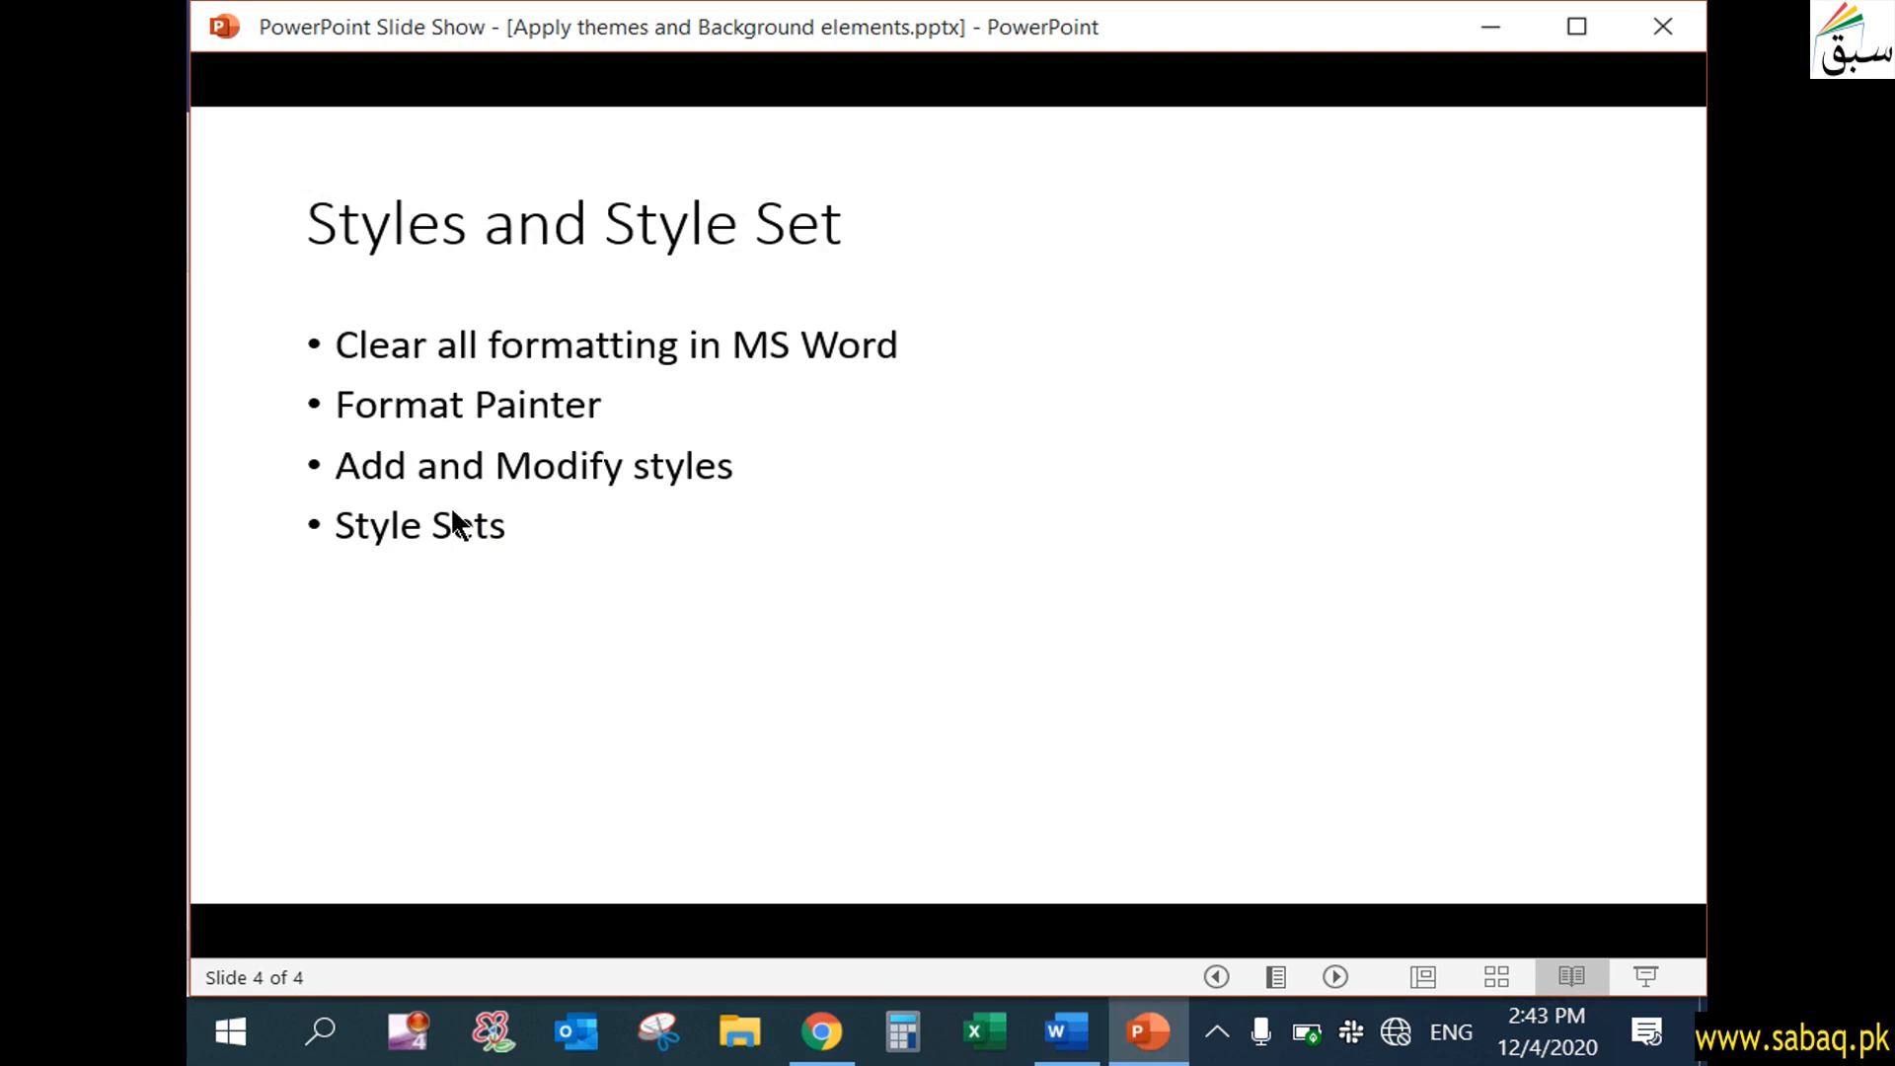
click(1519, 20)
click(423, 735)
drag(305, 732, 630, 731)
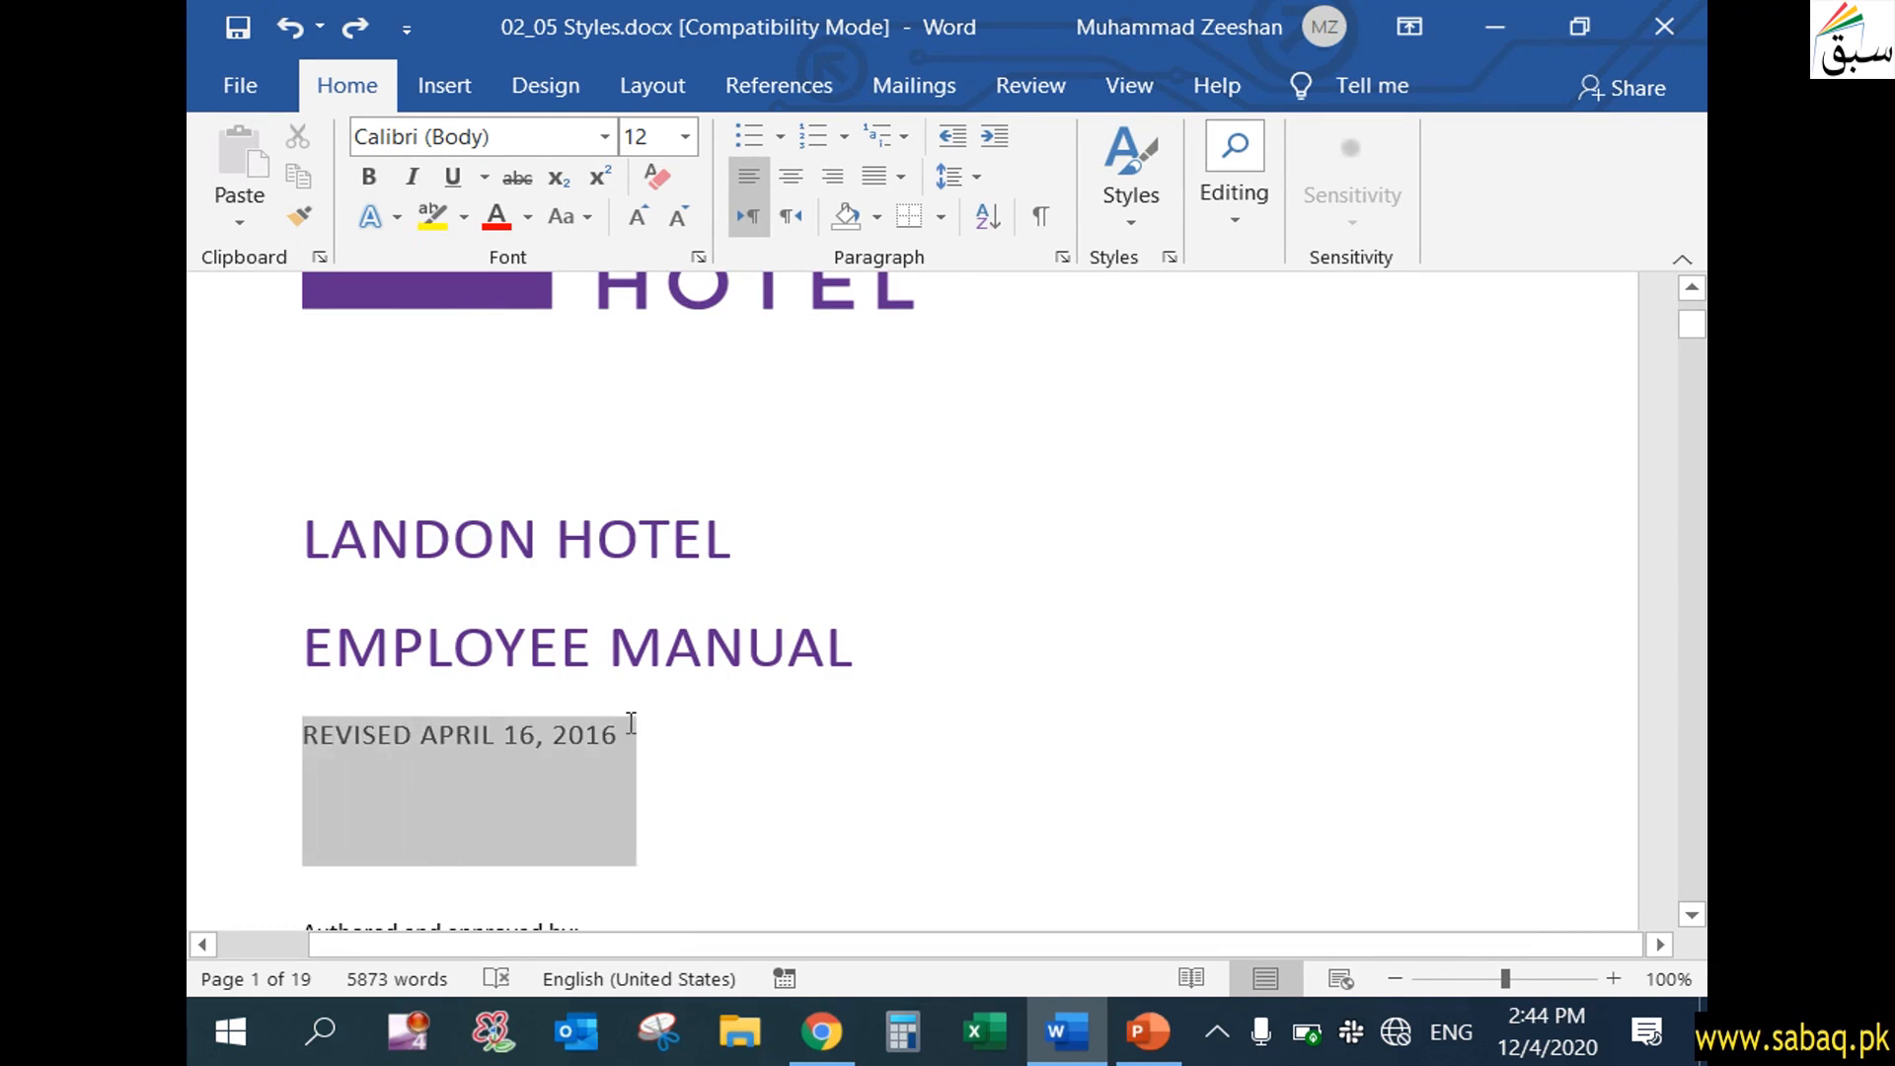
click(623, 747)
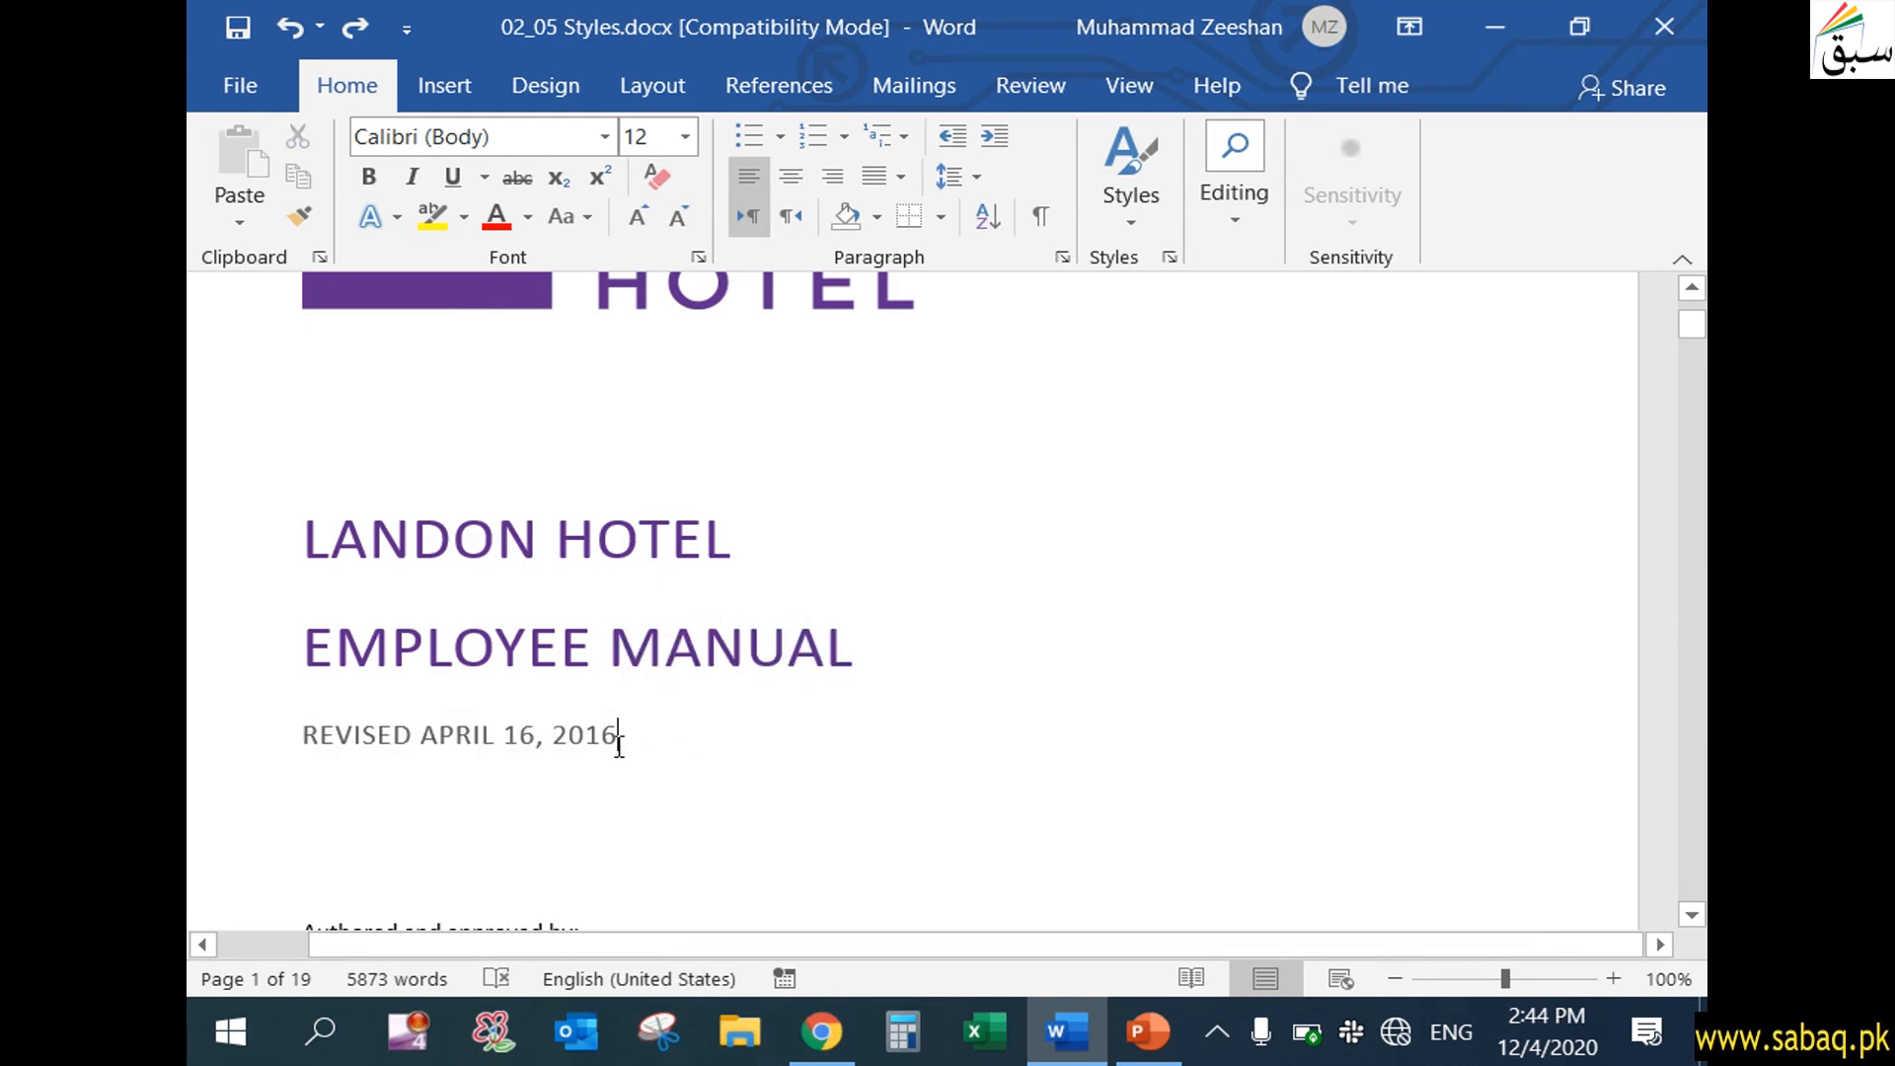
scroll(673, 766, down, 6)
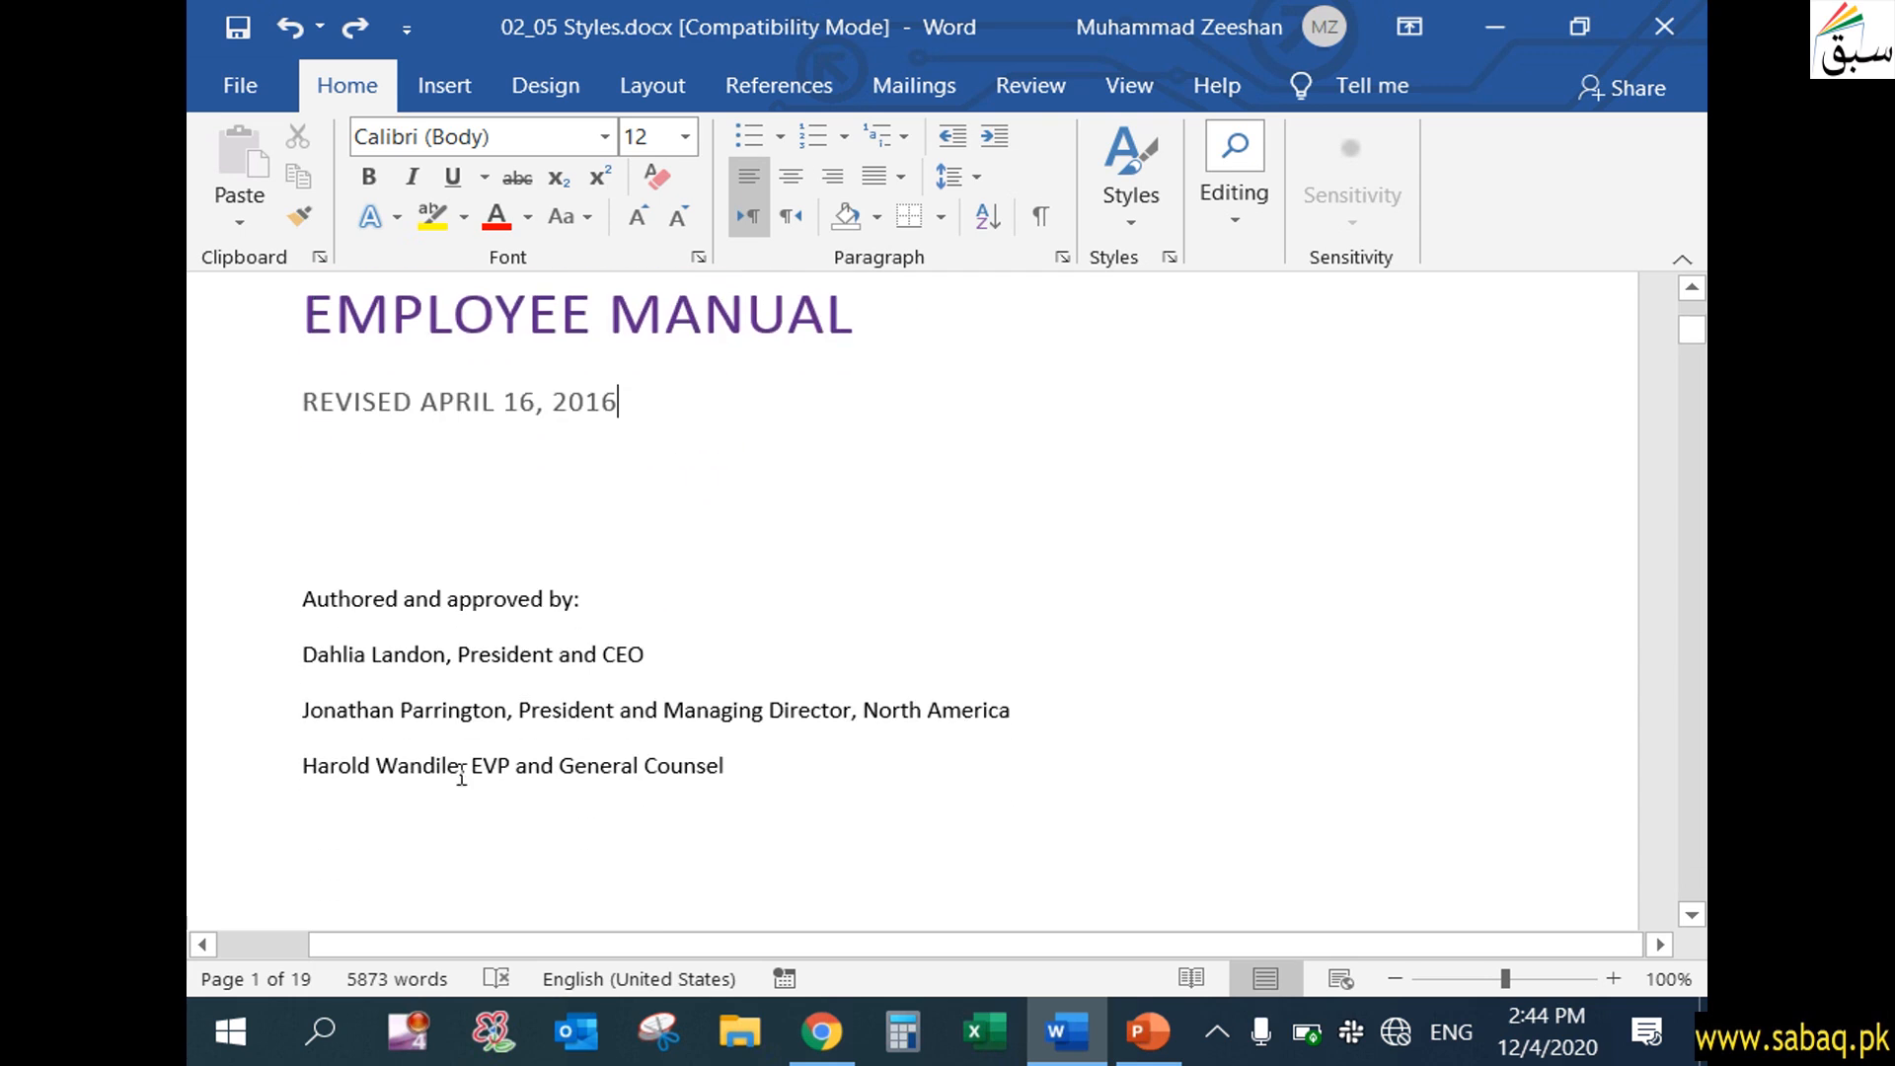
drag(305, 601, 744, 796)
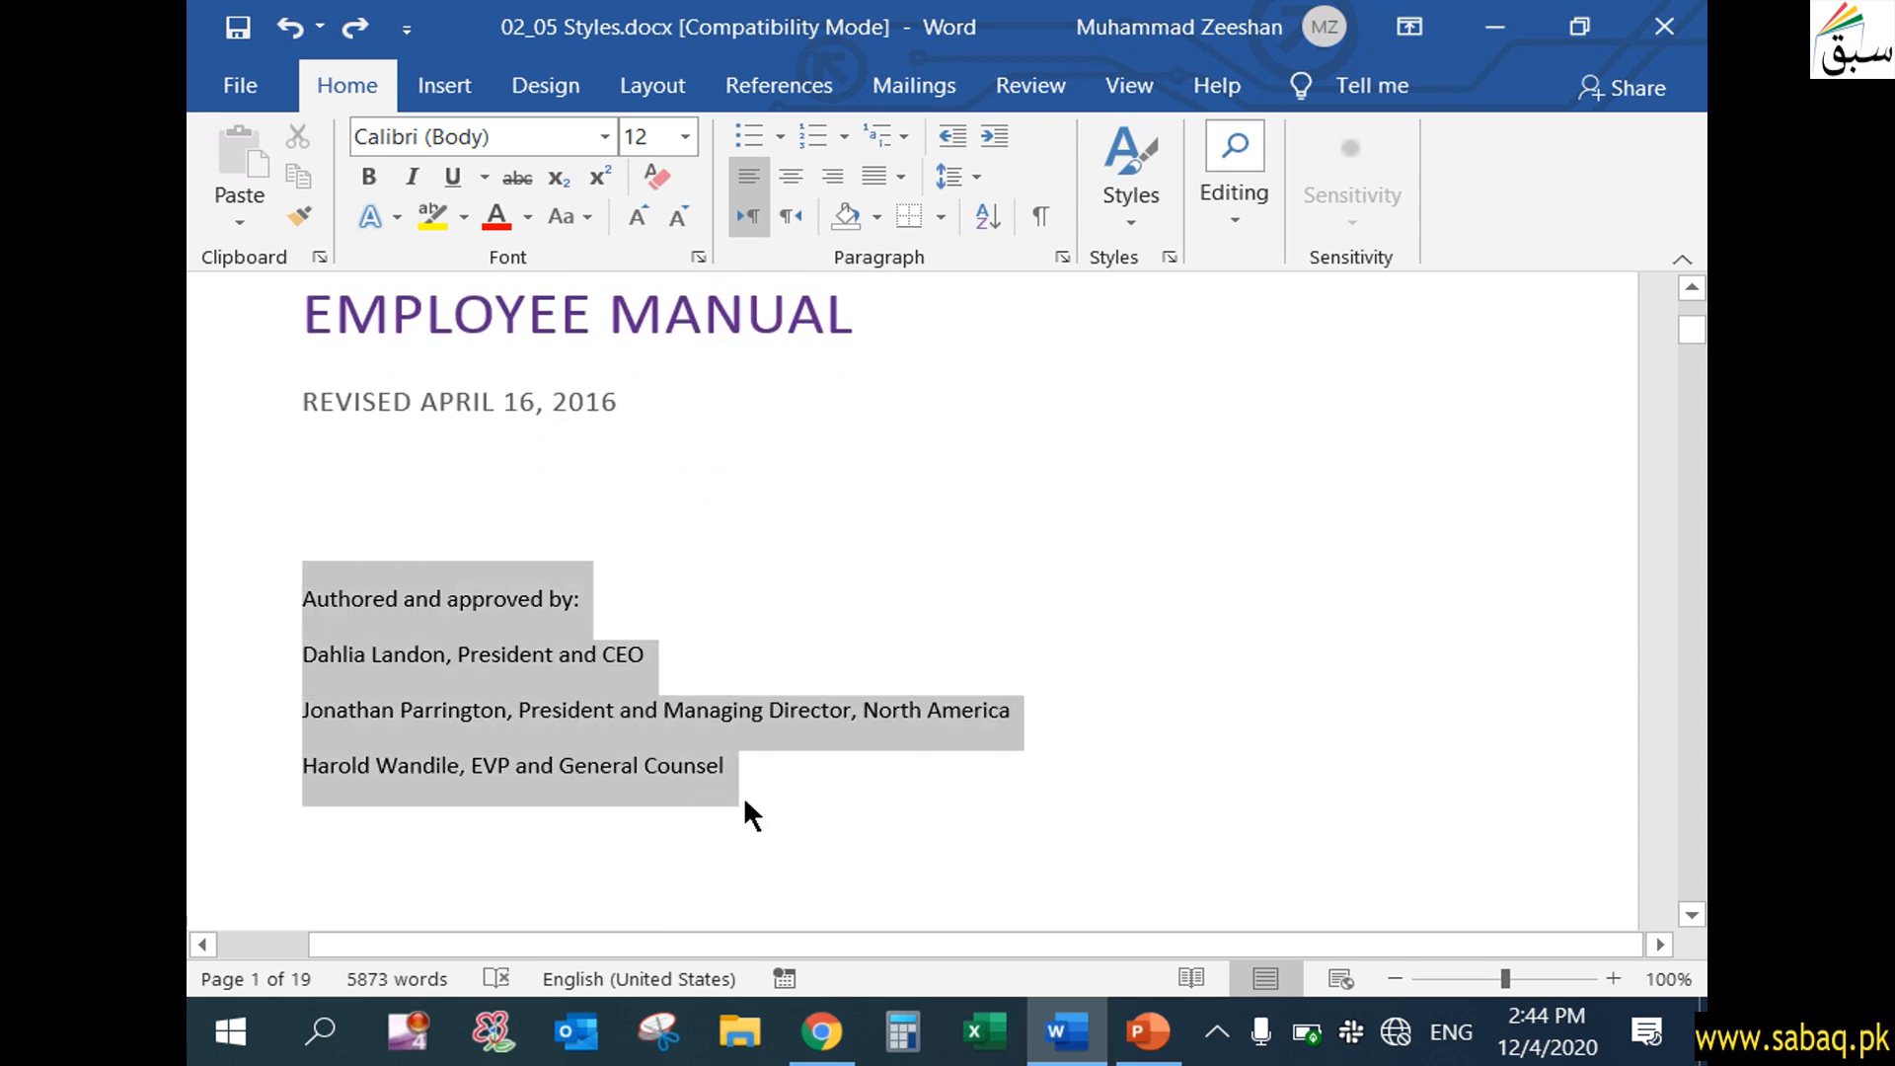
click(594, 709)
scroll(584, 702, up, 3)
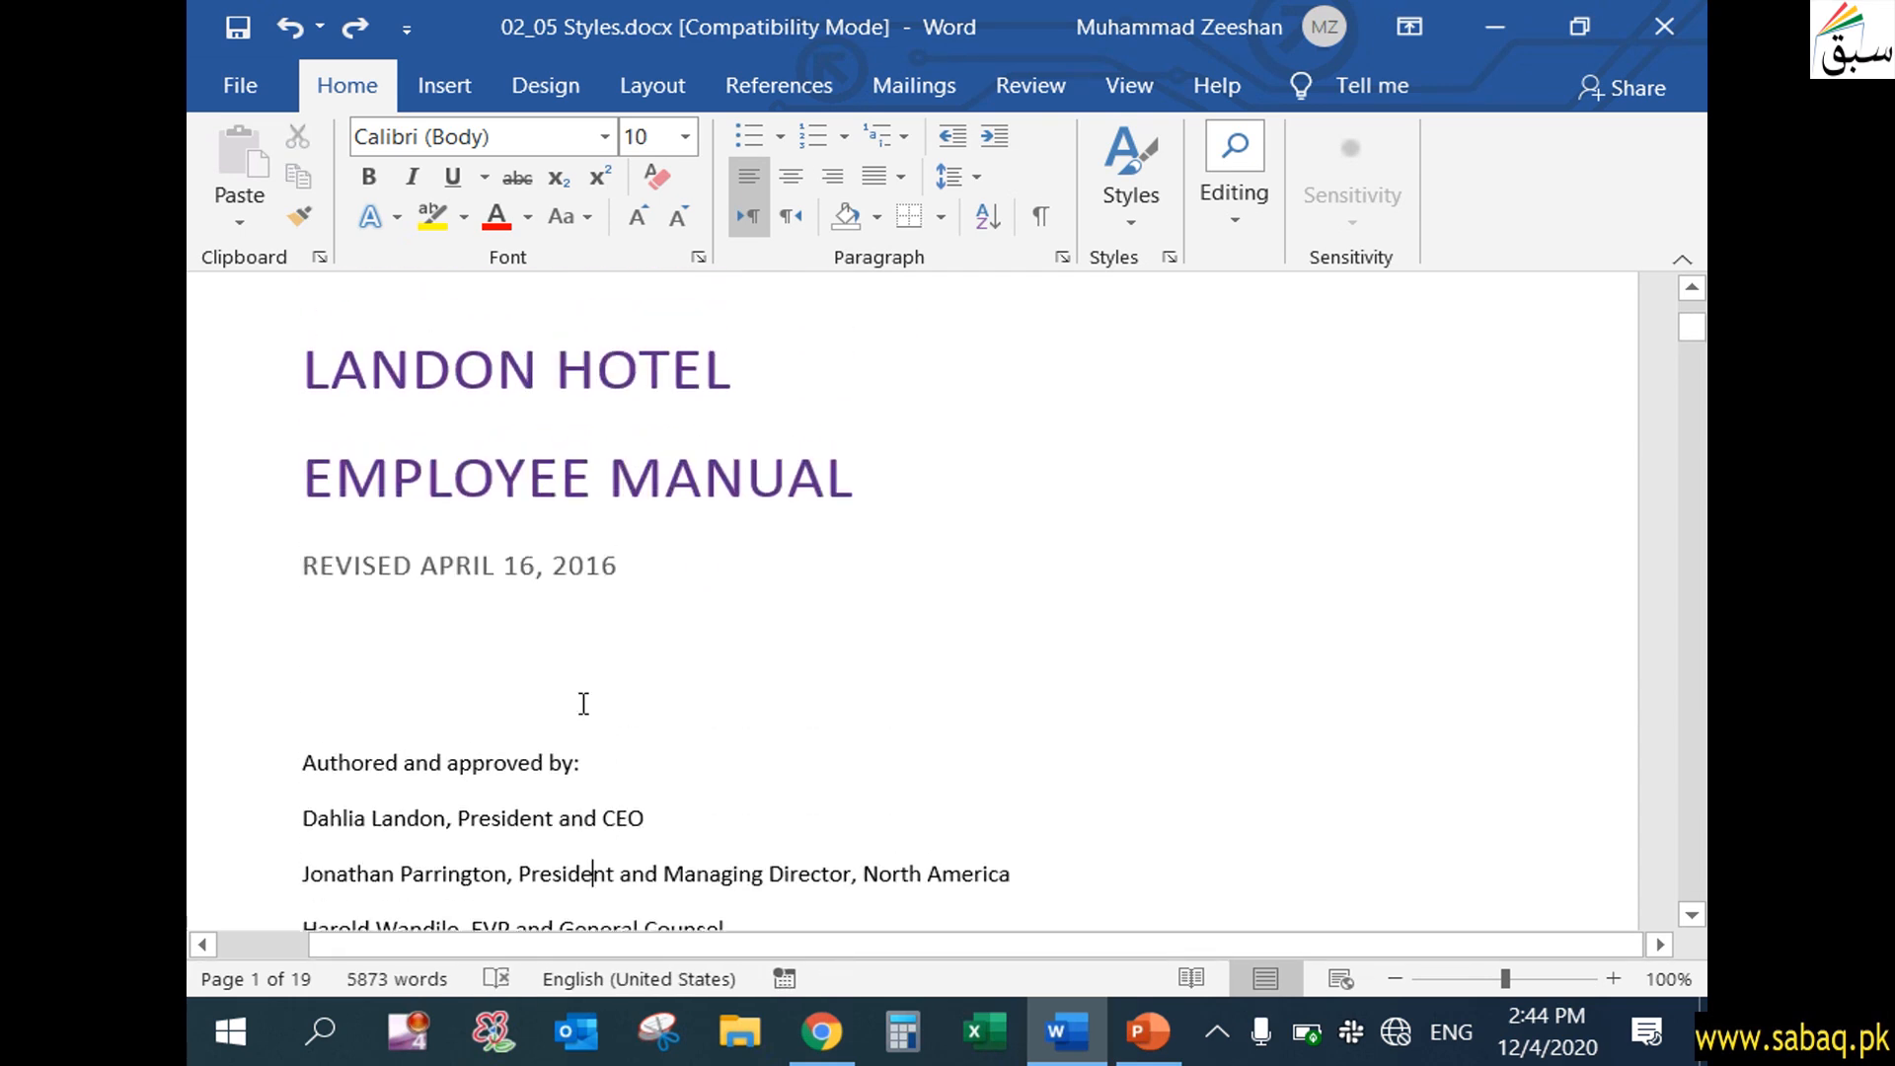
Copy the revision date line's formatting onto the "Authored and approved by:" line with Format Painter and compare the two lines
click(456, 567)
click(537, 569)
click(639, 578)
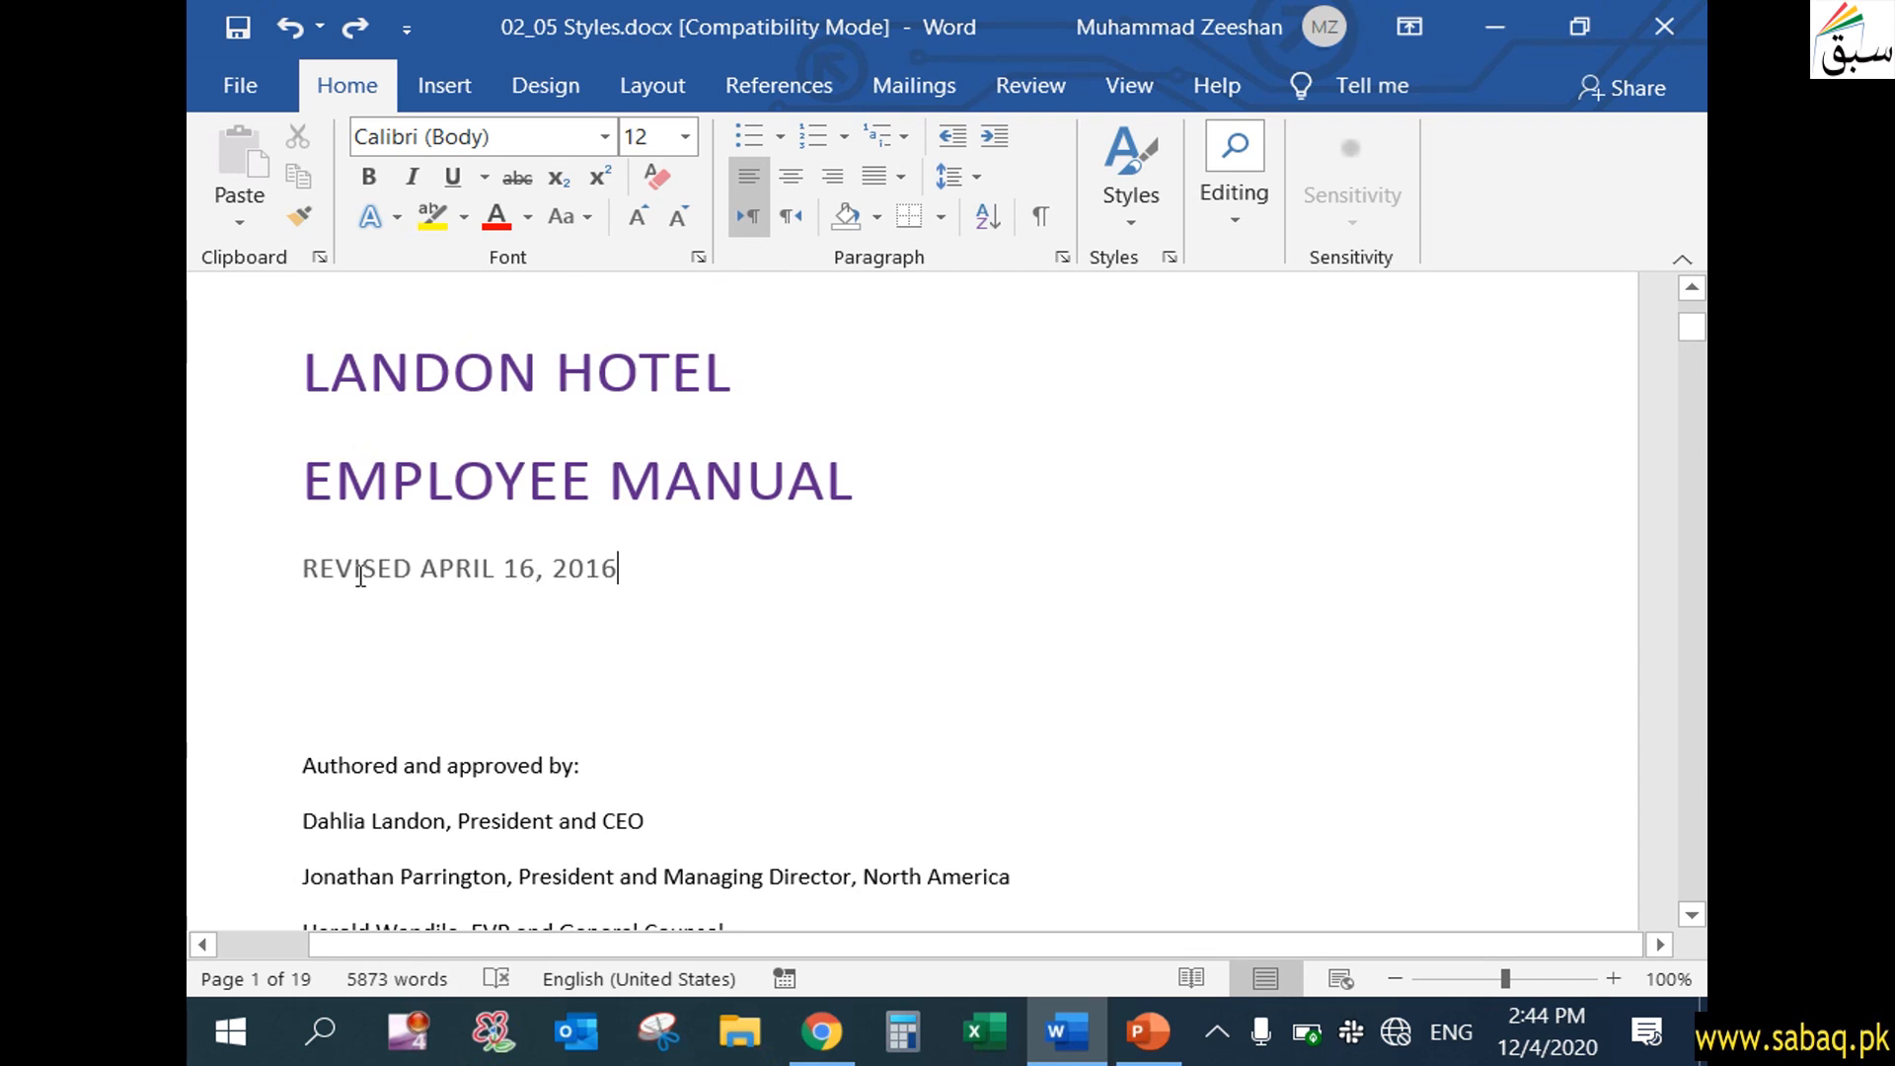
click(557, 570)
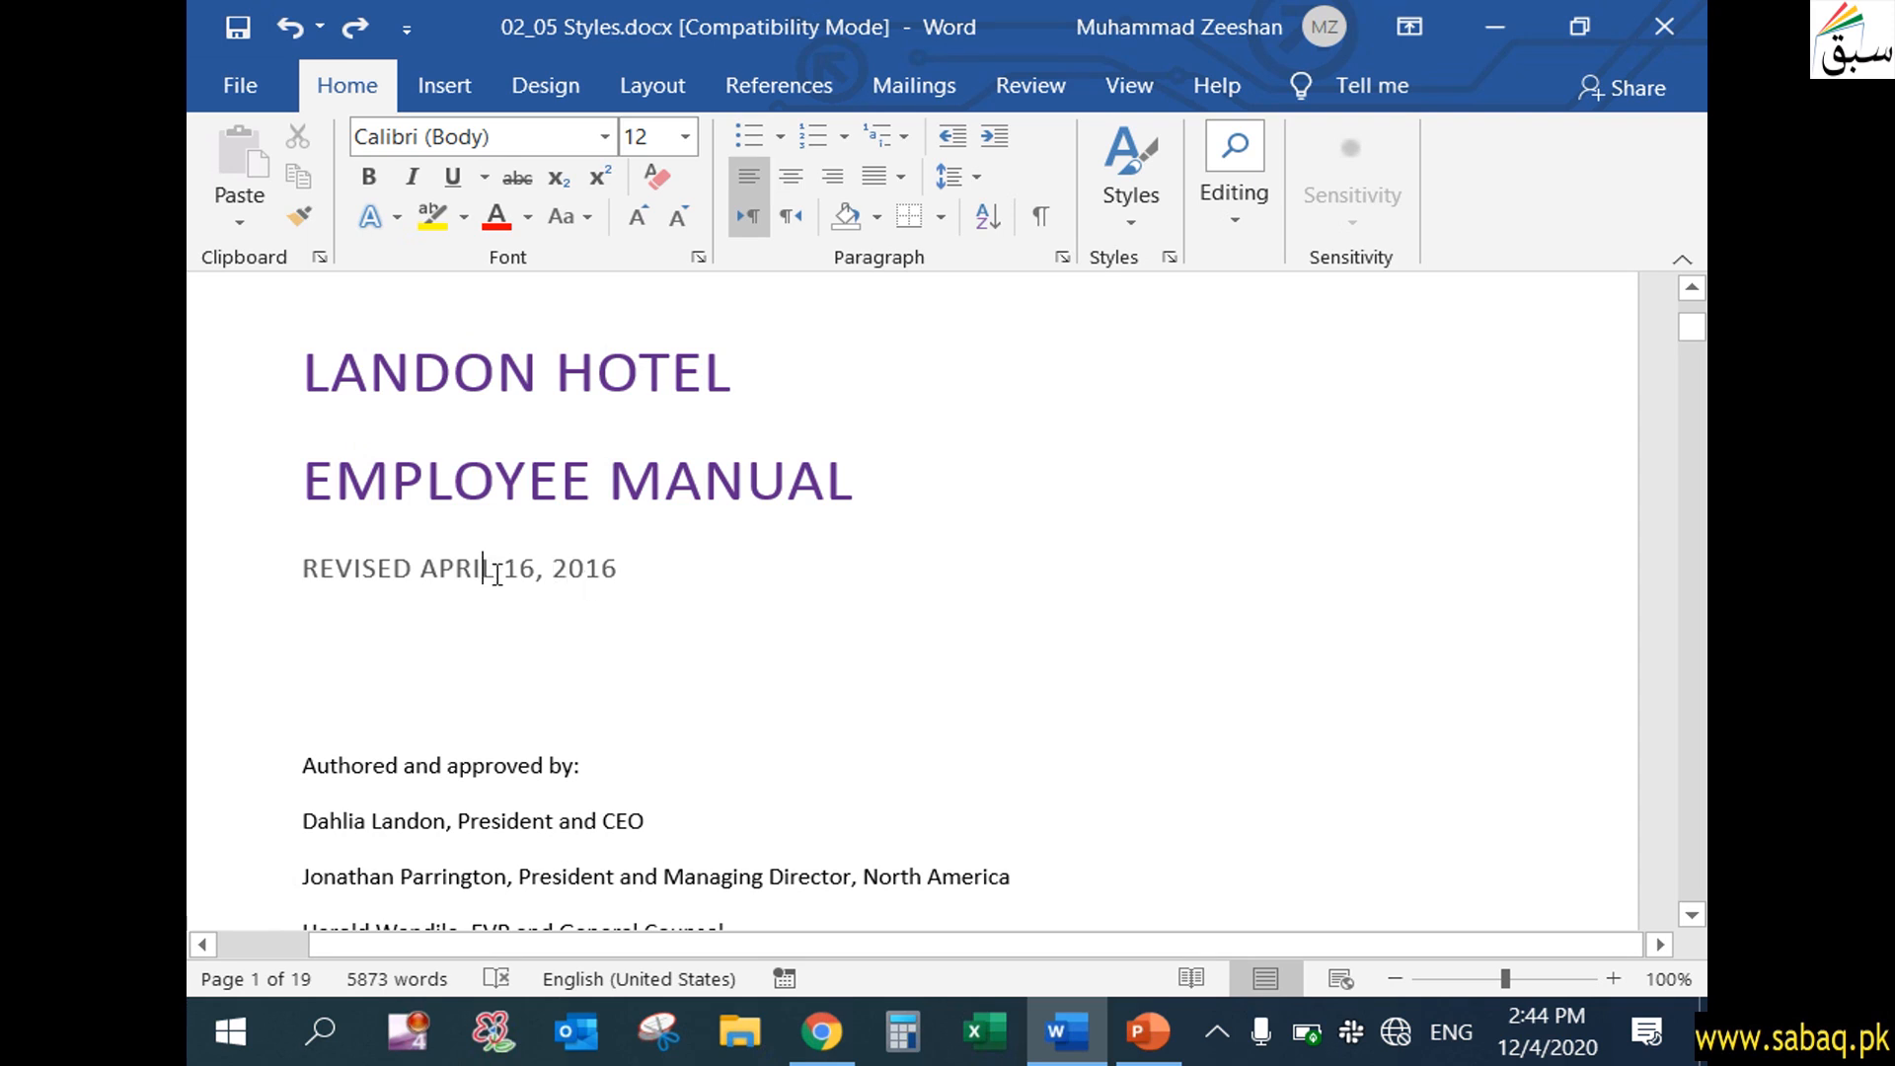
click(308, 217)
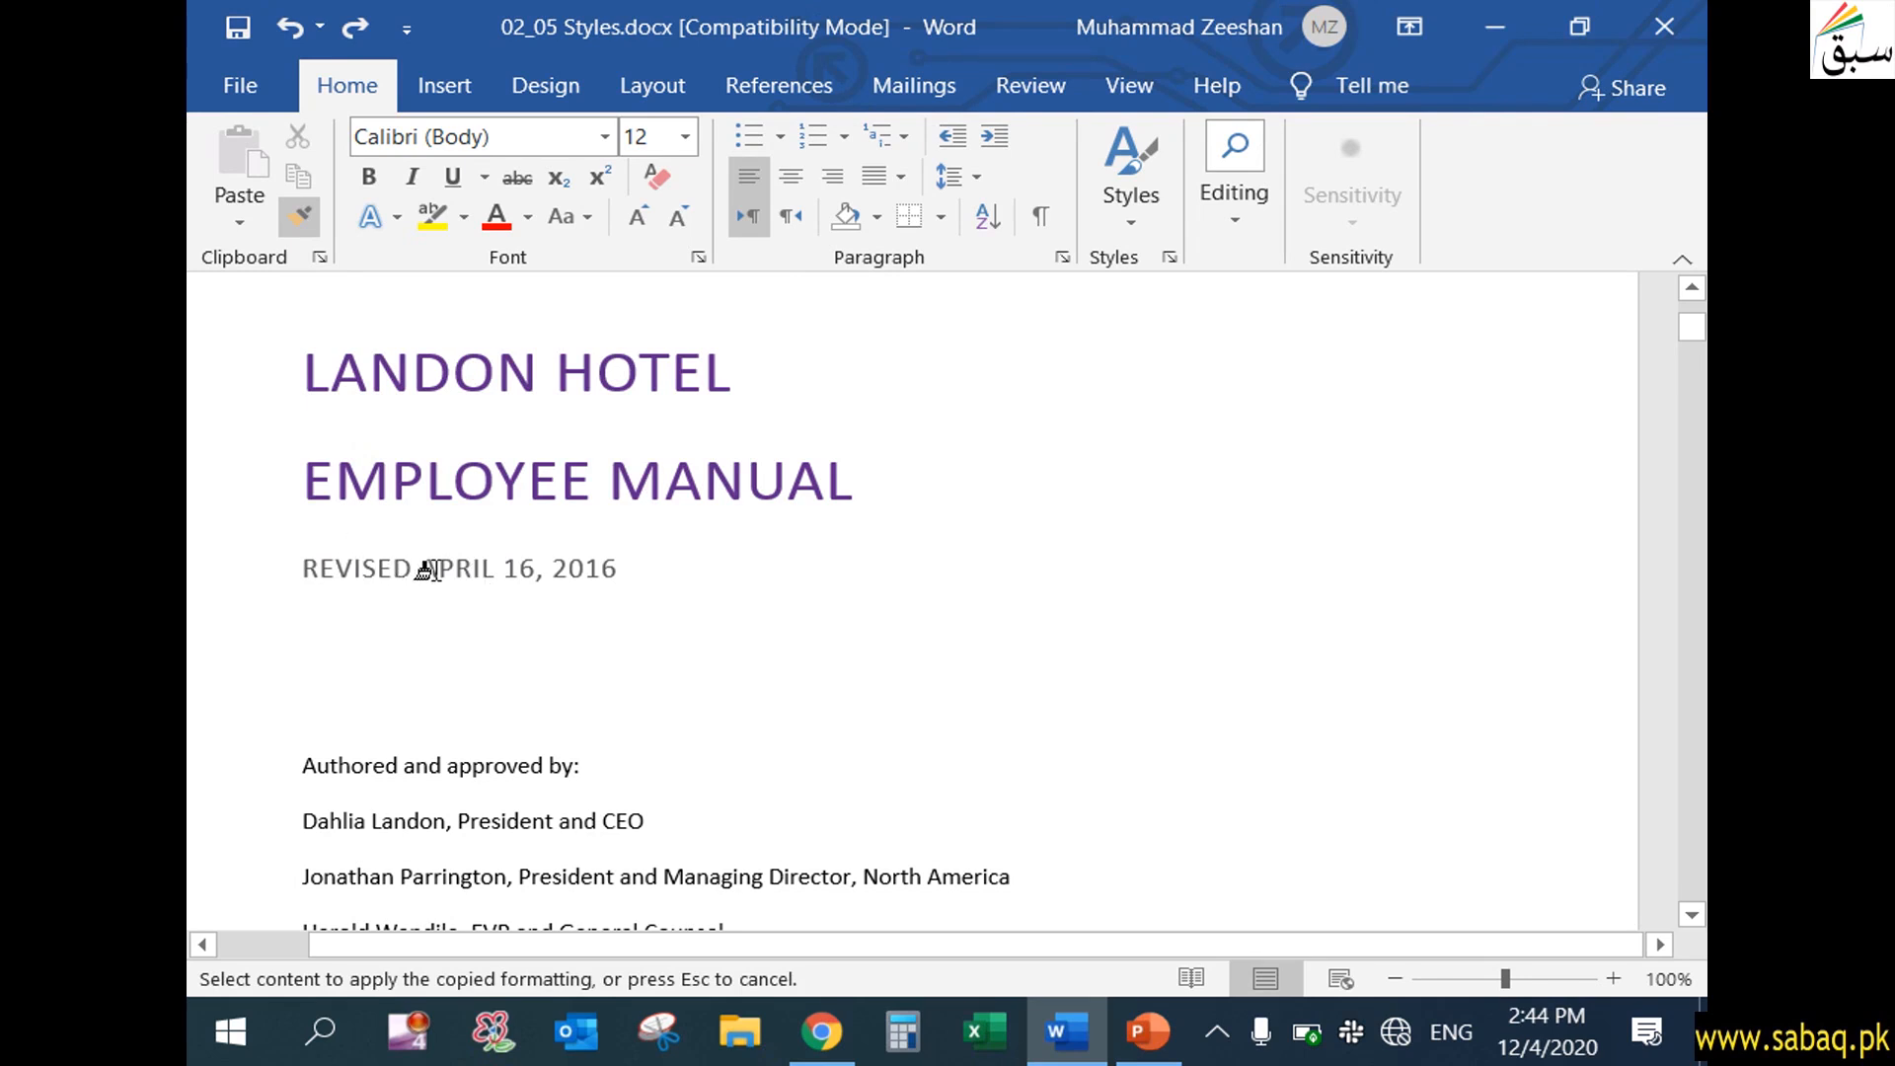
click(484, 769)
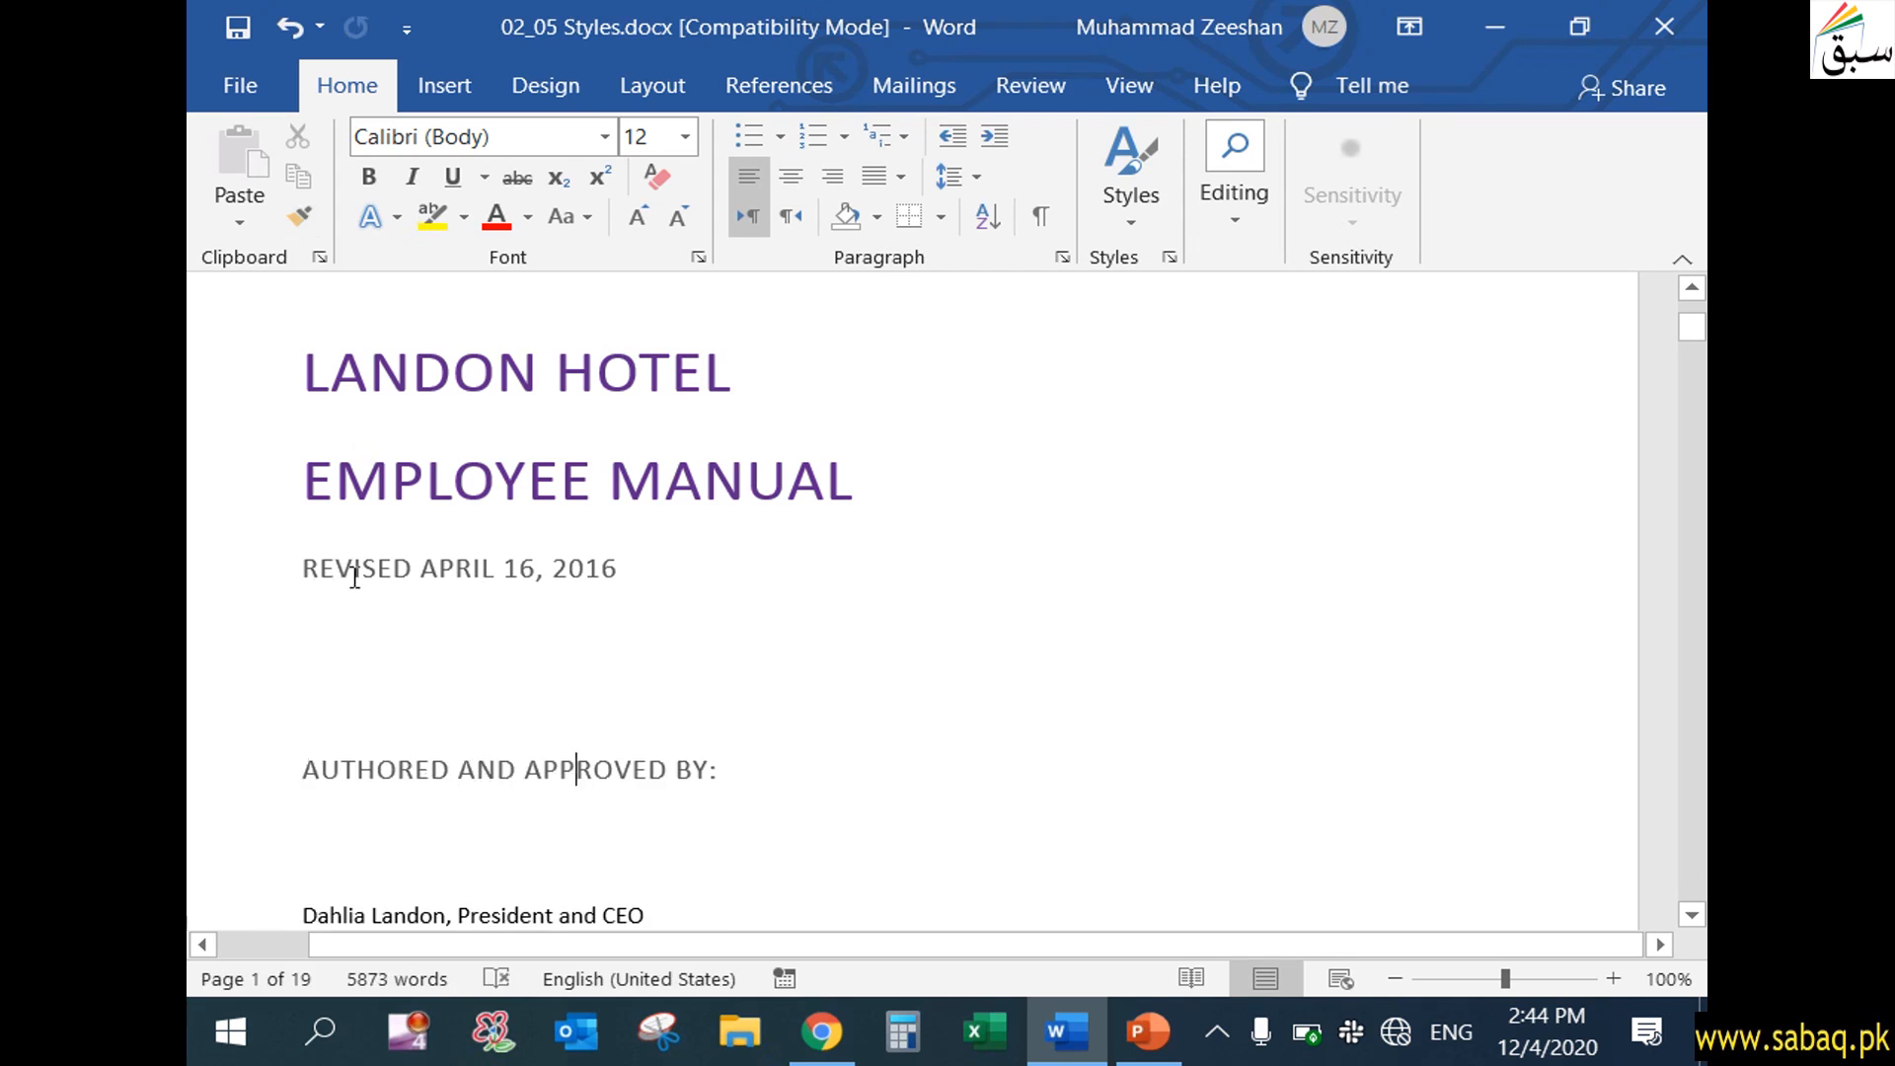
drag(303, 570, 614, 576)
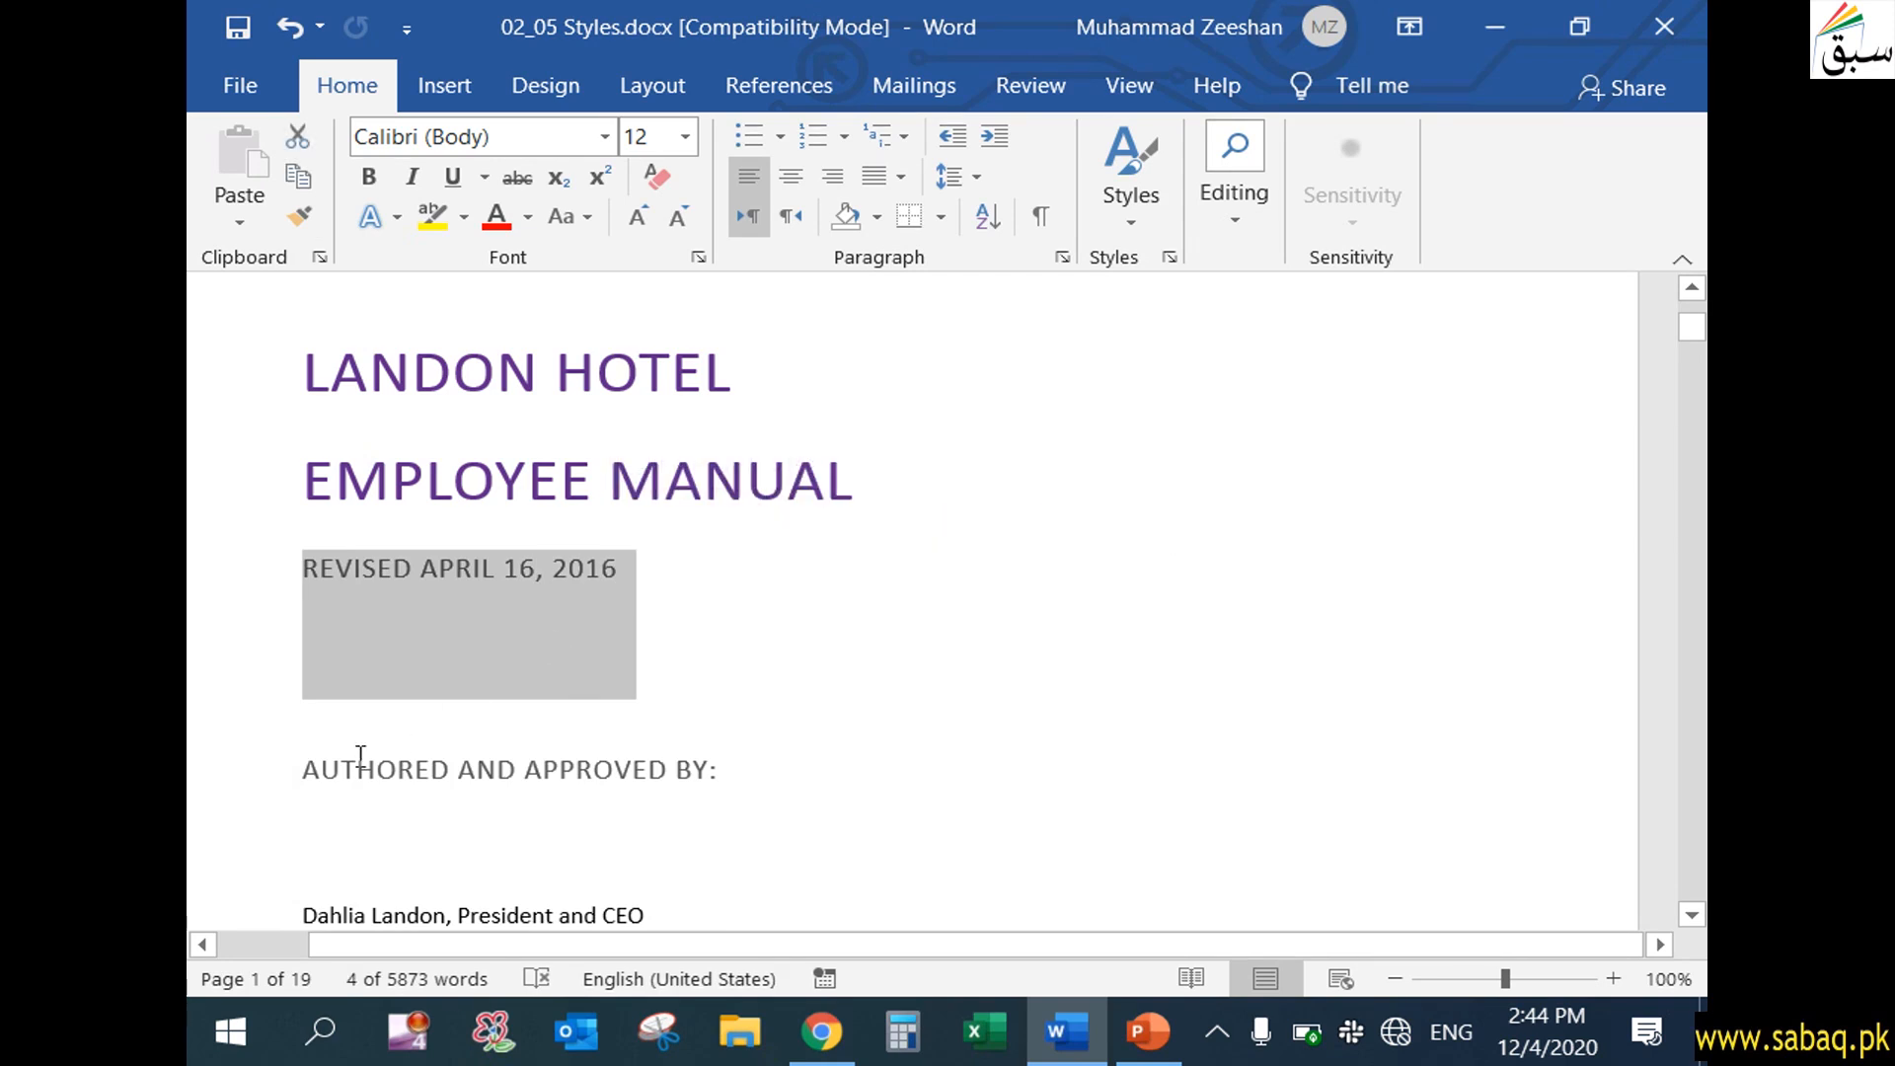
drag(301, 770, 696, 780)
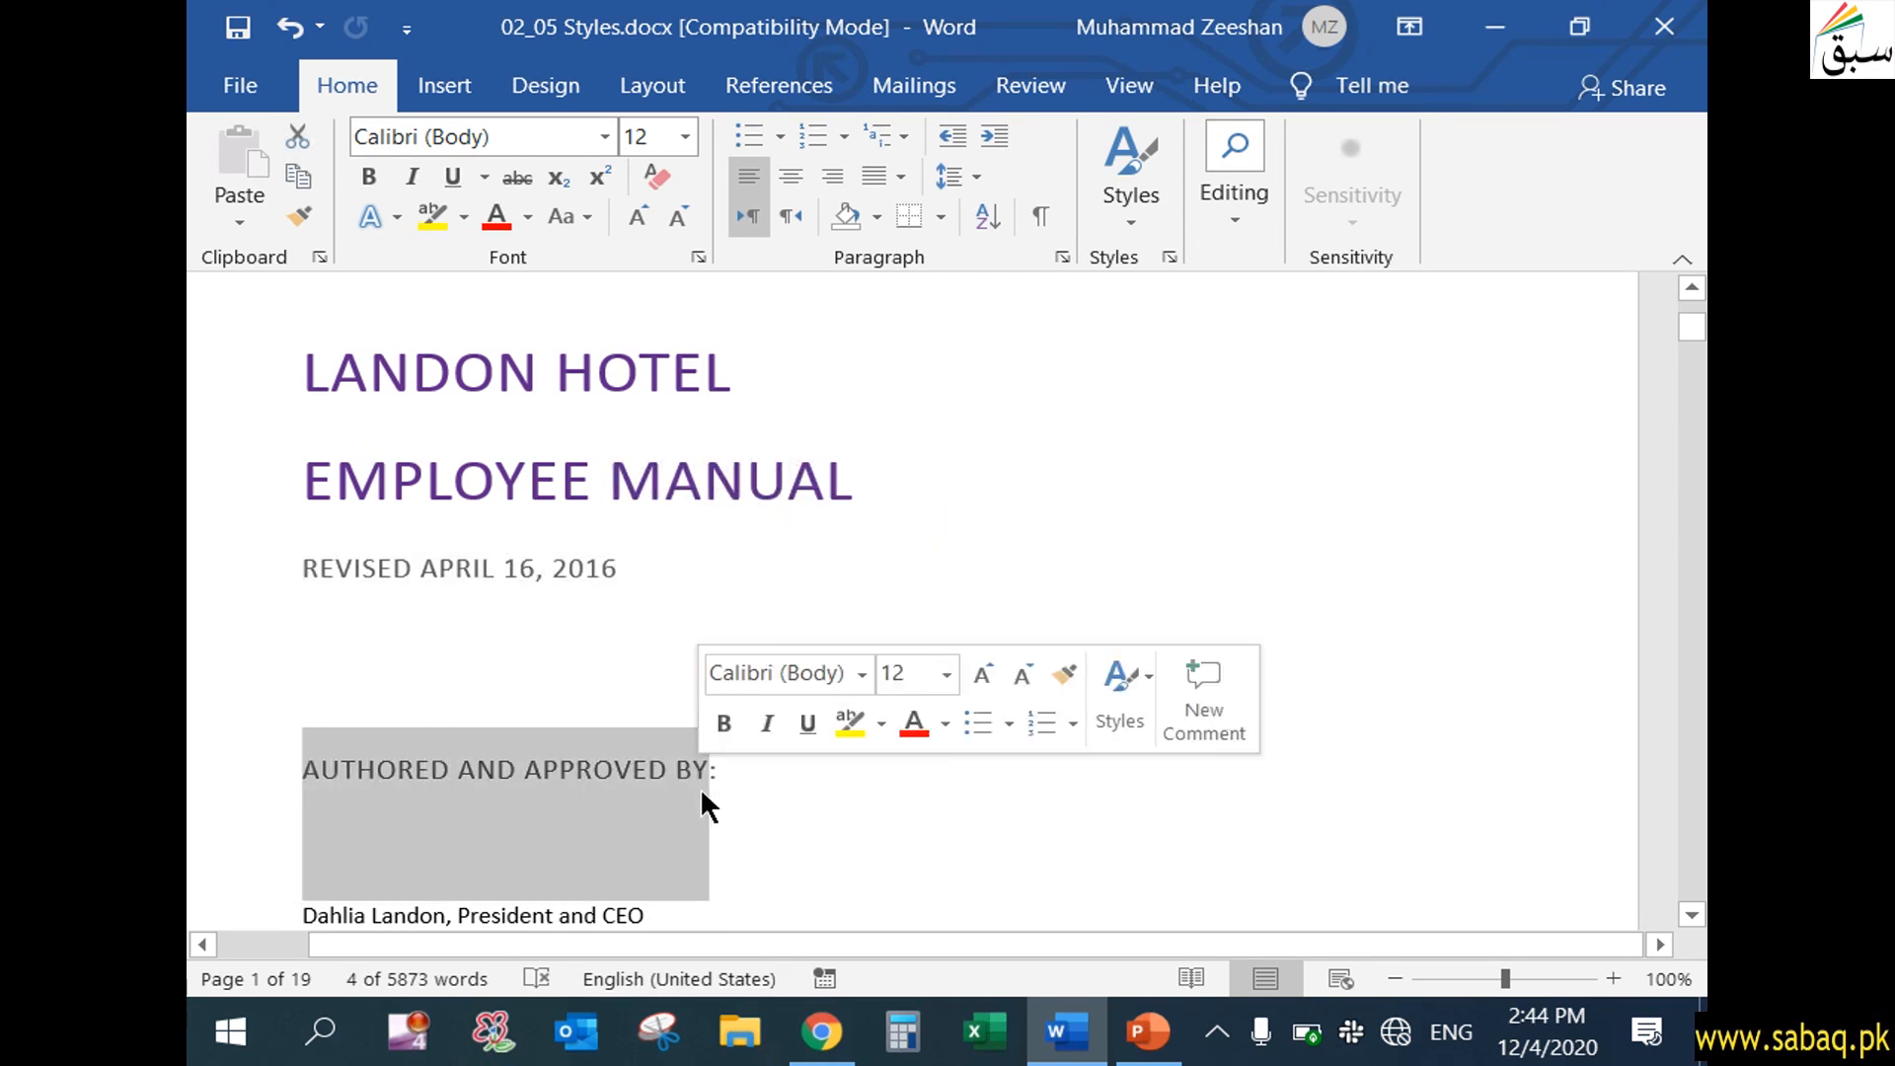
click(696, 780)
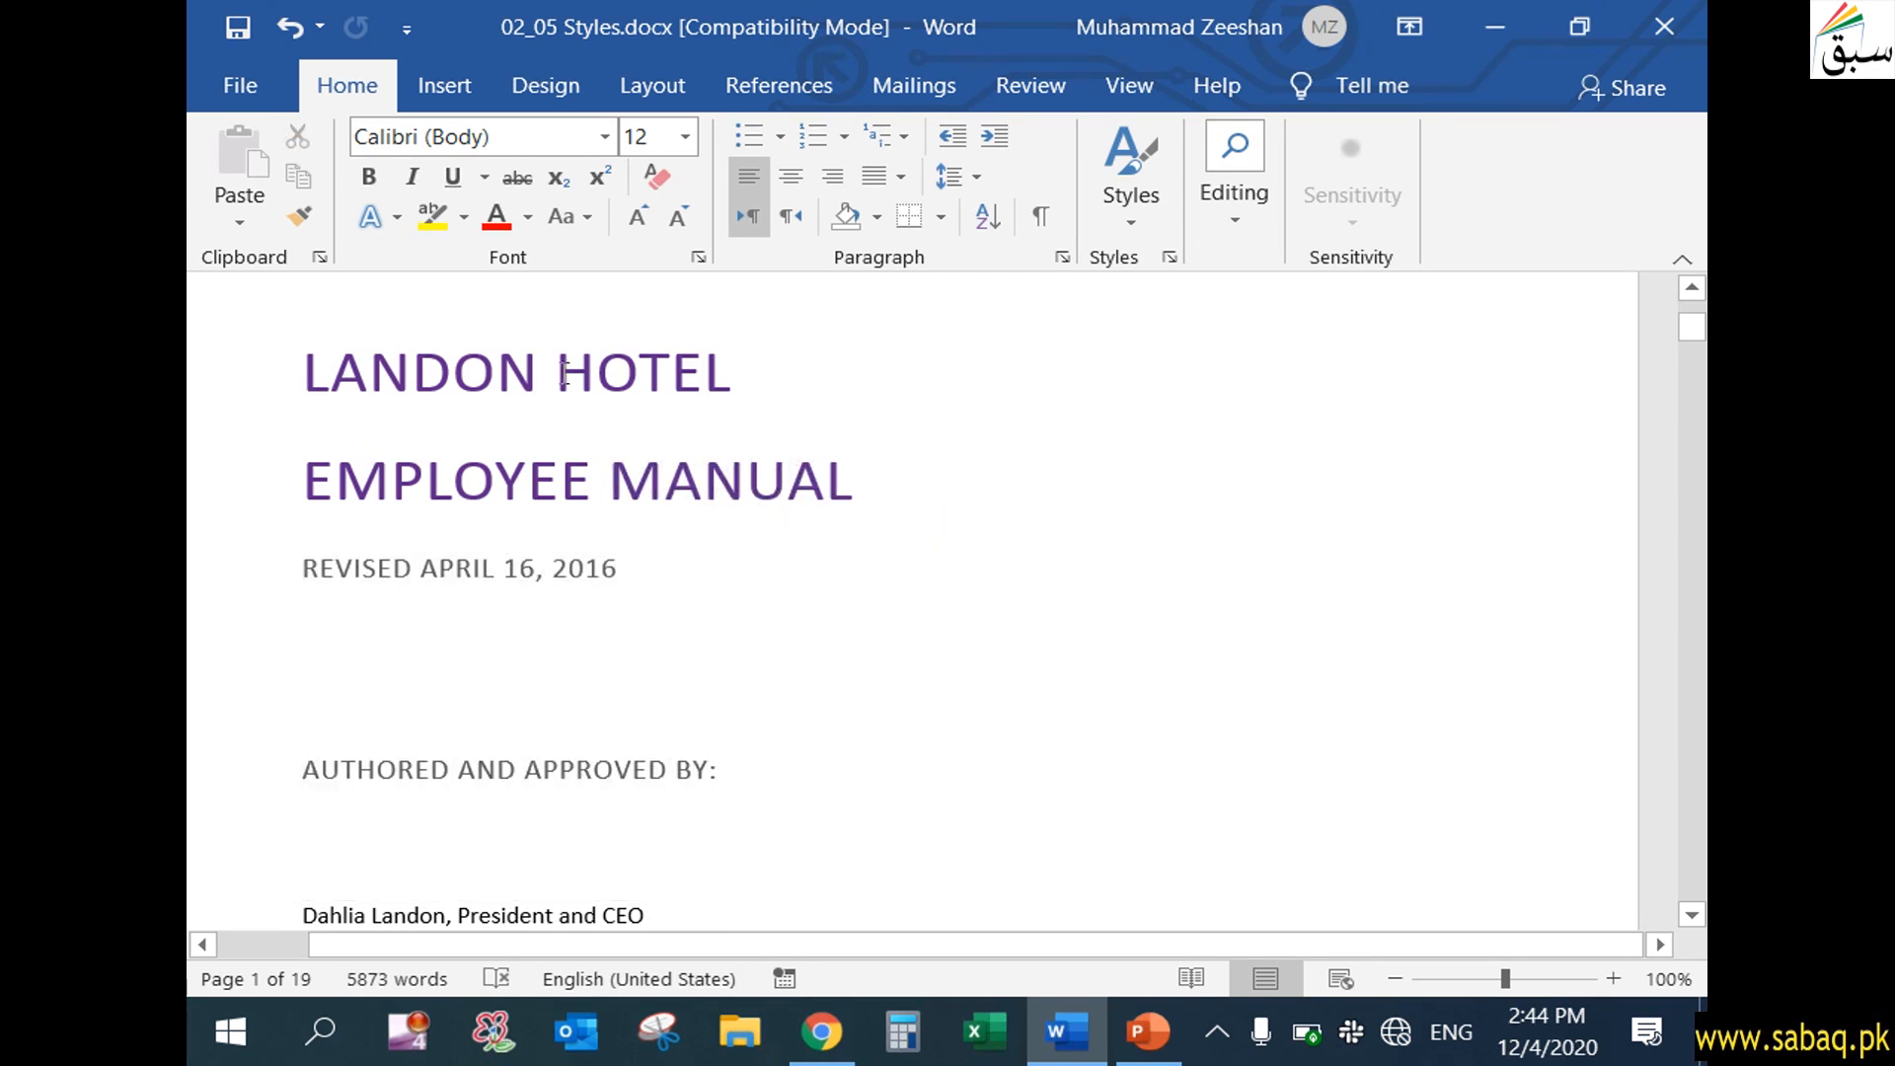
Copy the "Landon Hotel" title line's formatting onto the "President and CEO" author line with Format Painter
click(498, 370)
triple_click(652, 385)
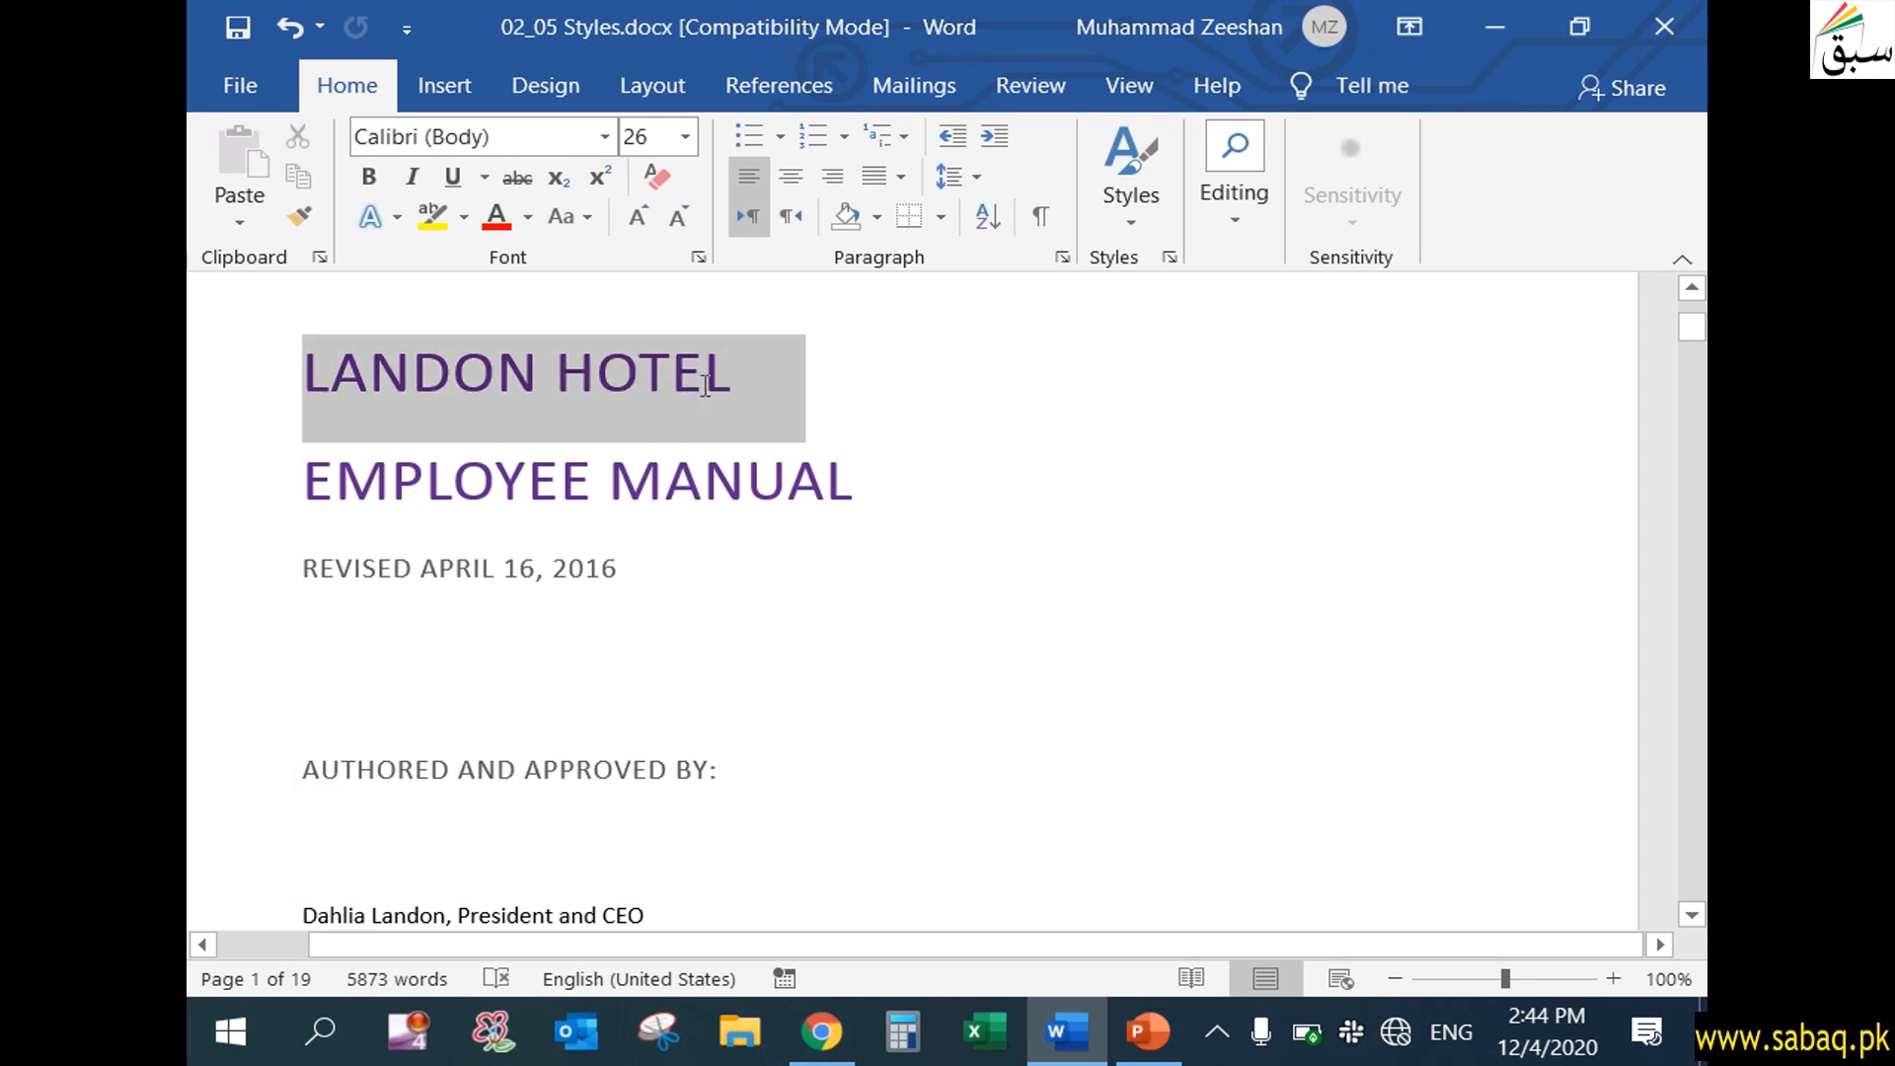
click(298, 216)
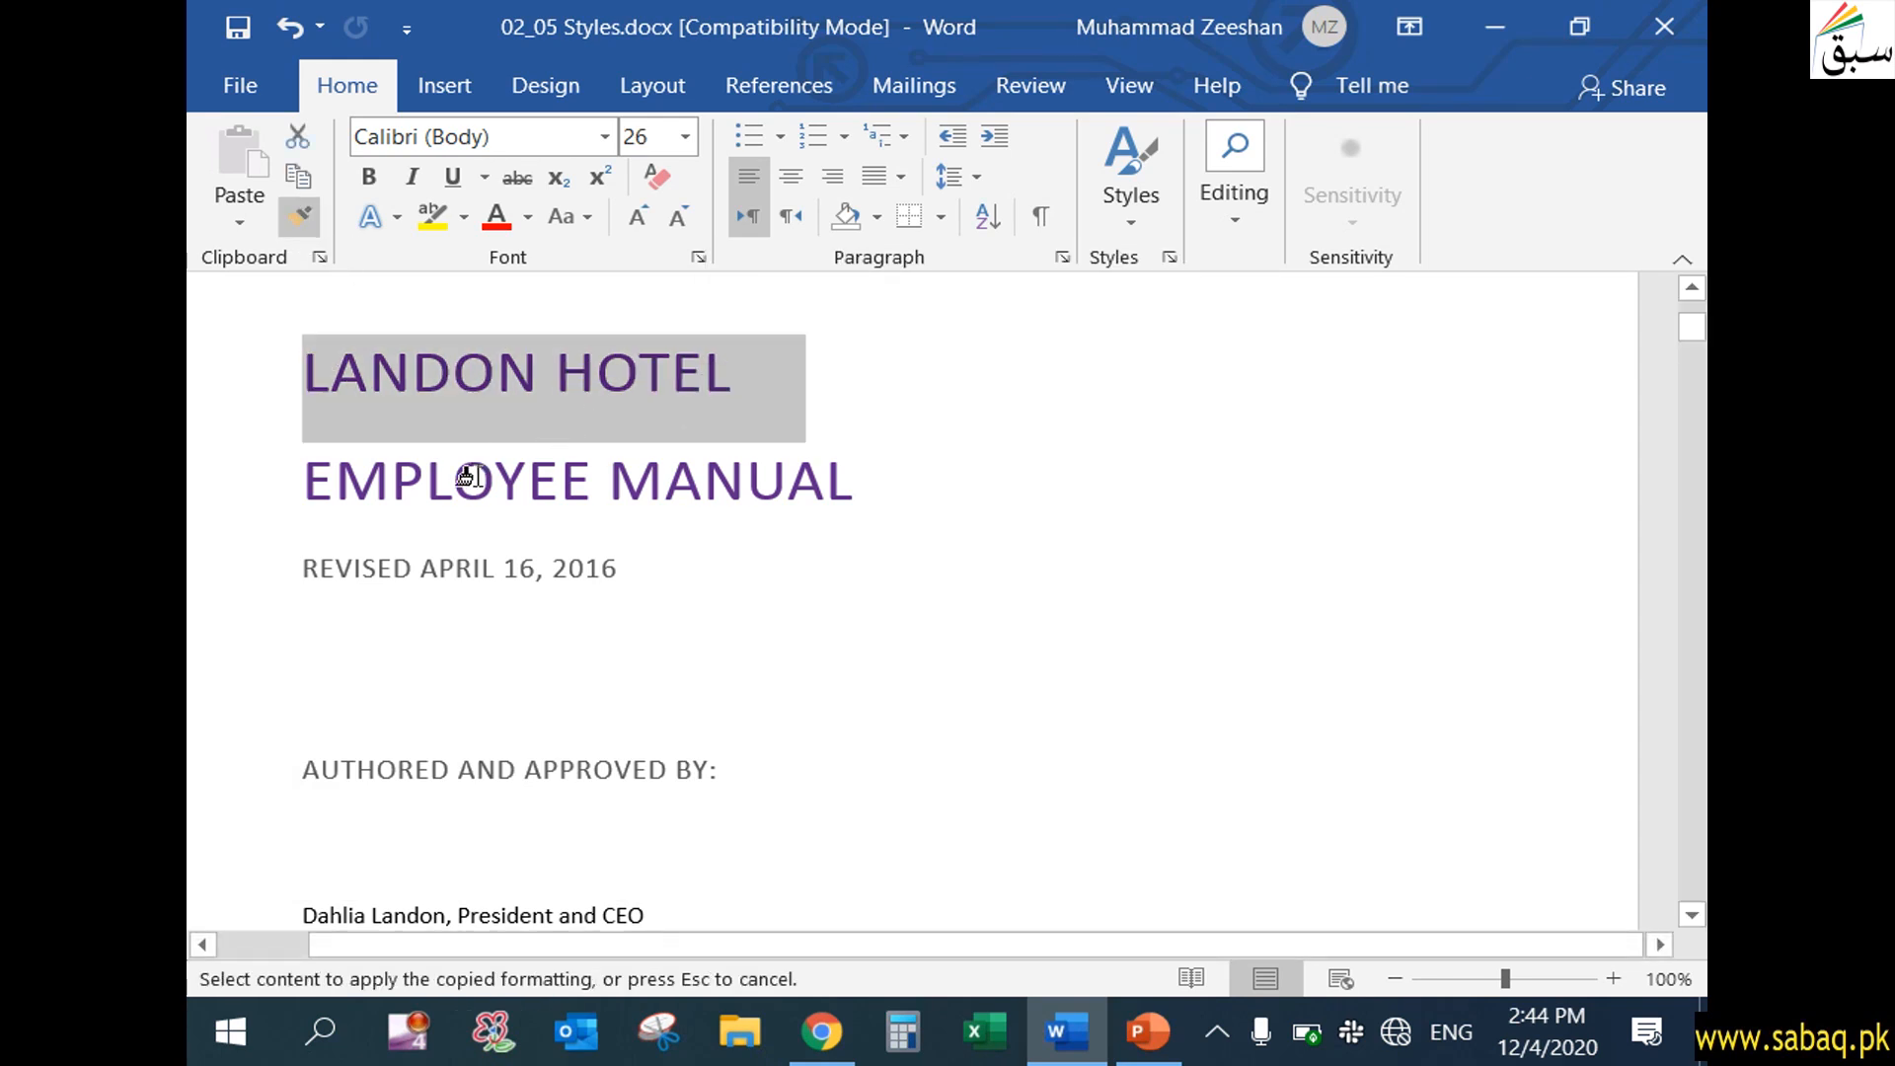
scroll(494, 810, down, 4)
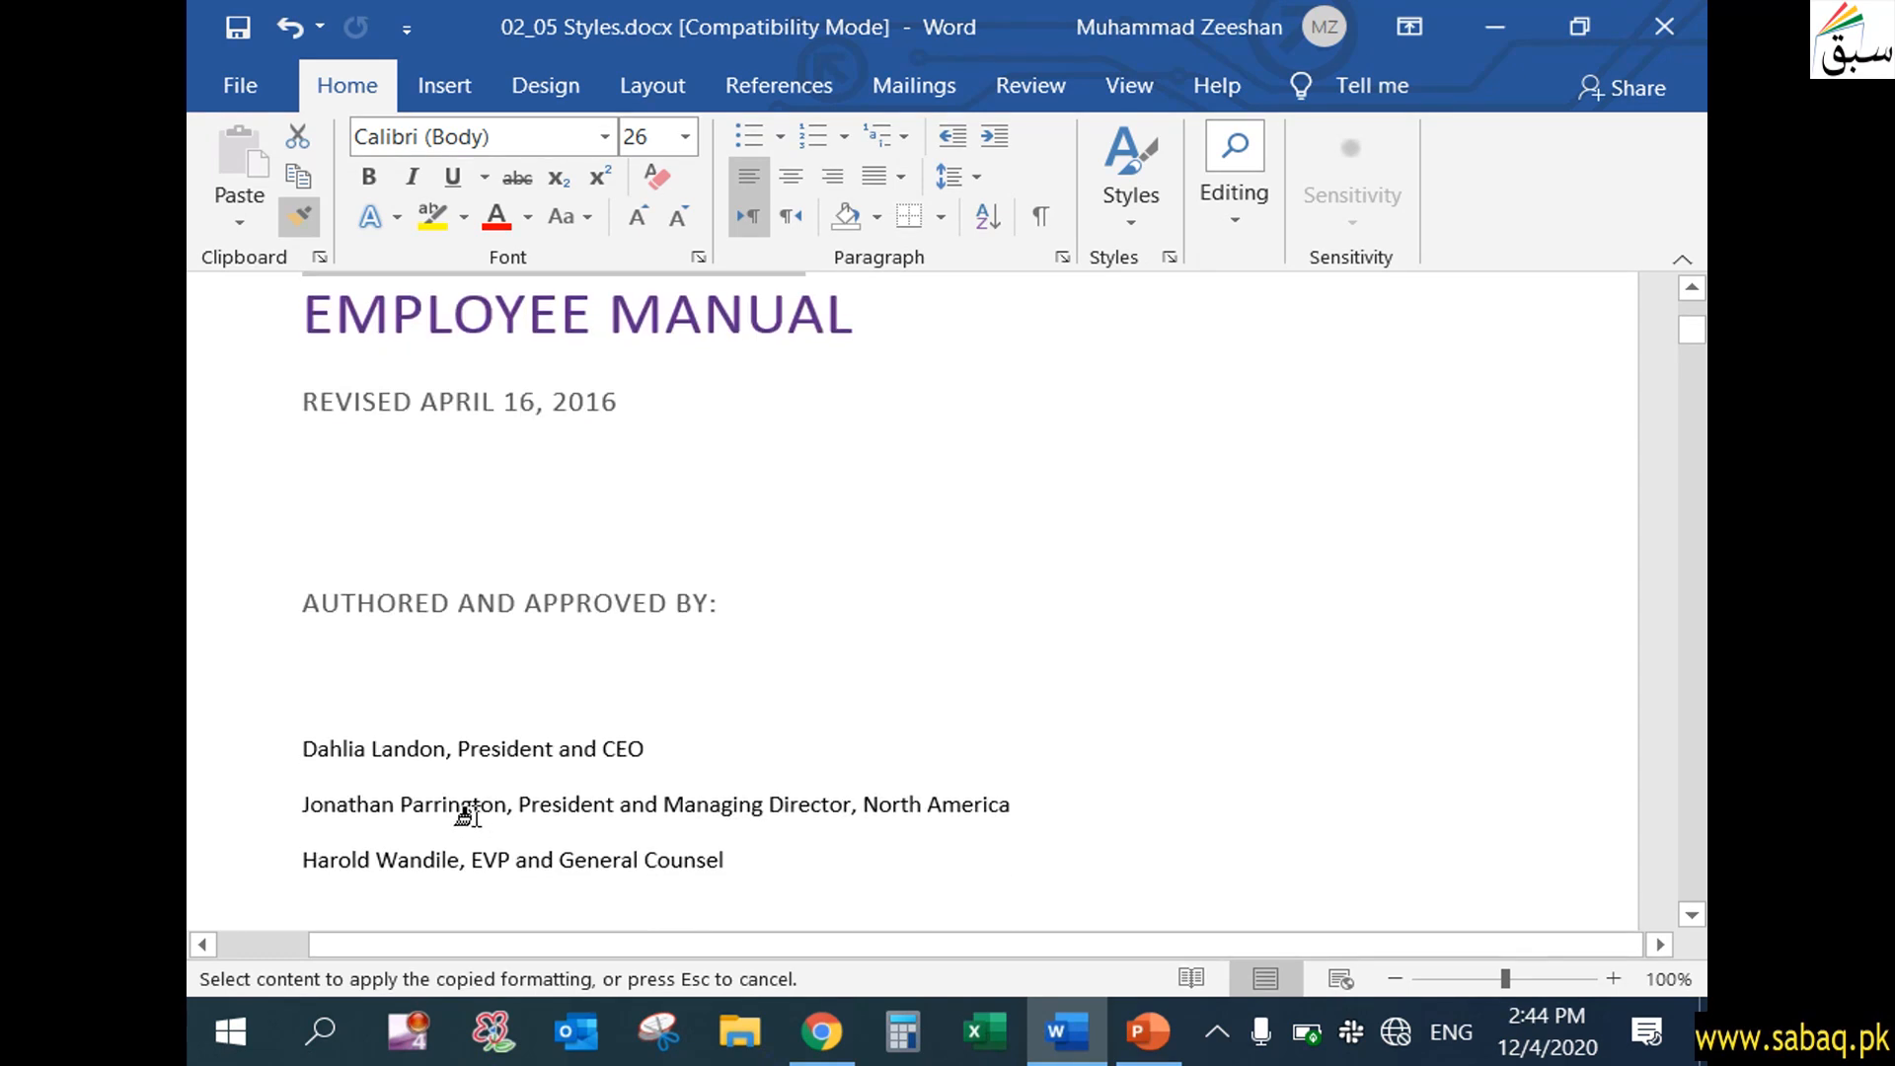
click(414, 699)
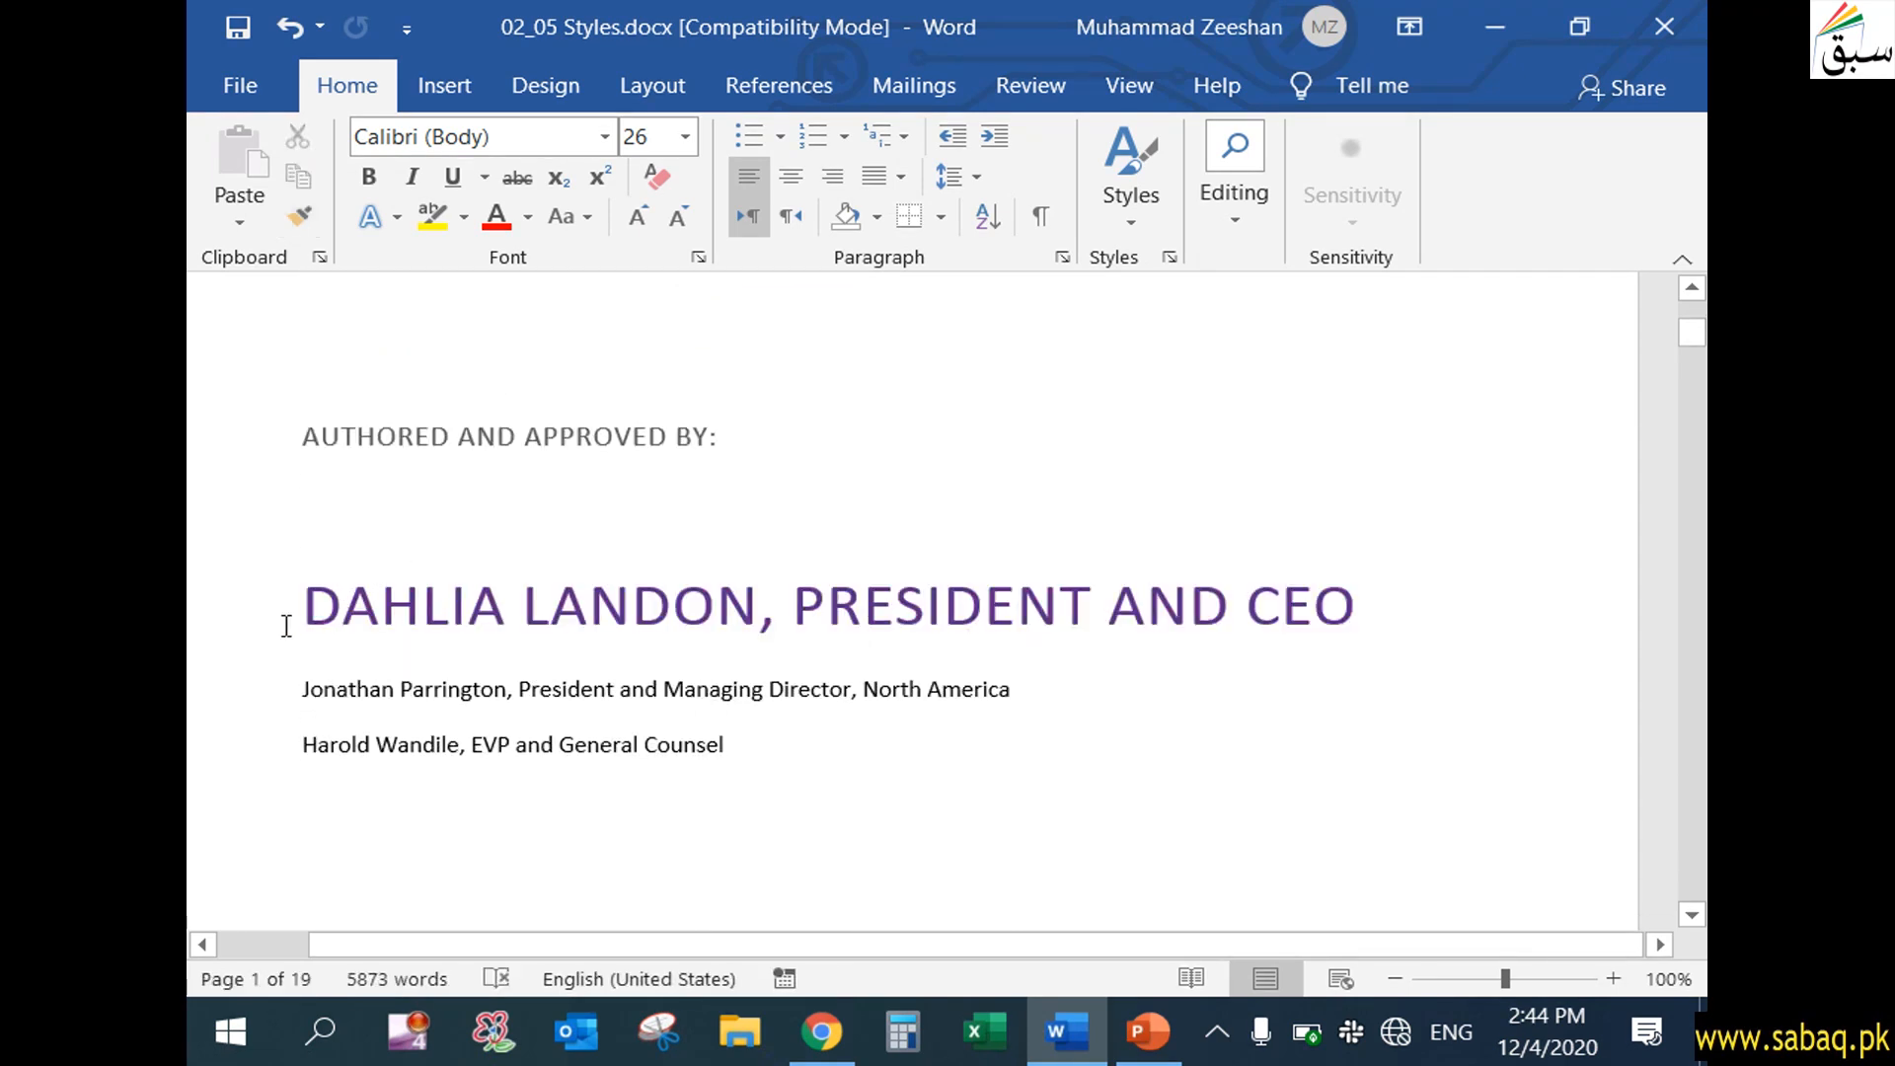
Compare the formatting of the "President and CEO" author line with the "Employee Manual" title line
drag(296, 617, 1202, 656)
scroll(747, 713, up, 2)
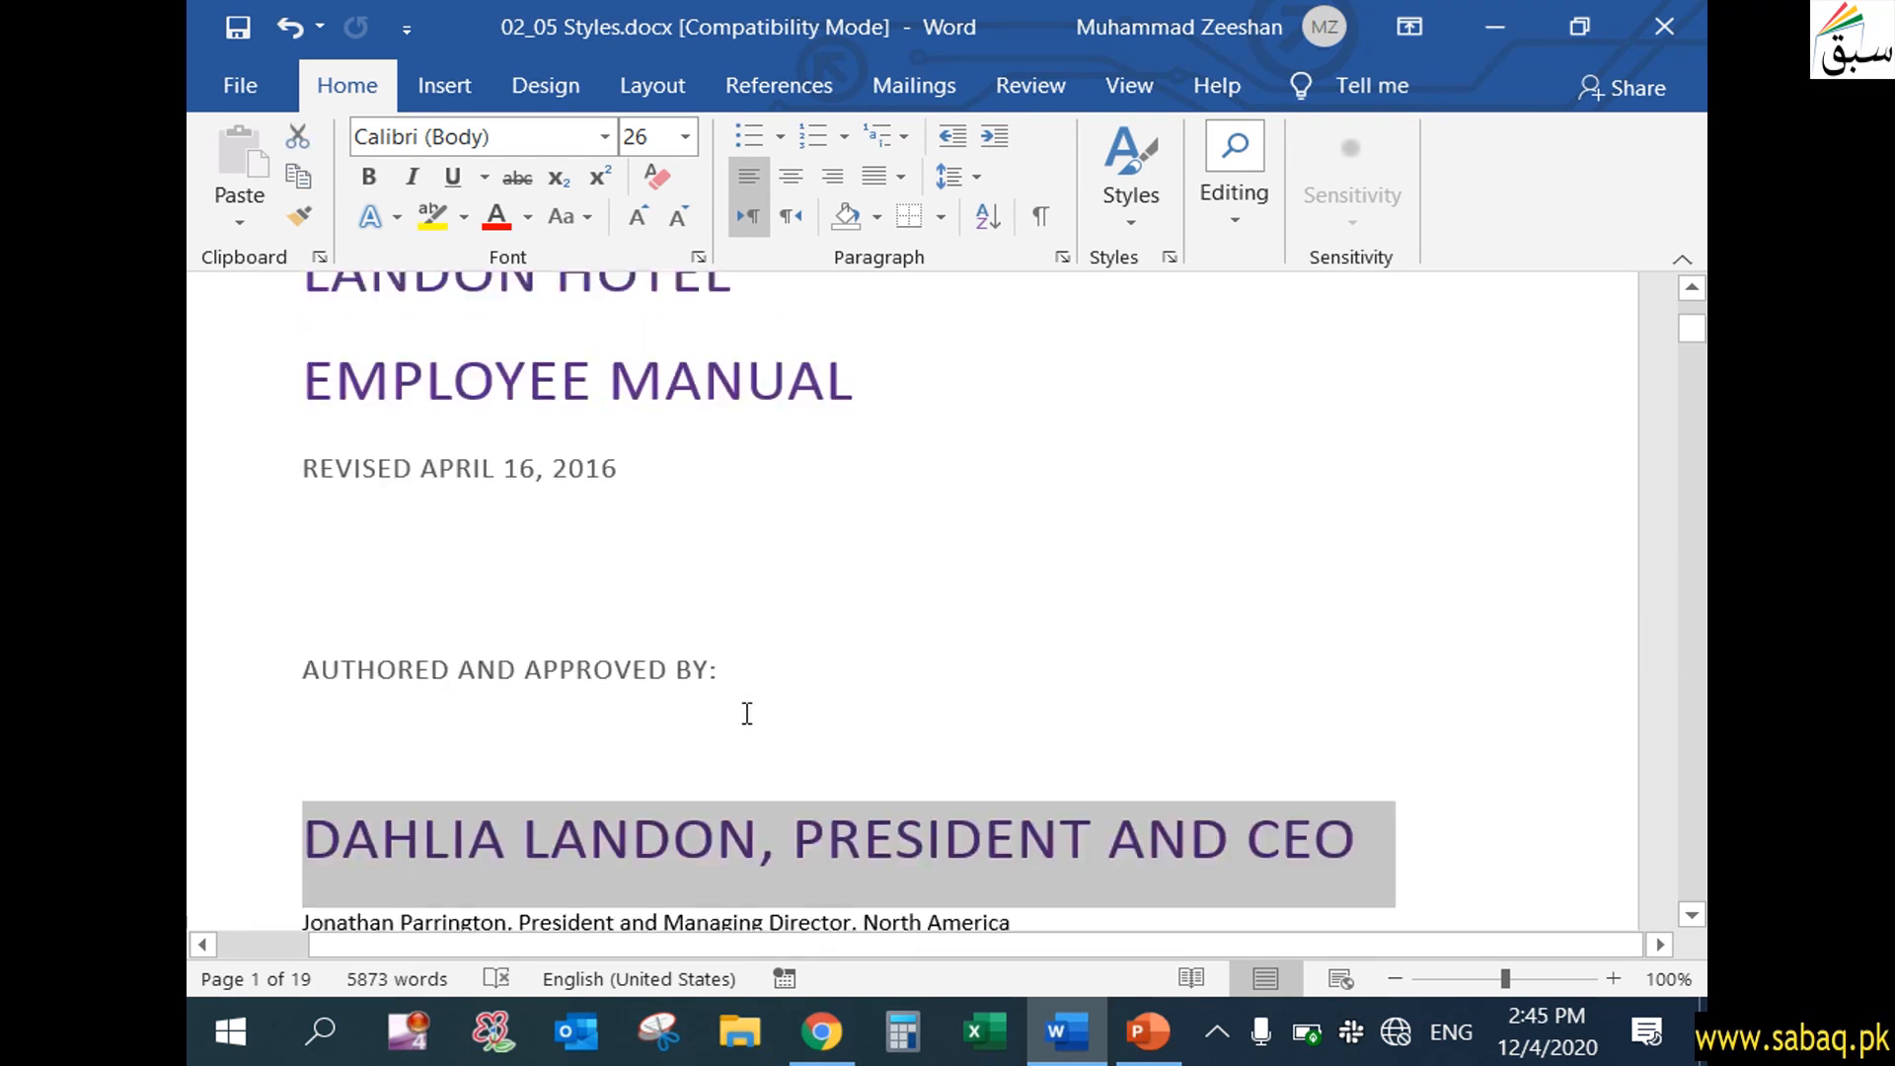
scroll(747, 713, up, 1)
drag(304, 474, 859, 503)
scroll(896, 736, down, 2)
scroll(847, 733, down, 1)
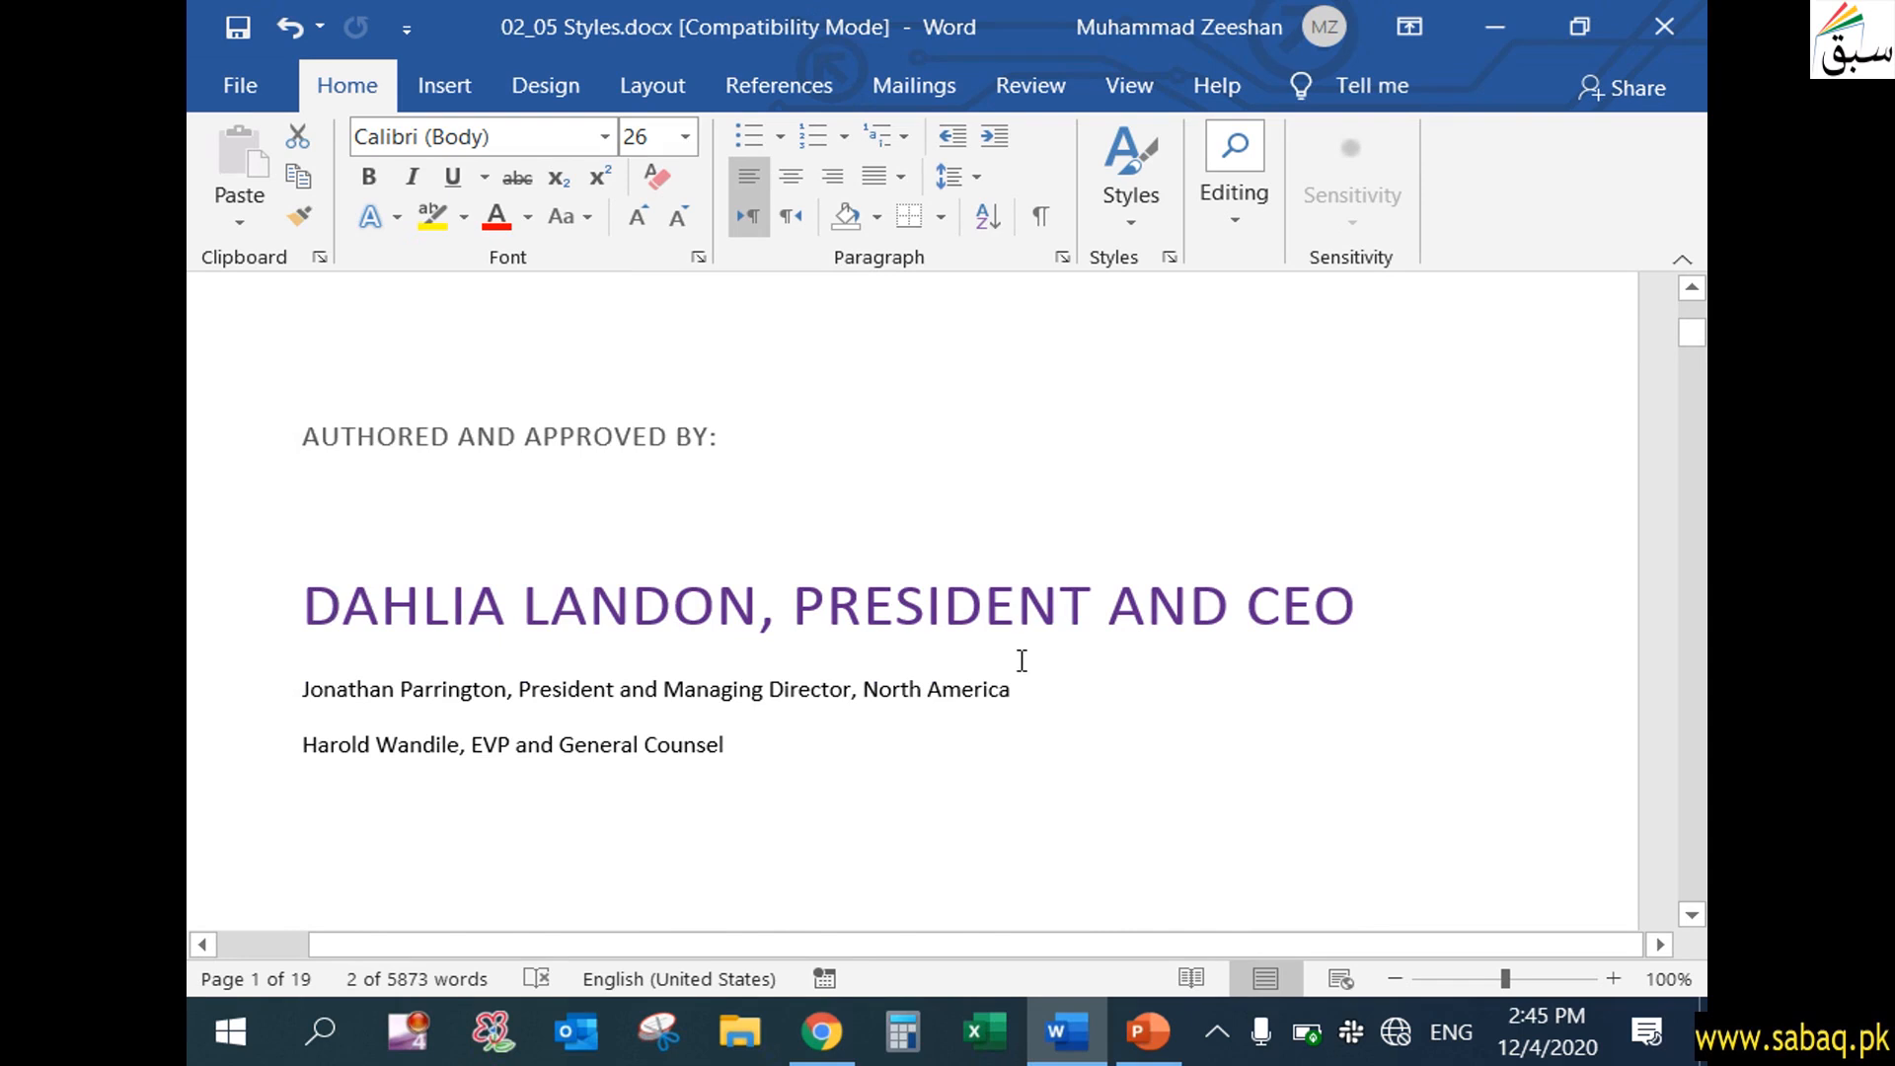
scroll(1045, 720, up, 3)
scroll(1047, 723, down, 3)
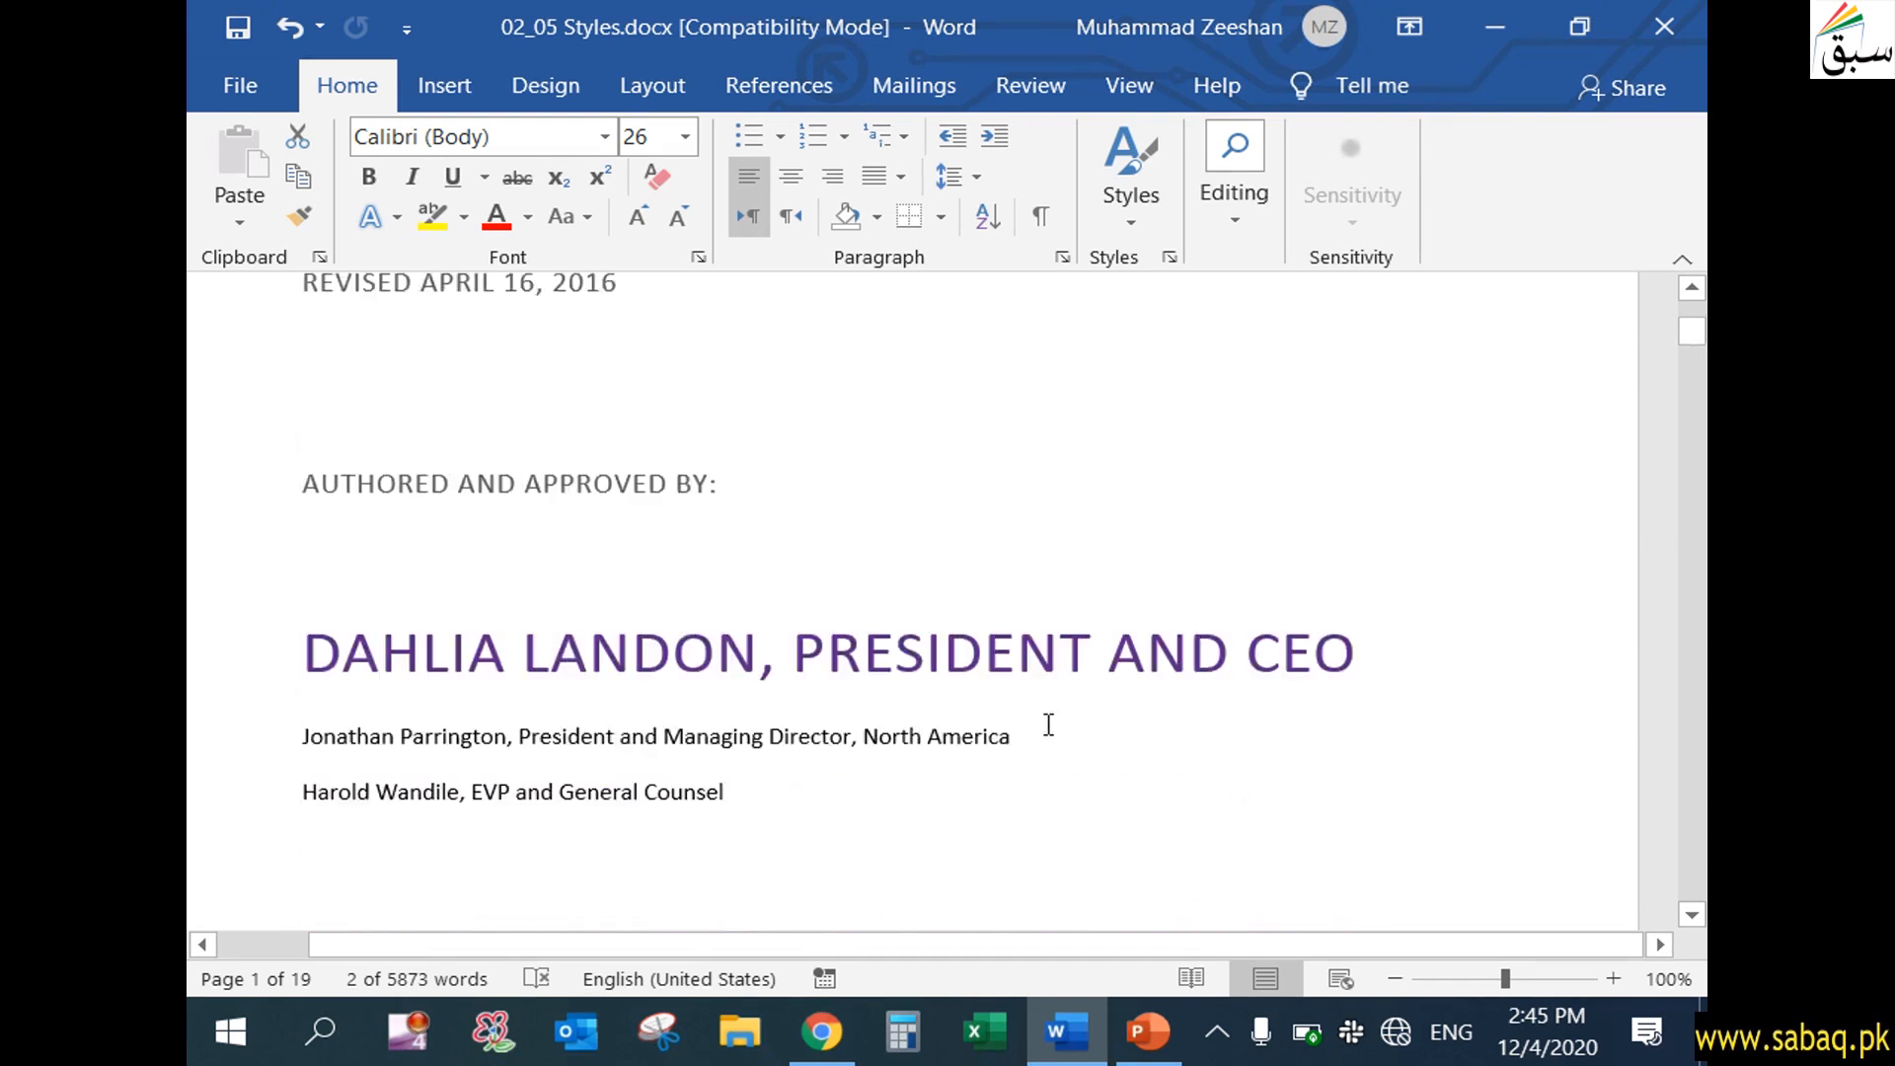
scroll(1047, 724, down, 1)
scroll(1045, 724, up, 3)
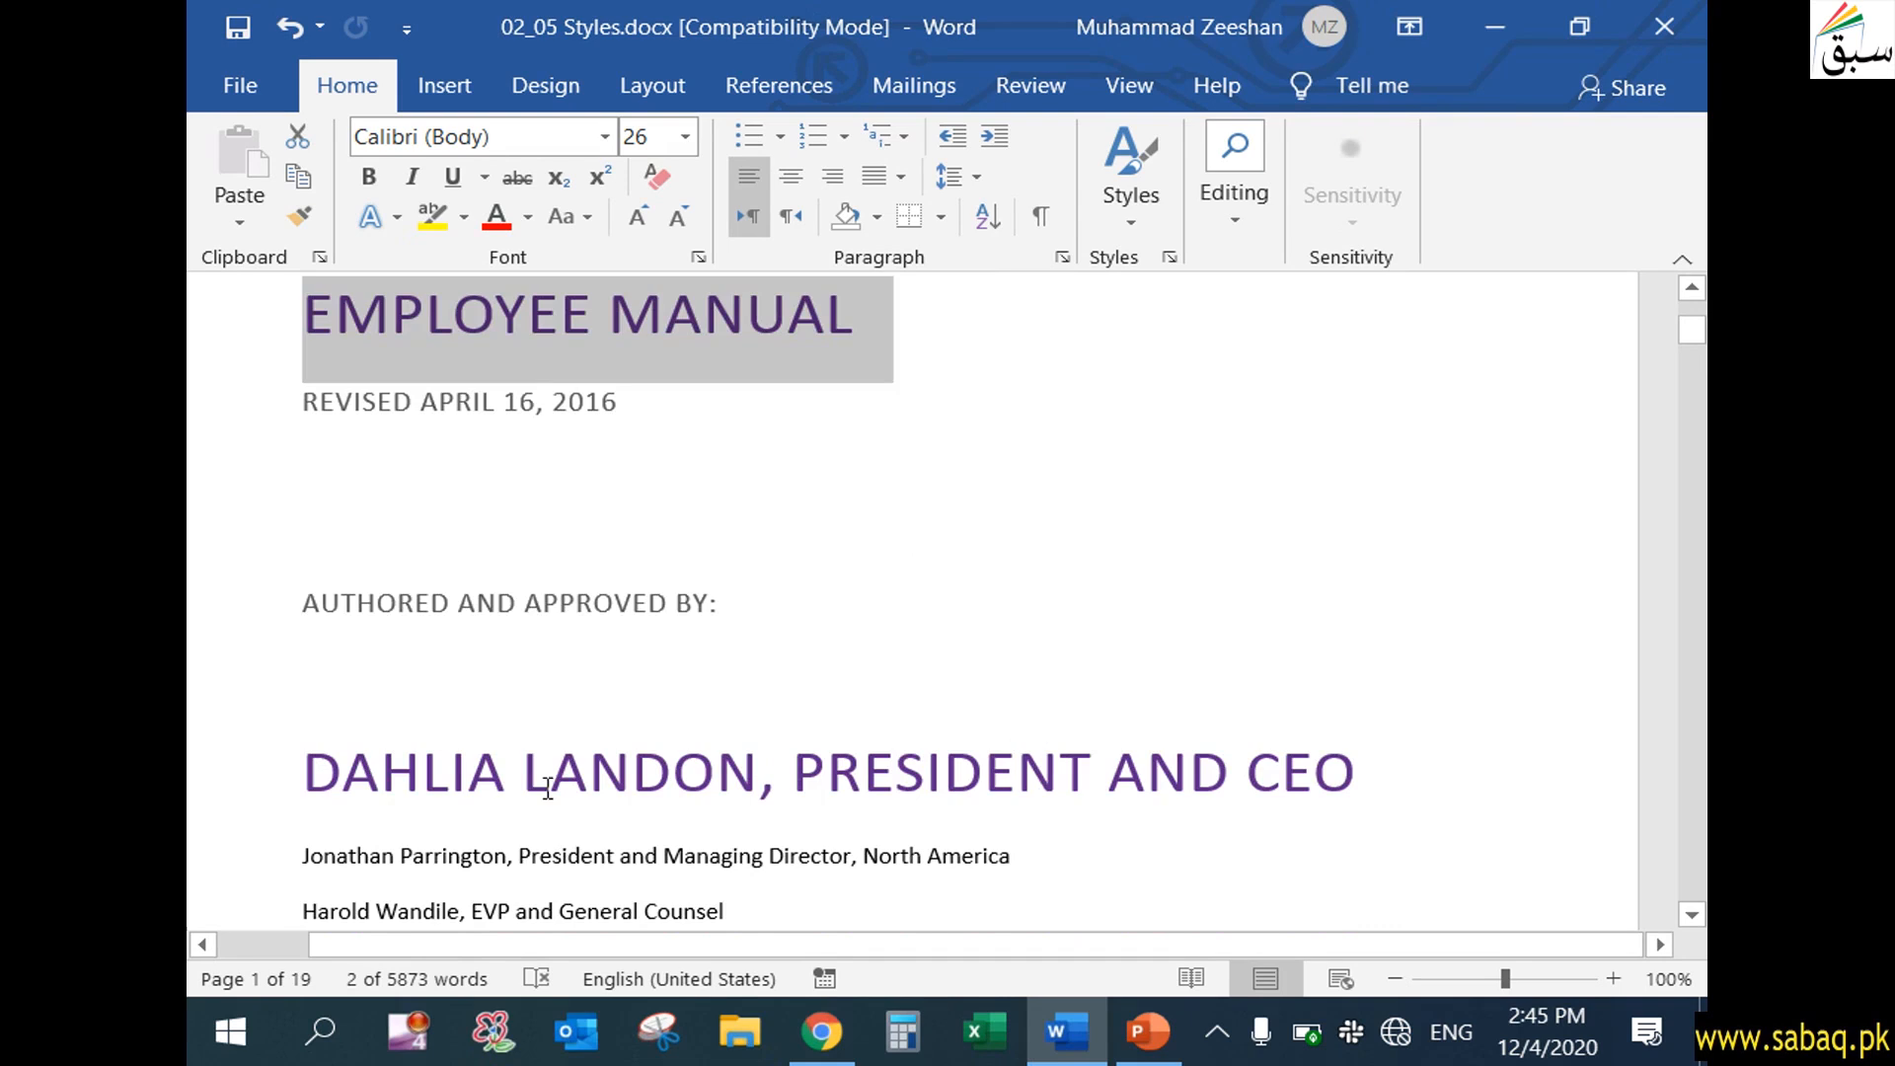
drag(315, 773, 1227, 719)
scroll(1358, 679, up, 3)
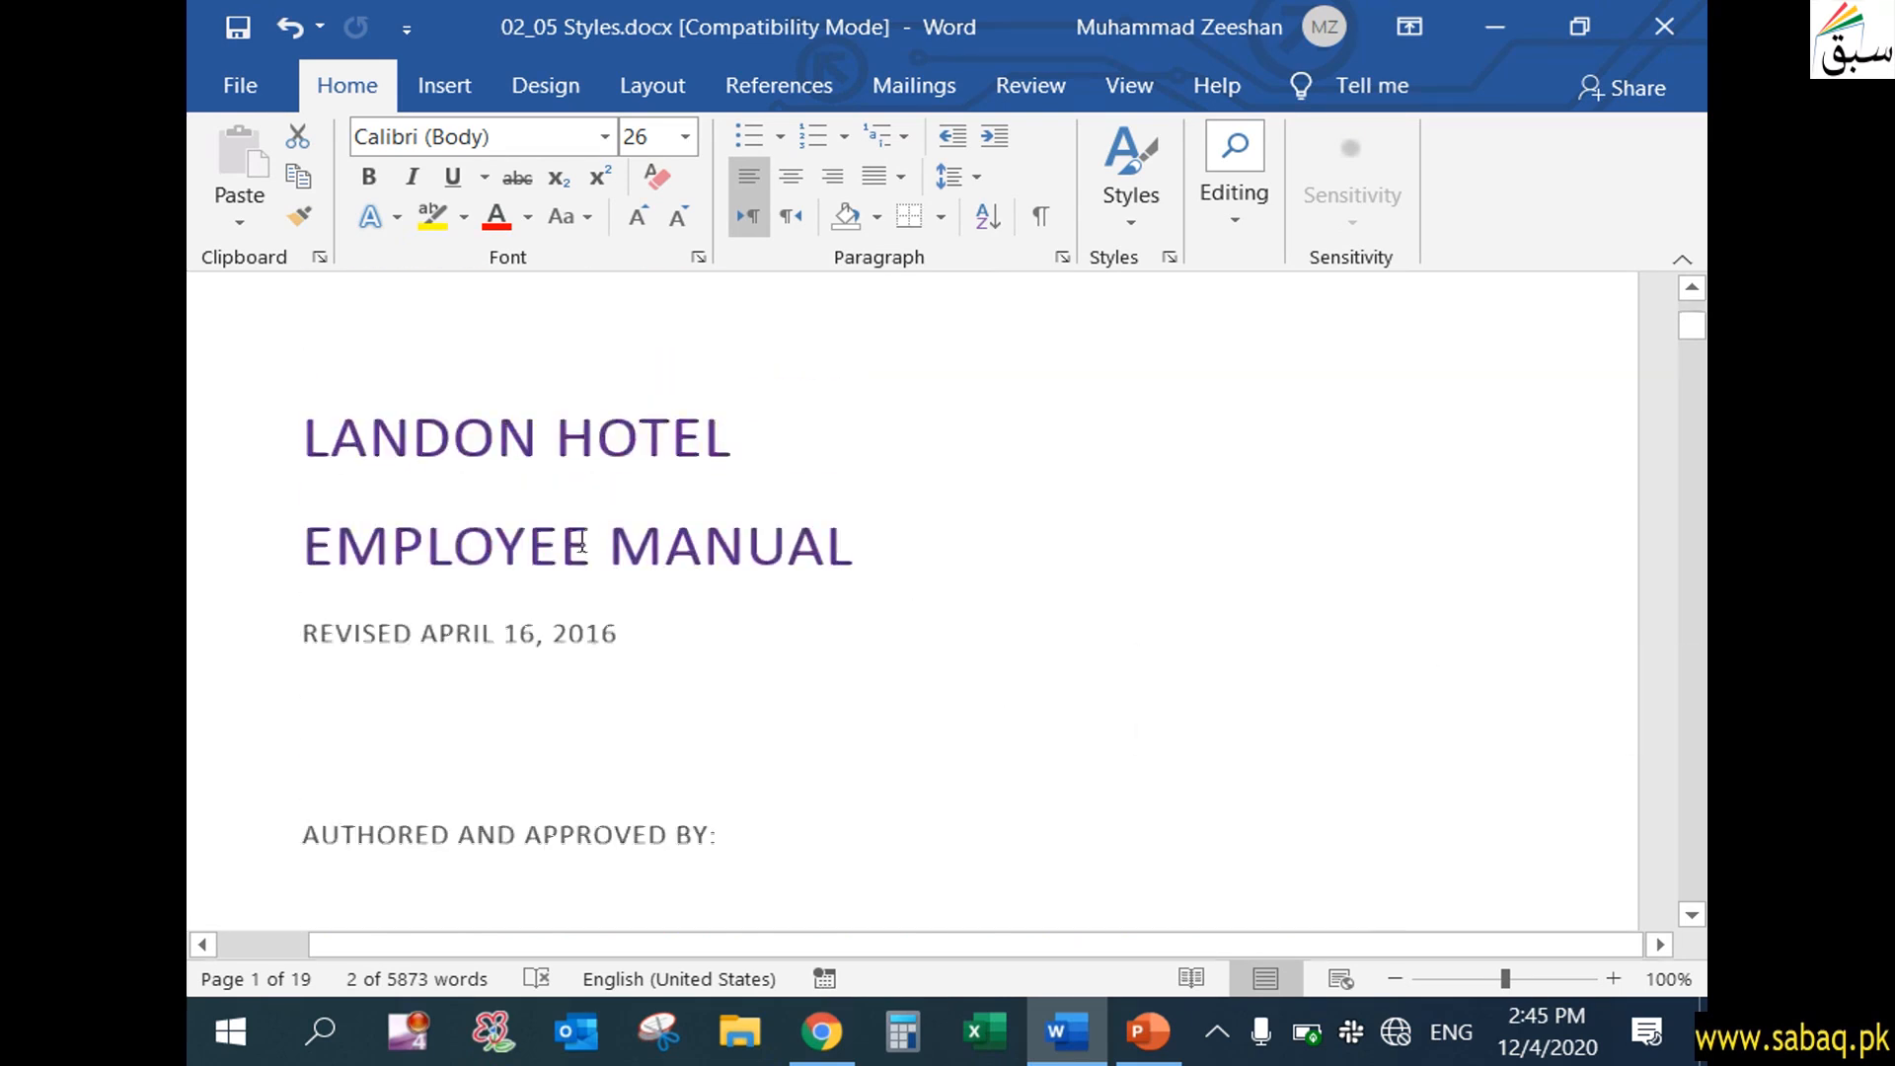
Copy the "Employee Manual" line's formatting onto the "EVP and General Counsel" author line with Format Painter
click(309, 568)
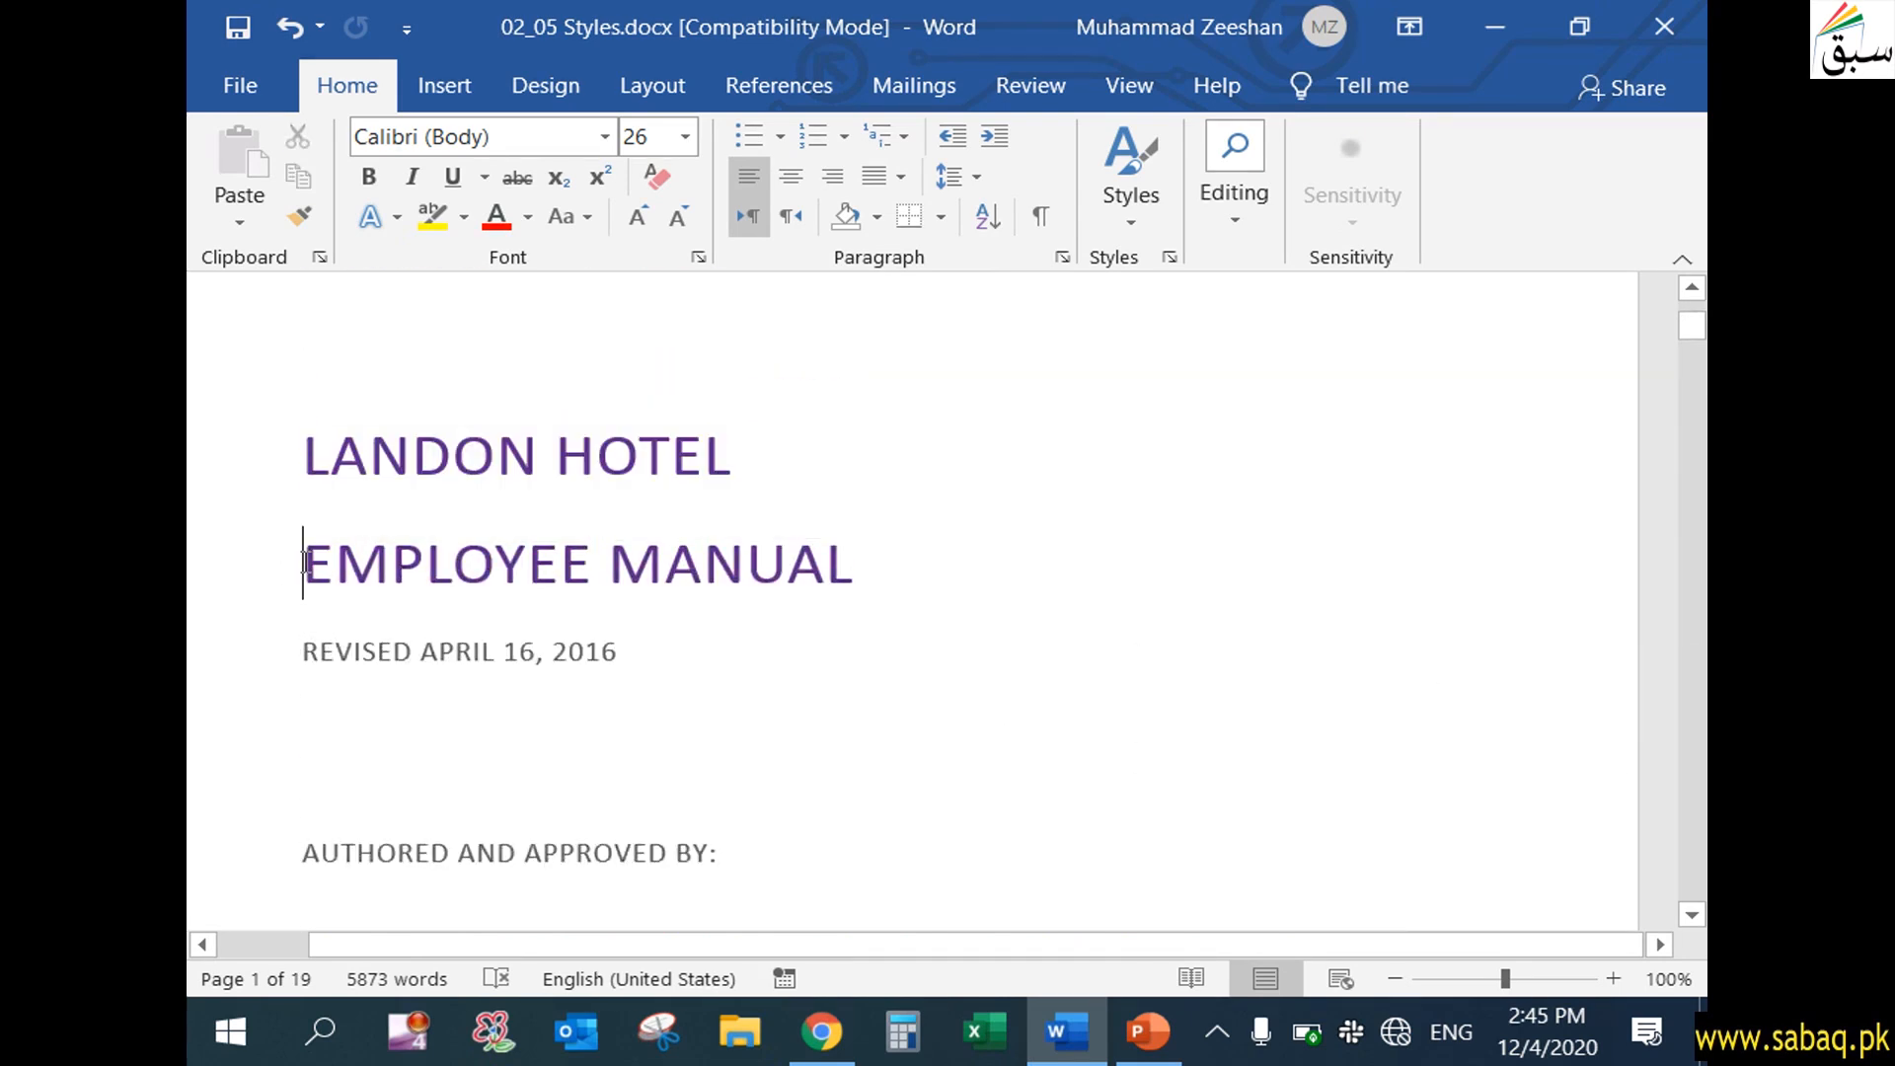
click(622, 585)
click(301, 568)
click(302, 214)
scroll(810, 758, down, 6)
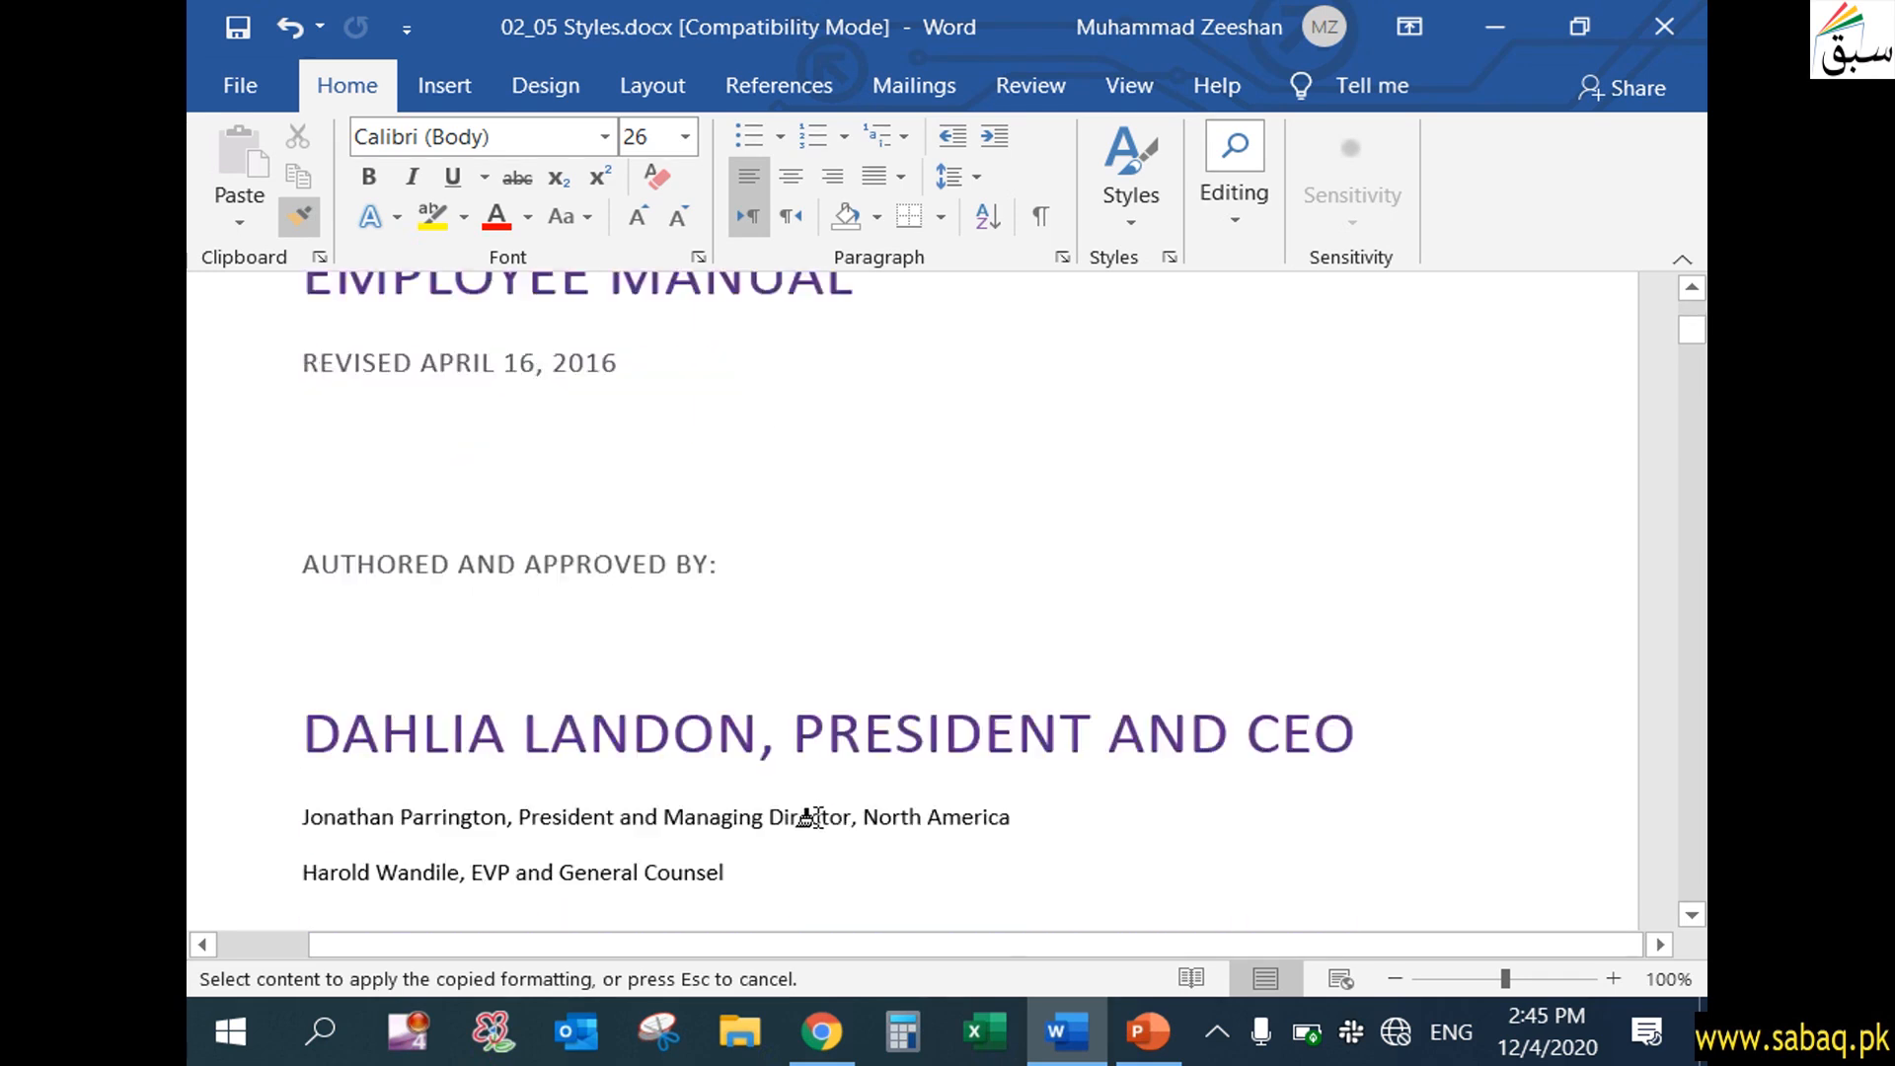
click(553, 578)
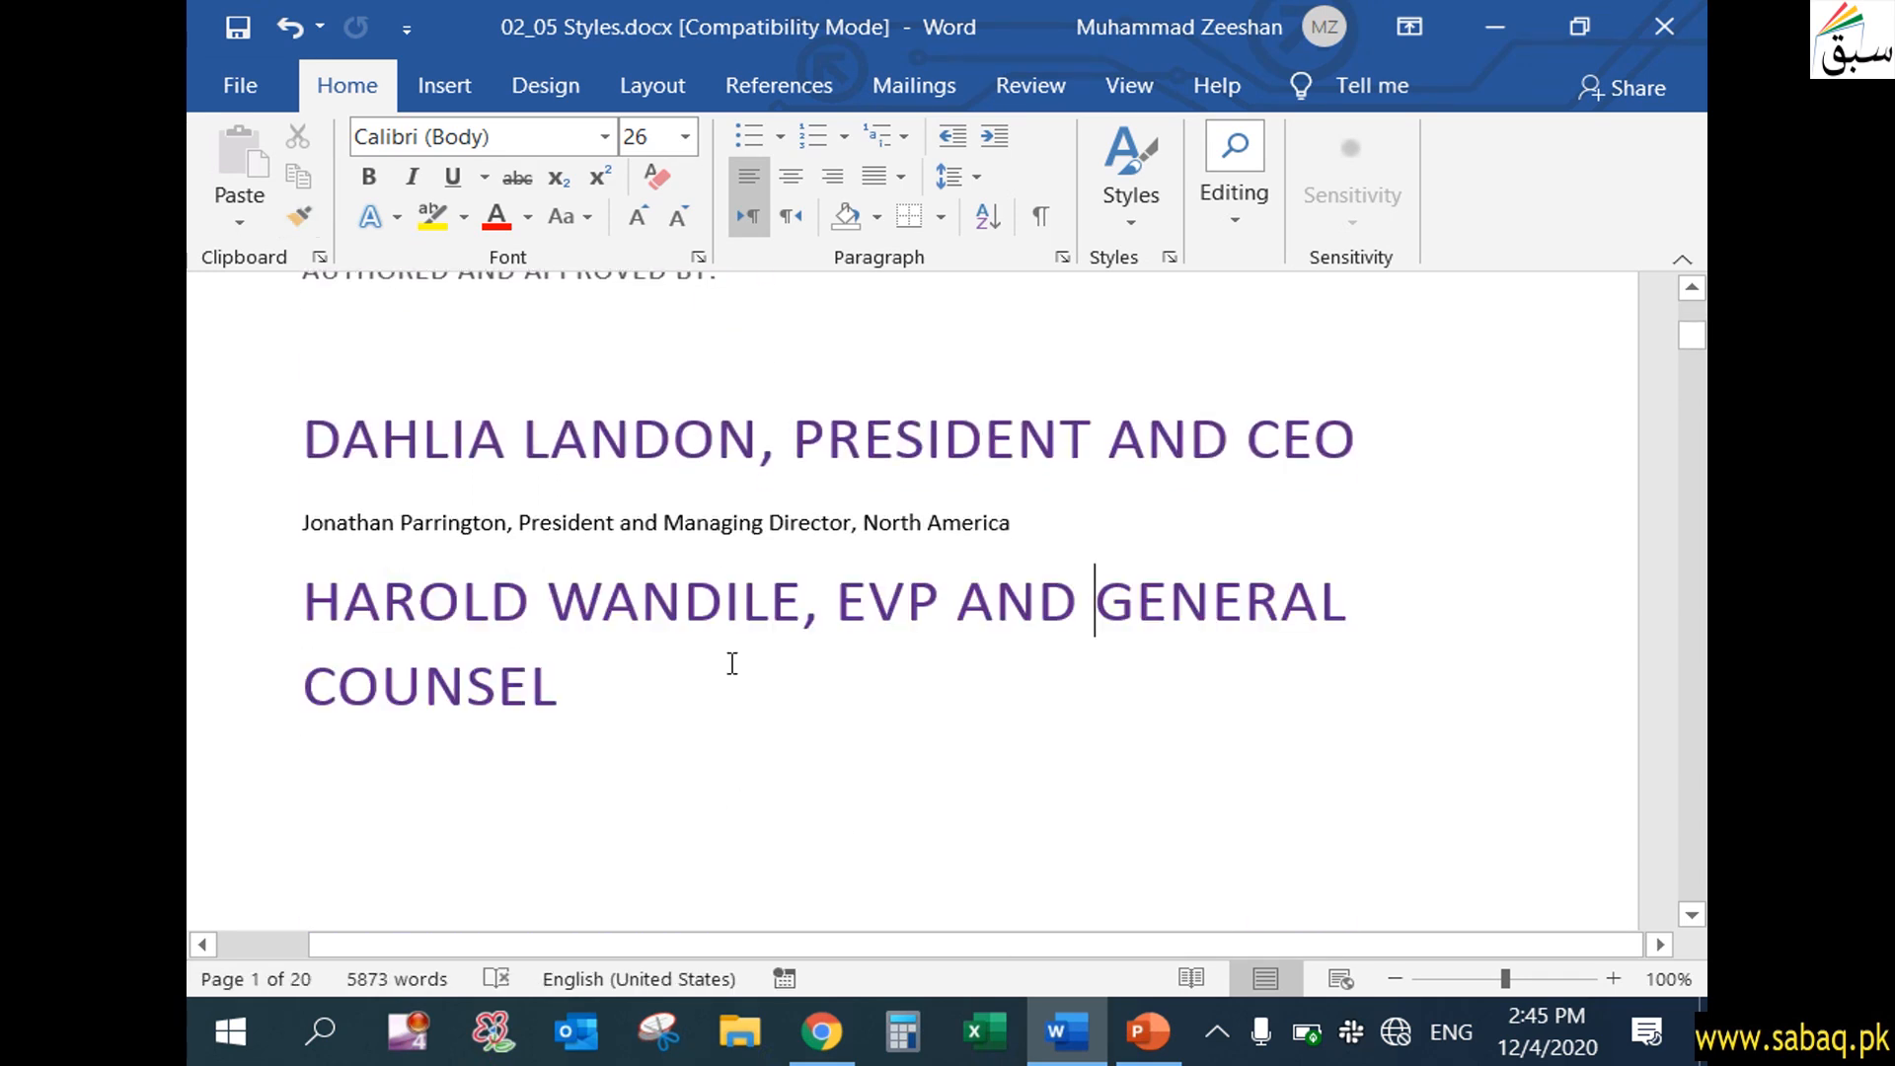
Switch to PowerPoint to check the "Styles and Style Set" topic slide, and return to the title page in Word
click(1145, 1032)
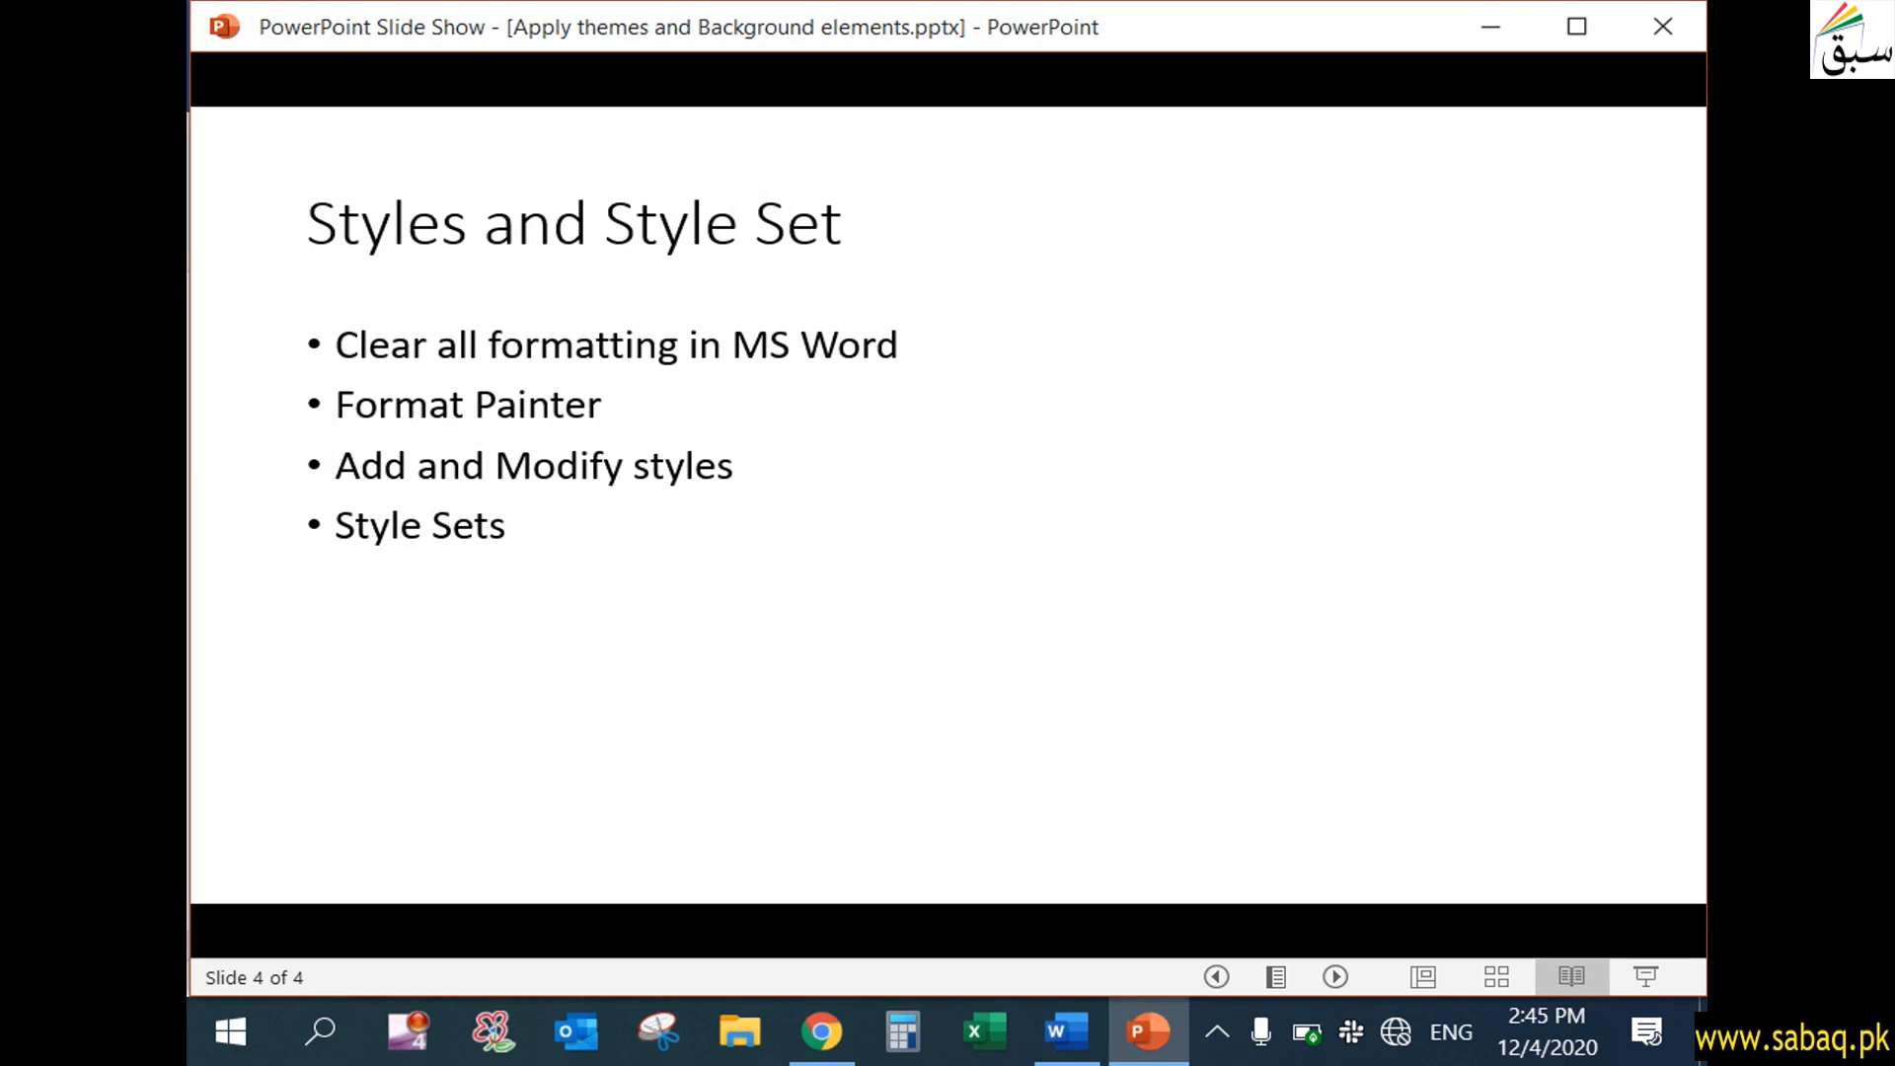
click(1491, 30)
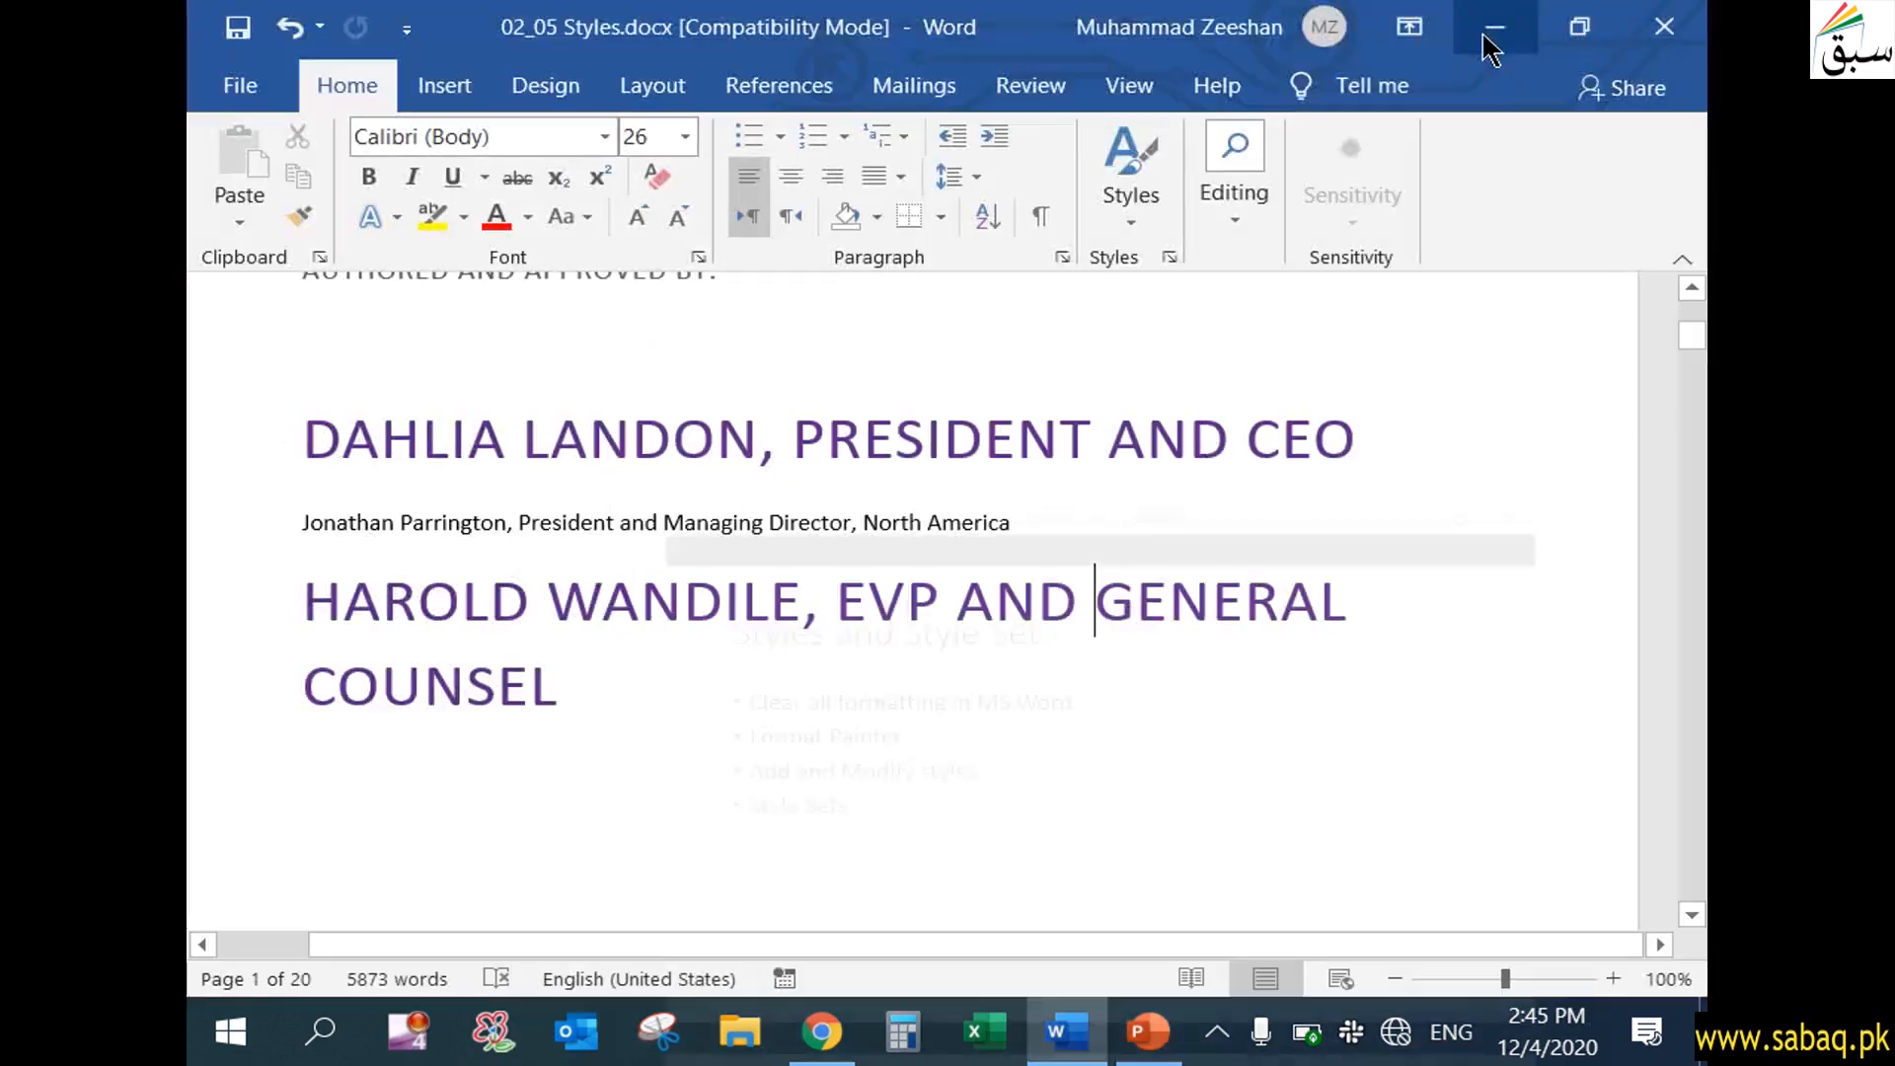
scroll(724, 760, up, 6)
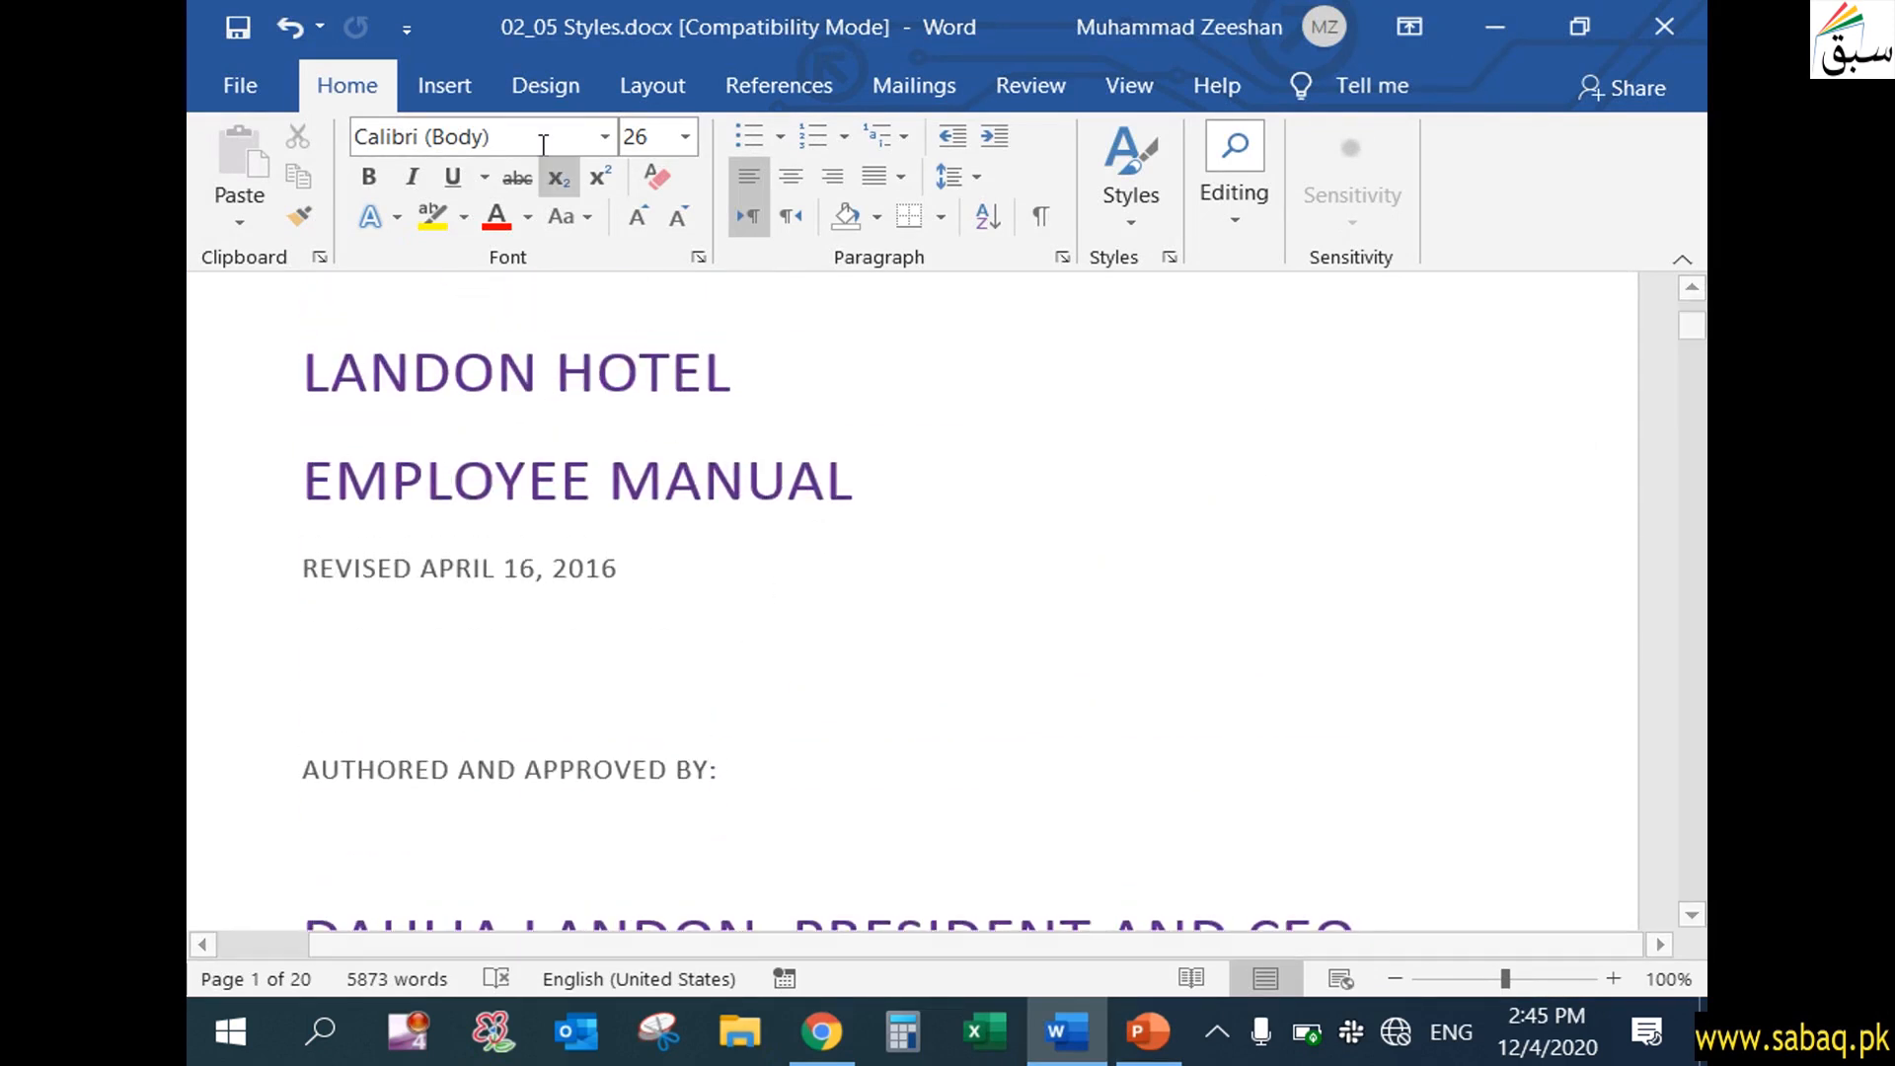
Apply the Normal style to the "EVP and General Counsel" author line and review the title page
click(1132, 211)
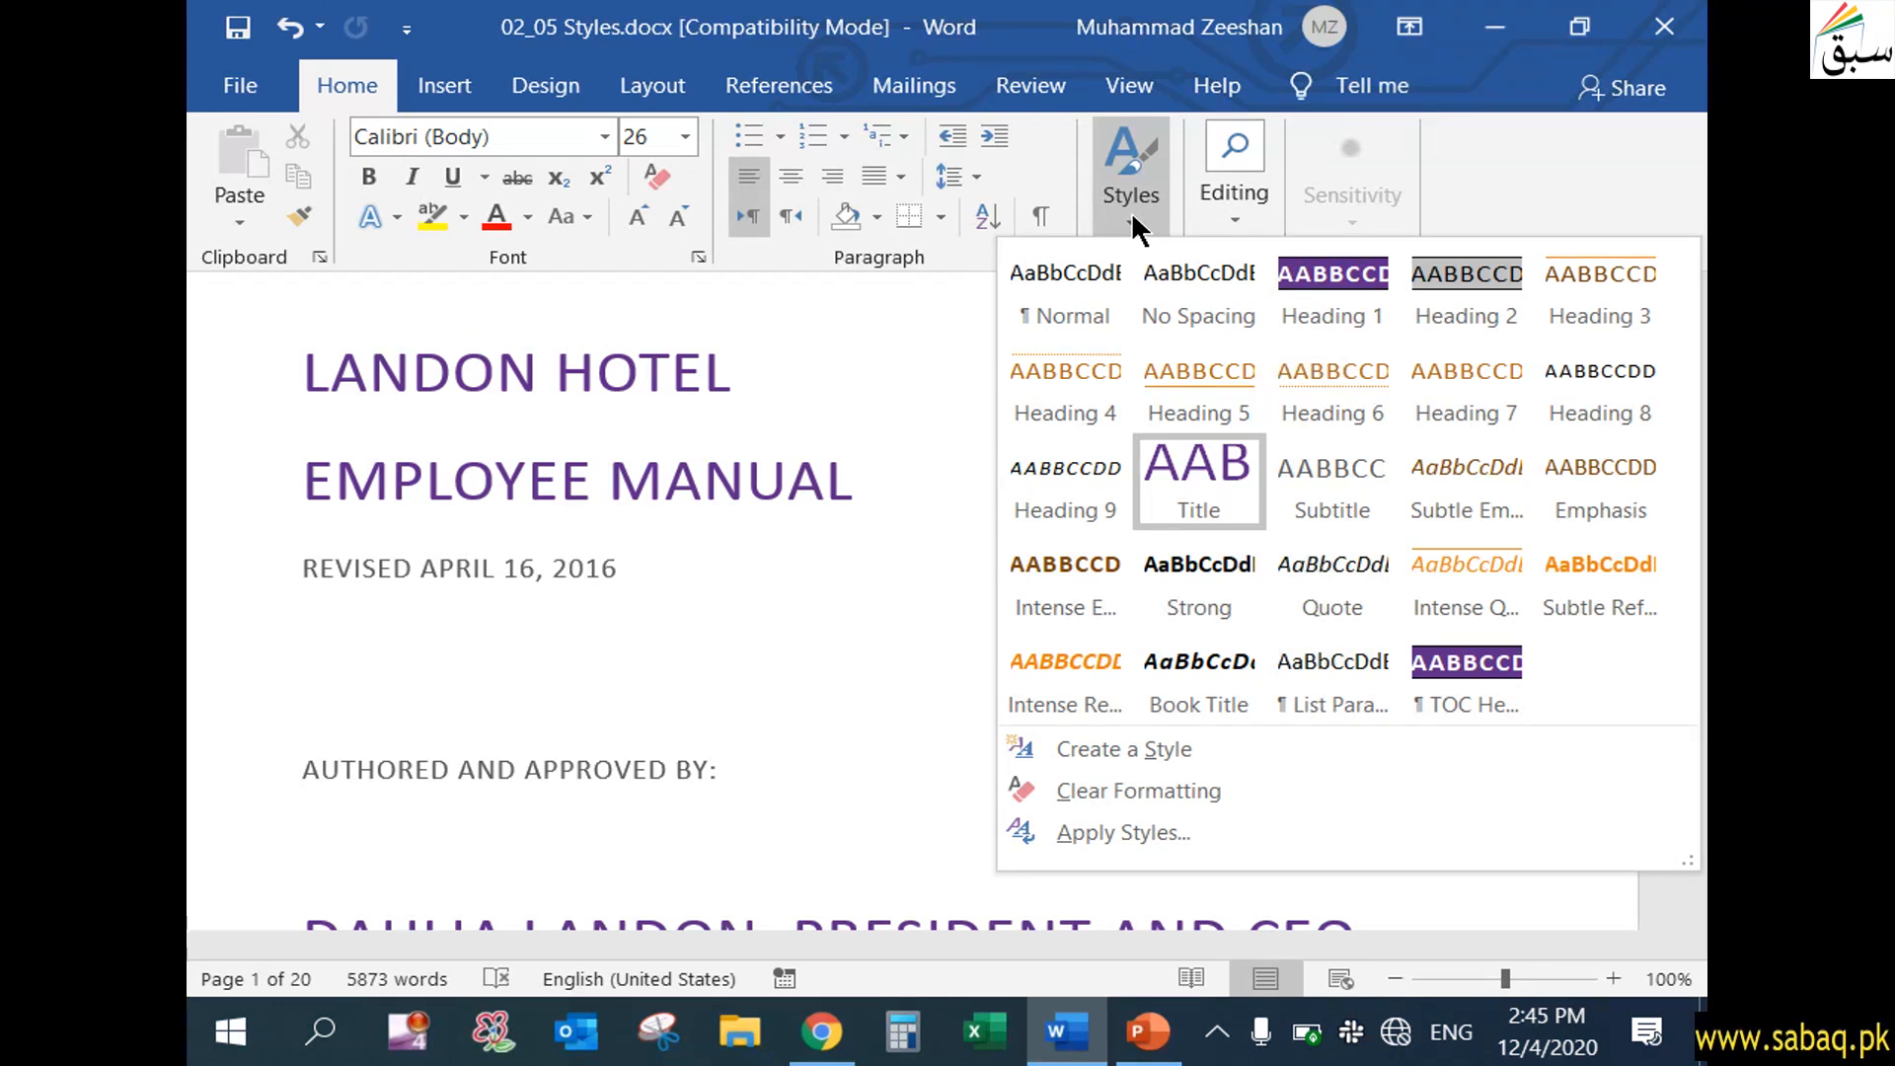
click(1066, 286)
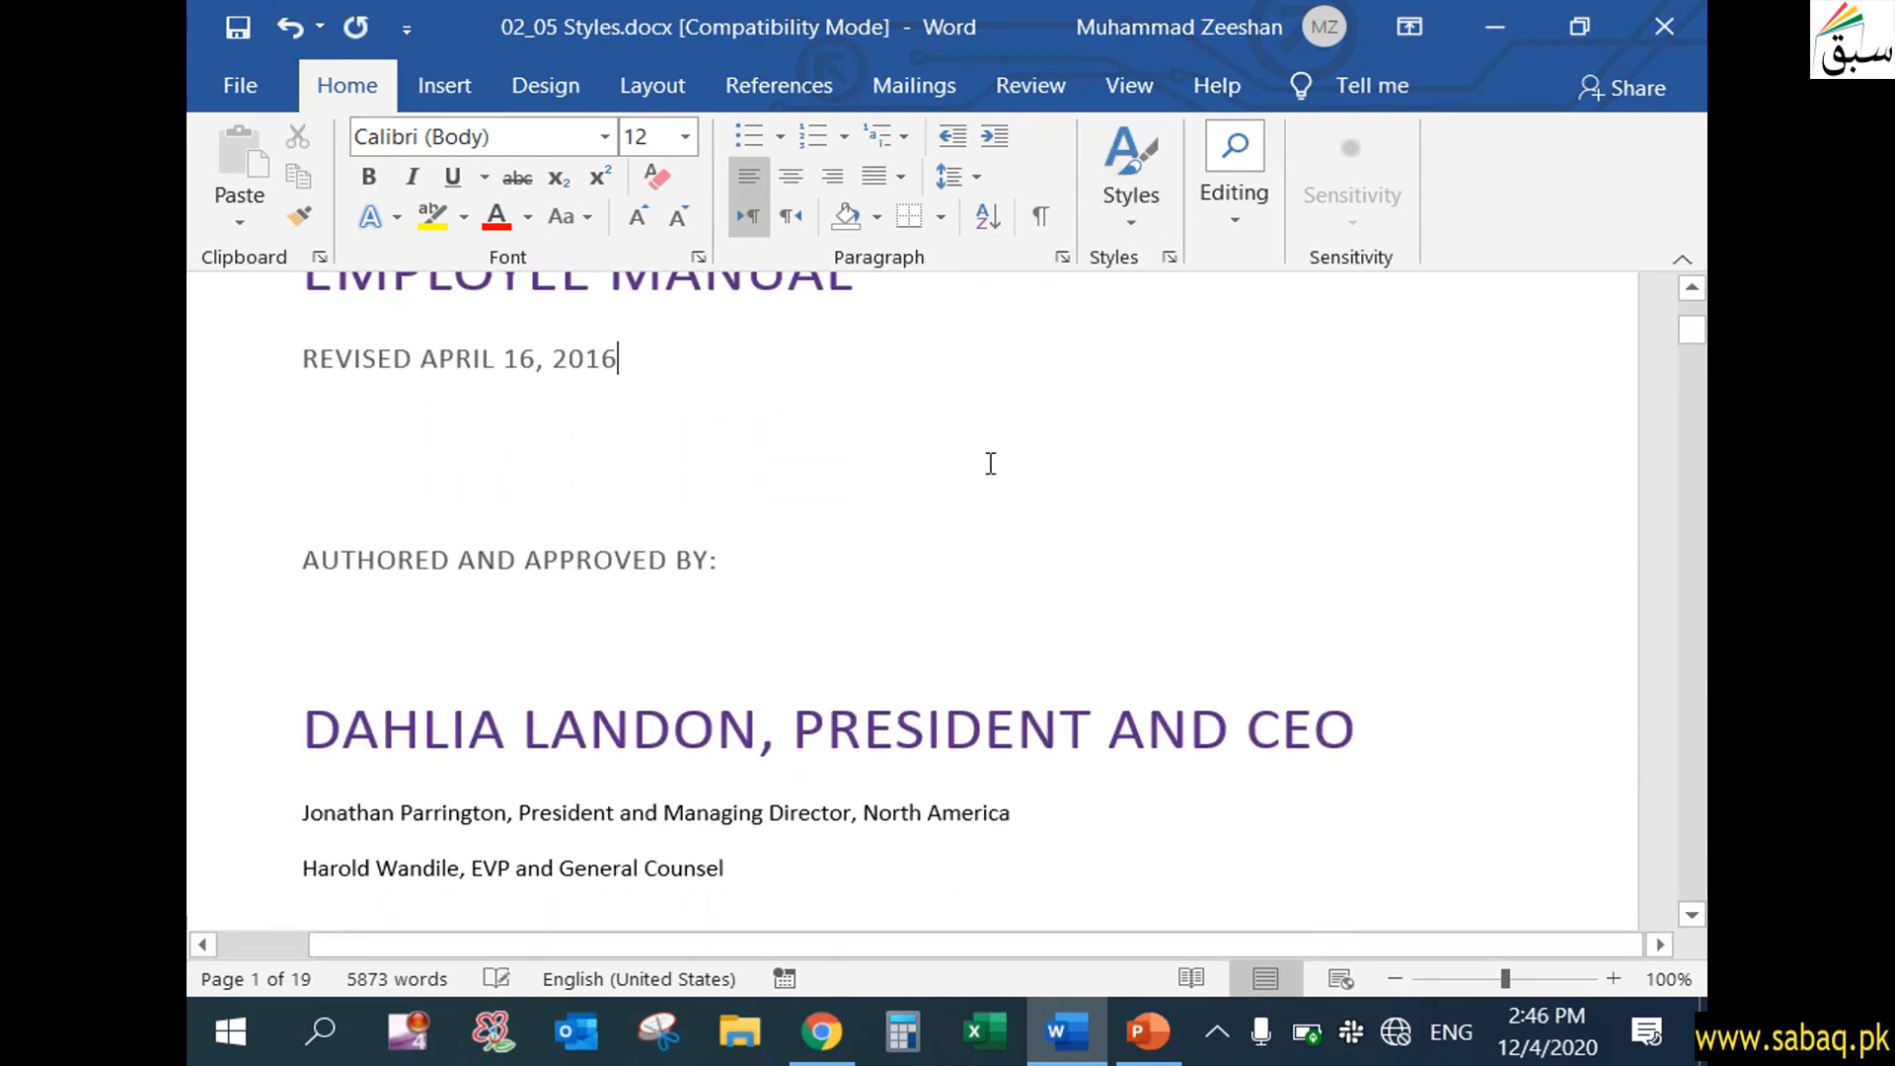
scroll(987, 462, up, 3)
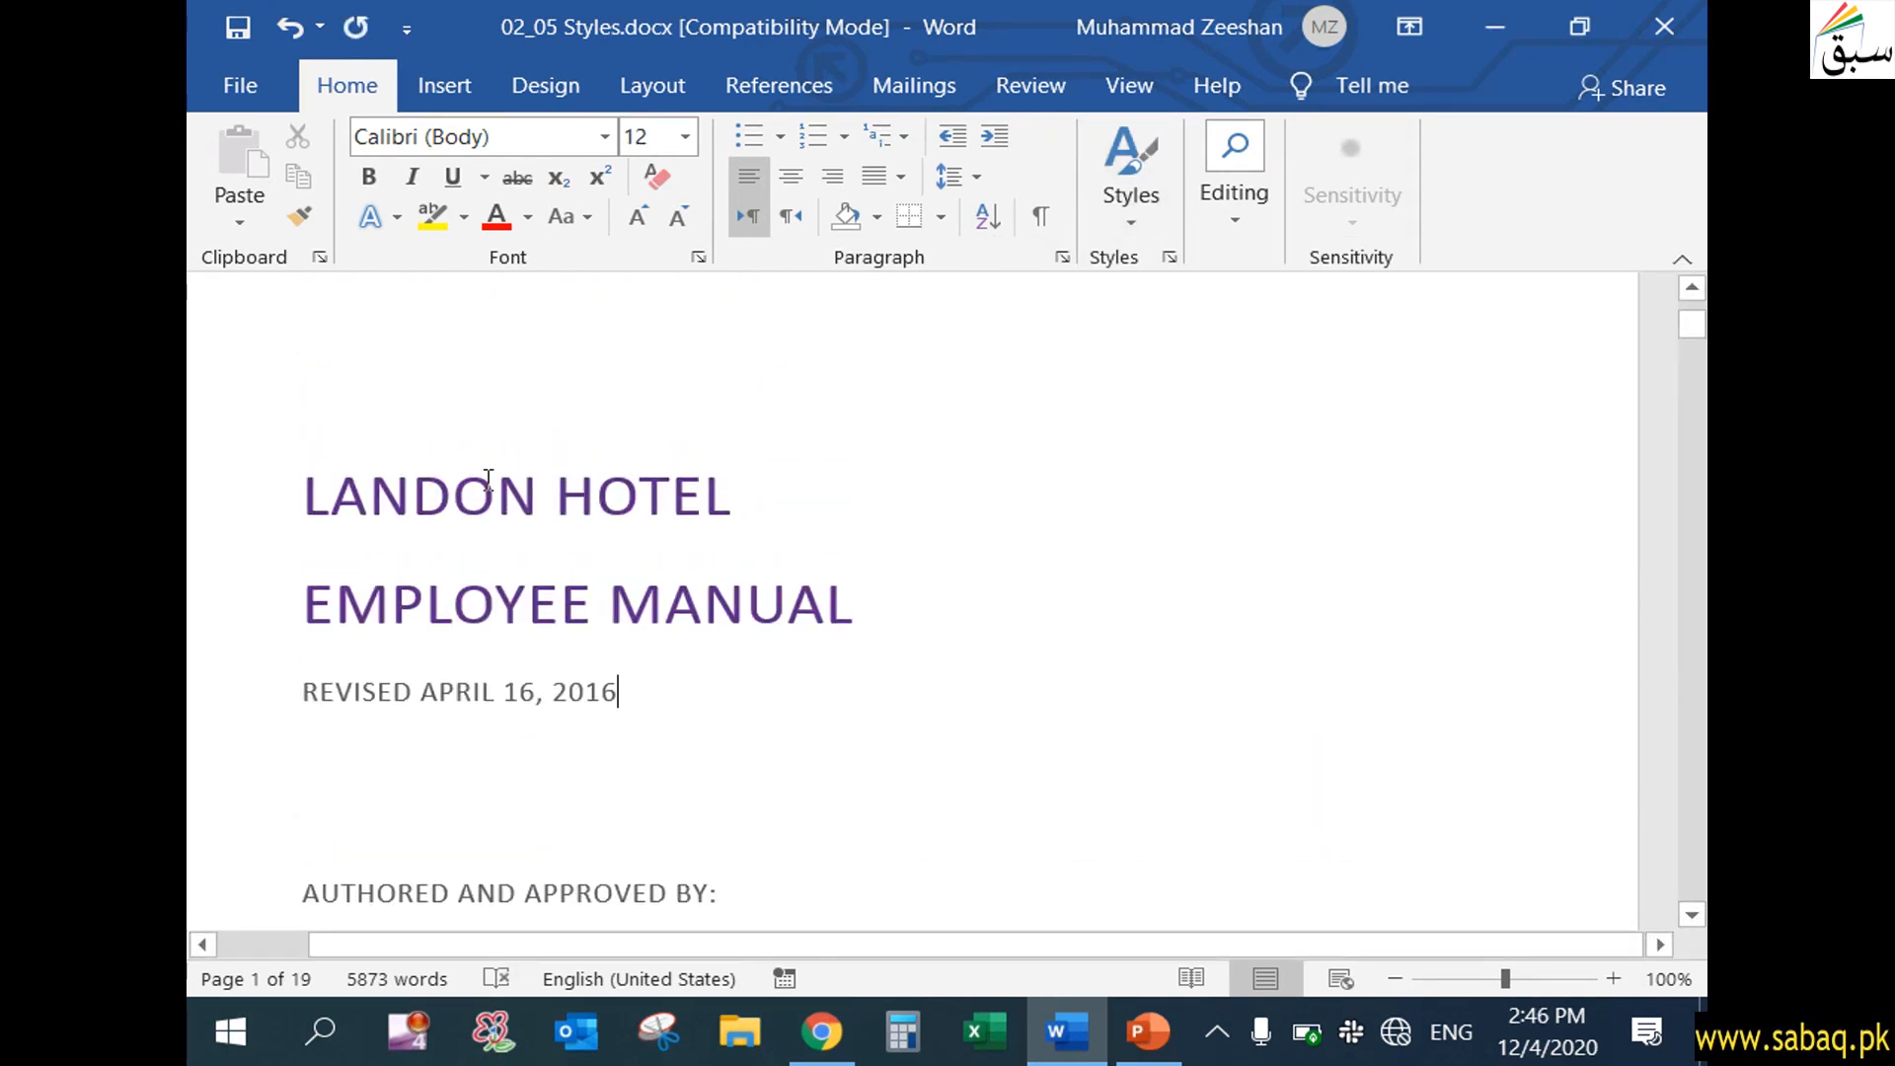
scroll(489, 475, down, 2)
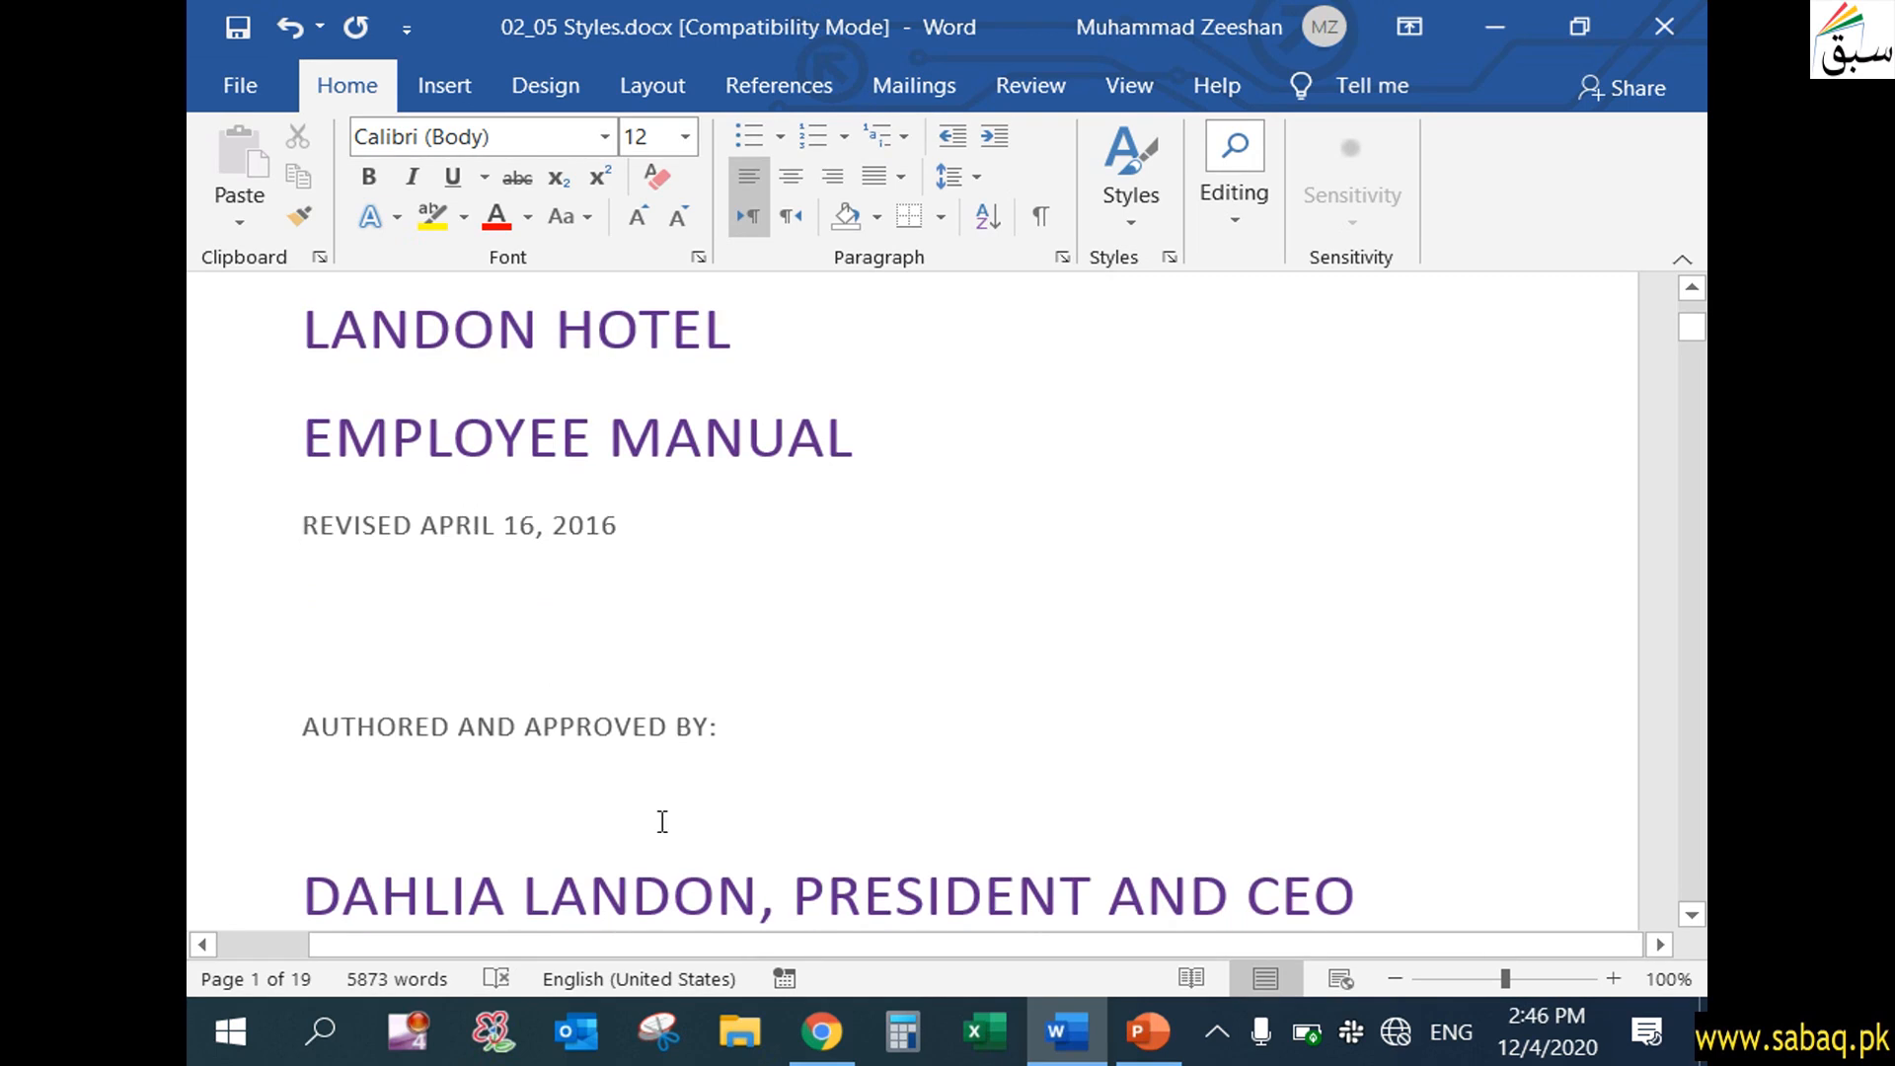
Apply the Intense Quote style to the first paragraph under "The Story Behind Landon Hotel" and inspect it
scroll(662, 821, down, 10)
drag(305, 618, 497, 829)
scroll(504, 770, down, 10)
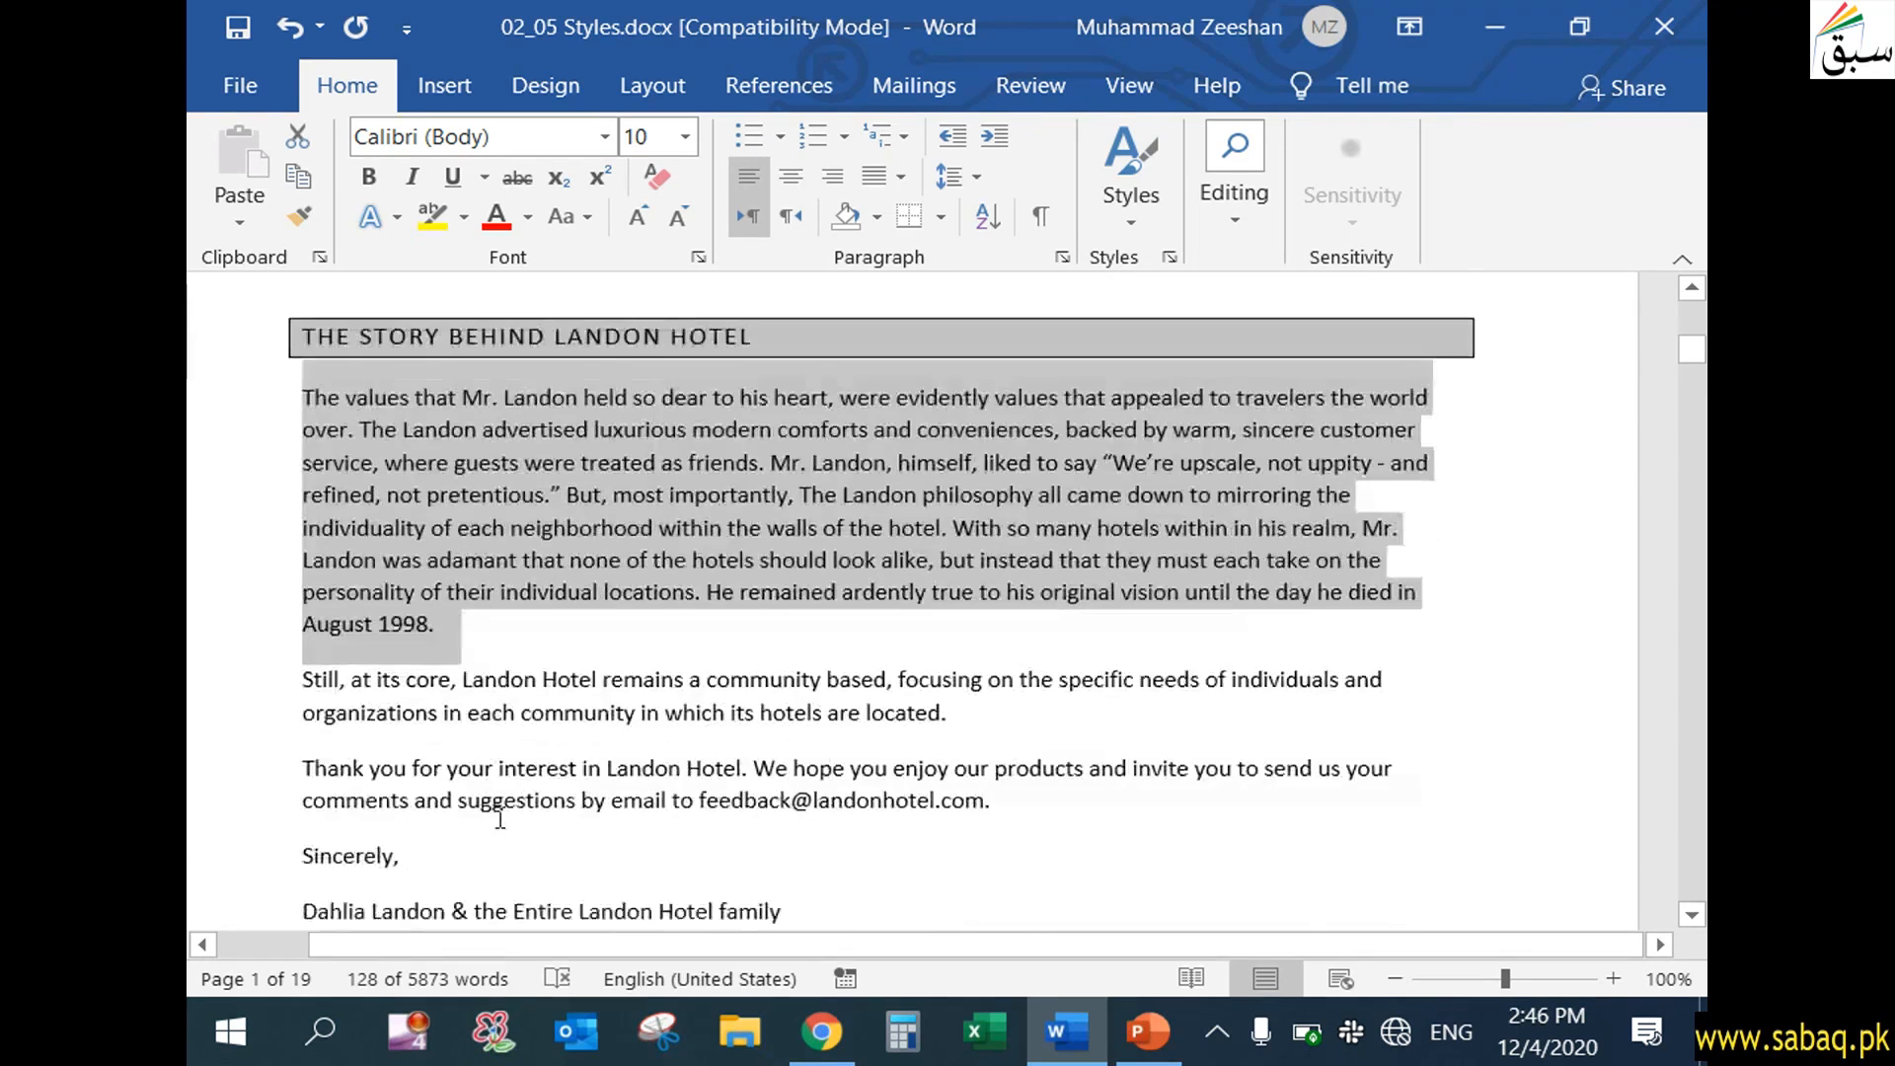
scroll(538, 740, down, 5)
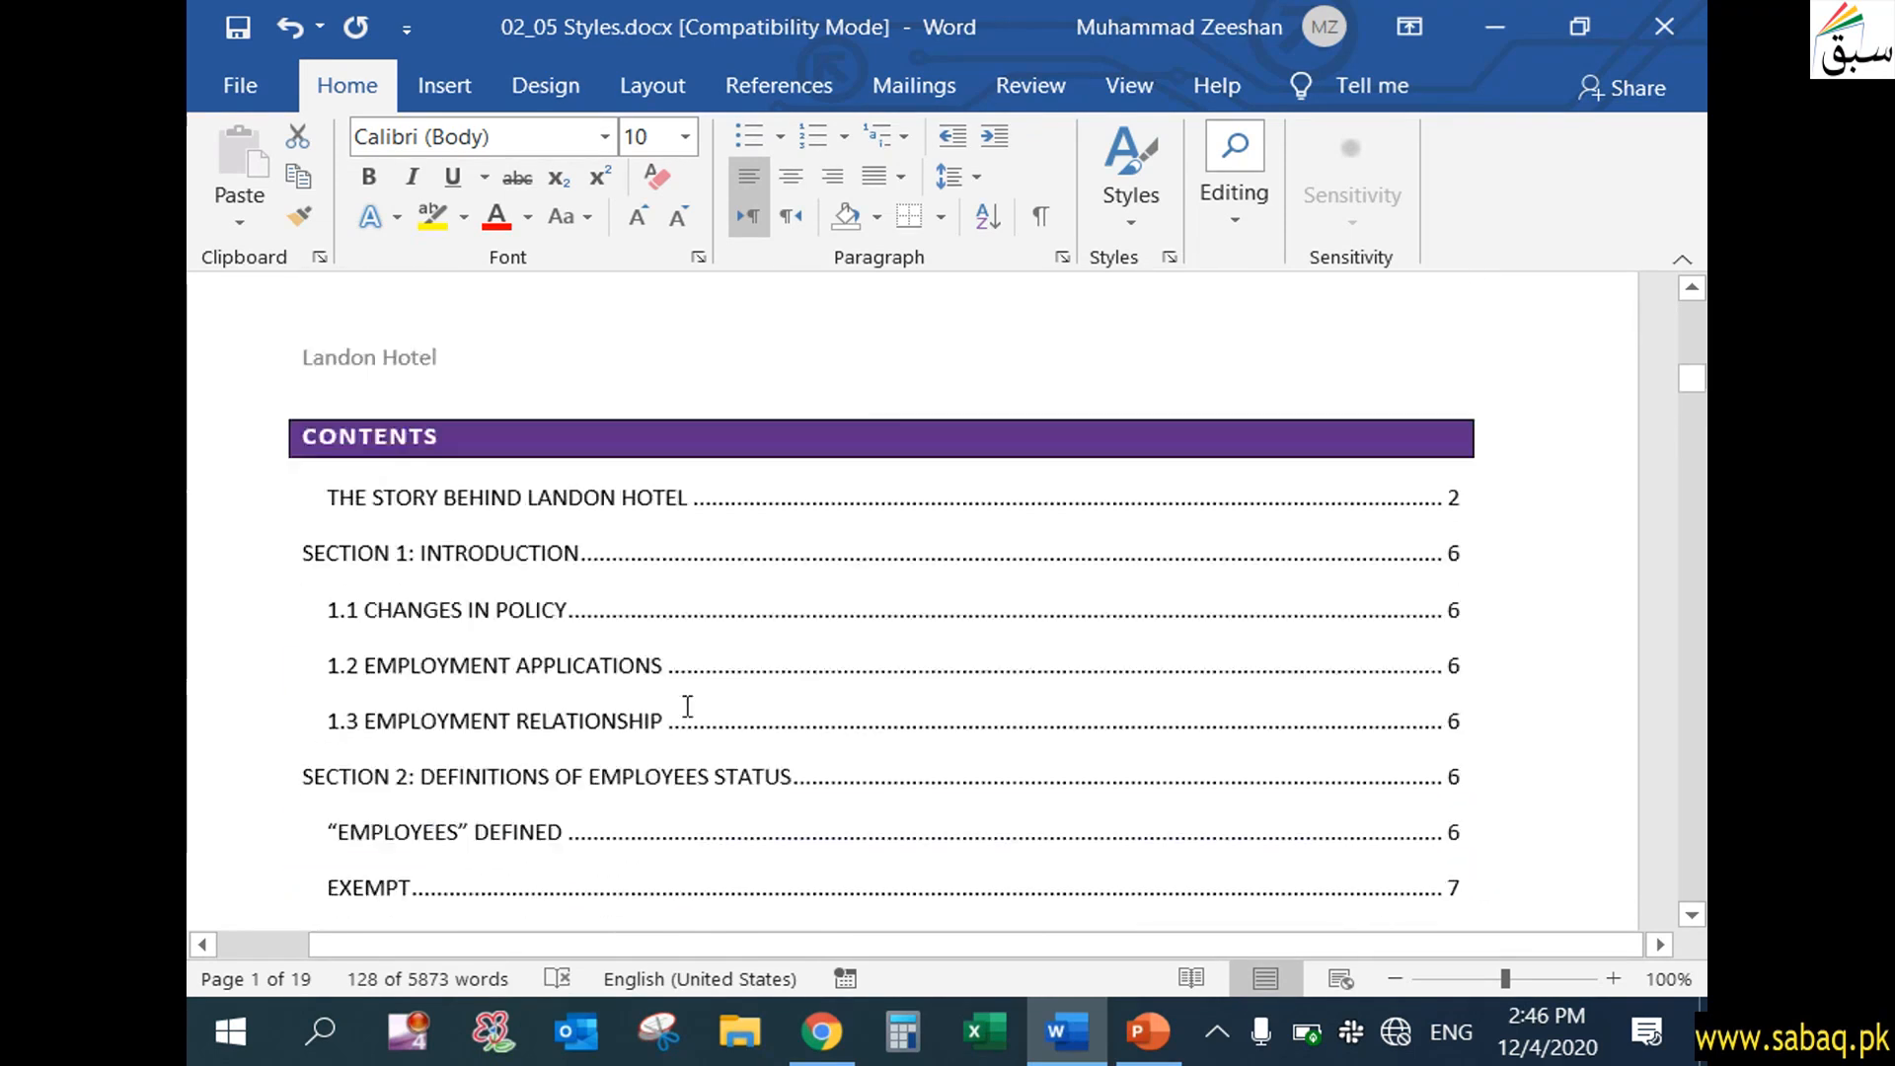
drag(1692, 380, 1692, 316)
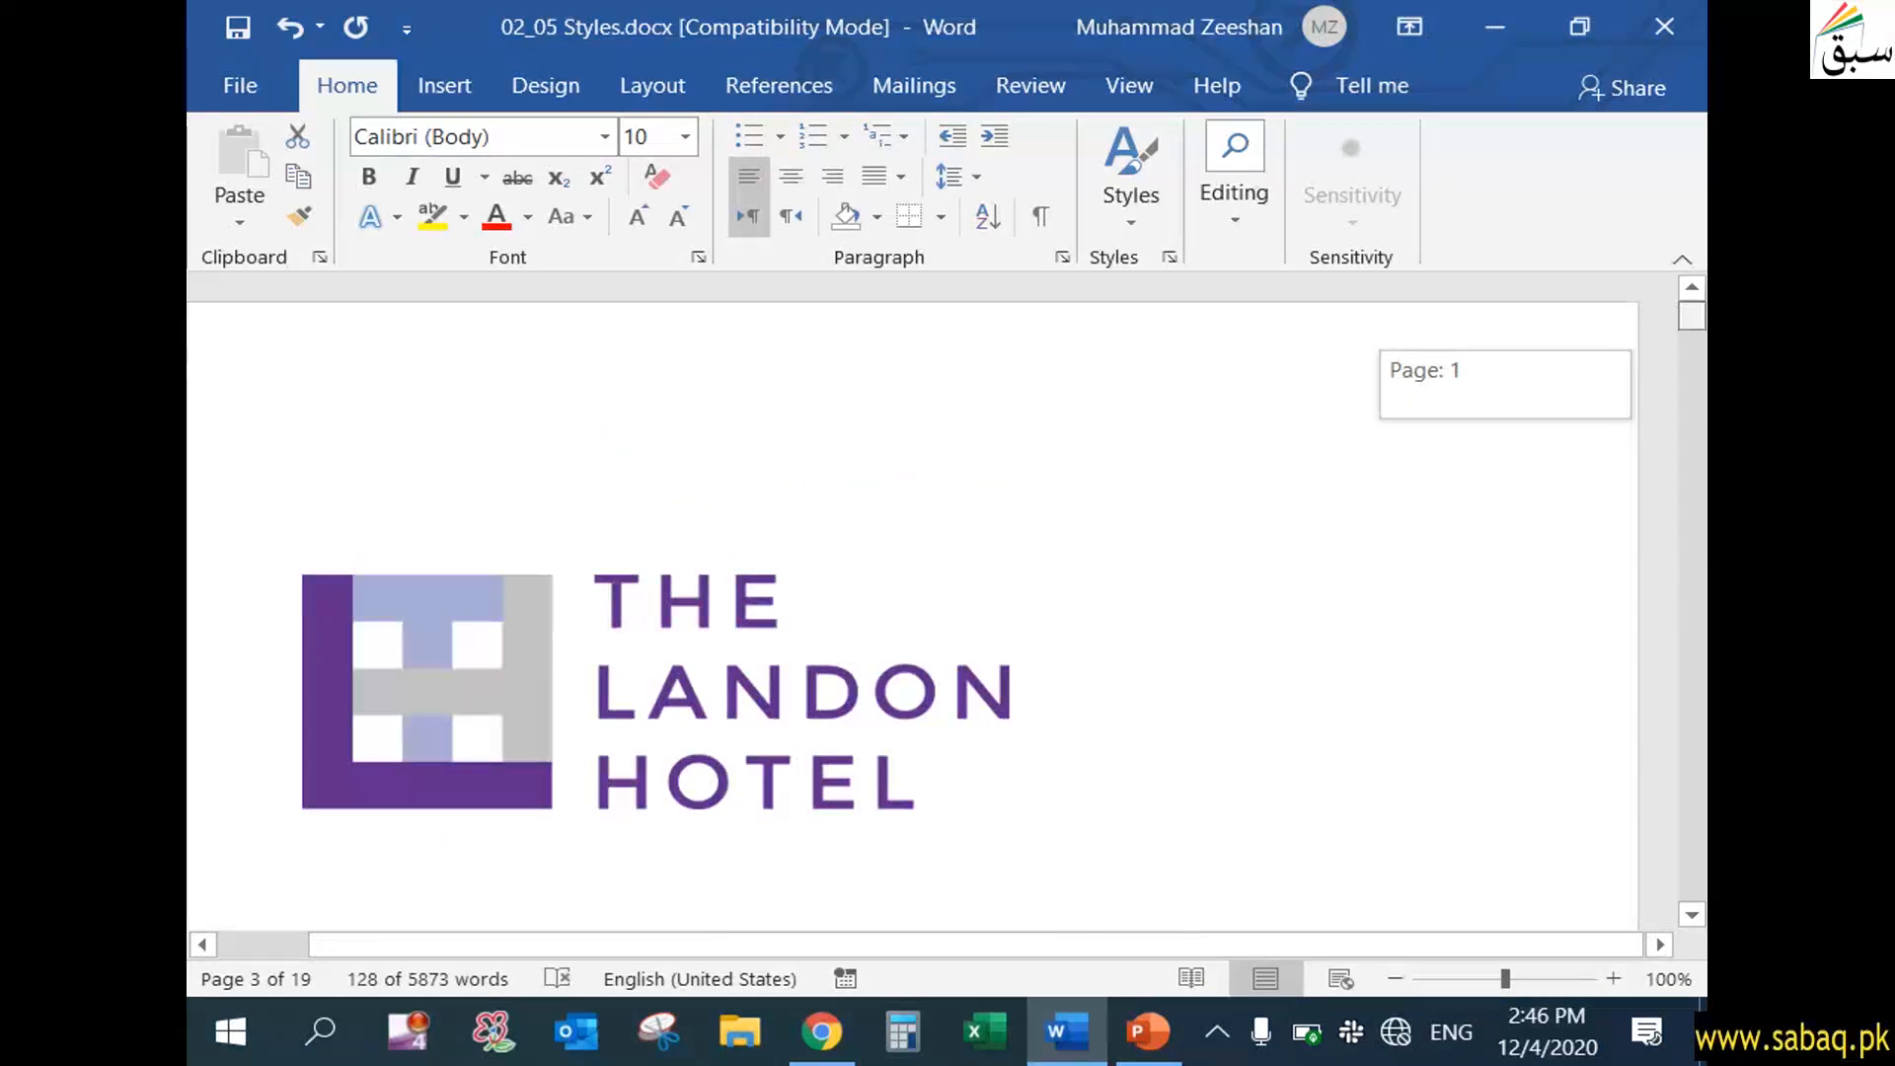
click(1134, 222)
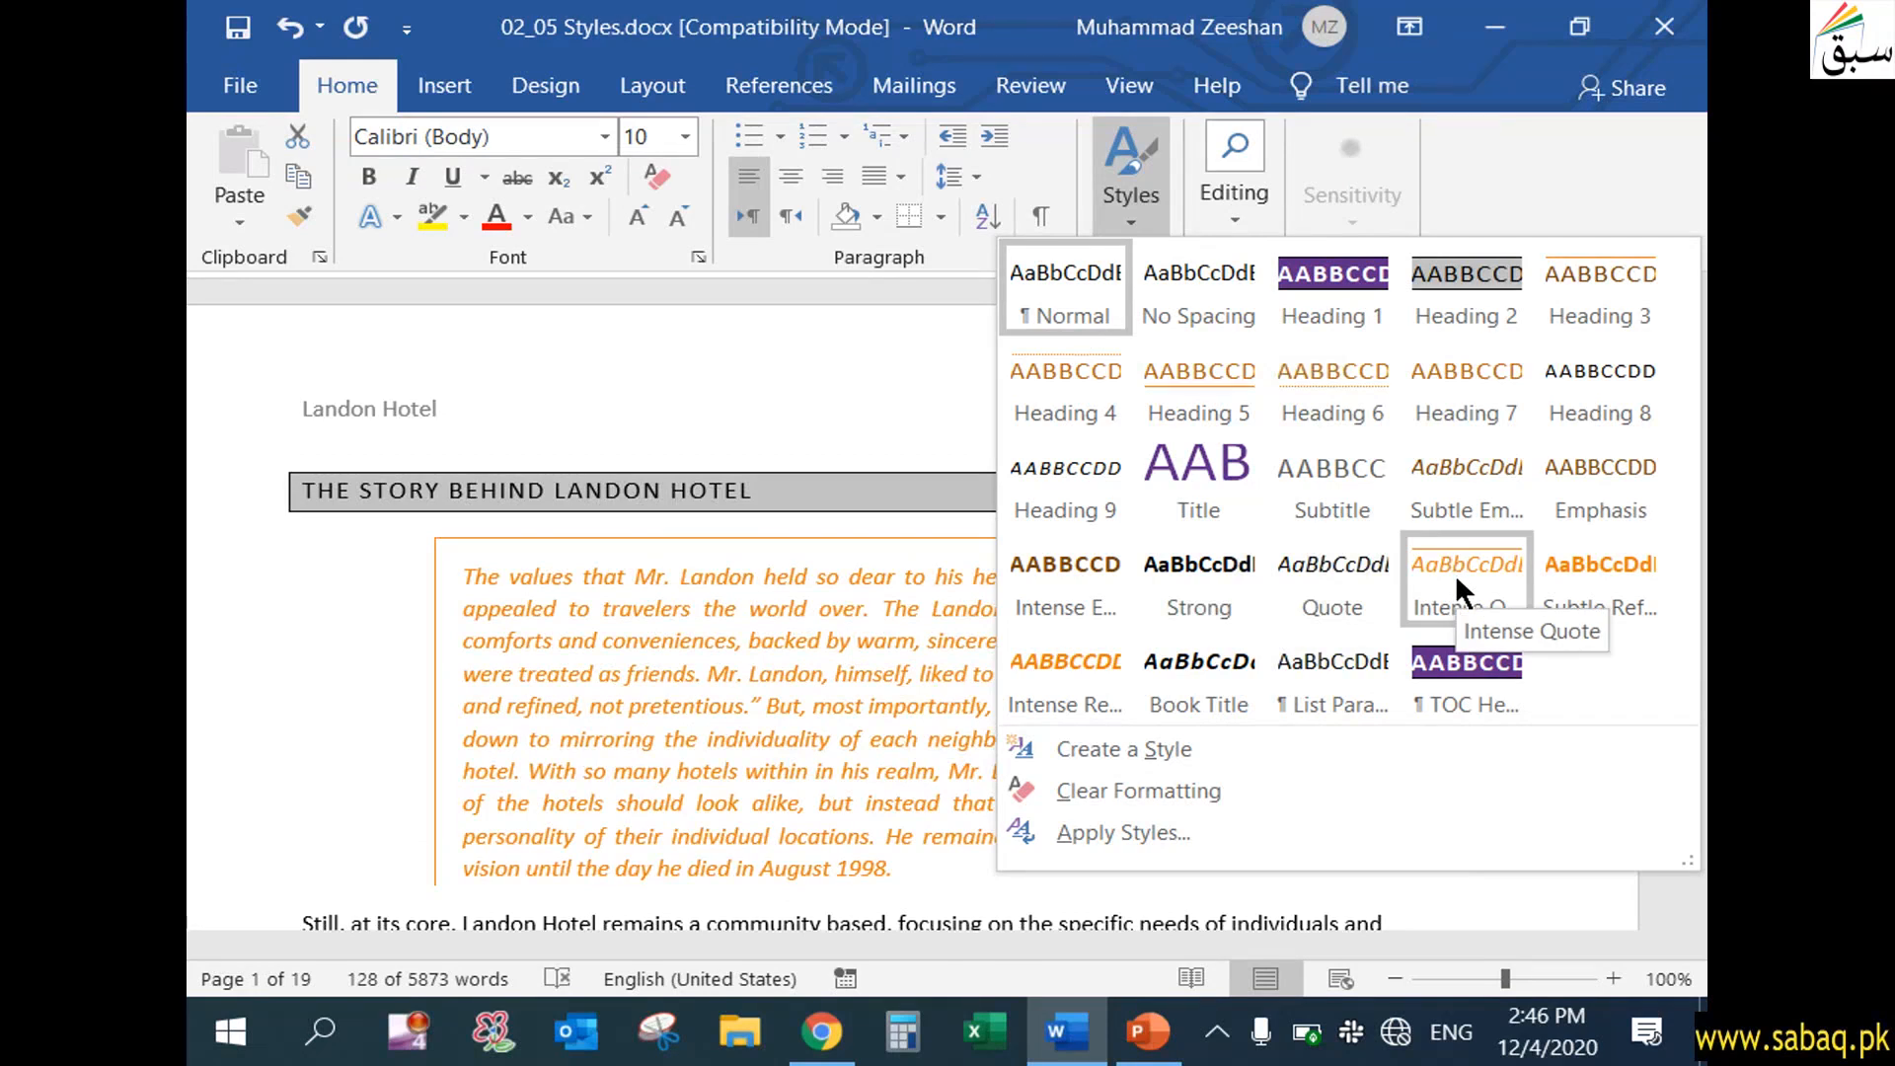
click(1459, 585)
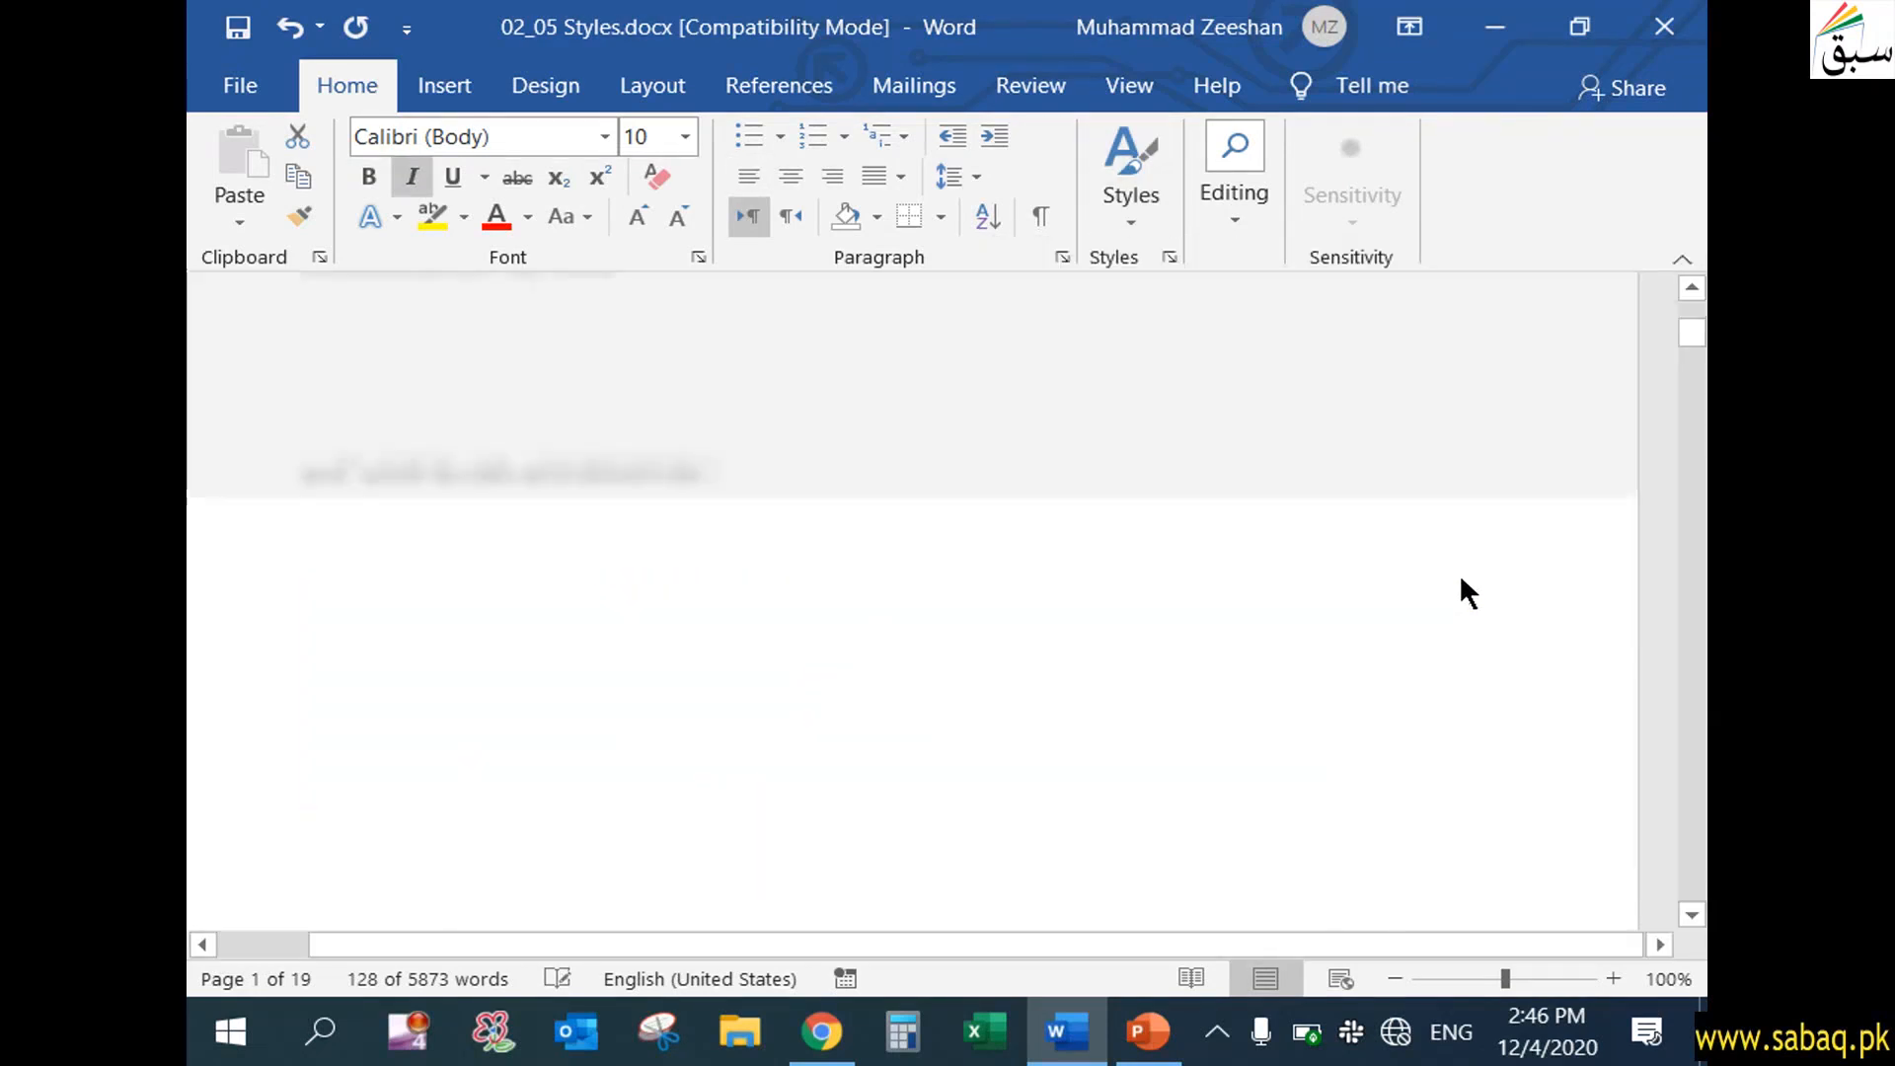
click(1453, 602)
mouse_move(1690, 347)
mouse_down()
mouse_move(1692, 318)
mouse_move(1696, 350)
mouse_up()
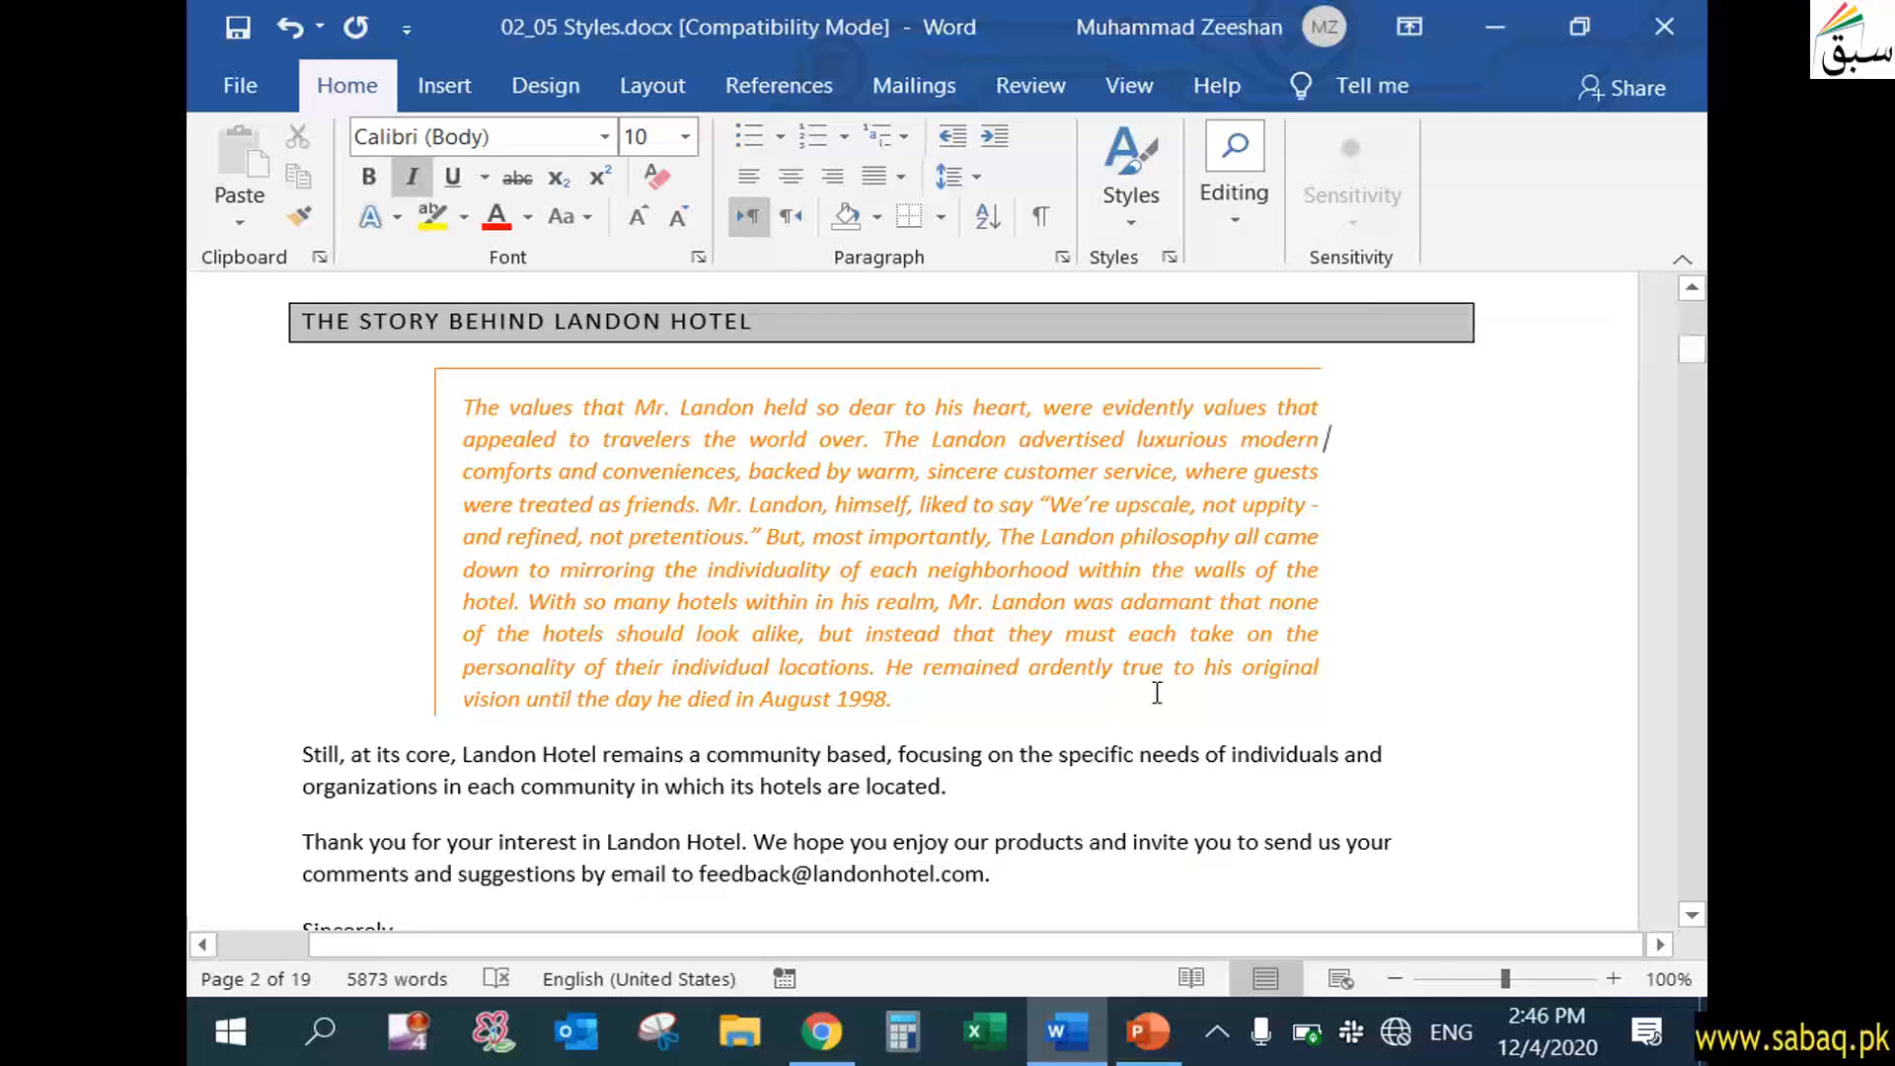
Apply the Title style to the first paragraph under "The Story Behind Landon Hotel"
drag(1692, 340, 1684, 295)
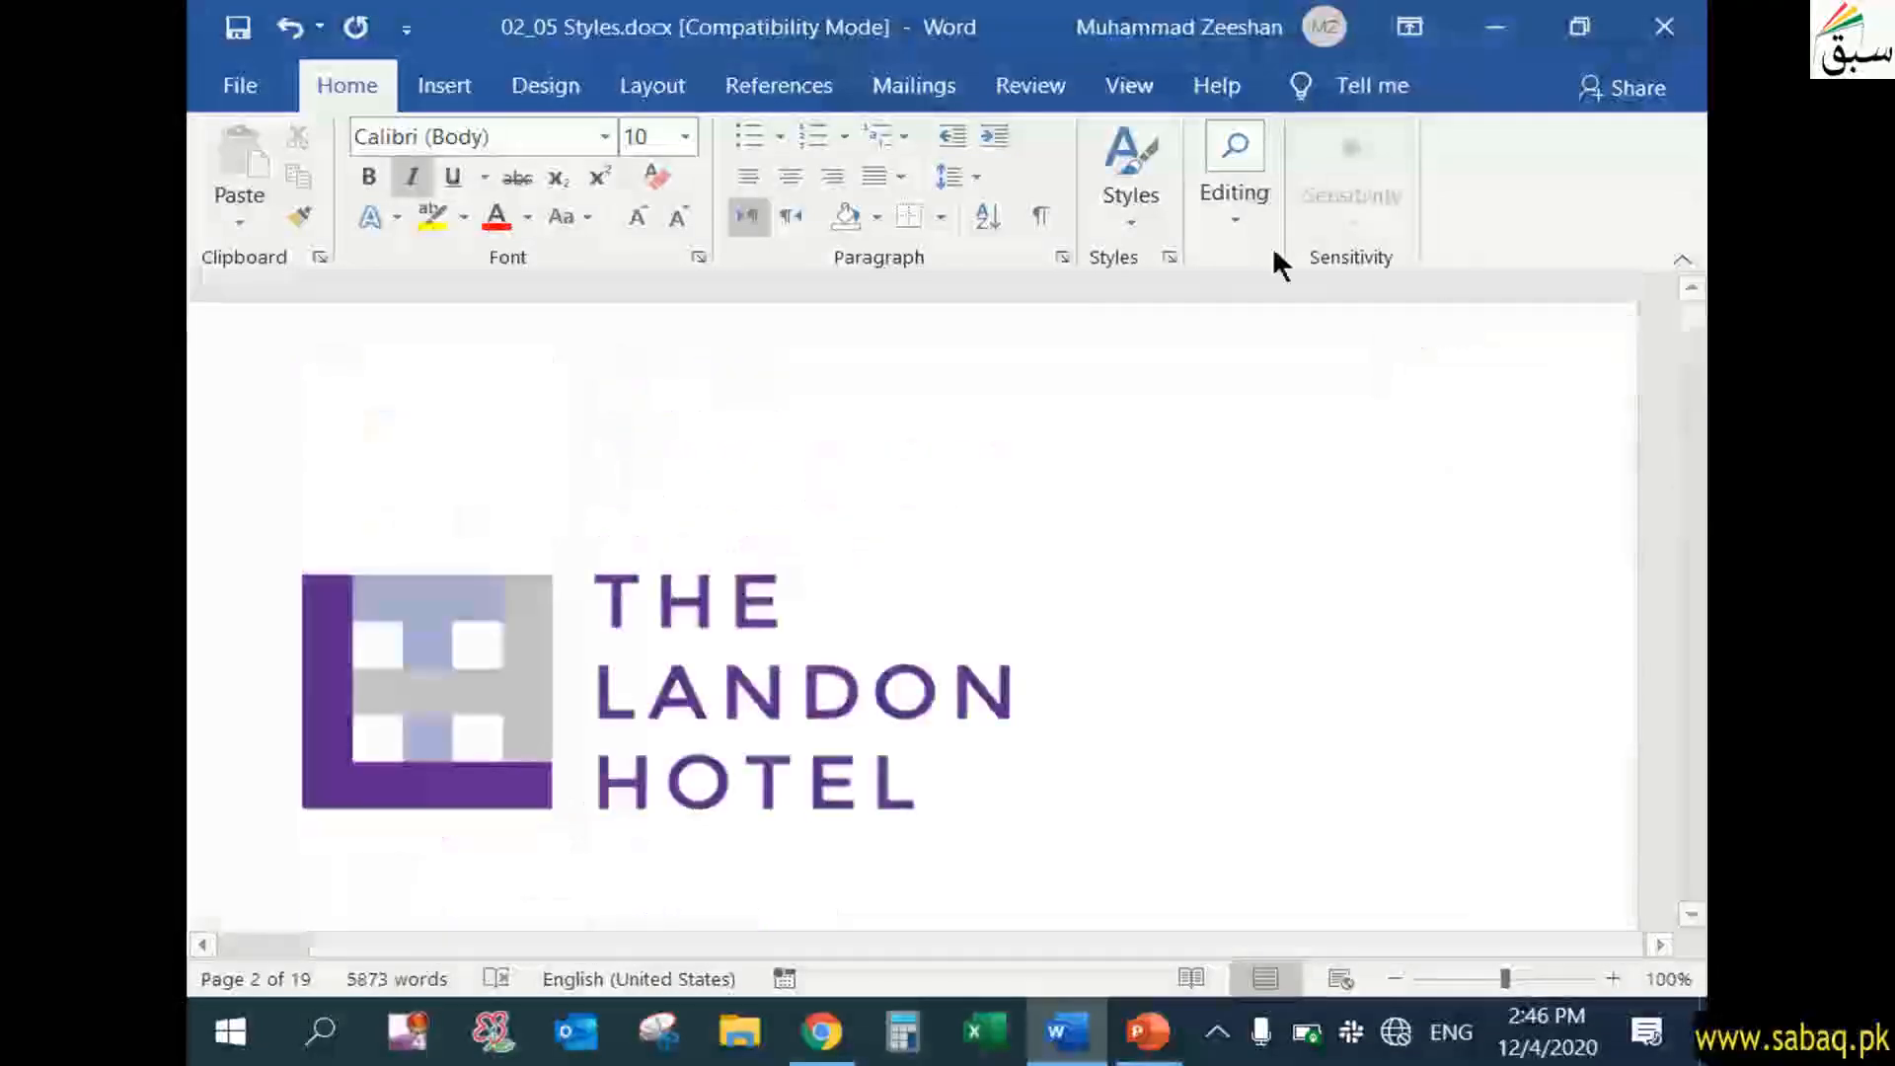
click(1121, 205)
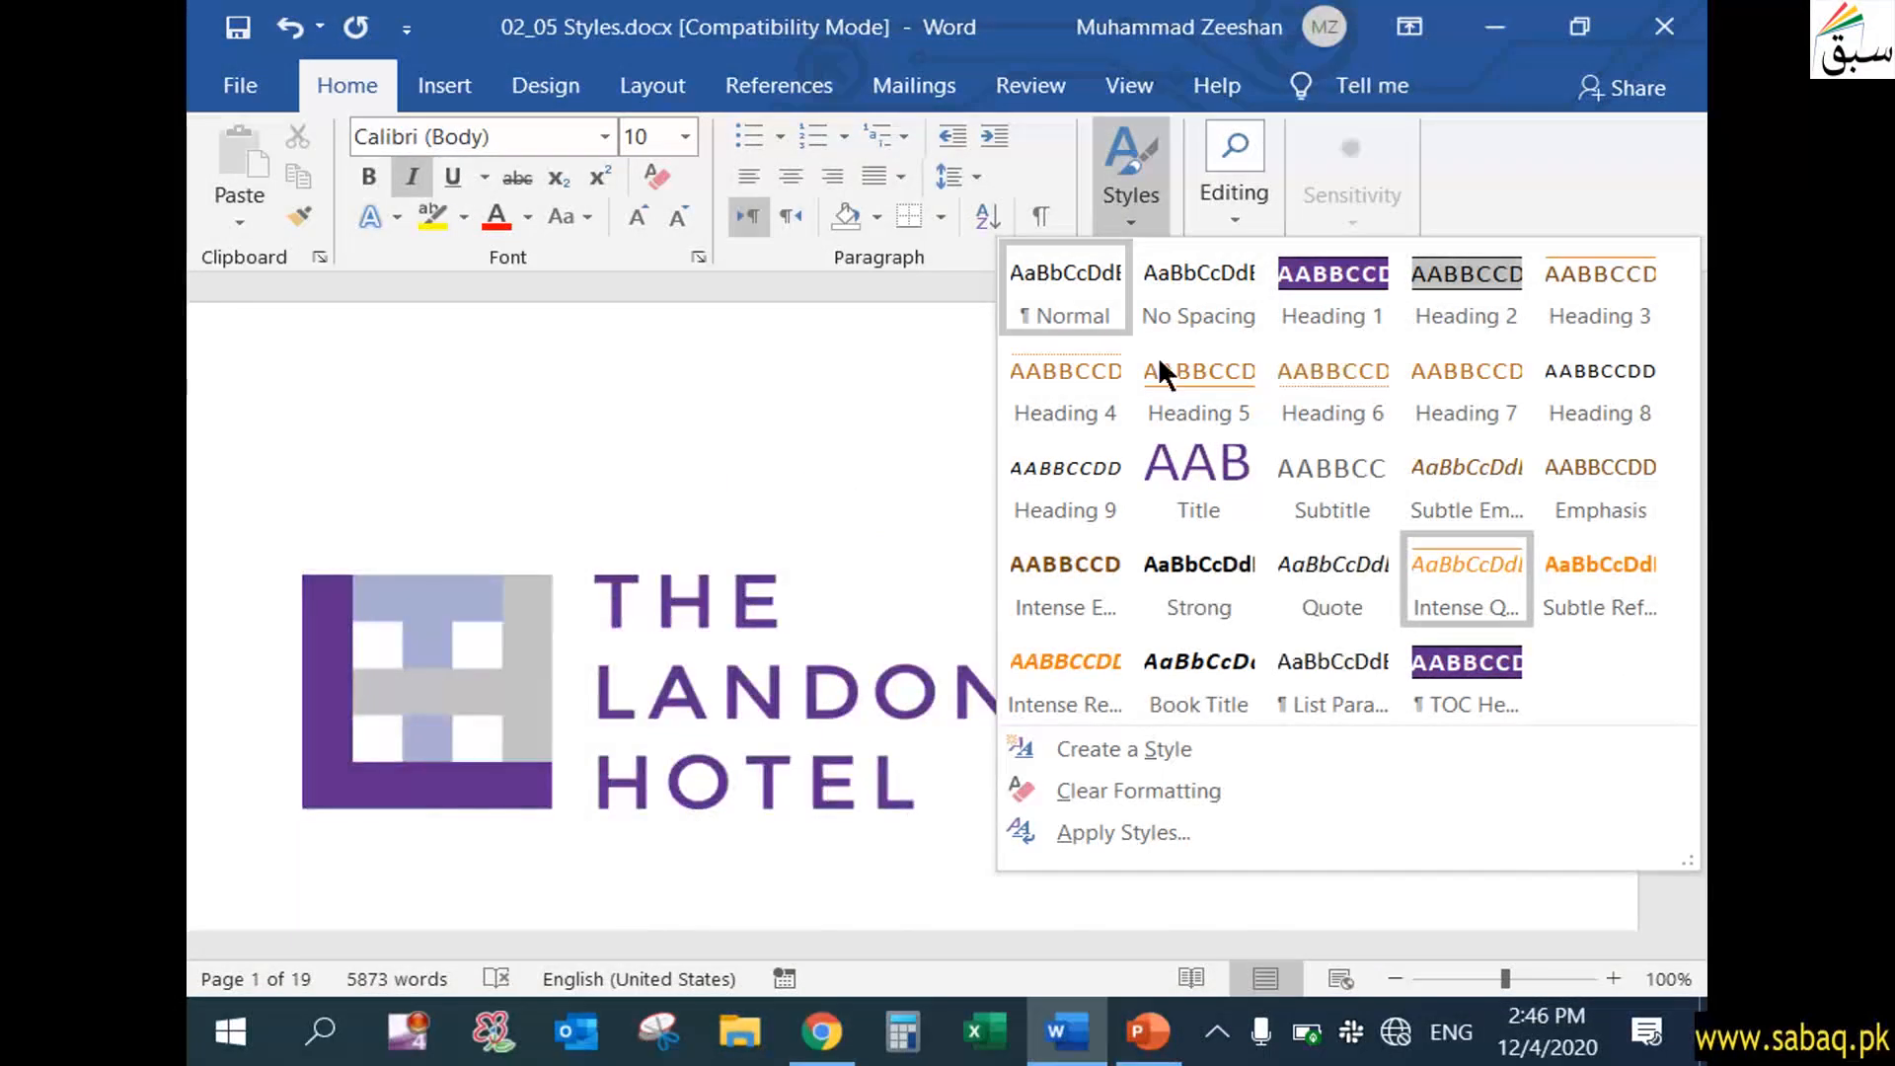
click(1210, 486)
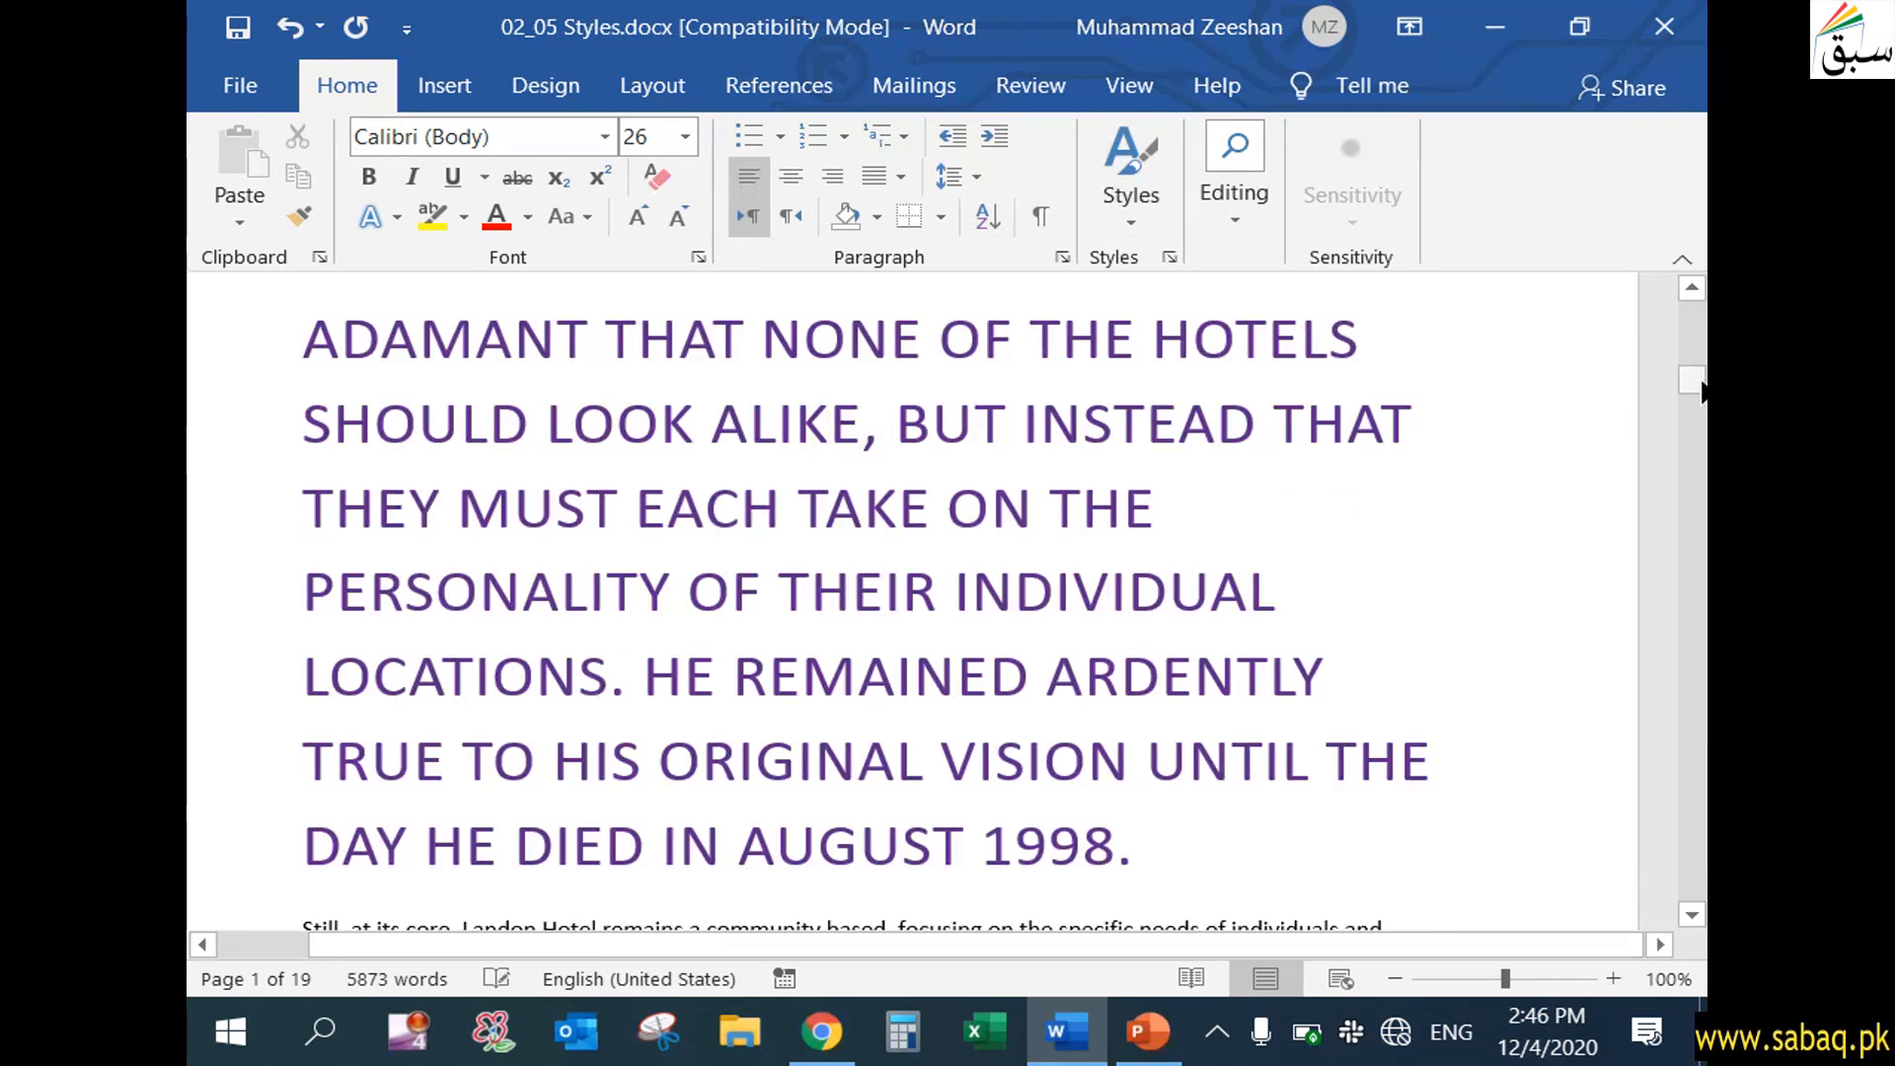
Apply the Heading 6 style to the first paragraph under "The Story Behind Landon Hotel"
drag(1700, 394, 1700, 318)
click(1152, 217)
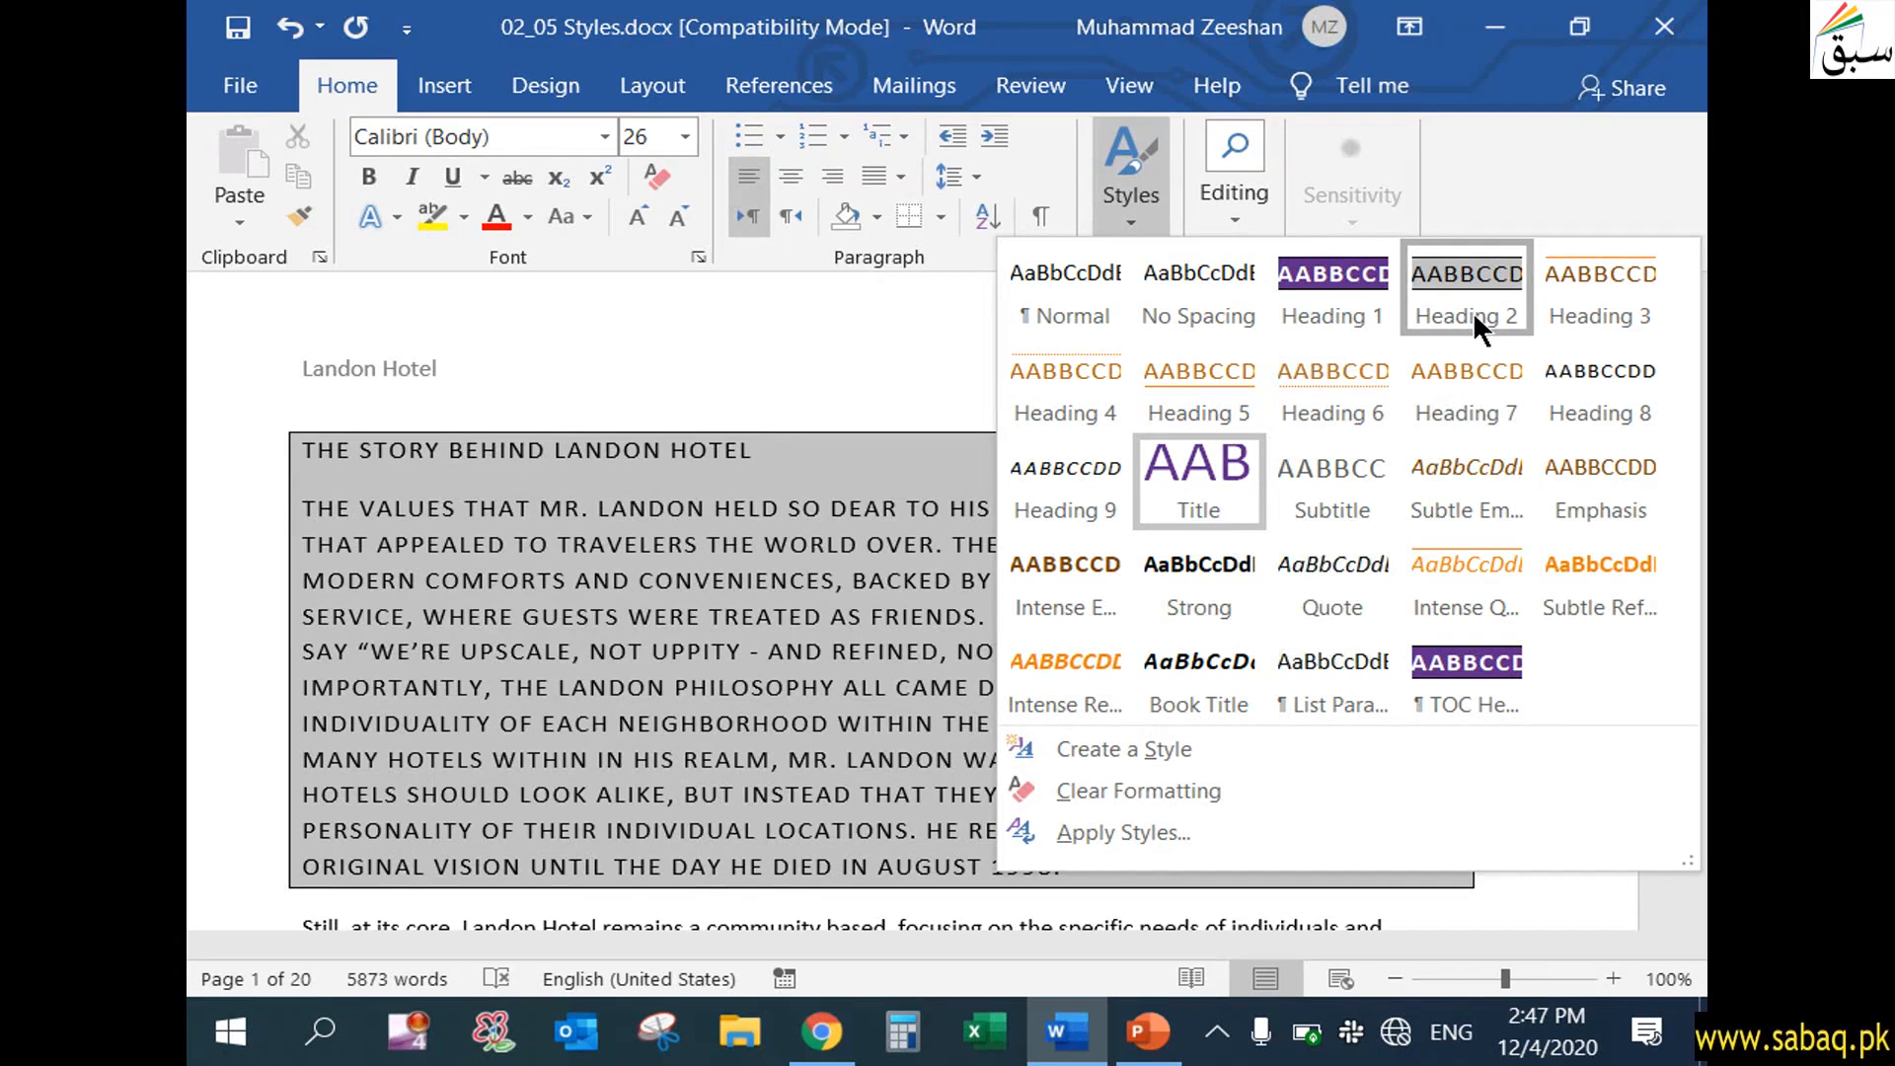
click(1402, 360)
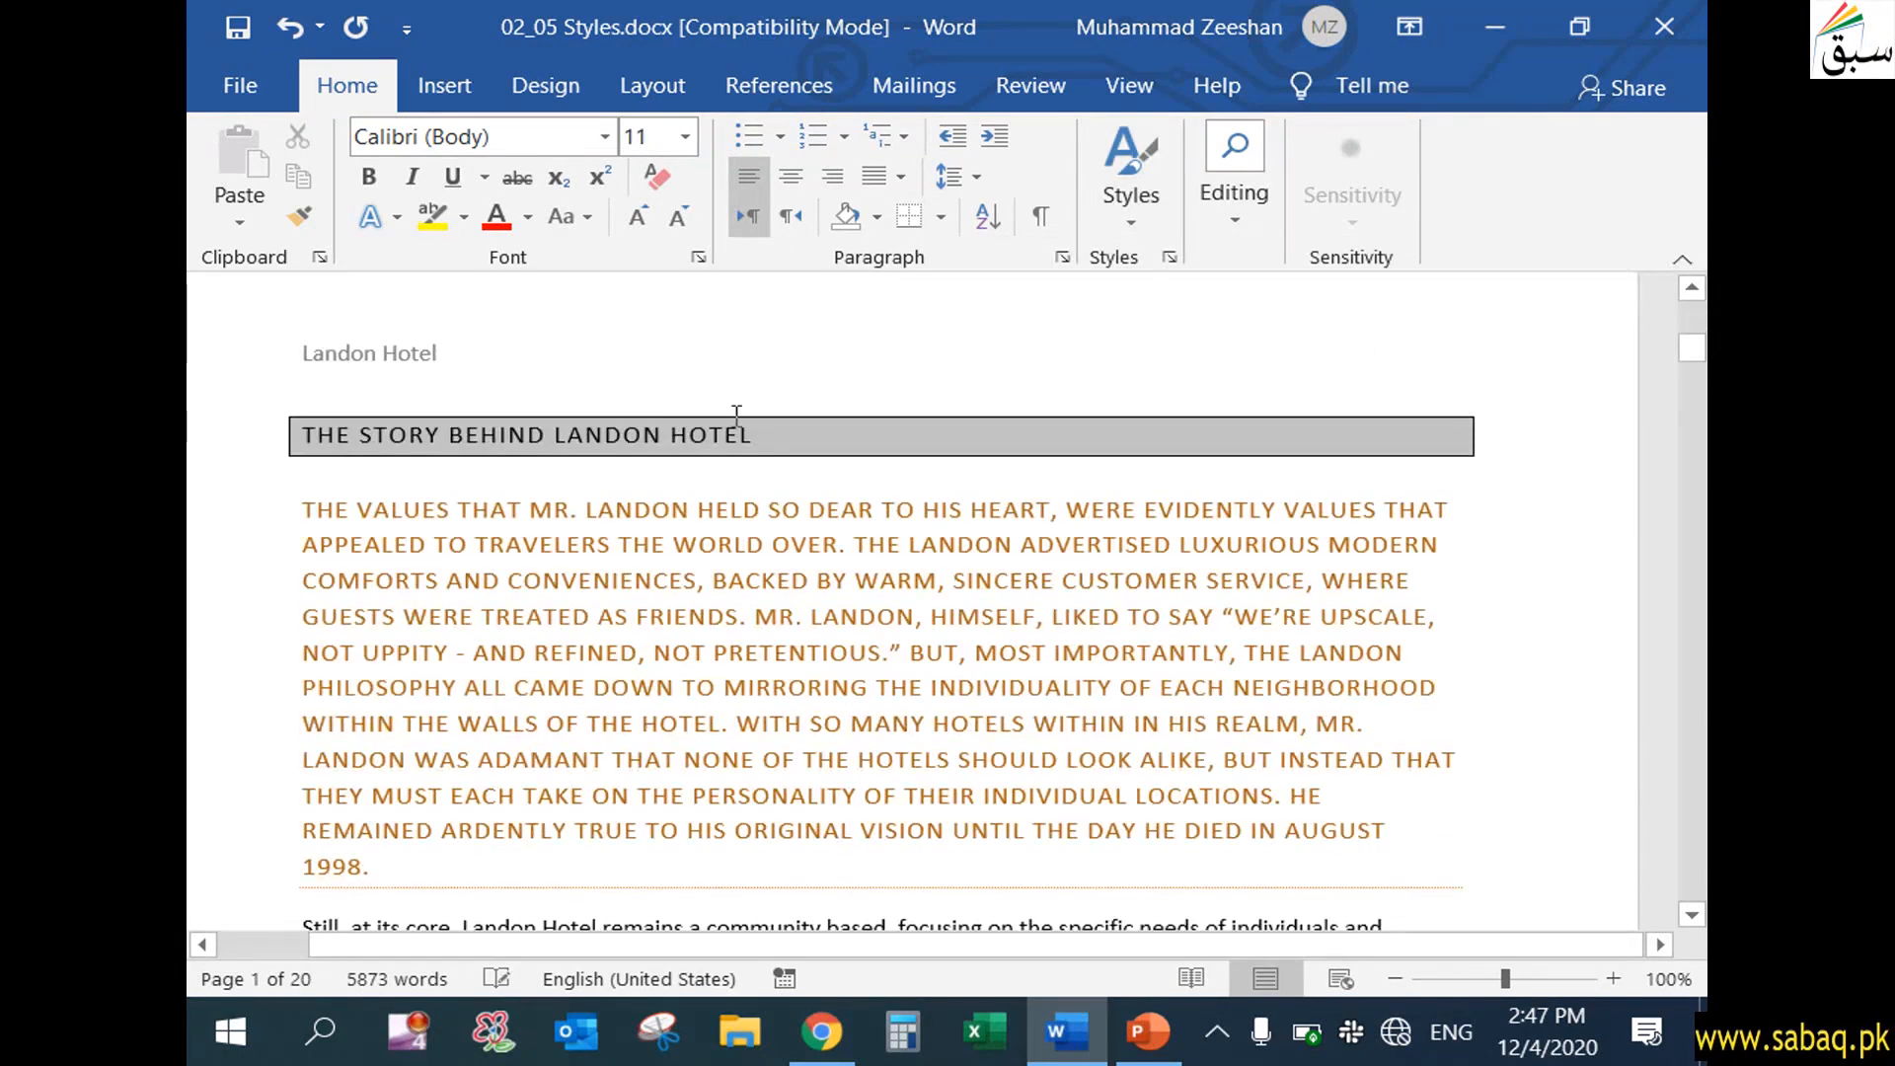
Apply the Heading 1 style to "The Story Behind Landon Hotel" heading line
drag(782, 436, 296, 436)
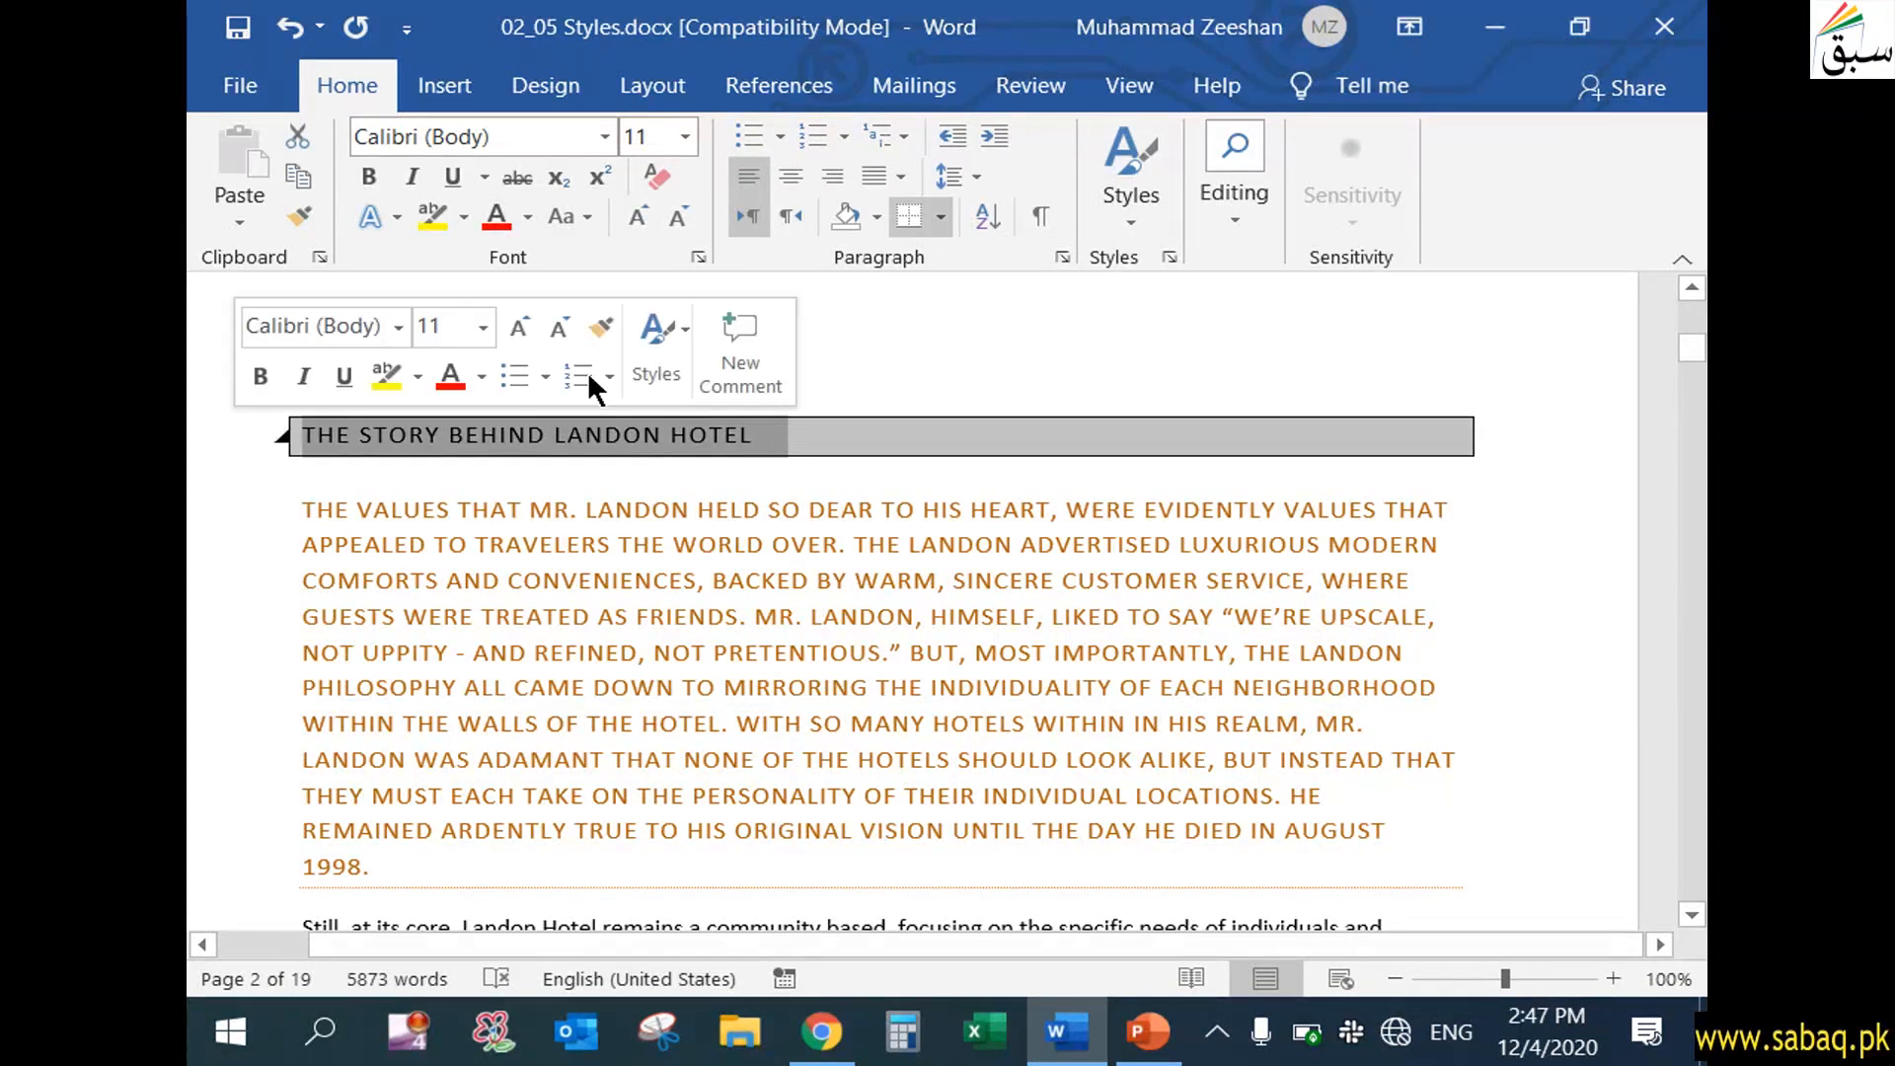
click(1137, 202)
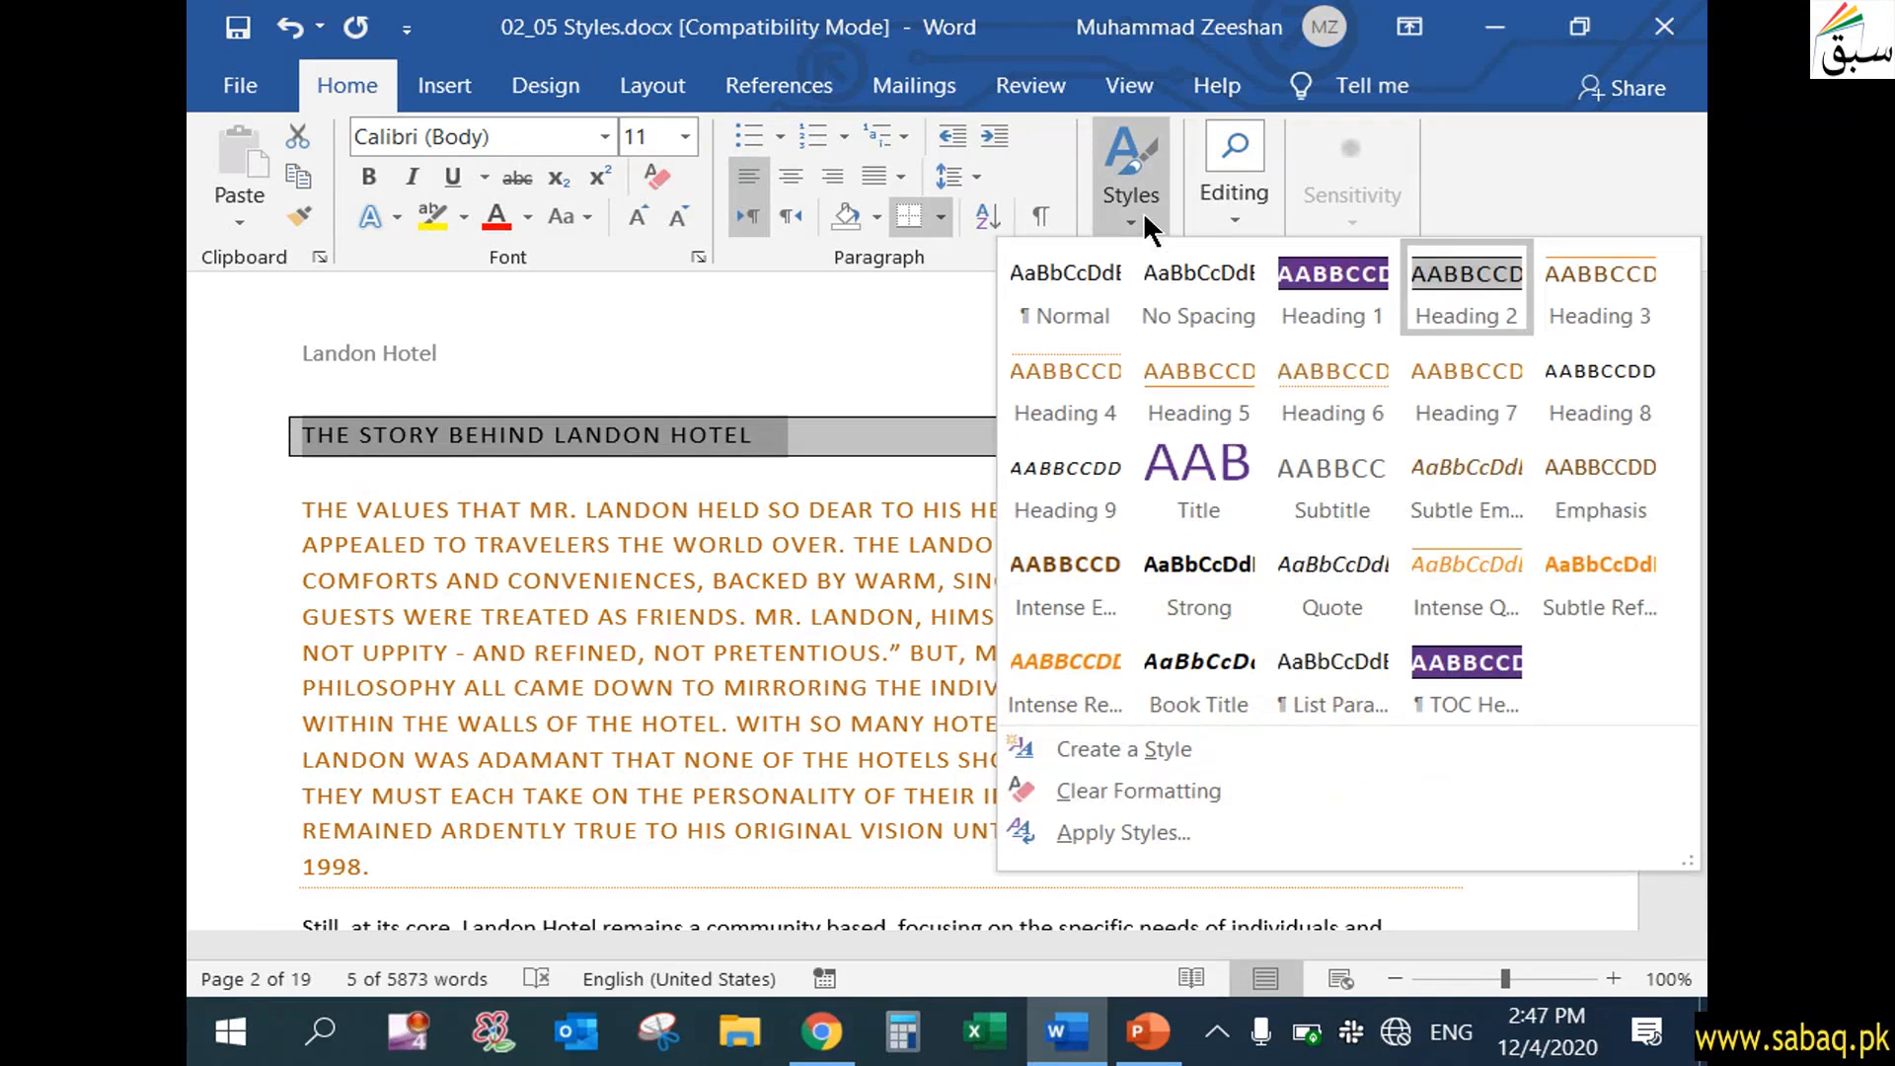
click(1340, 270)
click(780, 437)
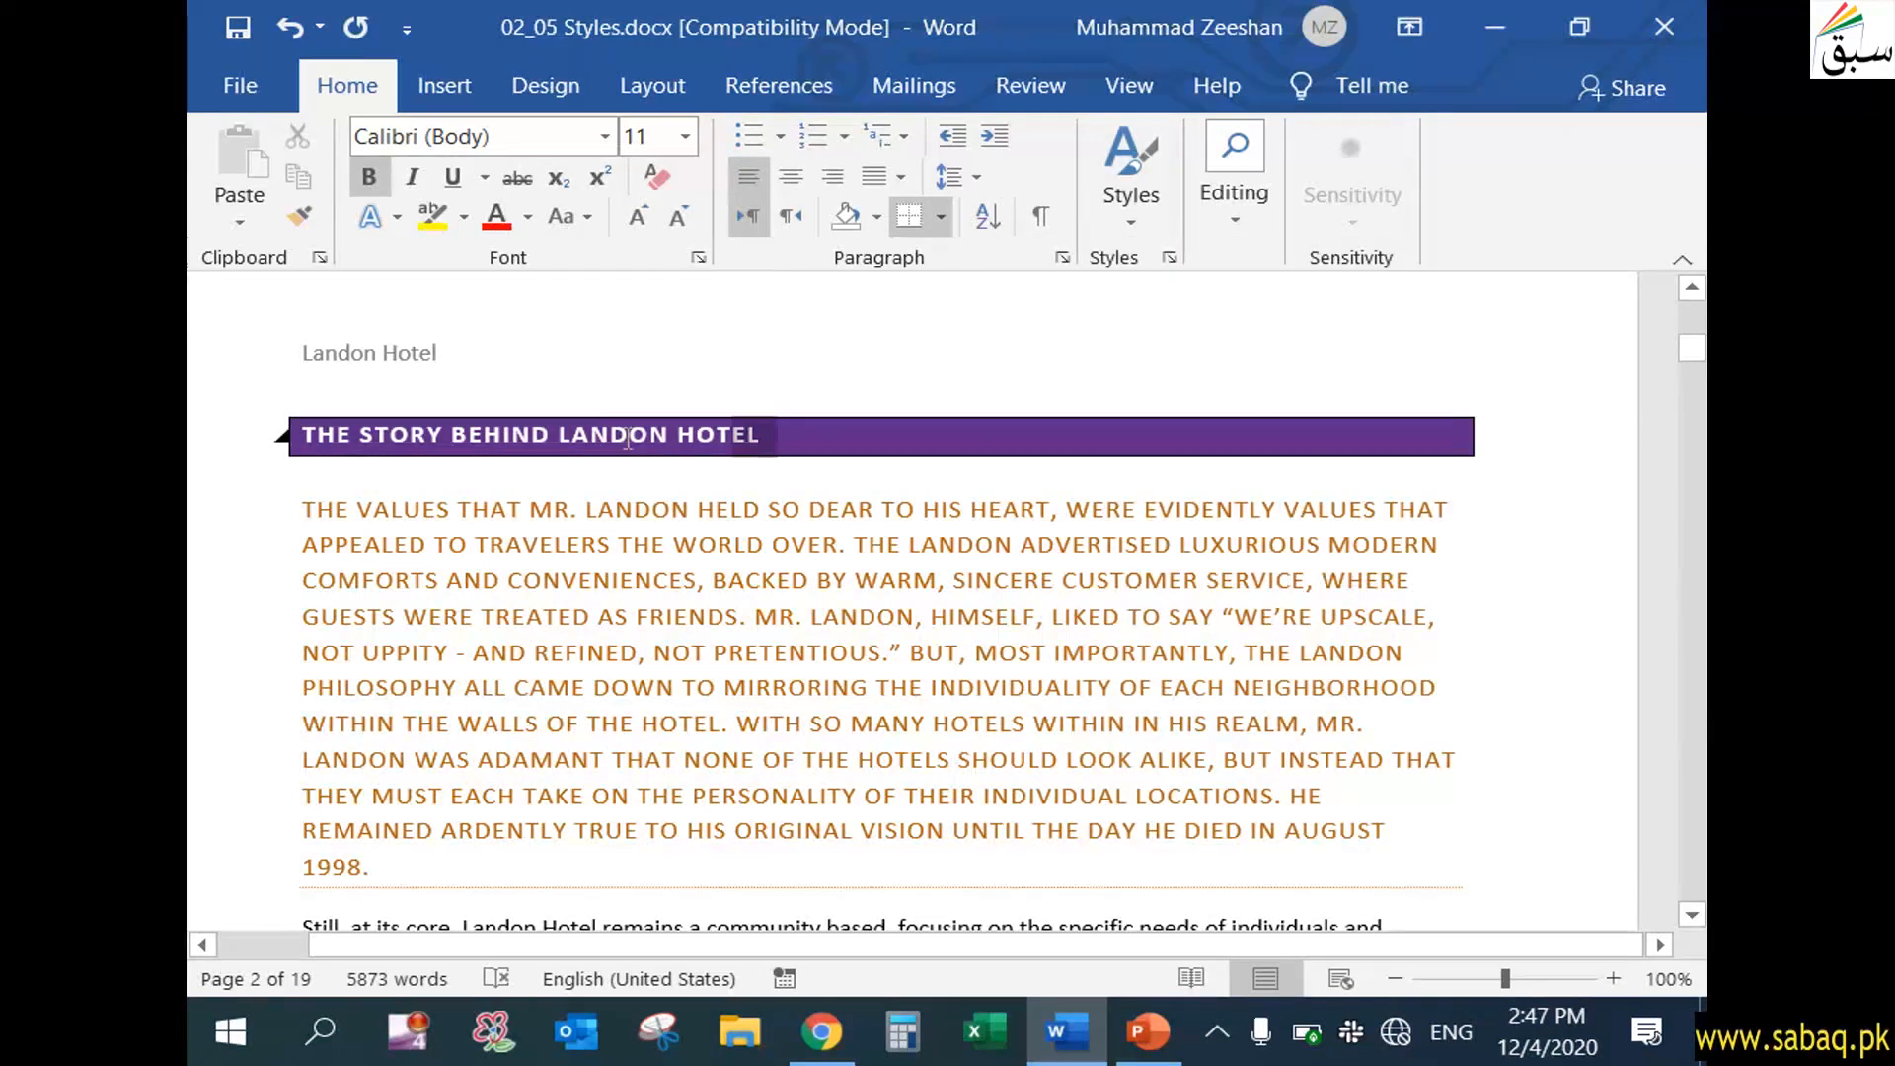
Apply the Heading 2 style to the "The Story Behind Landon Hotel" heading line
drag(706, 439, 249, 424)
drag(1702, 354, 1688, 522)
click(1145, 215)
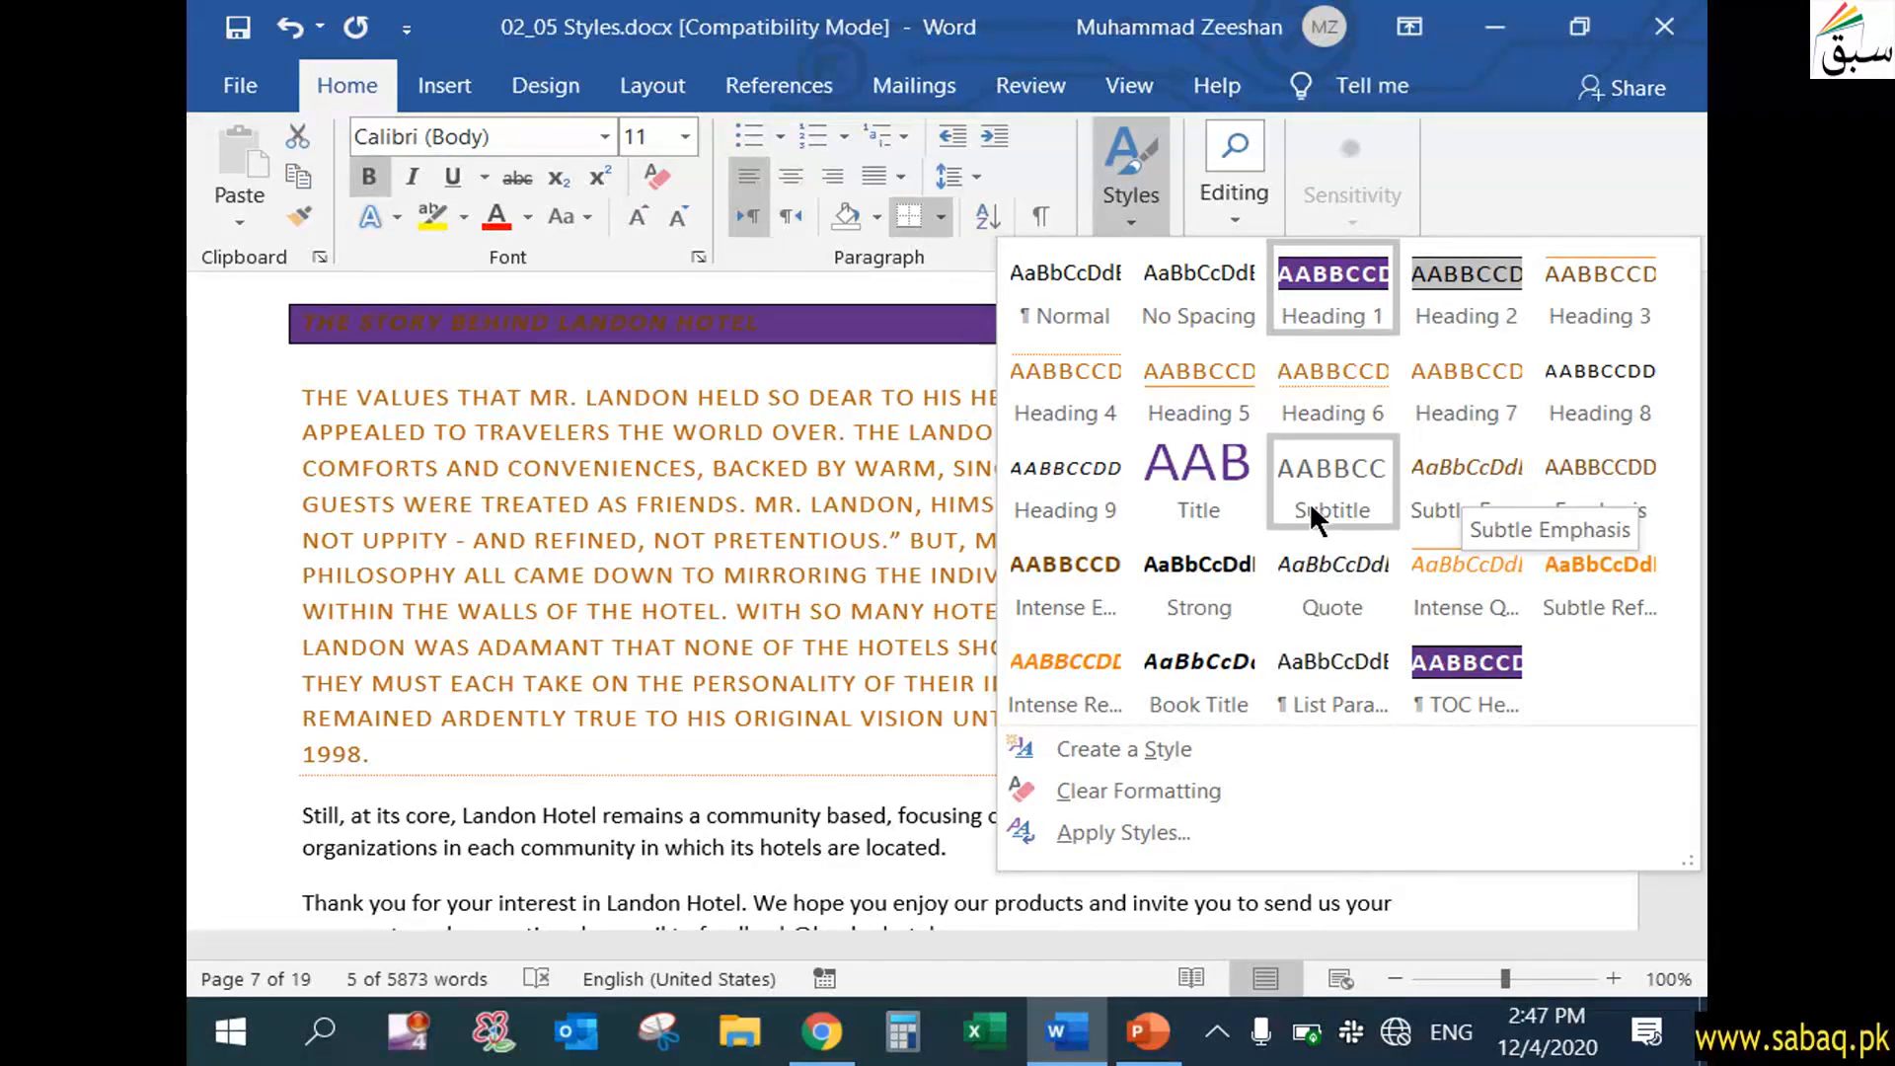
click(1467, 280)
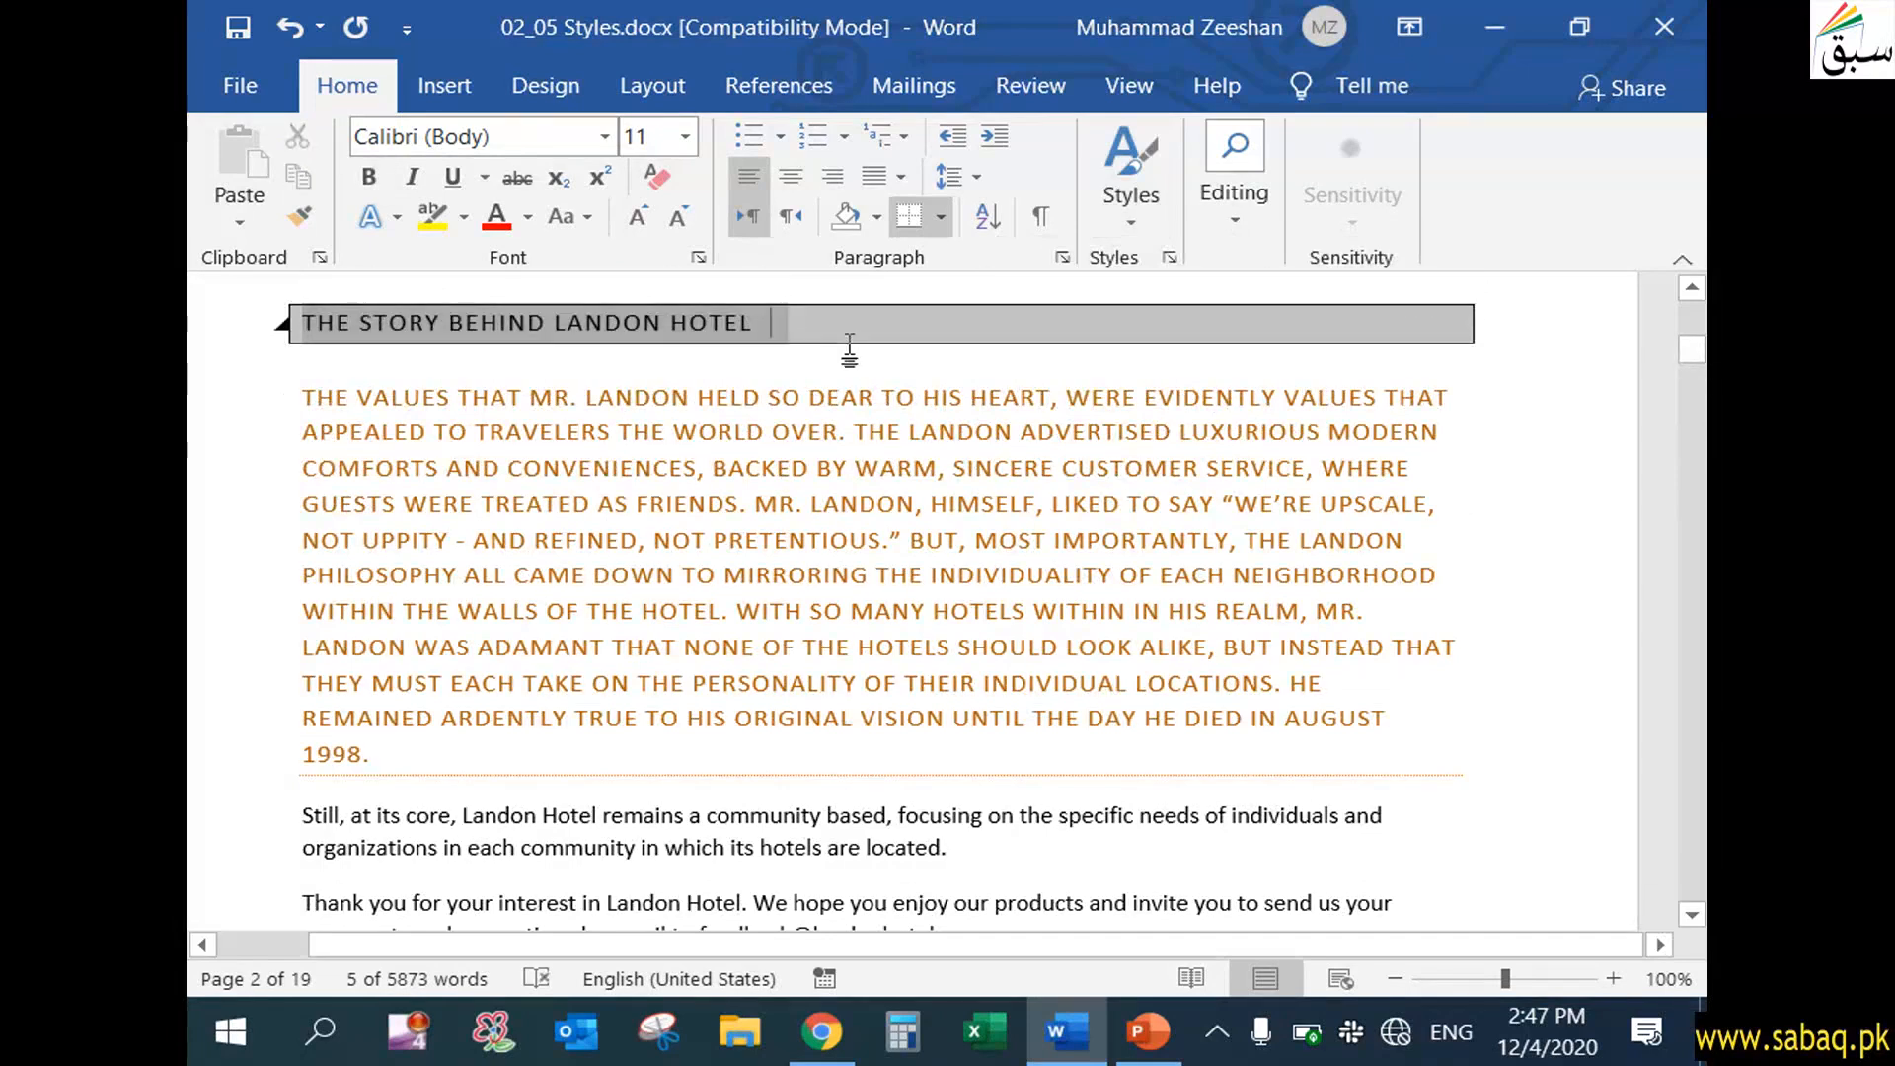
click(849, 346)
scroll(762, 363, up, 2)
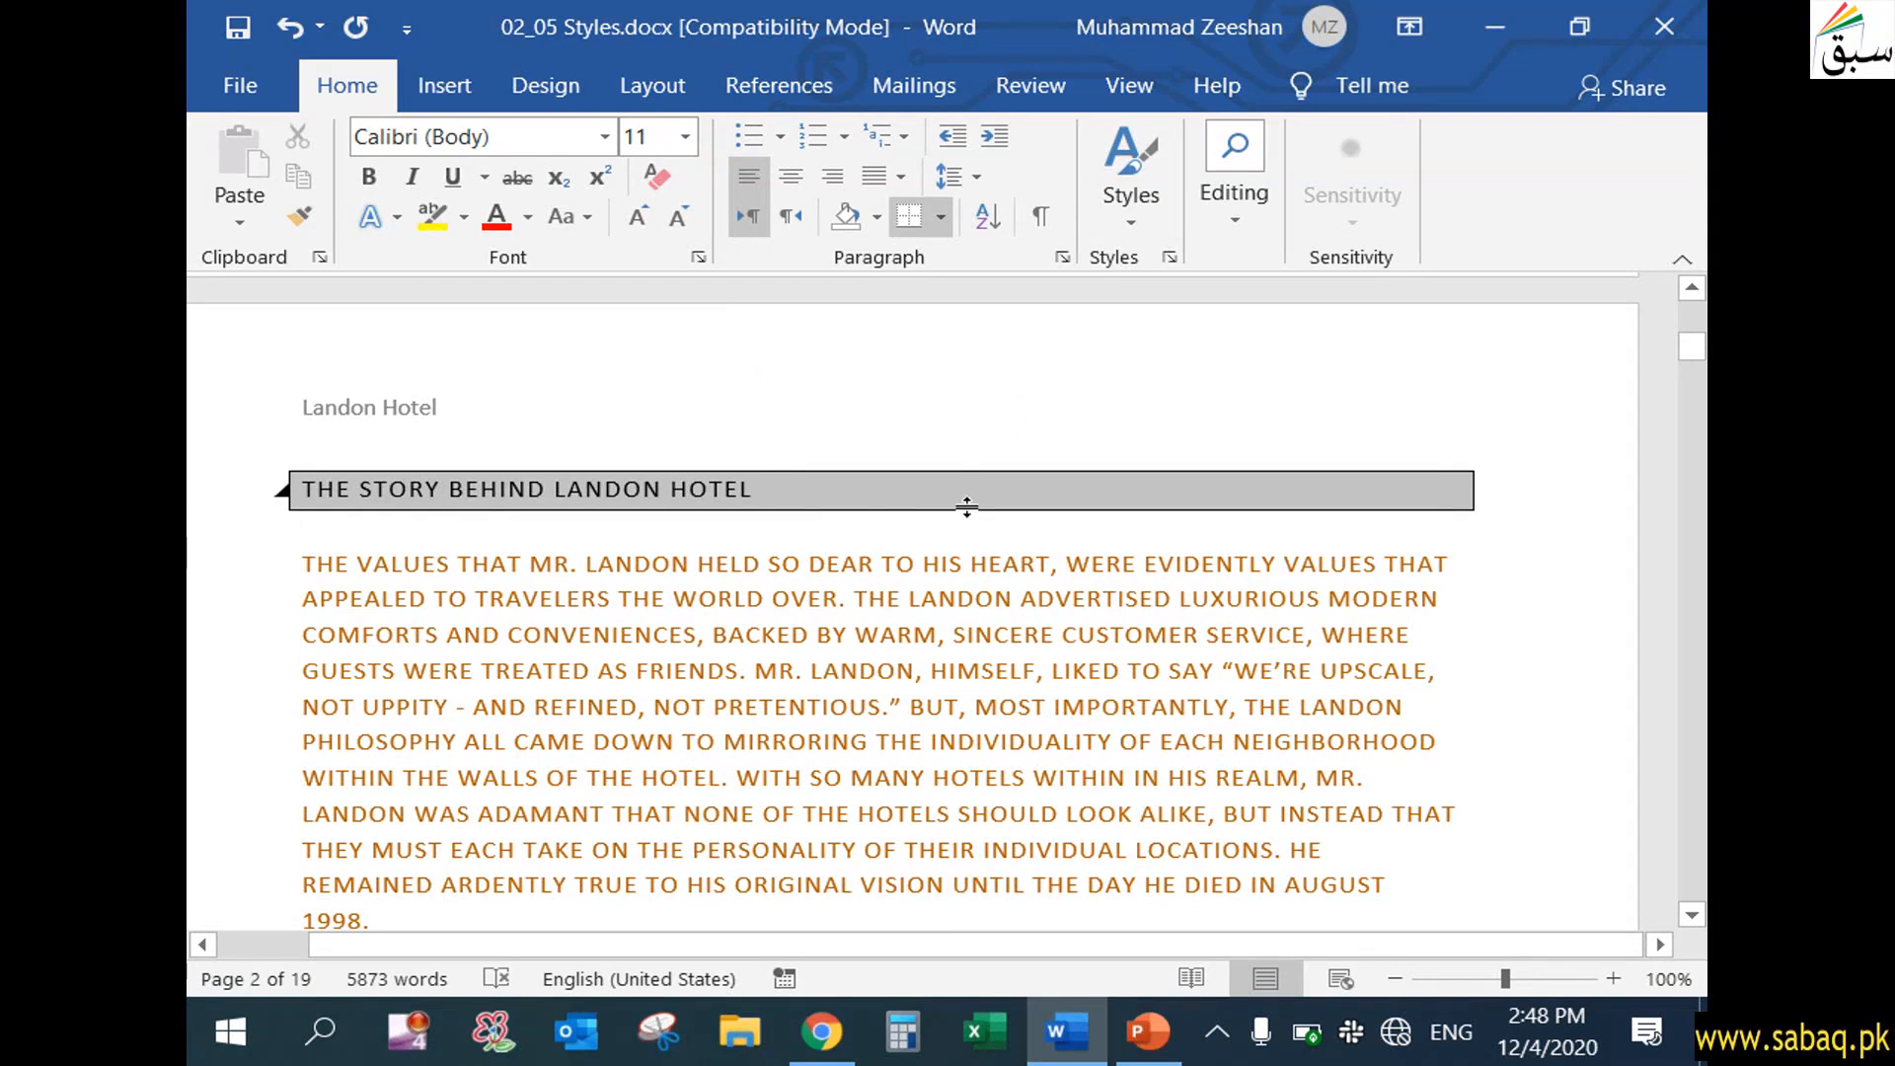
Modify the Heading 2 style, changing its name to "My Heading Style"
click(1131, 212)
right_click(1465, 276)
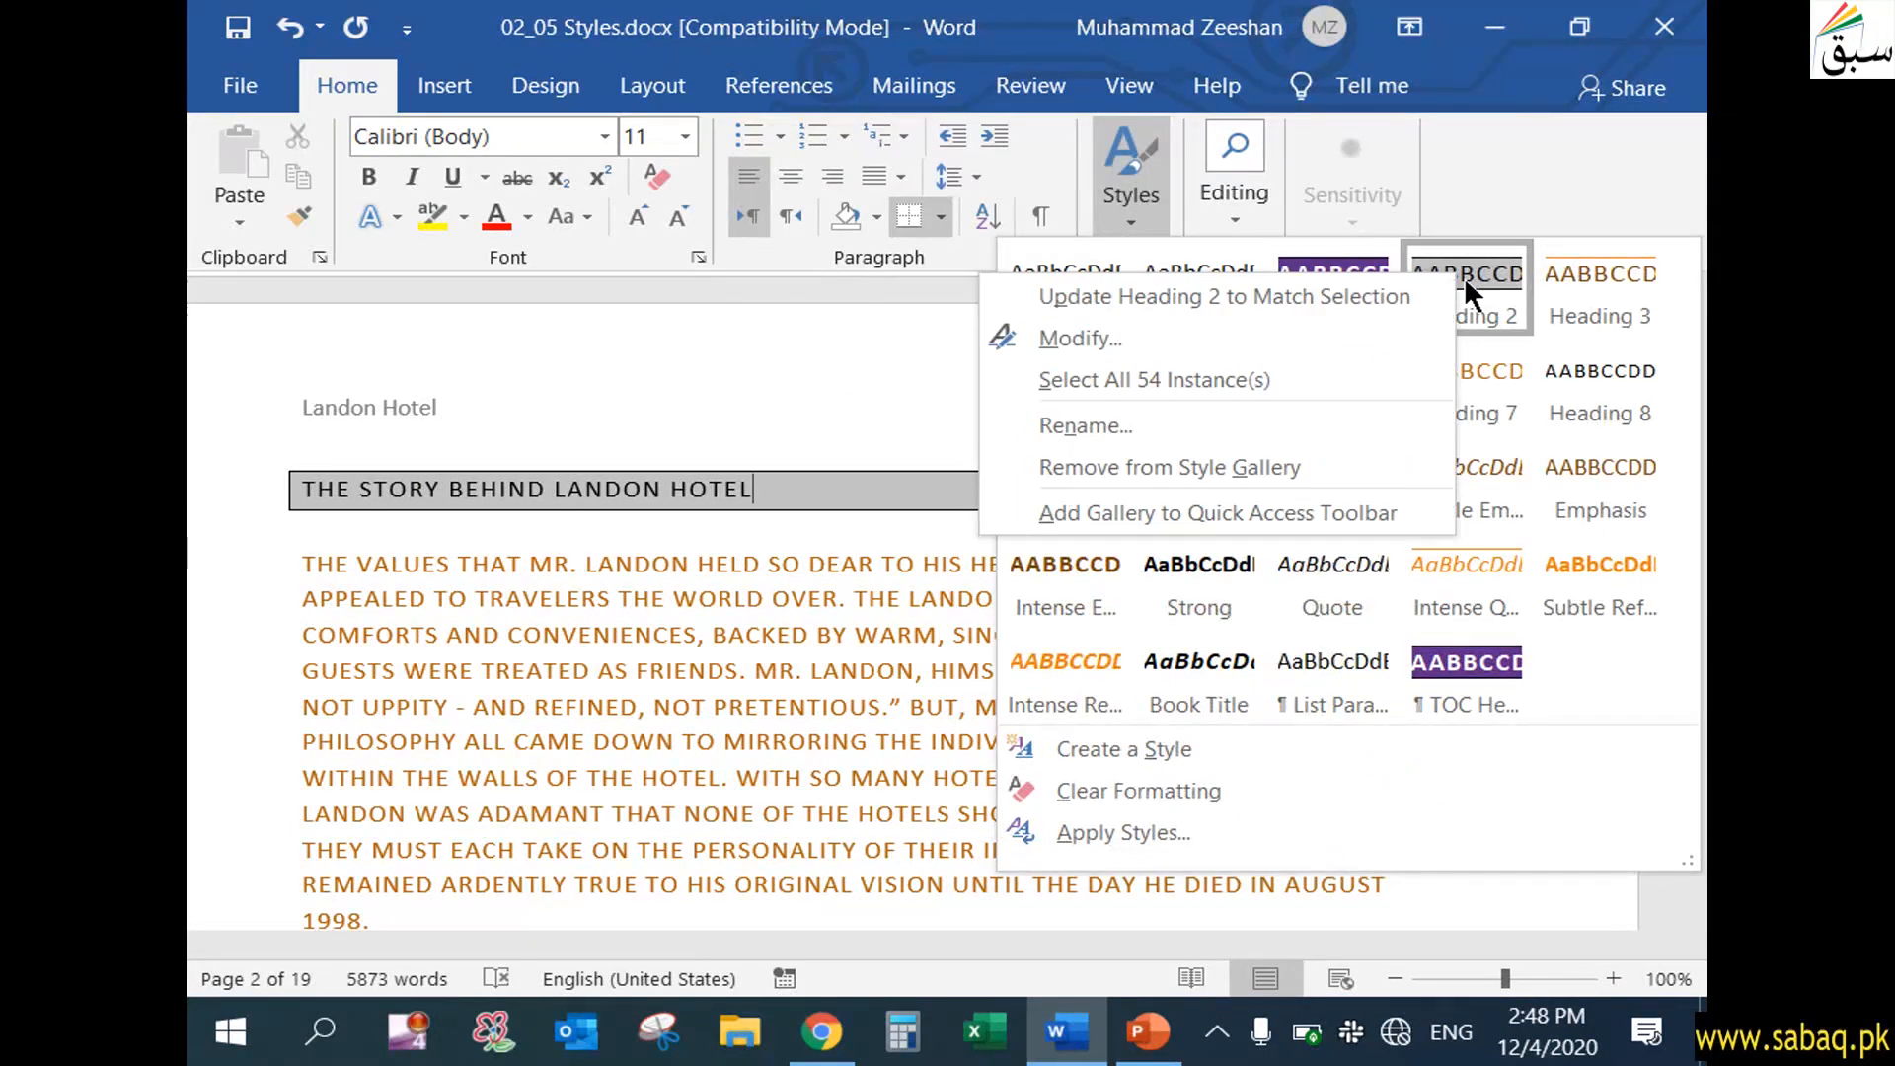
click(1204, 335)
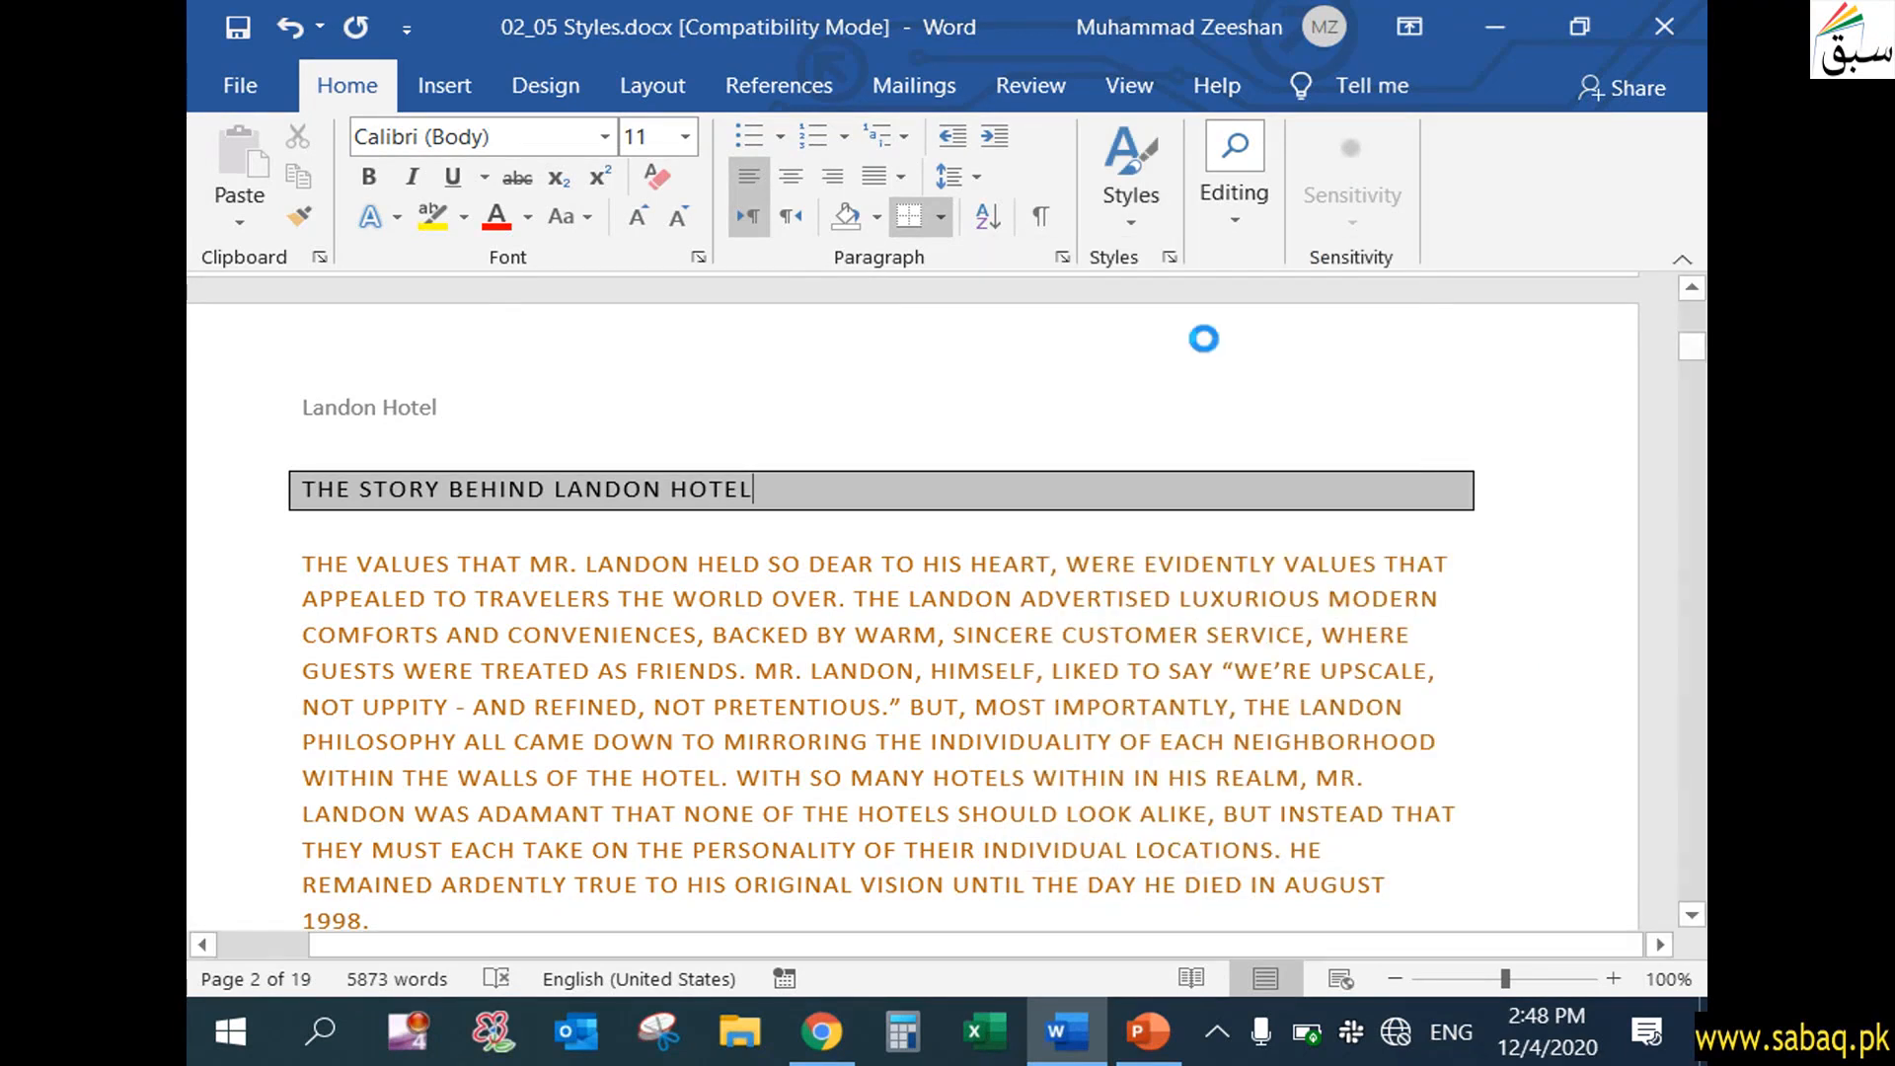
drag(900, 116, 737, 133)
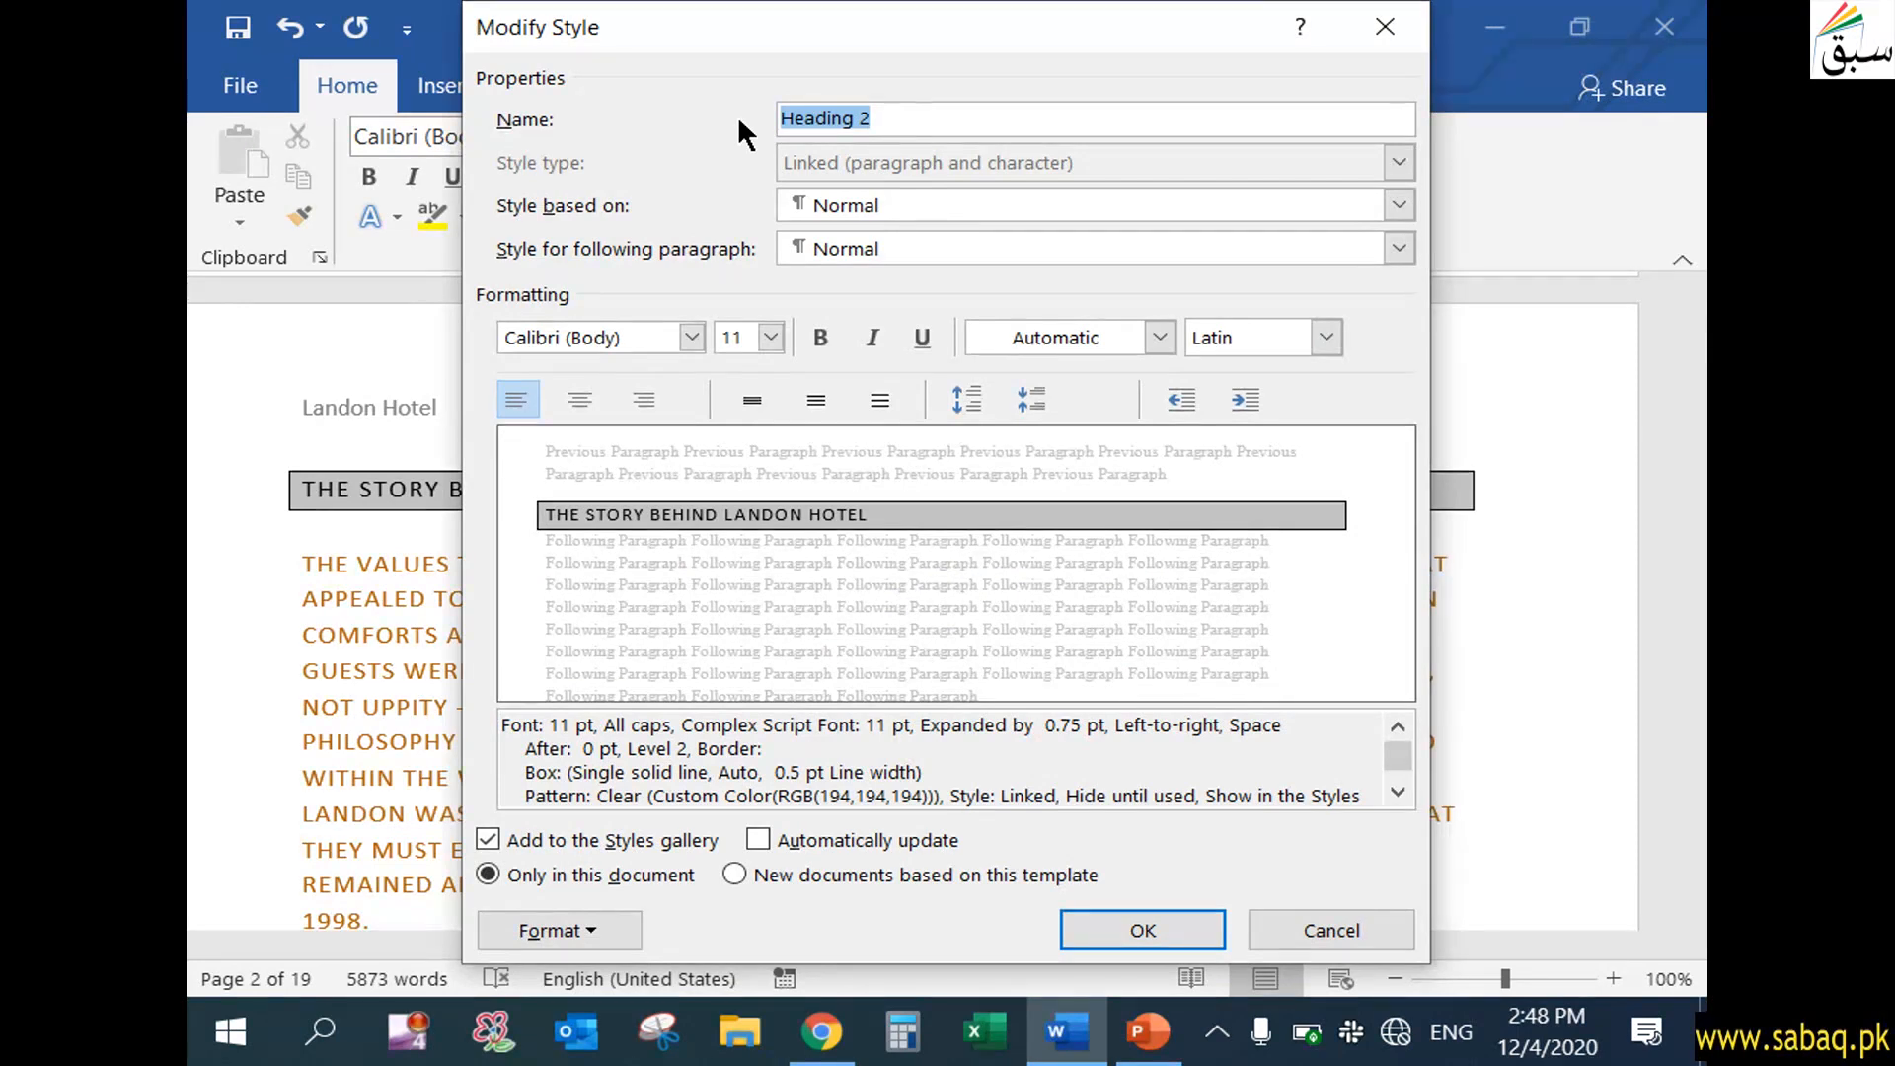
text(My Head)
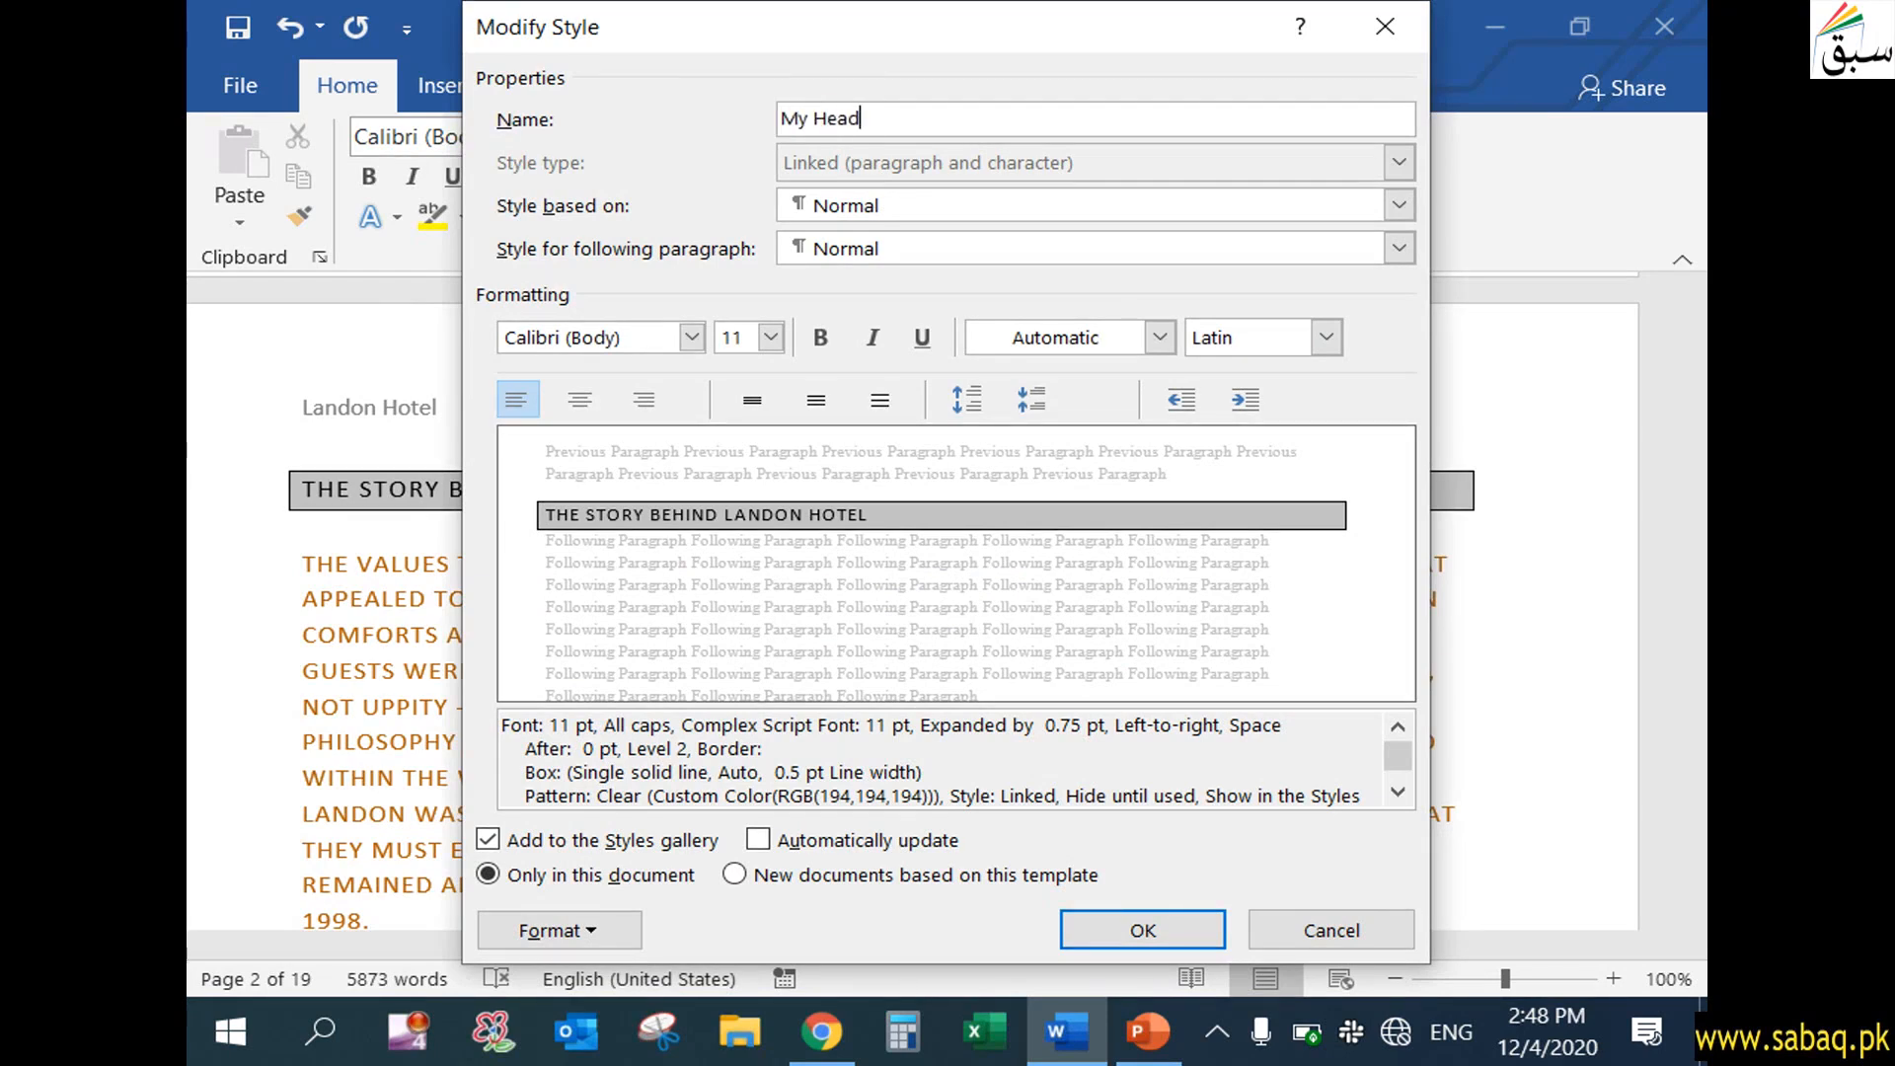
text(ing Style)
Review the font settings of My Heading Style and accept them without changes
click(593, 935)
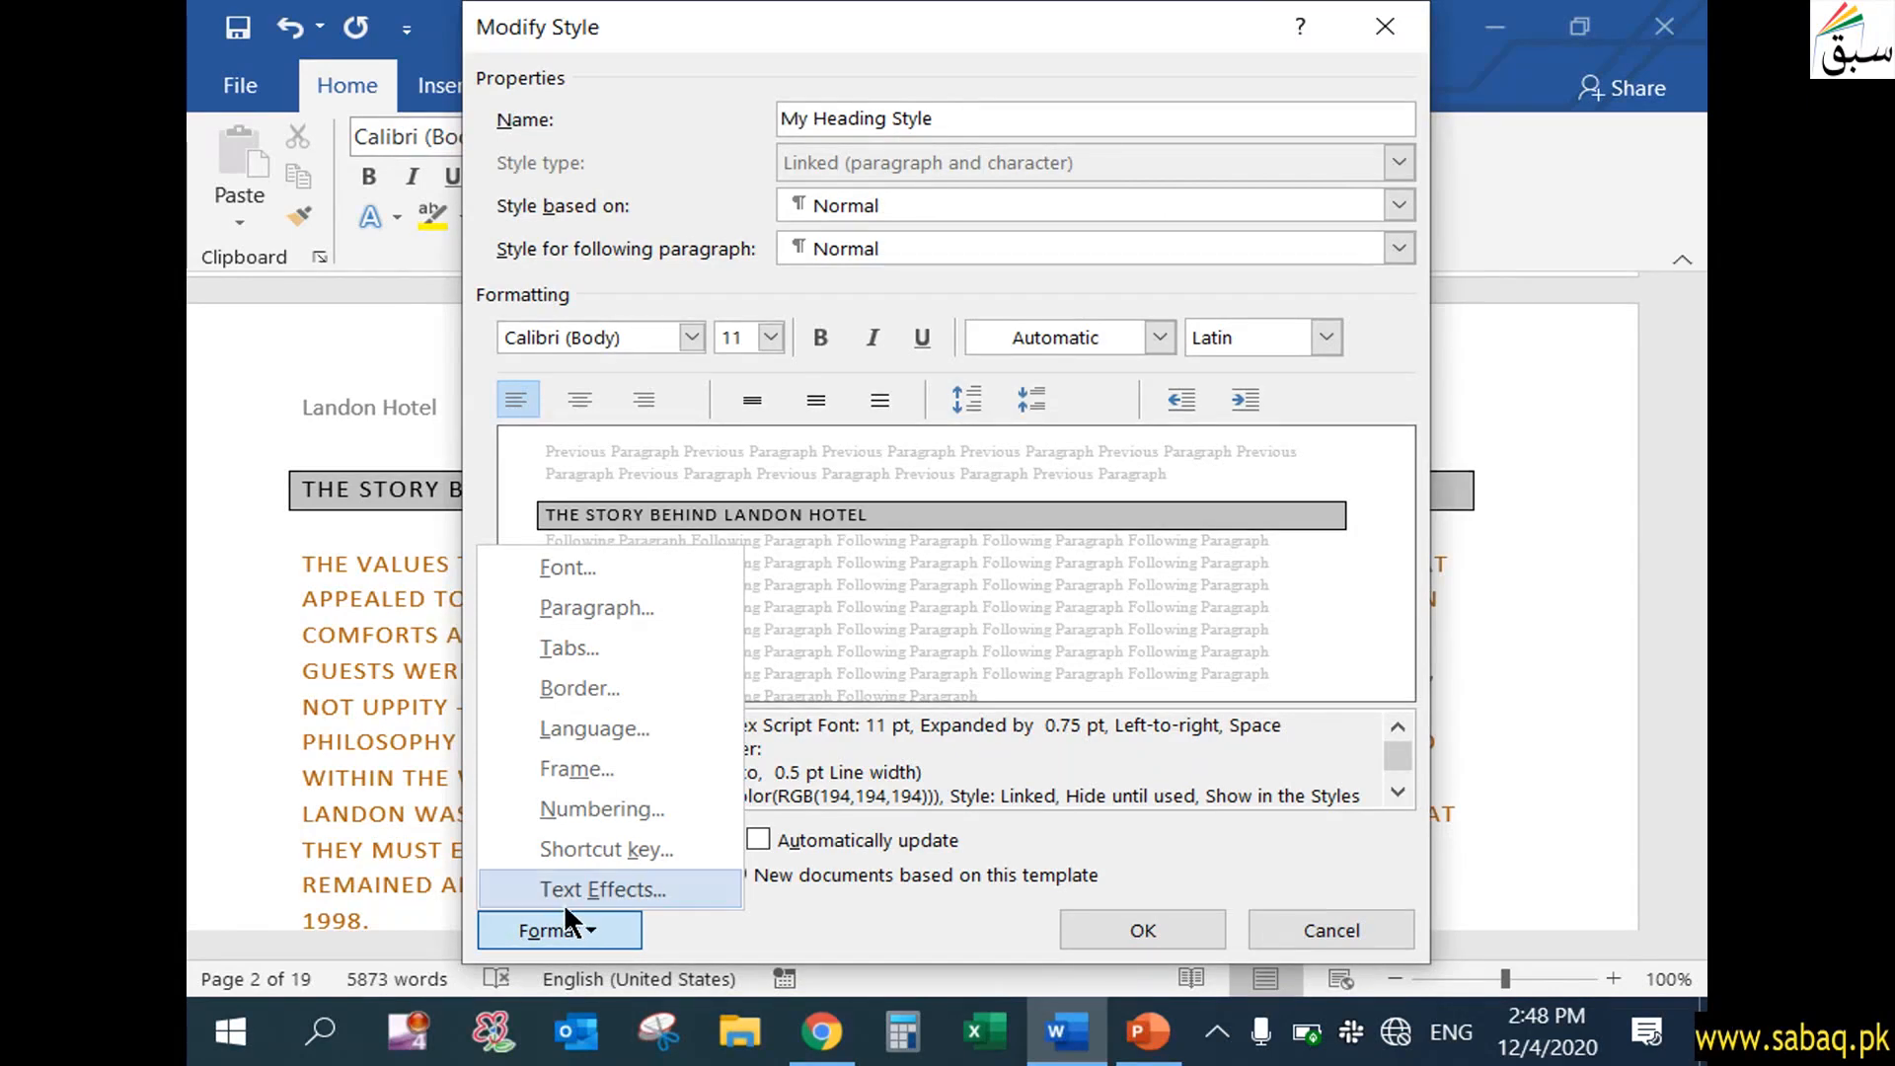
click(608, 571)
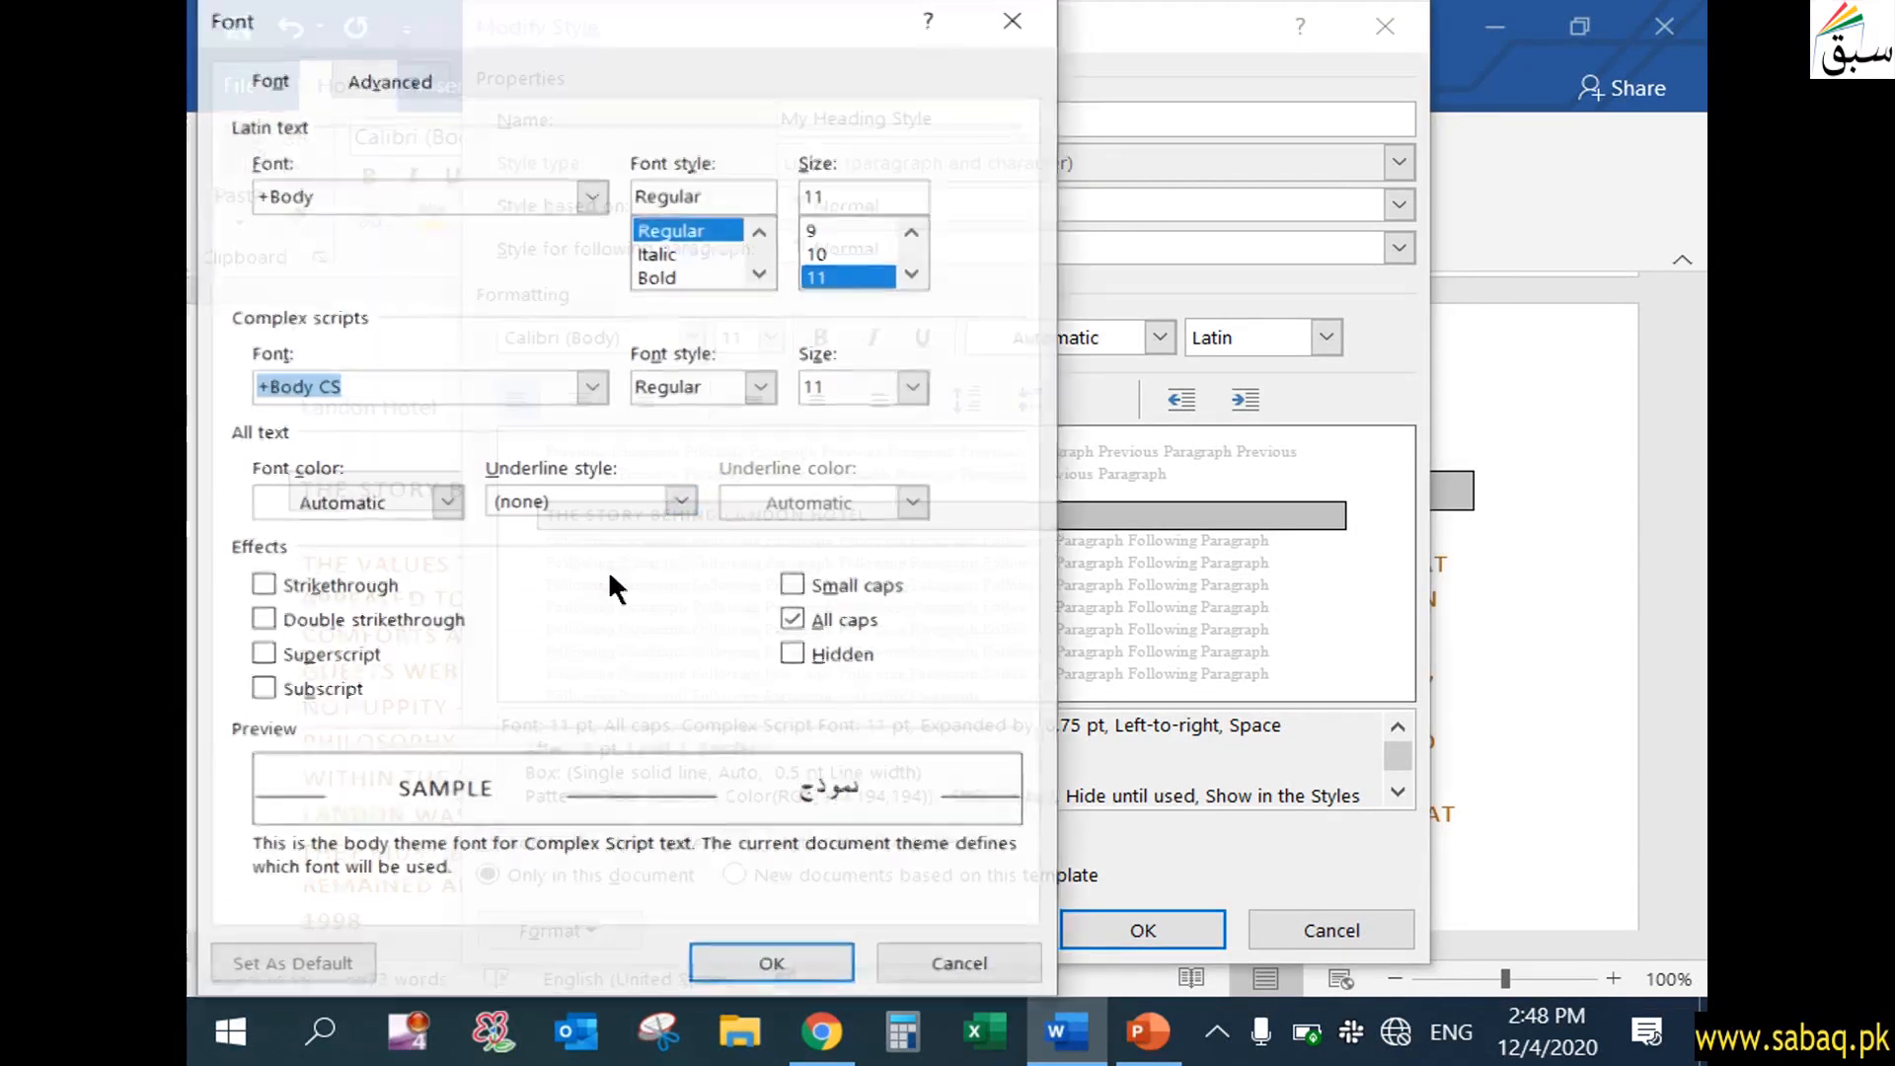
drag(577, 4, 768, 12)
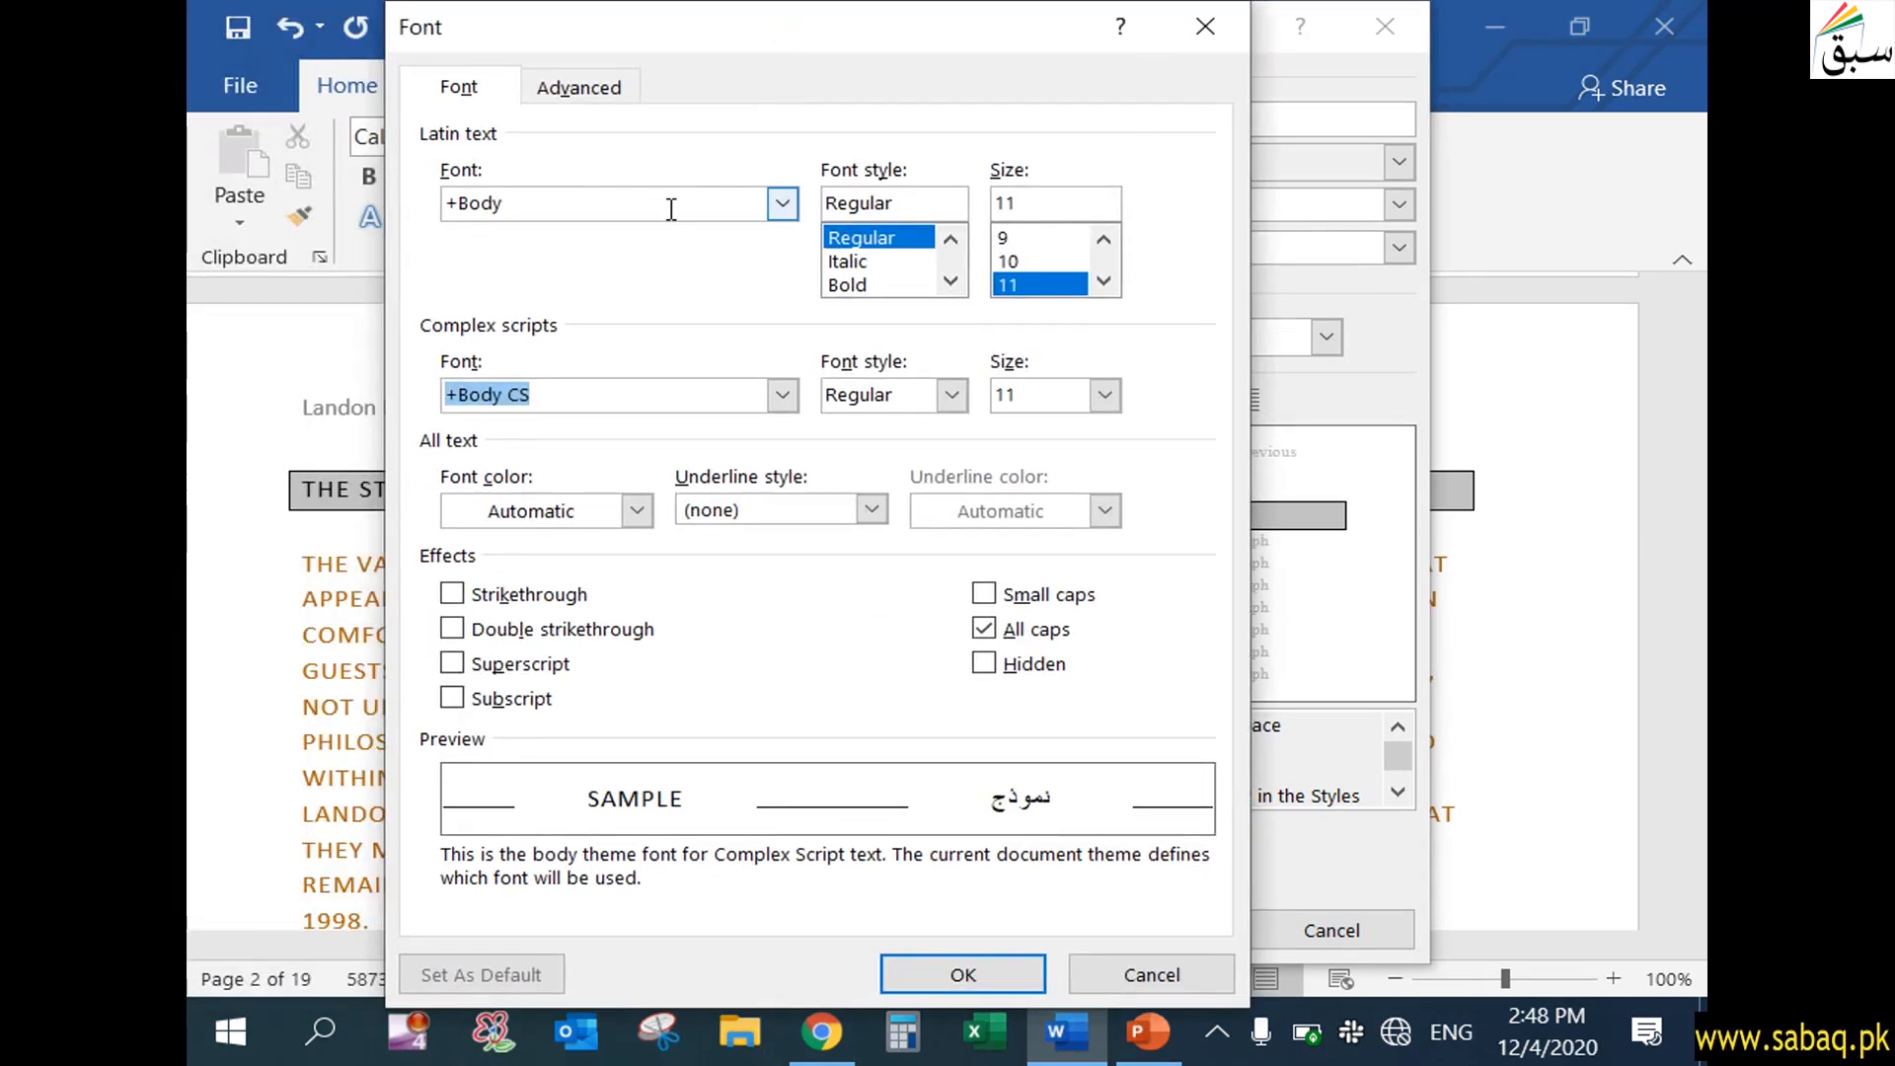
click(932, 951)
Give My Heading Style a light green theme-color shading fill and save the style changes
click(606, 926)
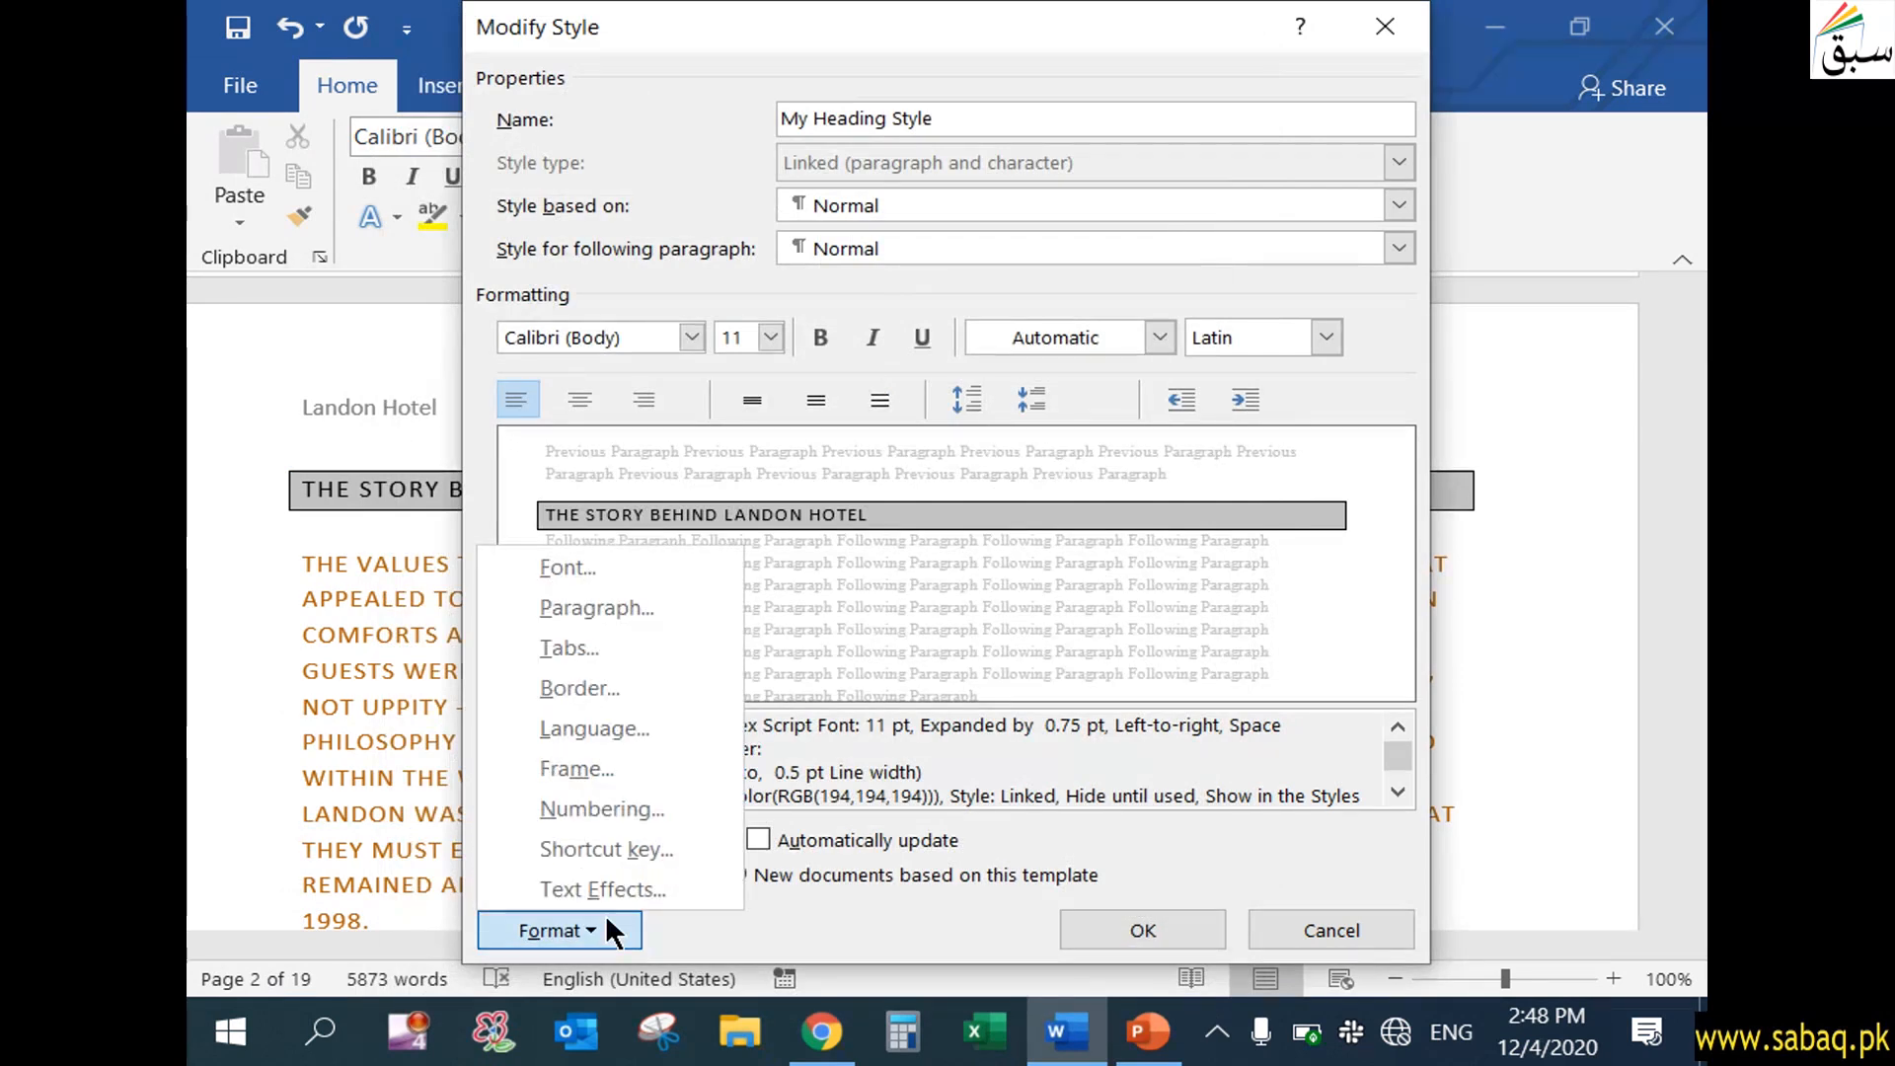
click(600, 691)
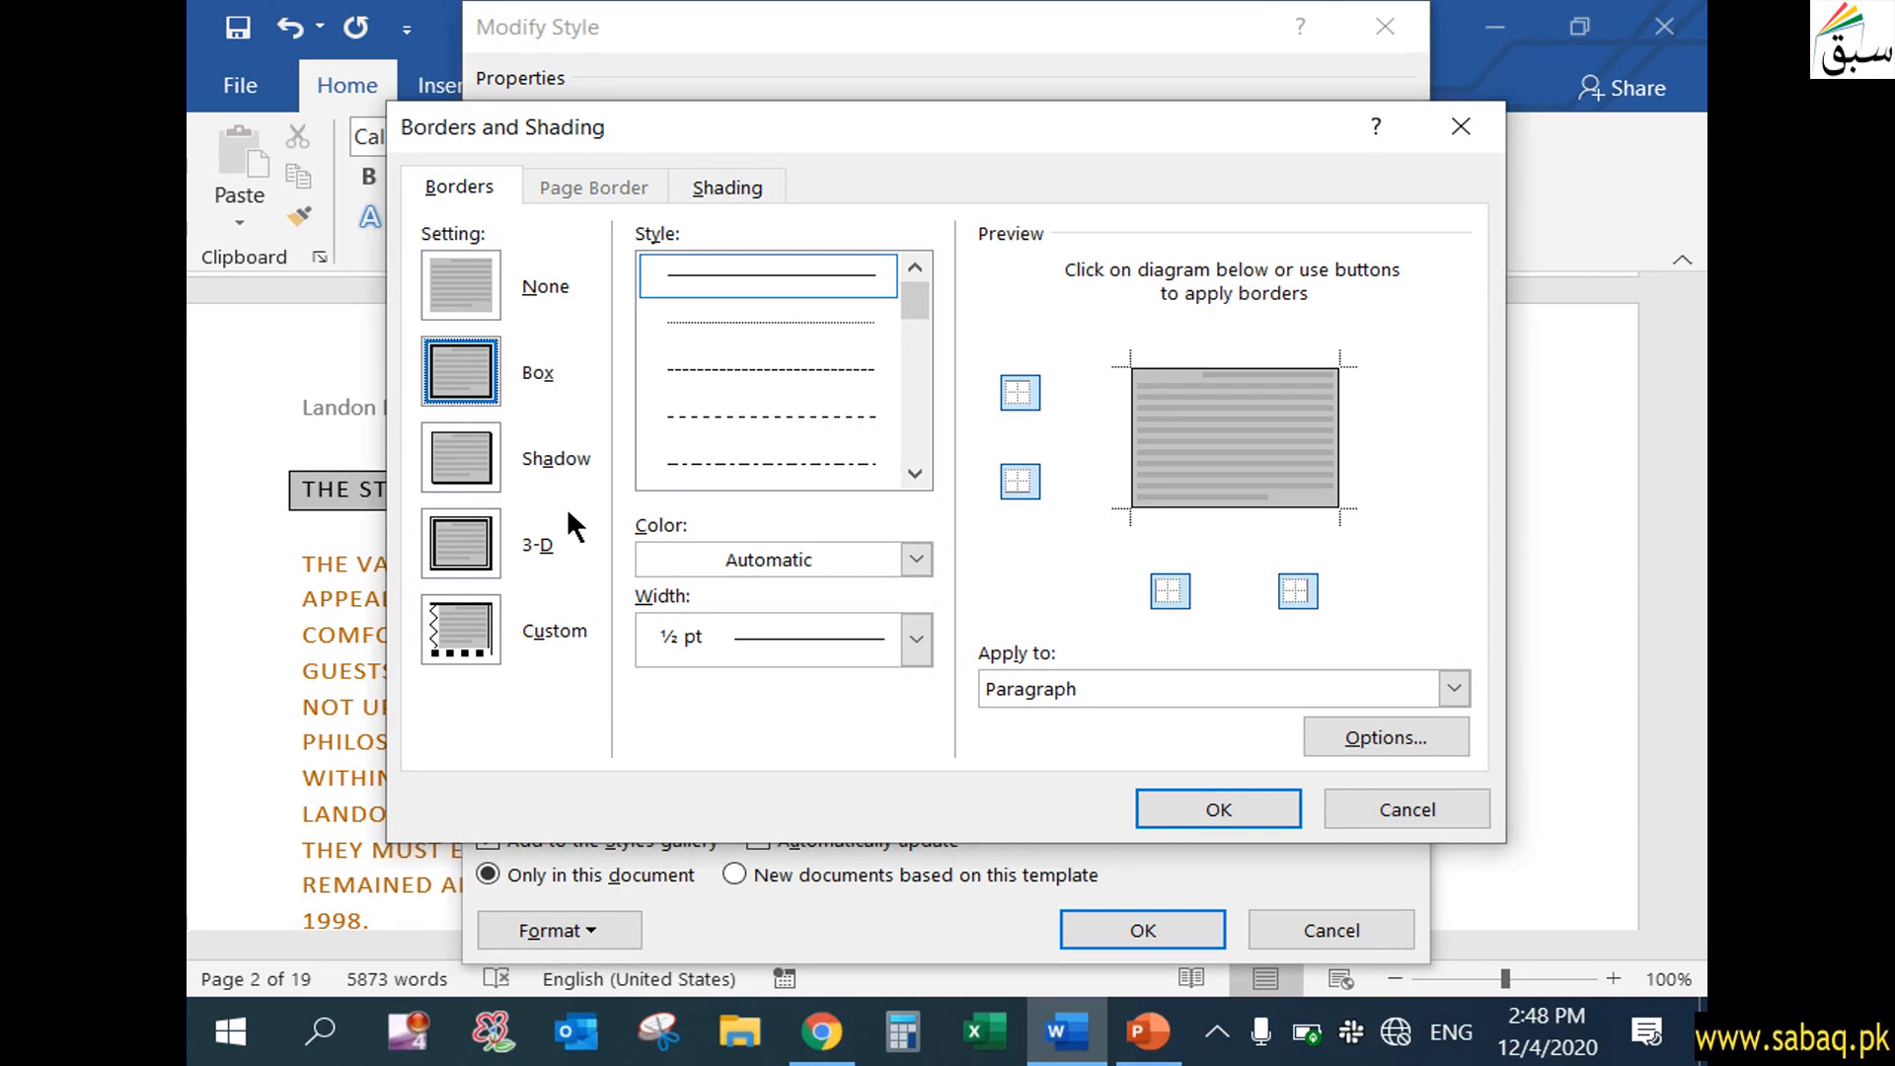
click(730, 191)
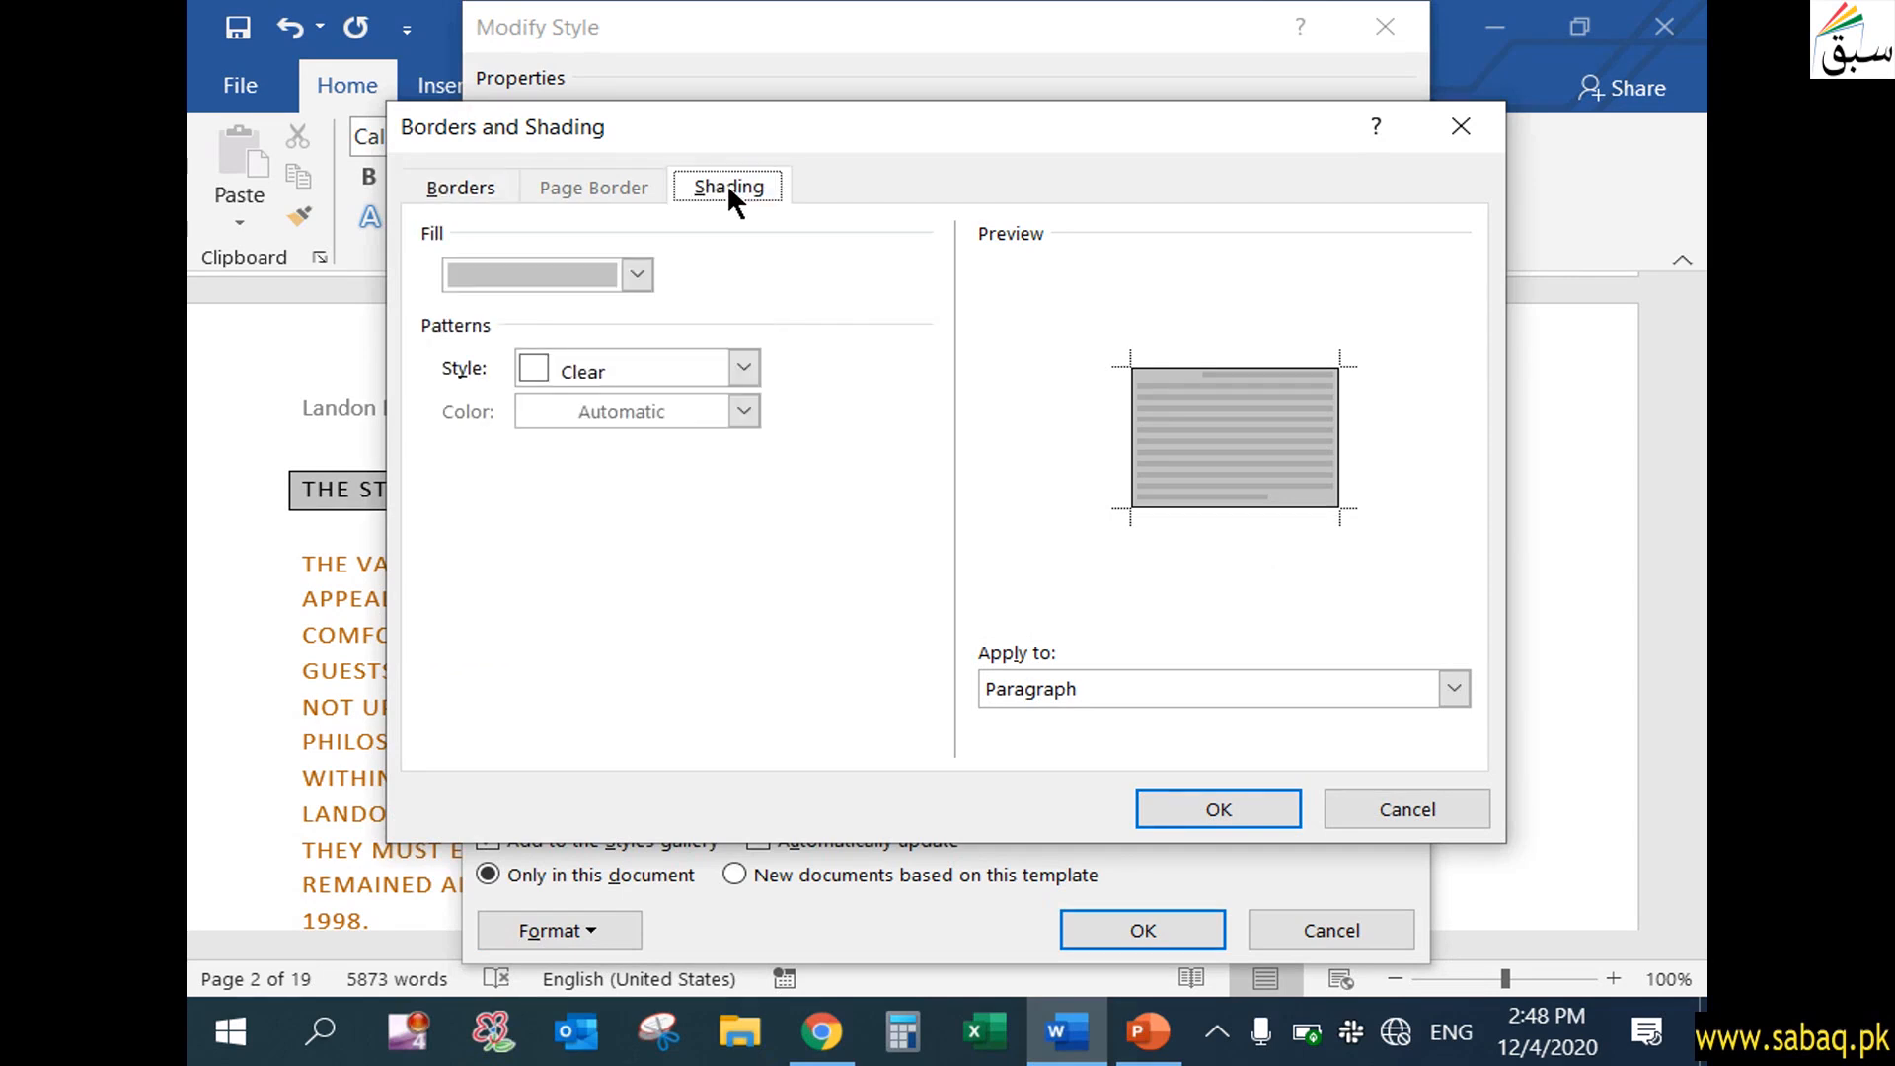
click(638, 275)
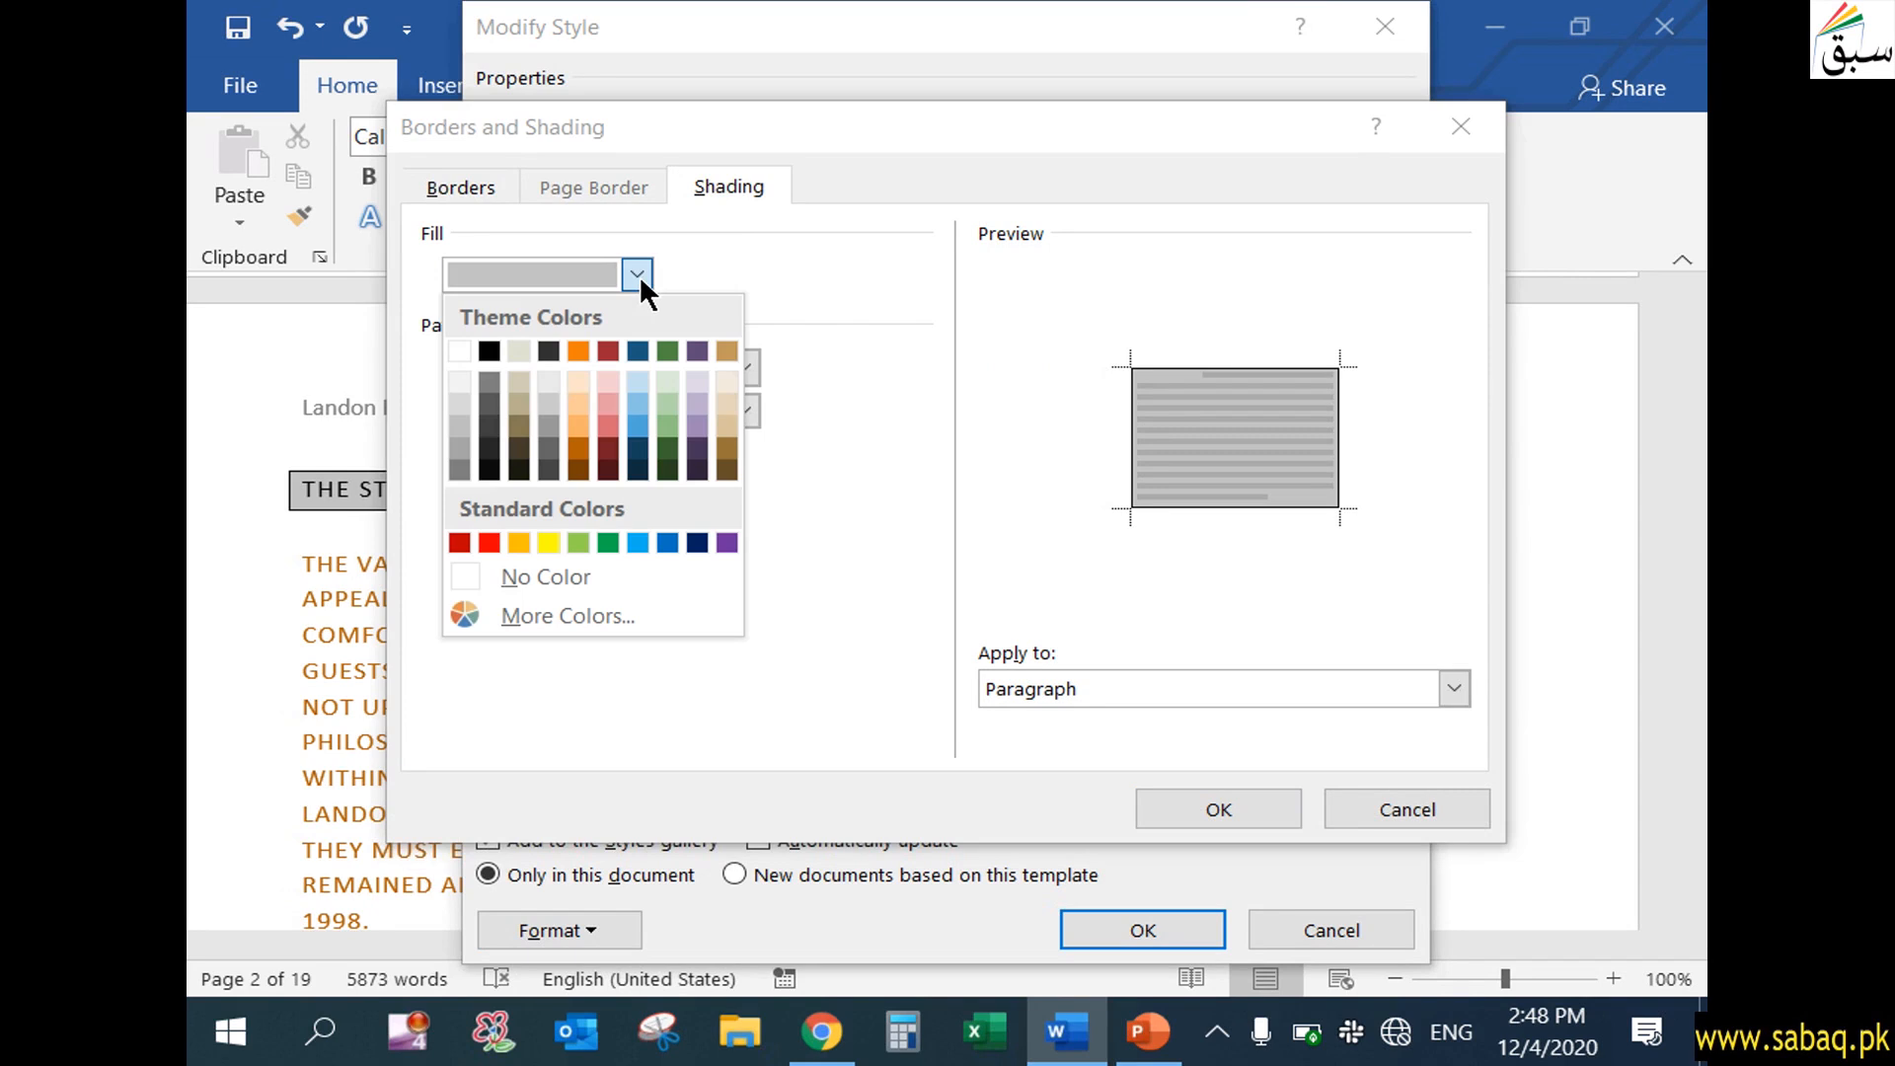
click(665, 402)
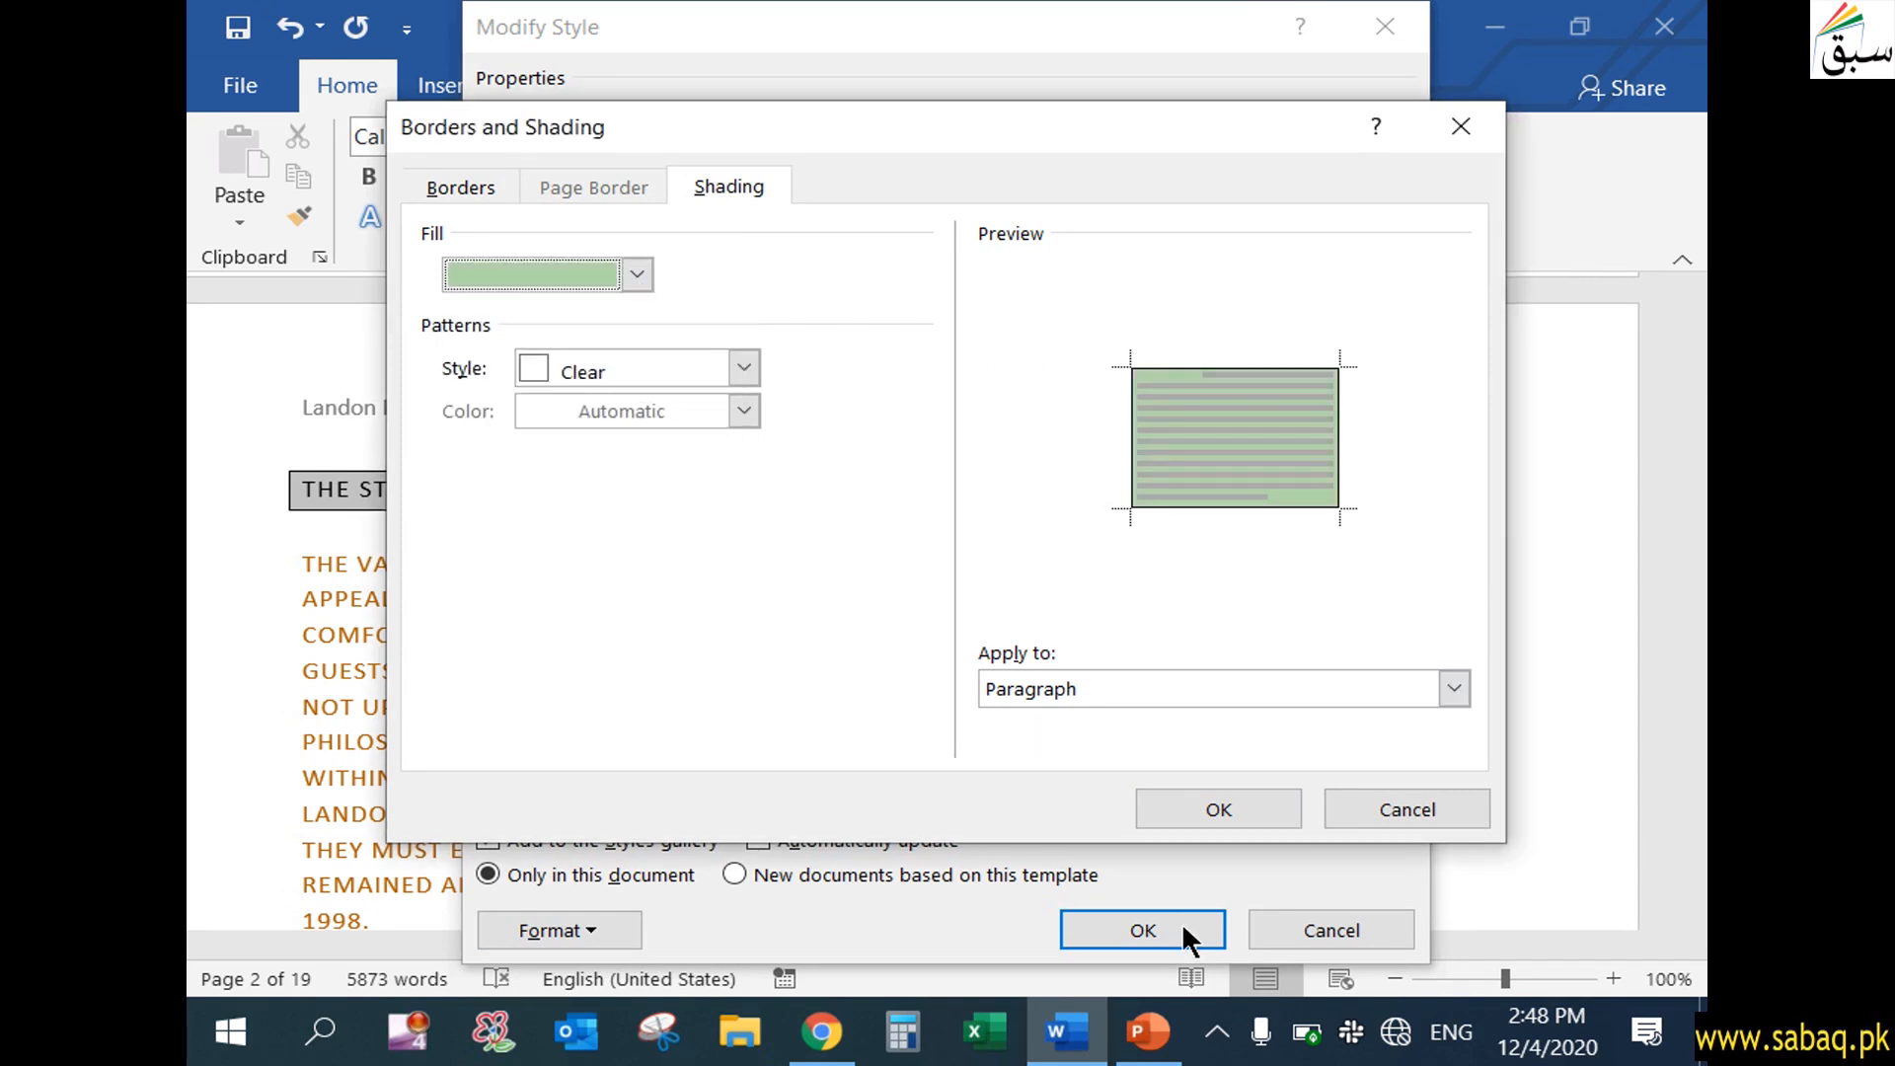
click(1242, 819)
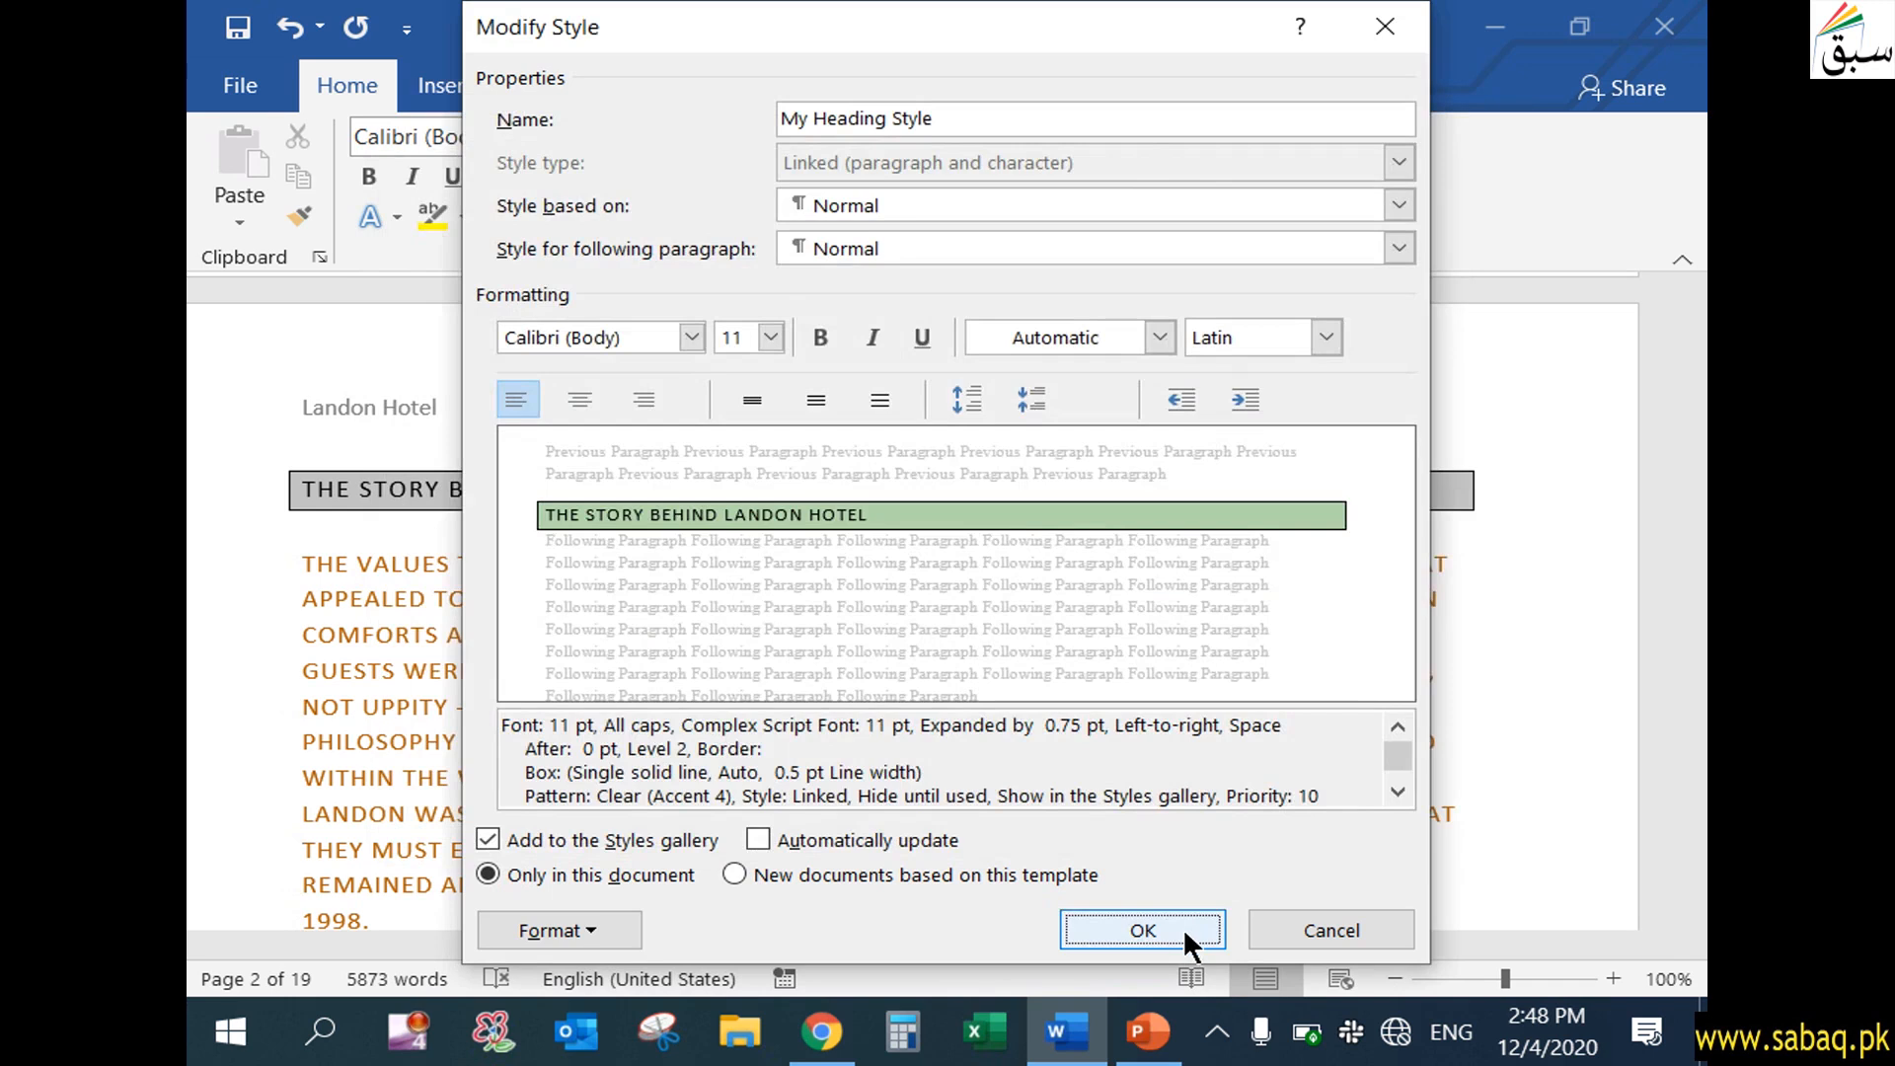
click(1193, 933)
click(849, 707)
click(922, 497)
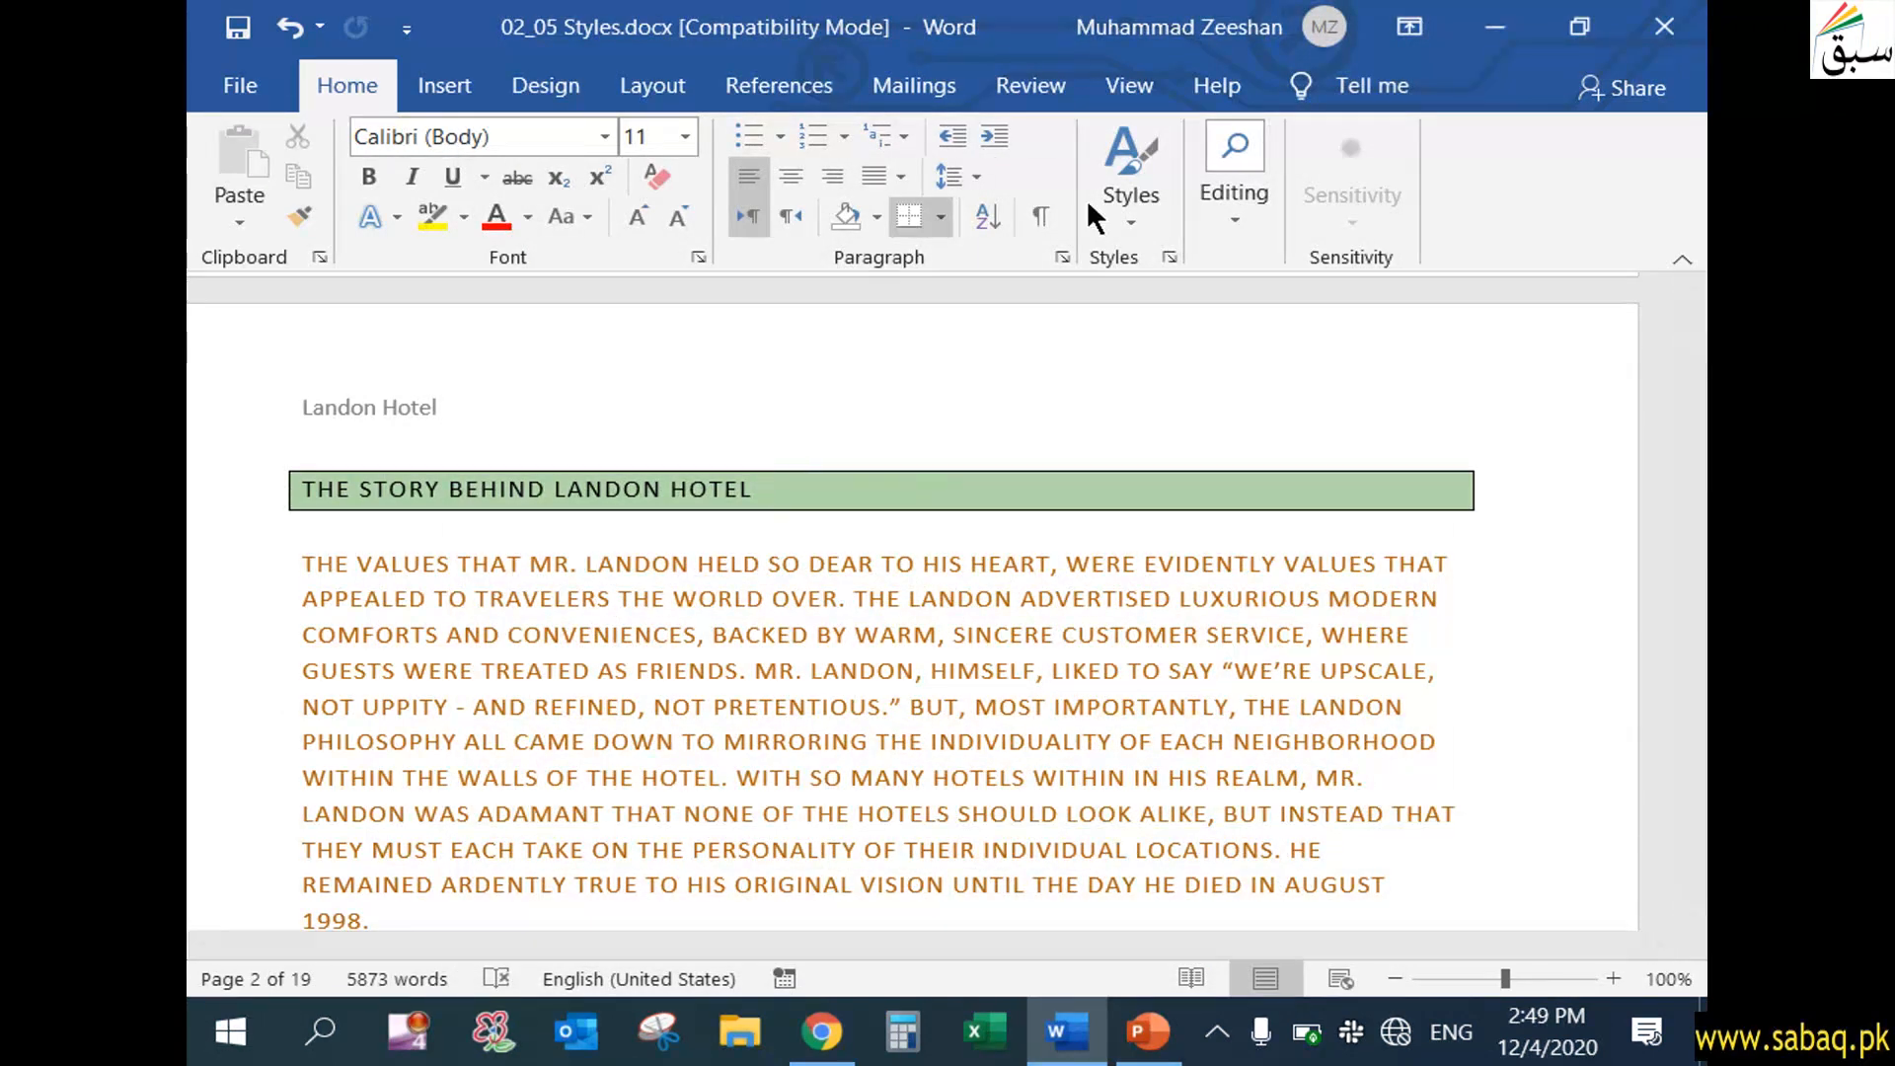
Look up My Heading Style in the style gallery and view the actions offered for it
click(1143, 198)
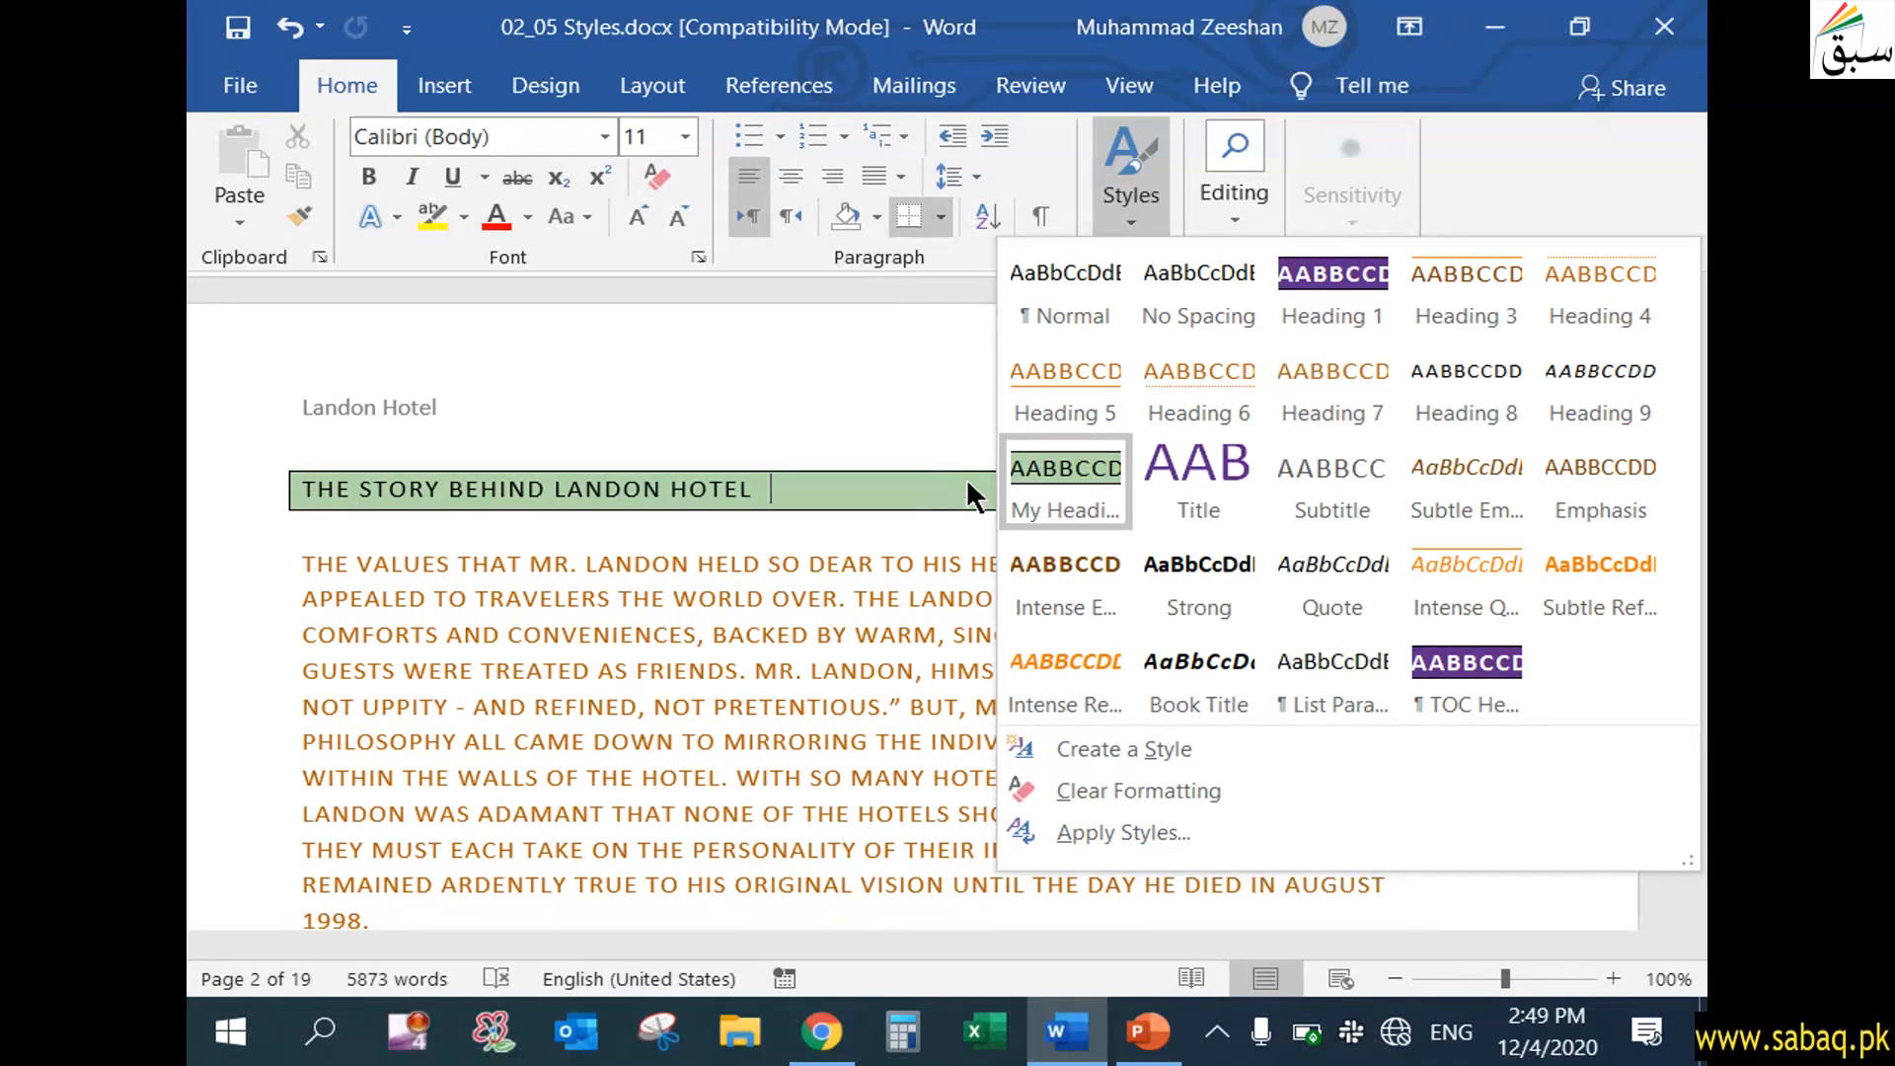
right_click(1047, 461)
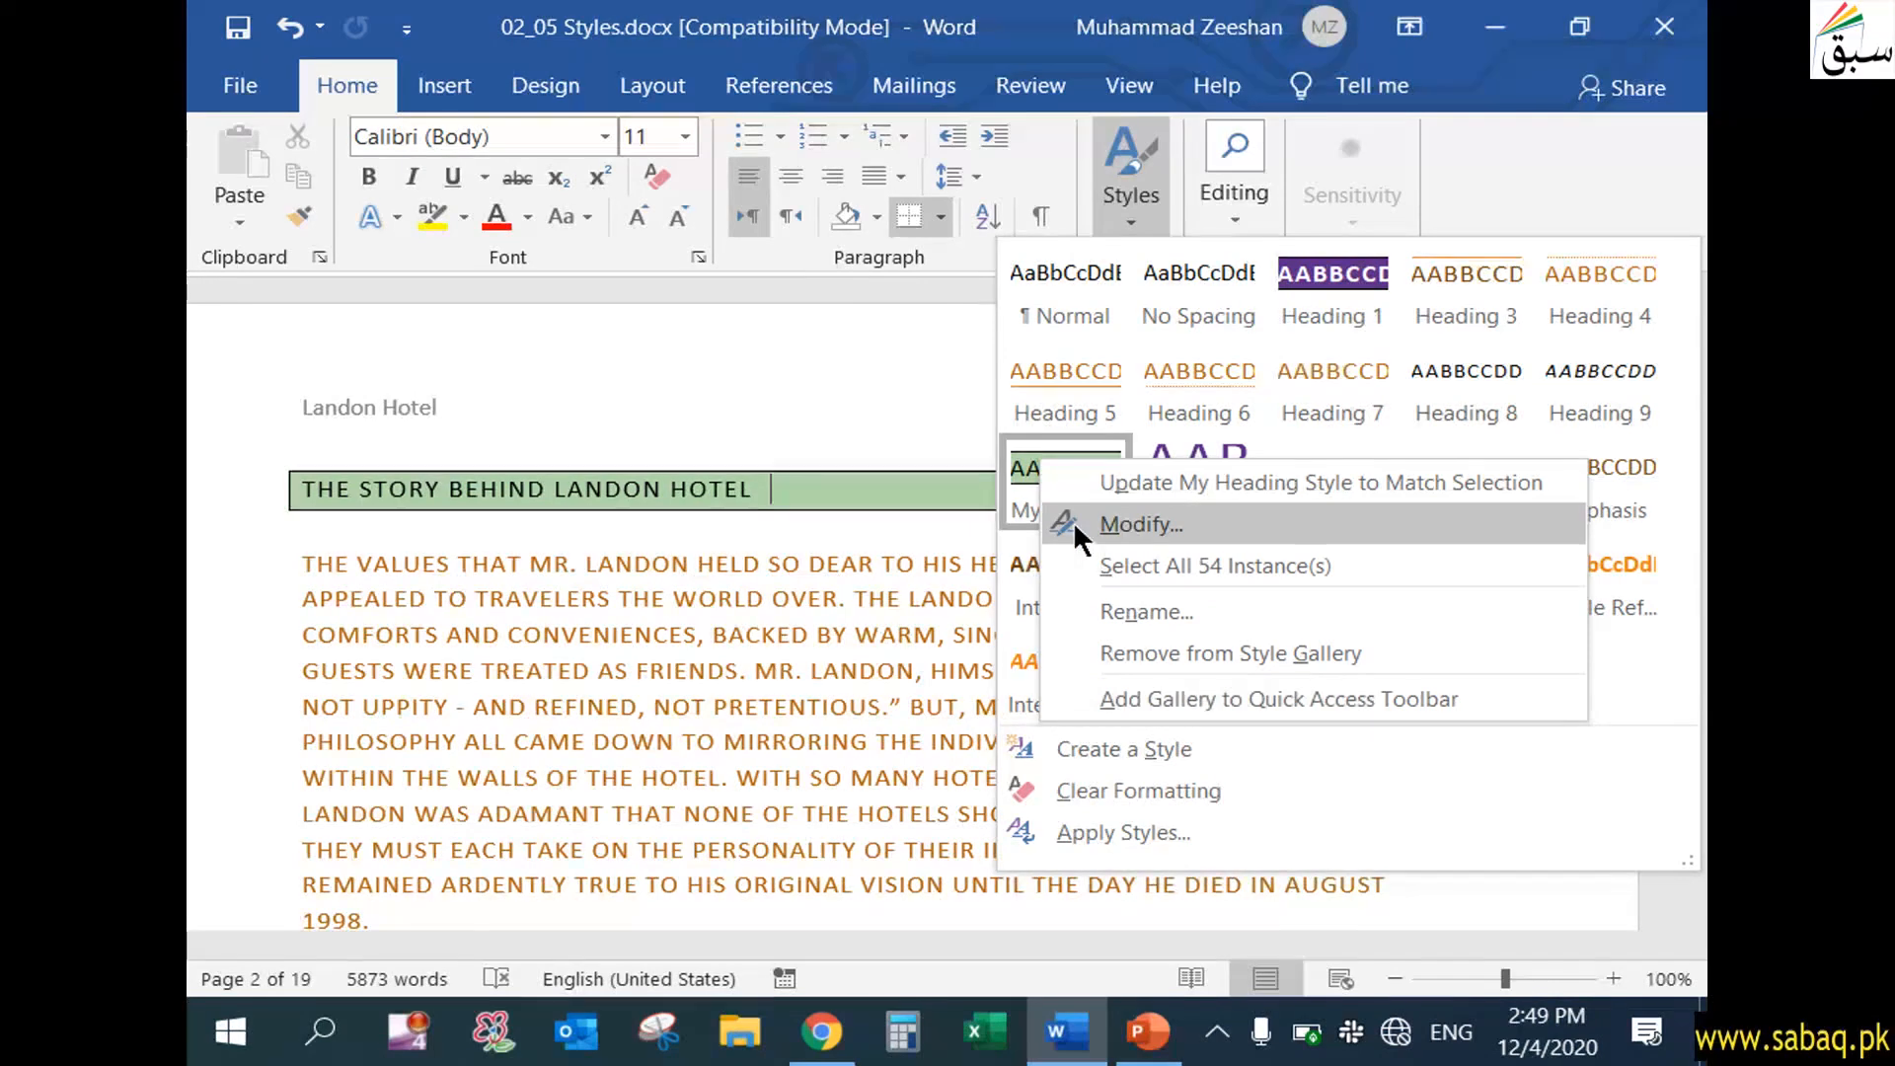
click(909, 514)
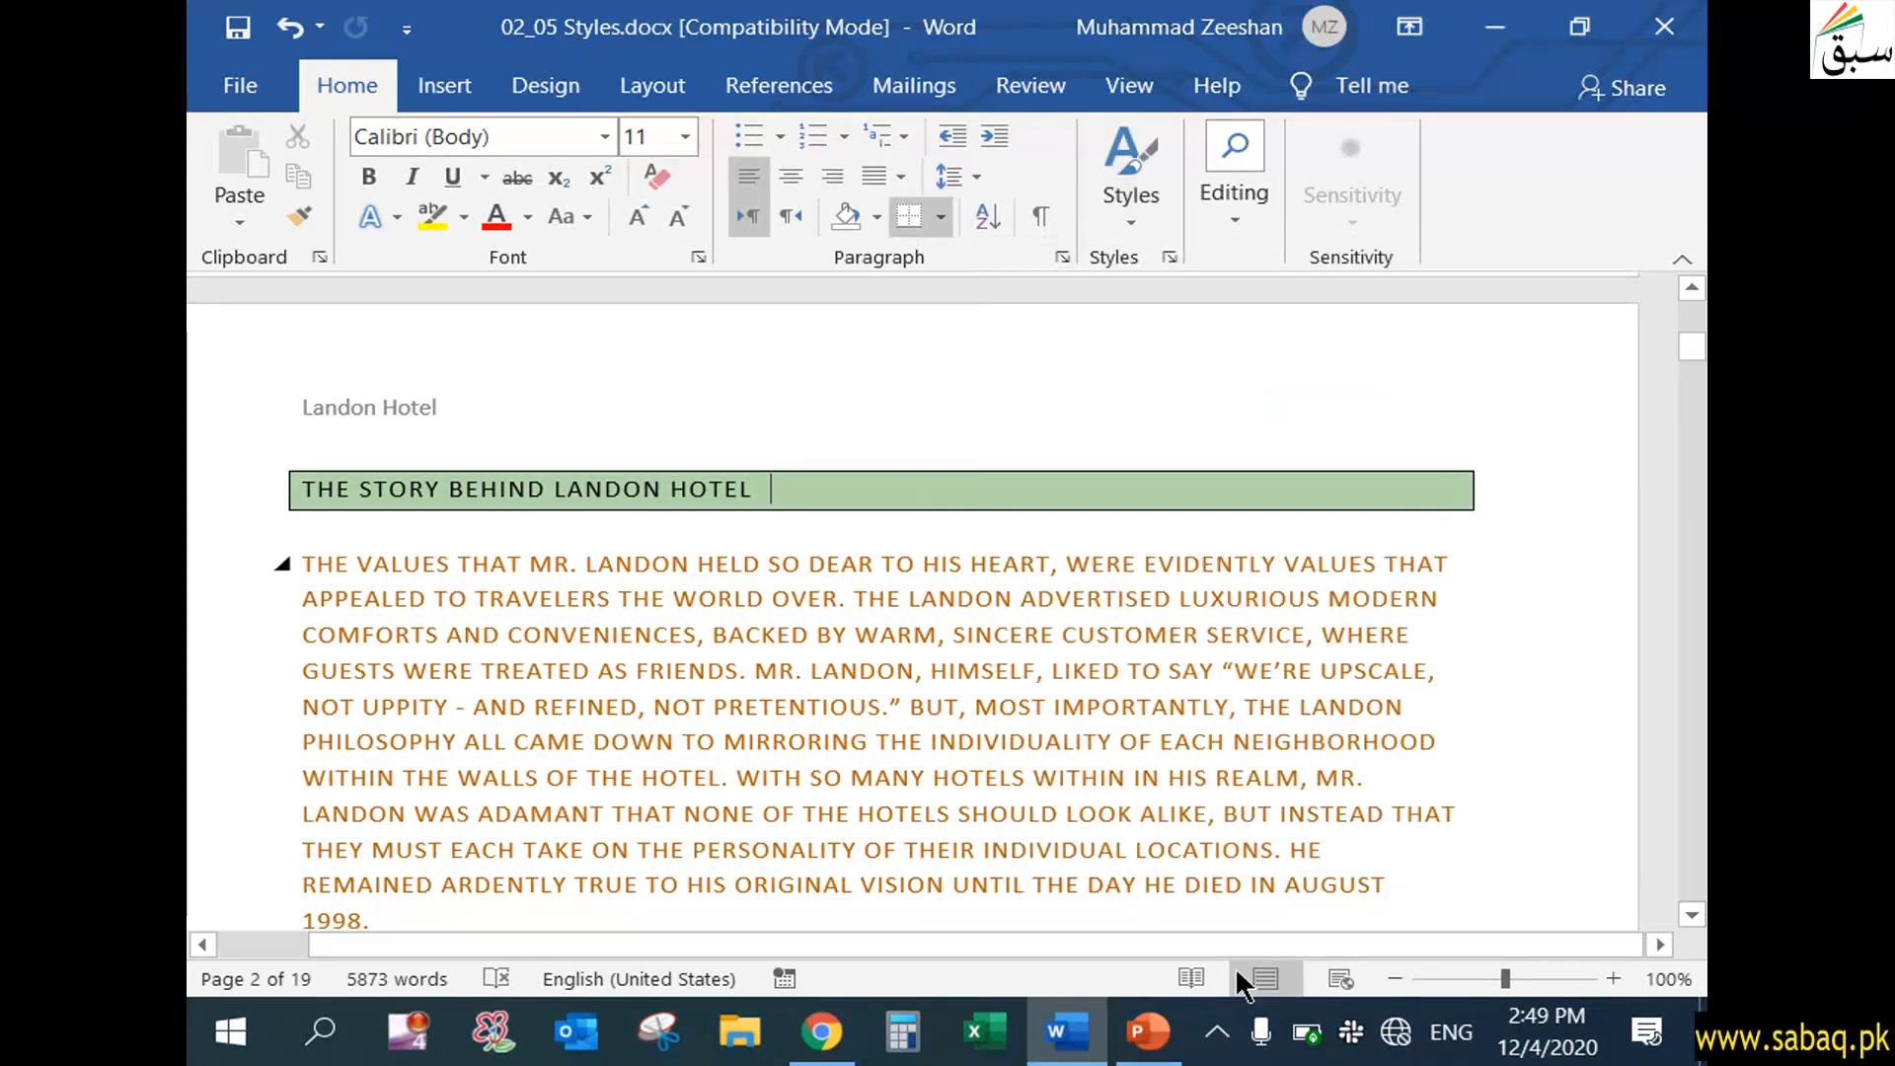
Switch to PowerPoint to check the "Apply and Edit Styles and Styles Set" presentation, and return to Word
click(1148, 1032)
click(893, 818)
click(885, 812)
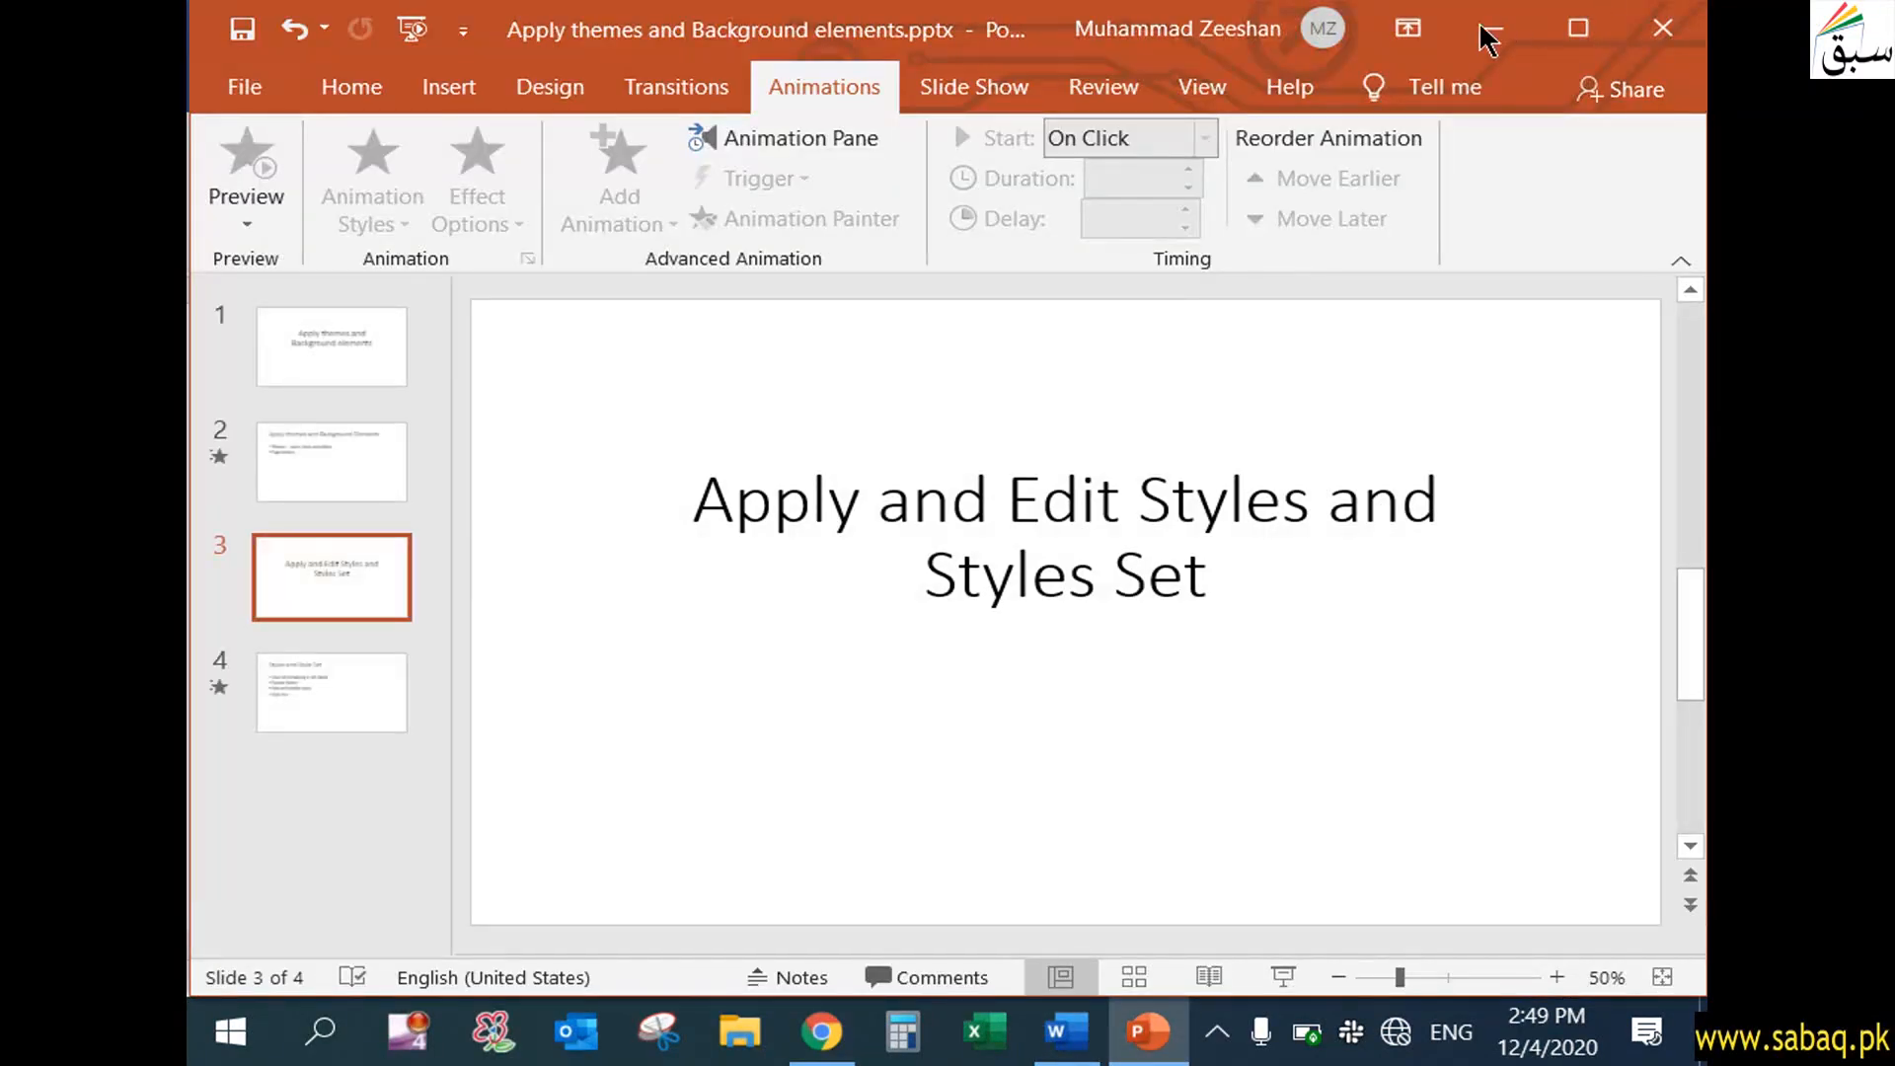
click(1487, 28)
Create a new style named "My new style" from the formatting of the "The Story Behind Landon Hotel" heading
click(1124, 221)
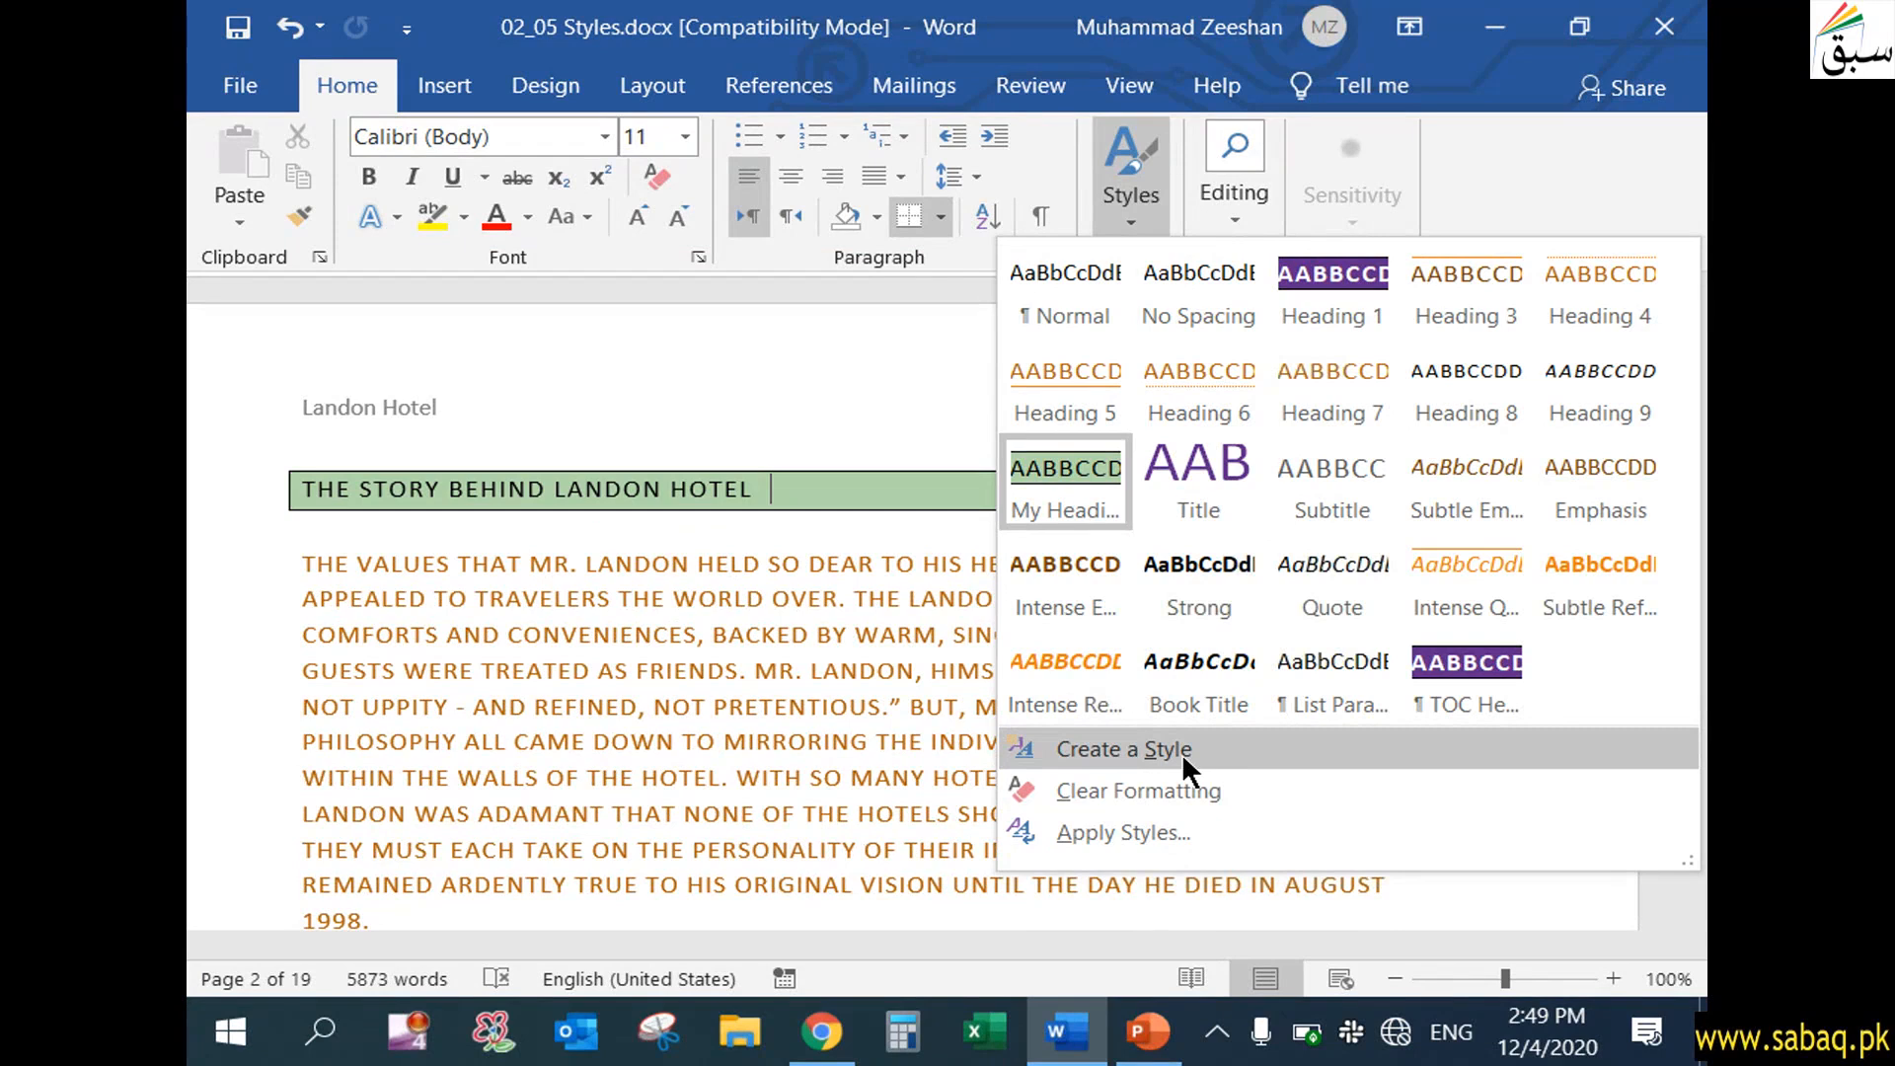
click(1214, 755)
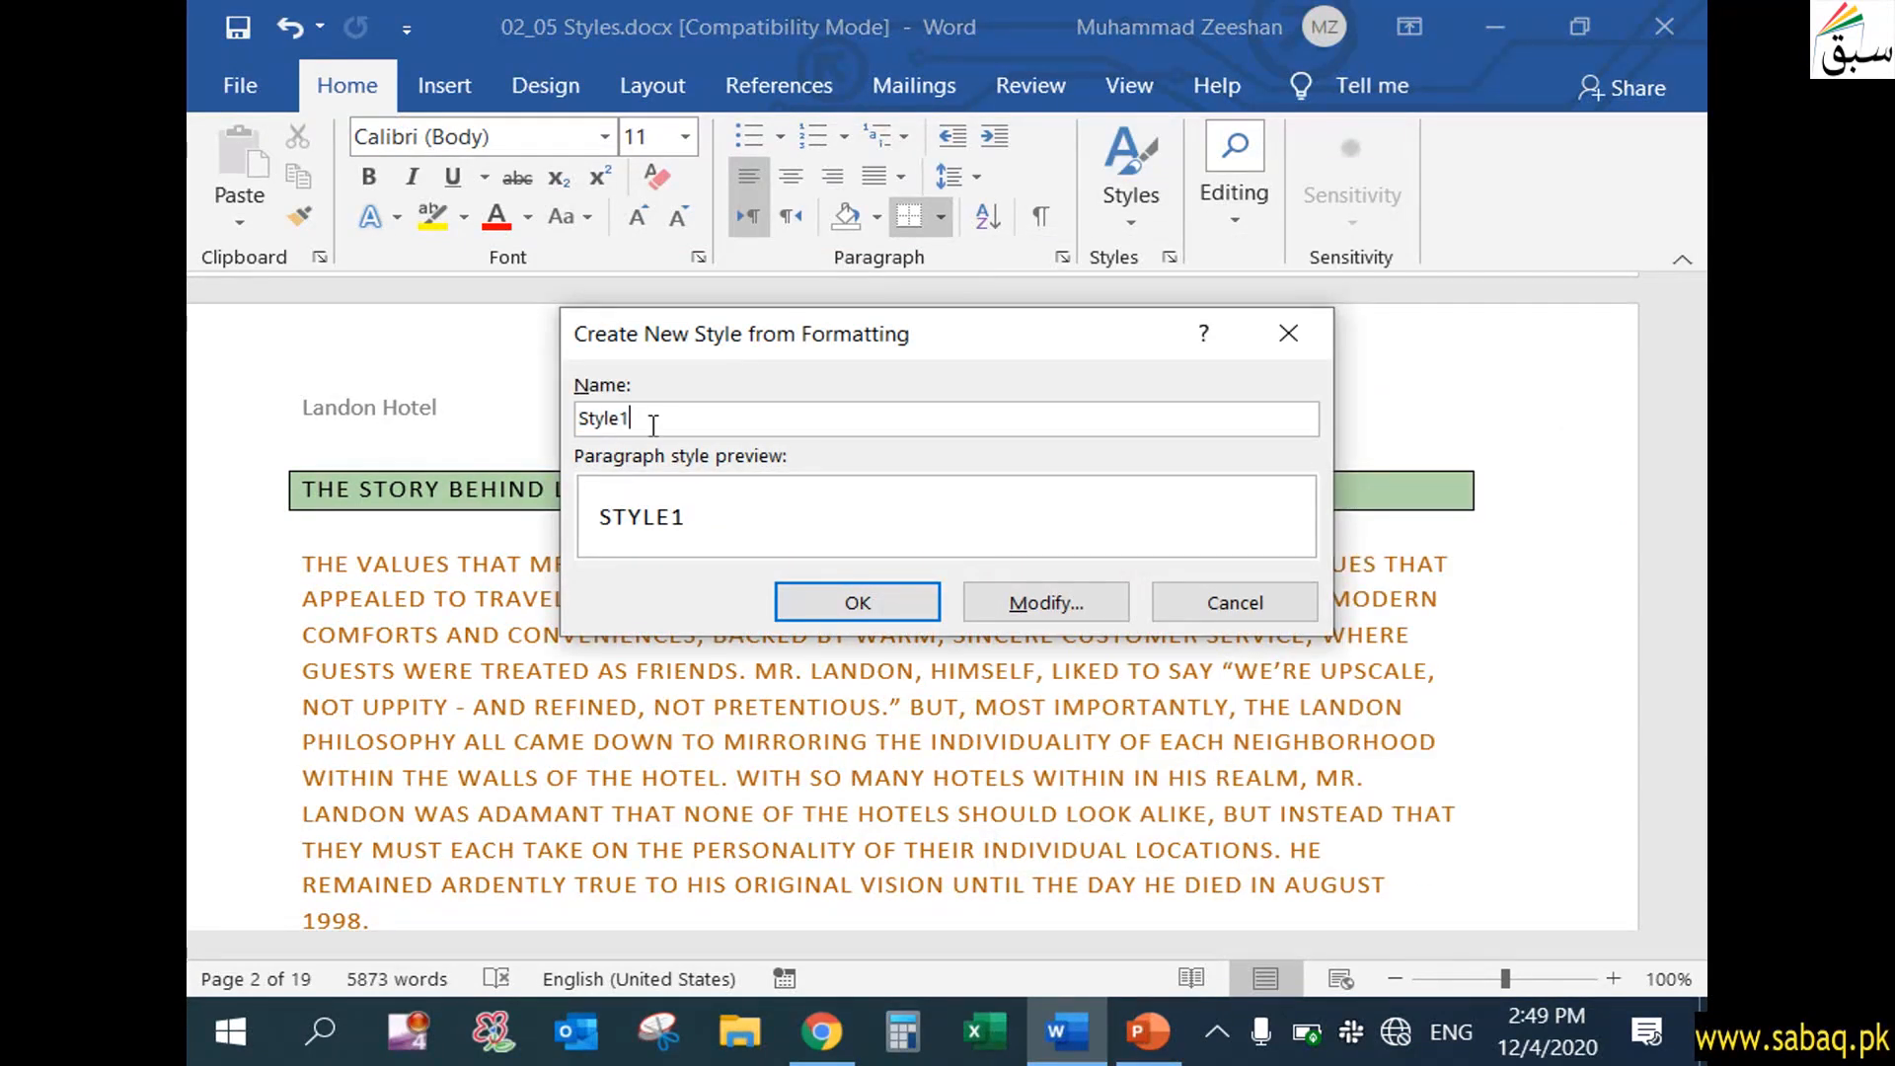
key(ctrl+a)
text(My new style)
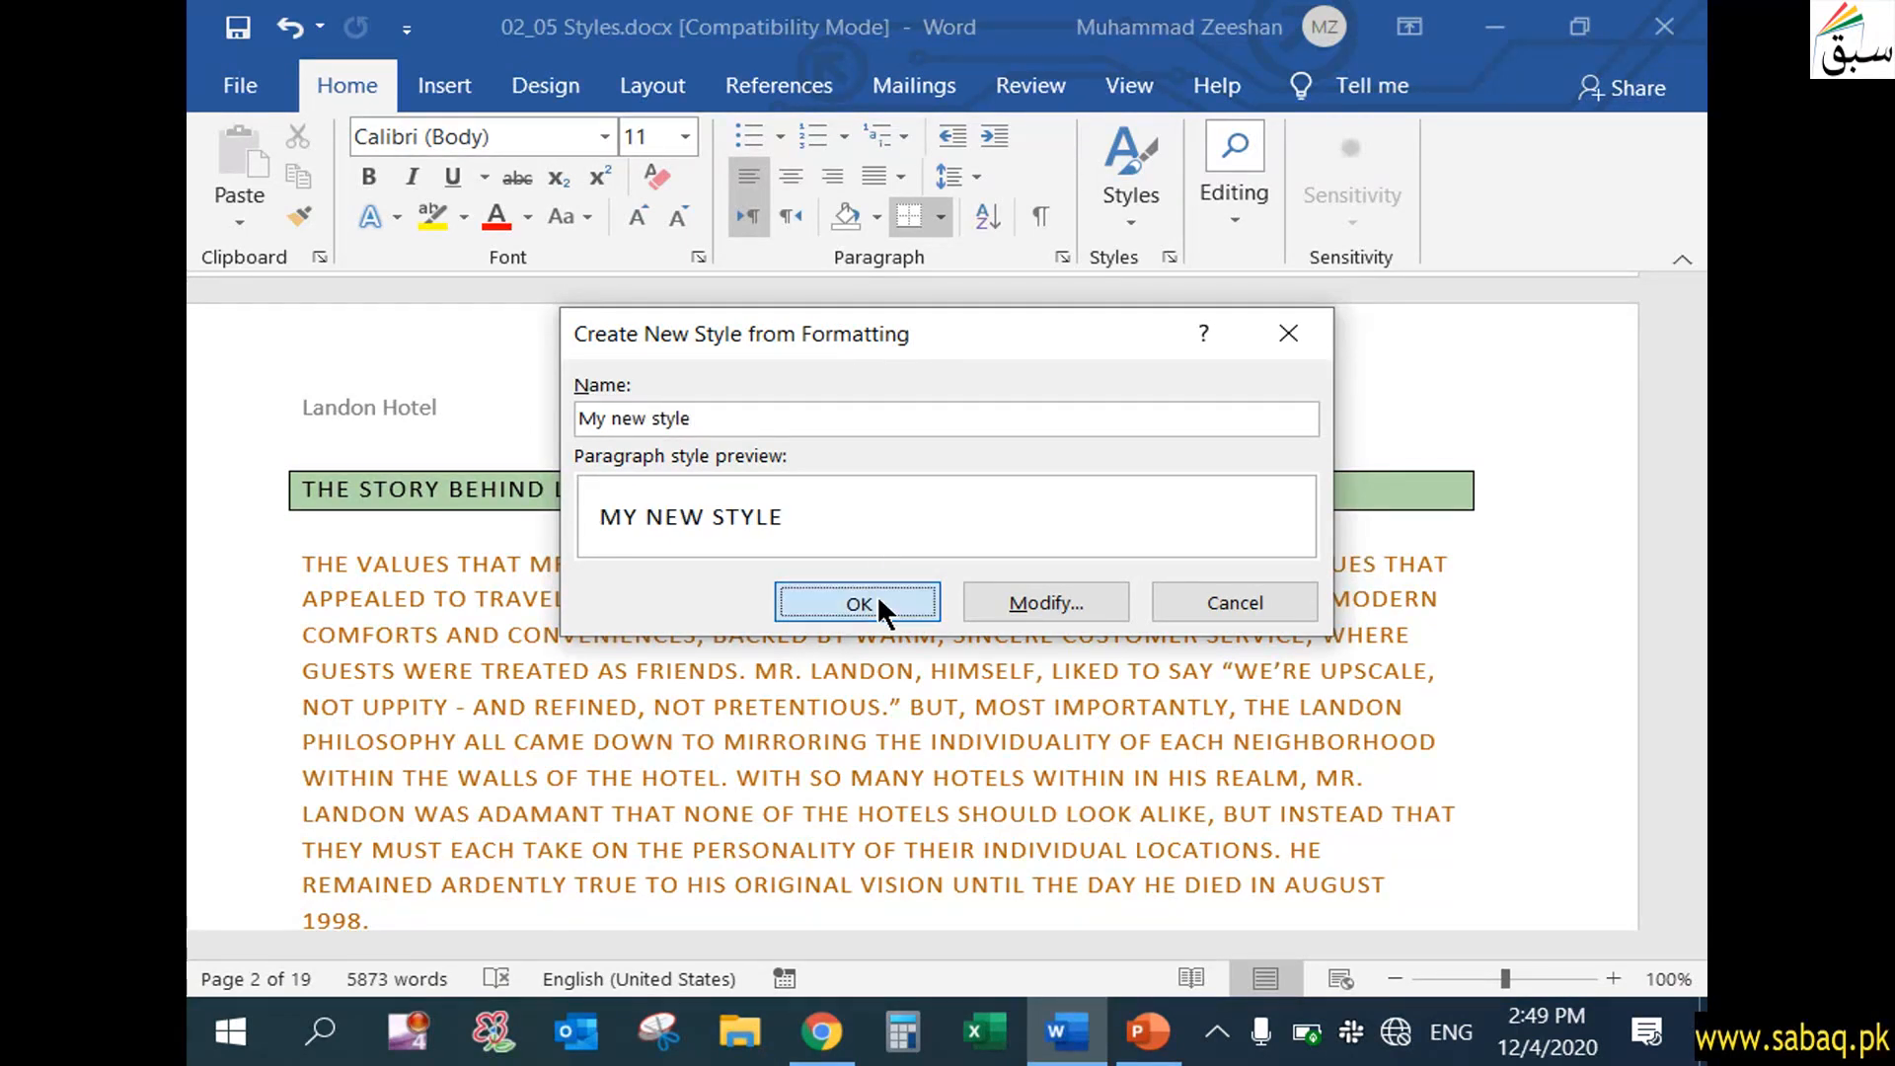
click(877, 599)
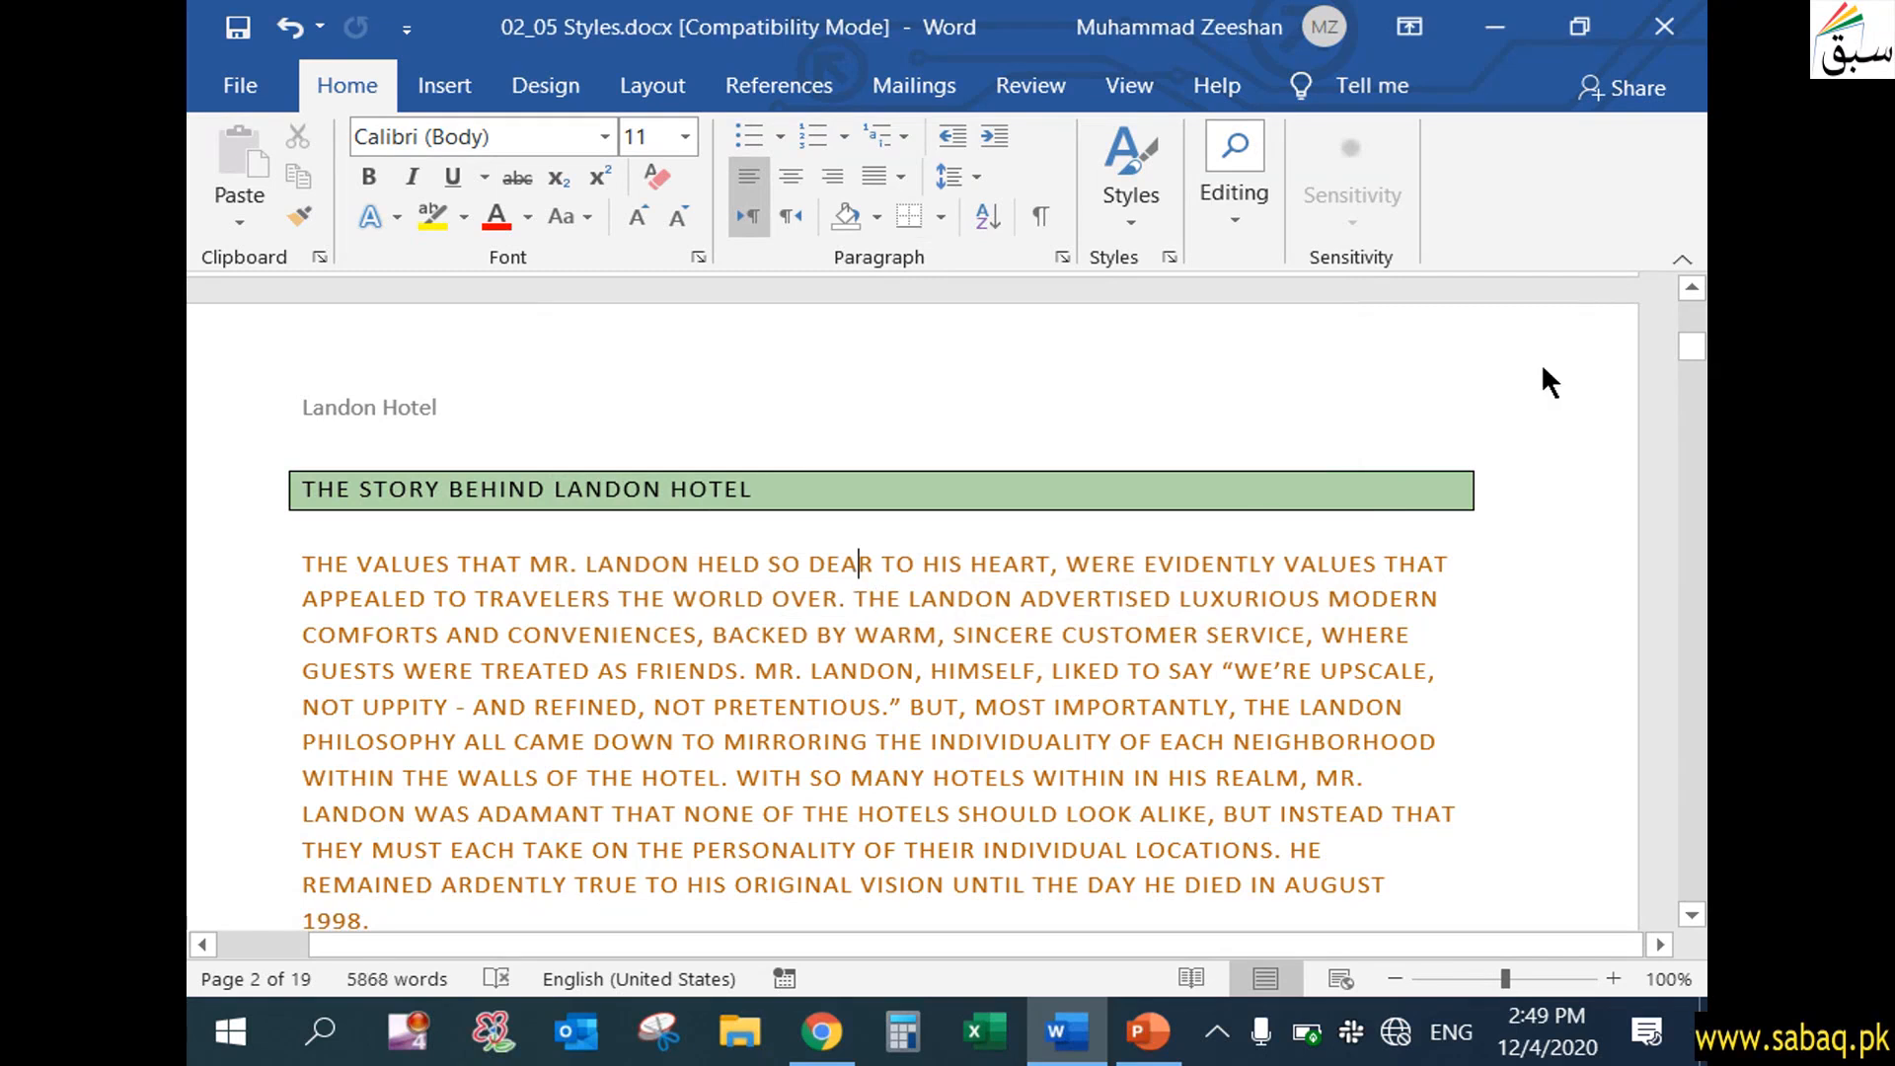
Set up another new style, Style1, from the first story paragraph's formatting and base it on Heading 1
drag(1690, 351, 1692, 301)
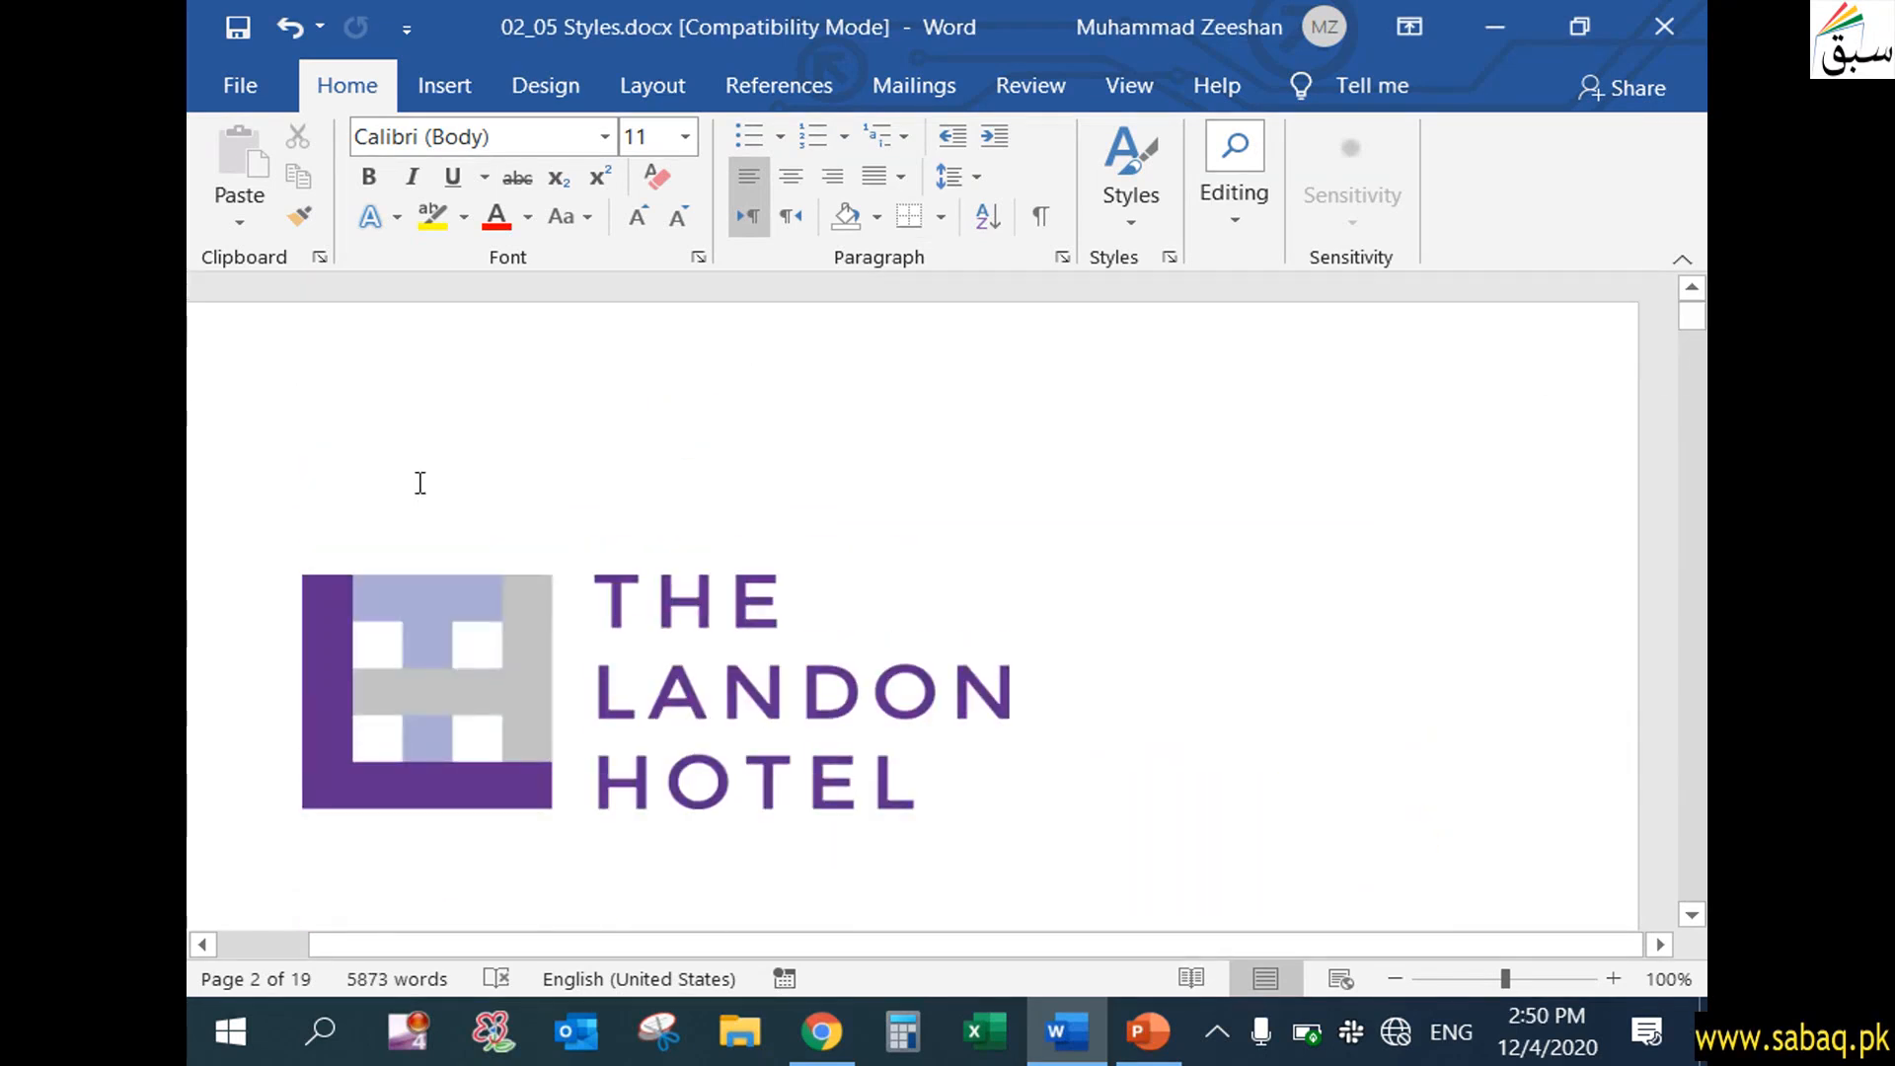
click(1128, 207)
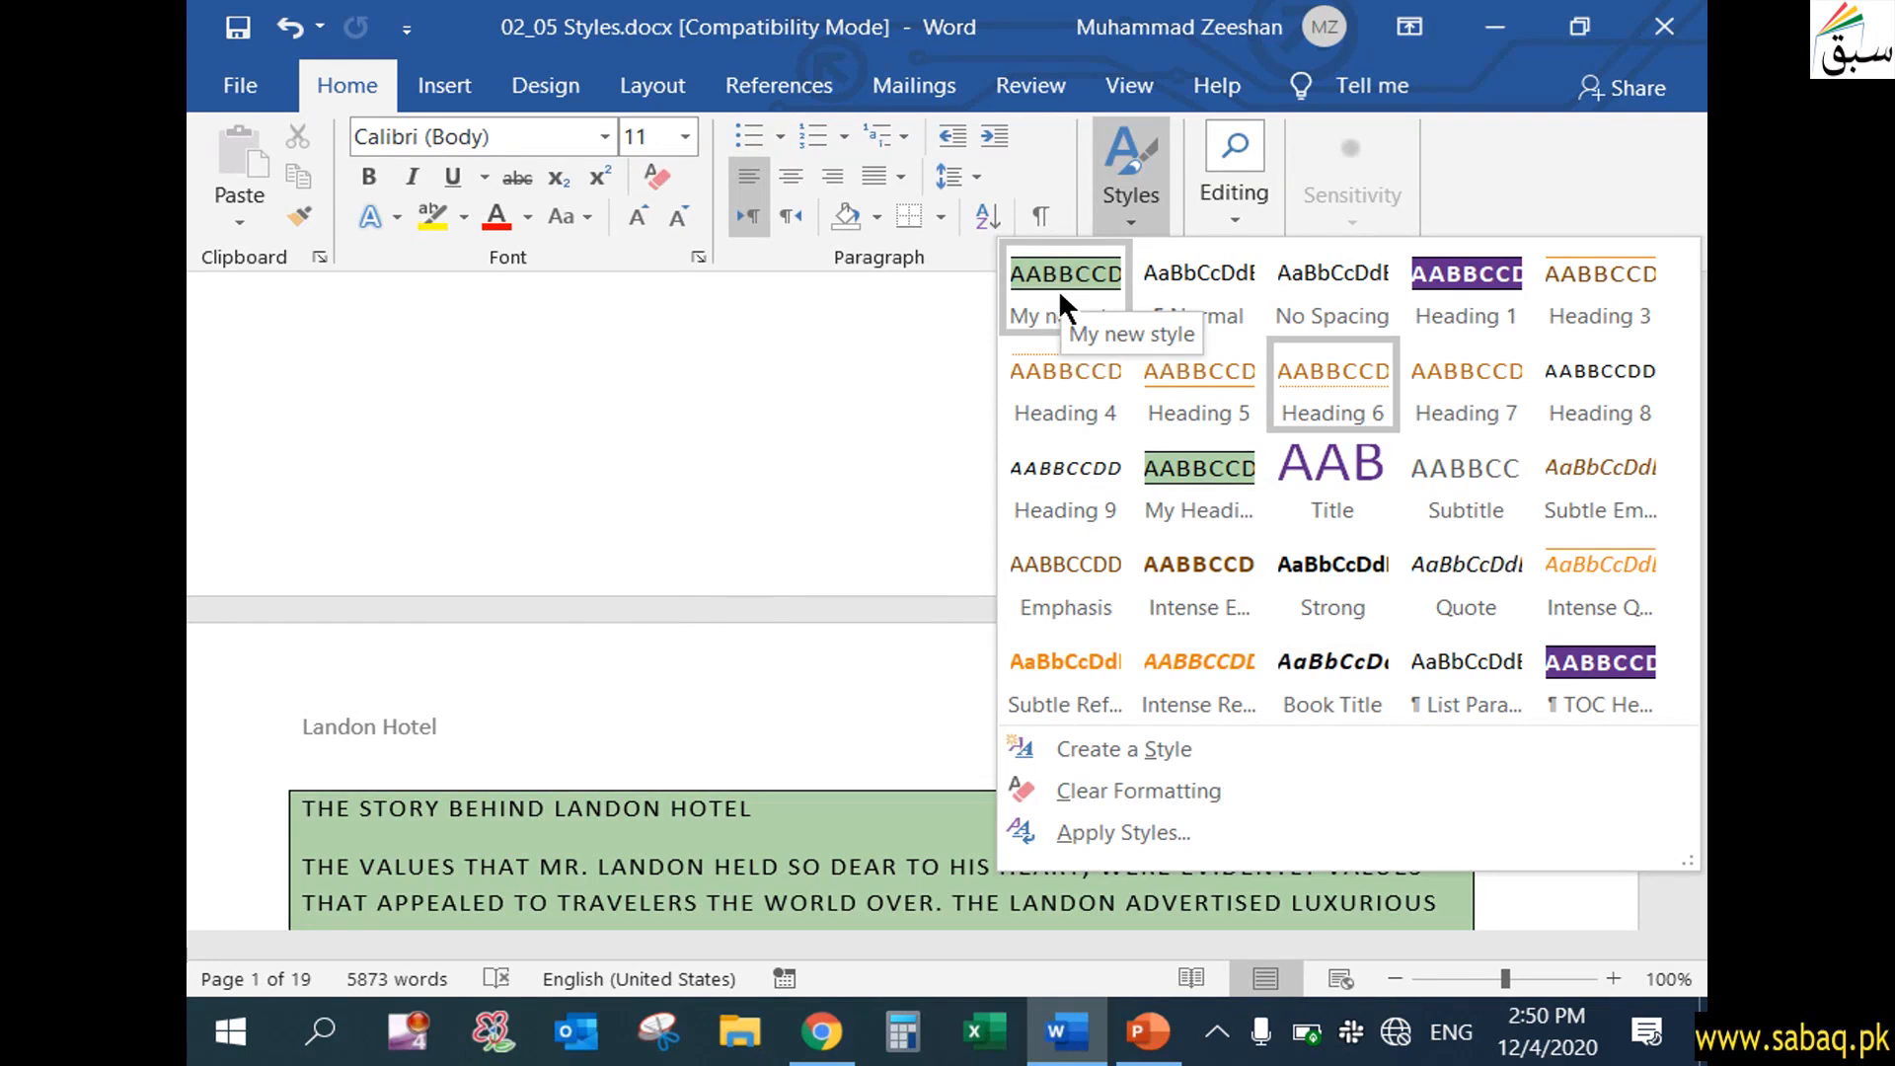
click(1164, 748)
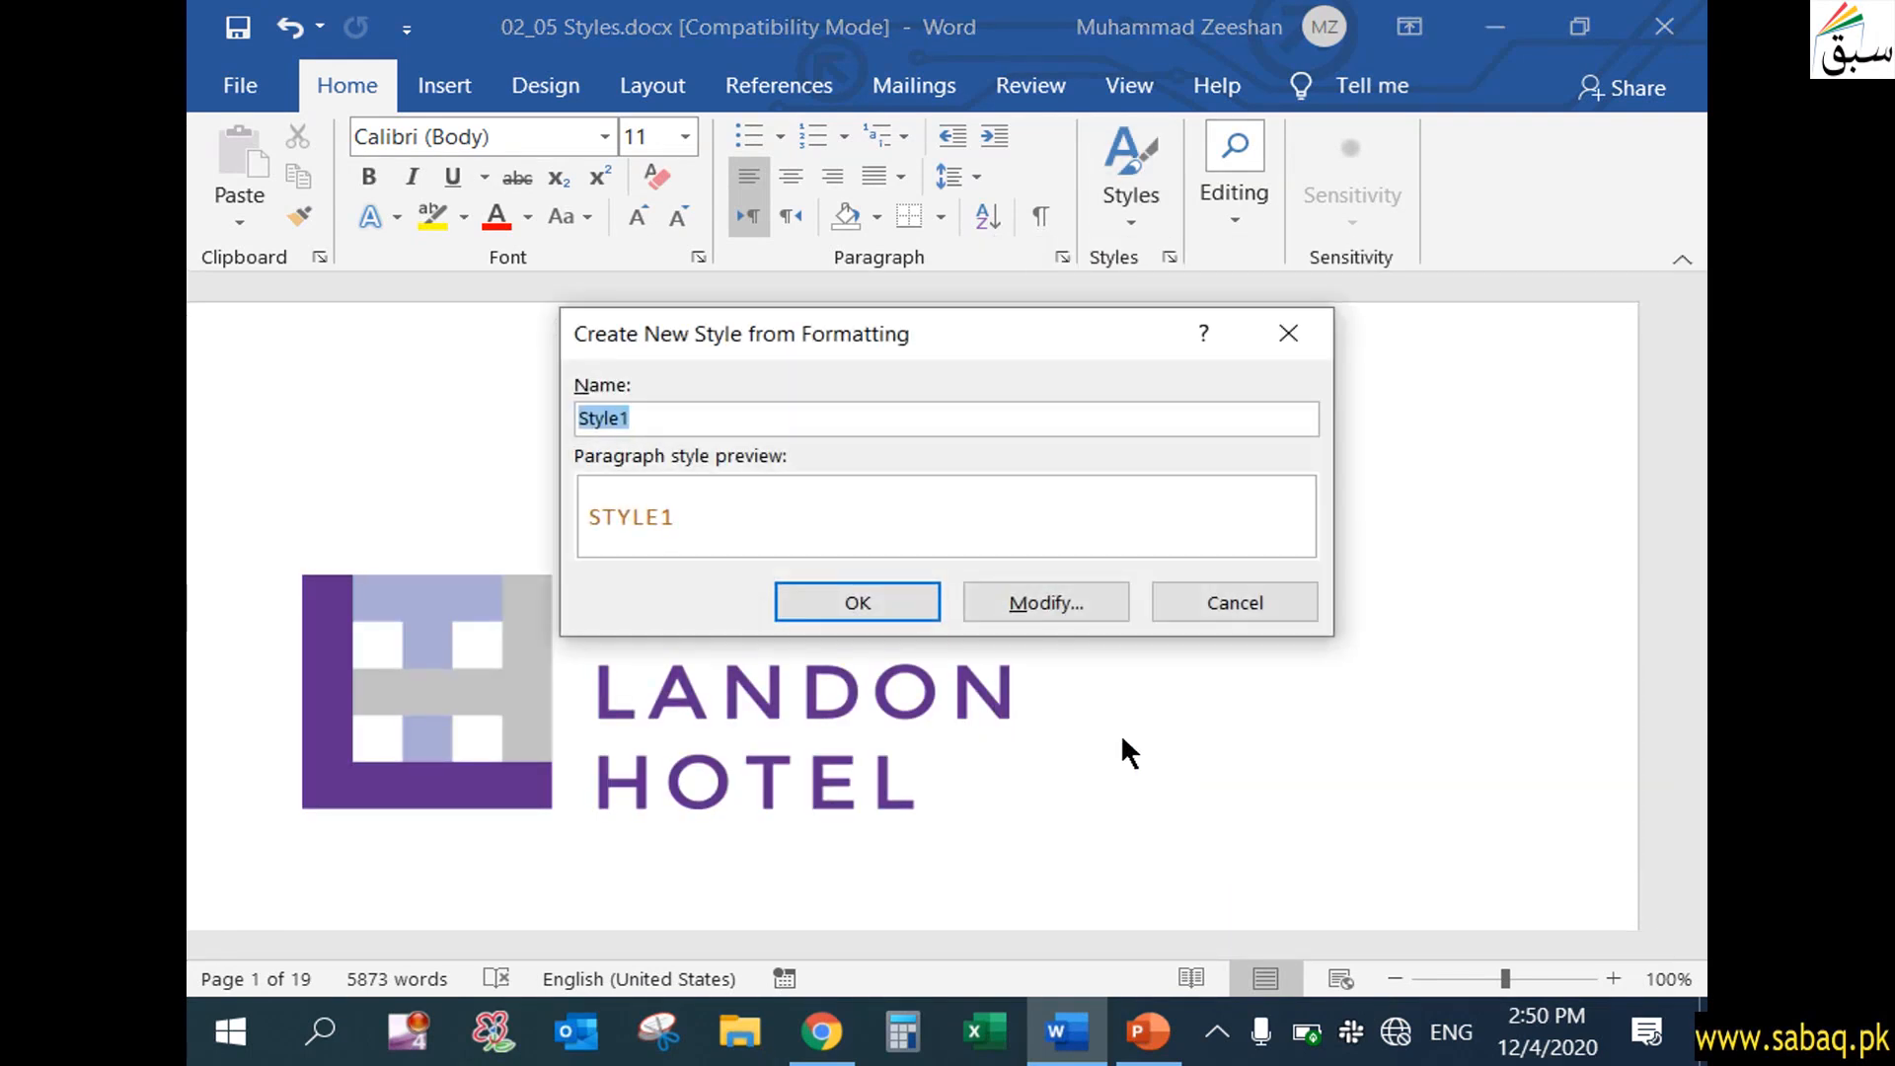
click(1048, 603)
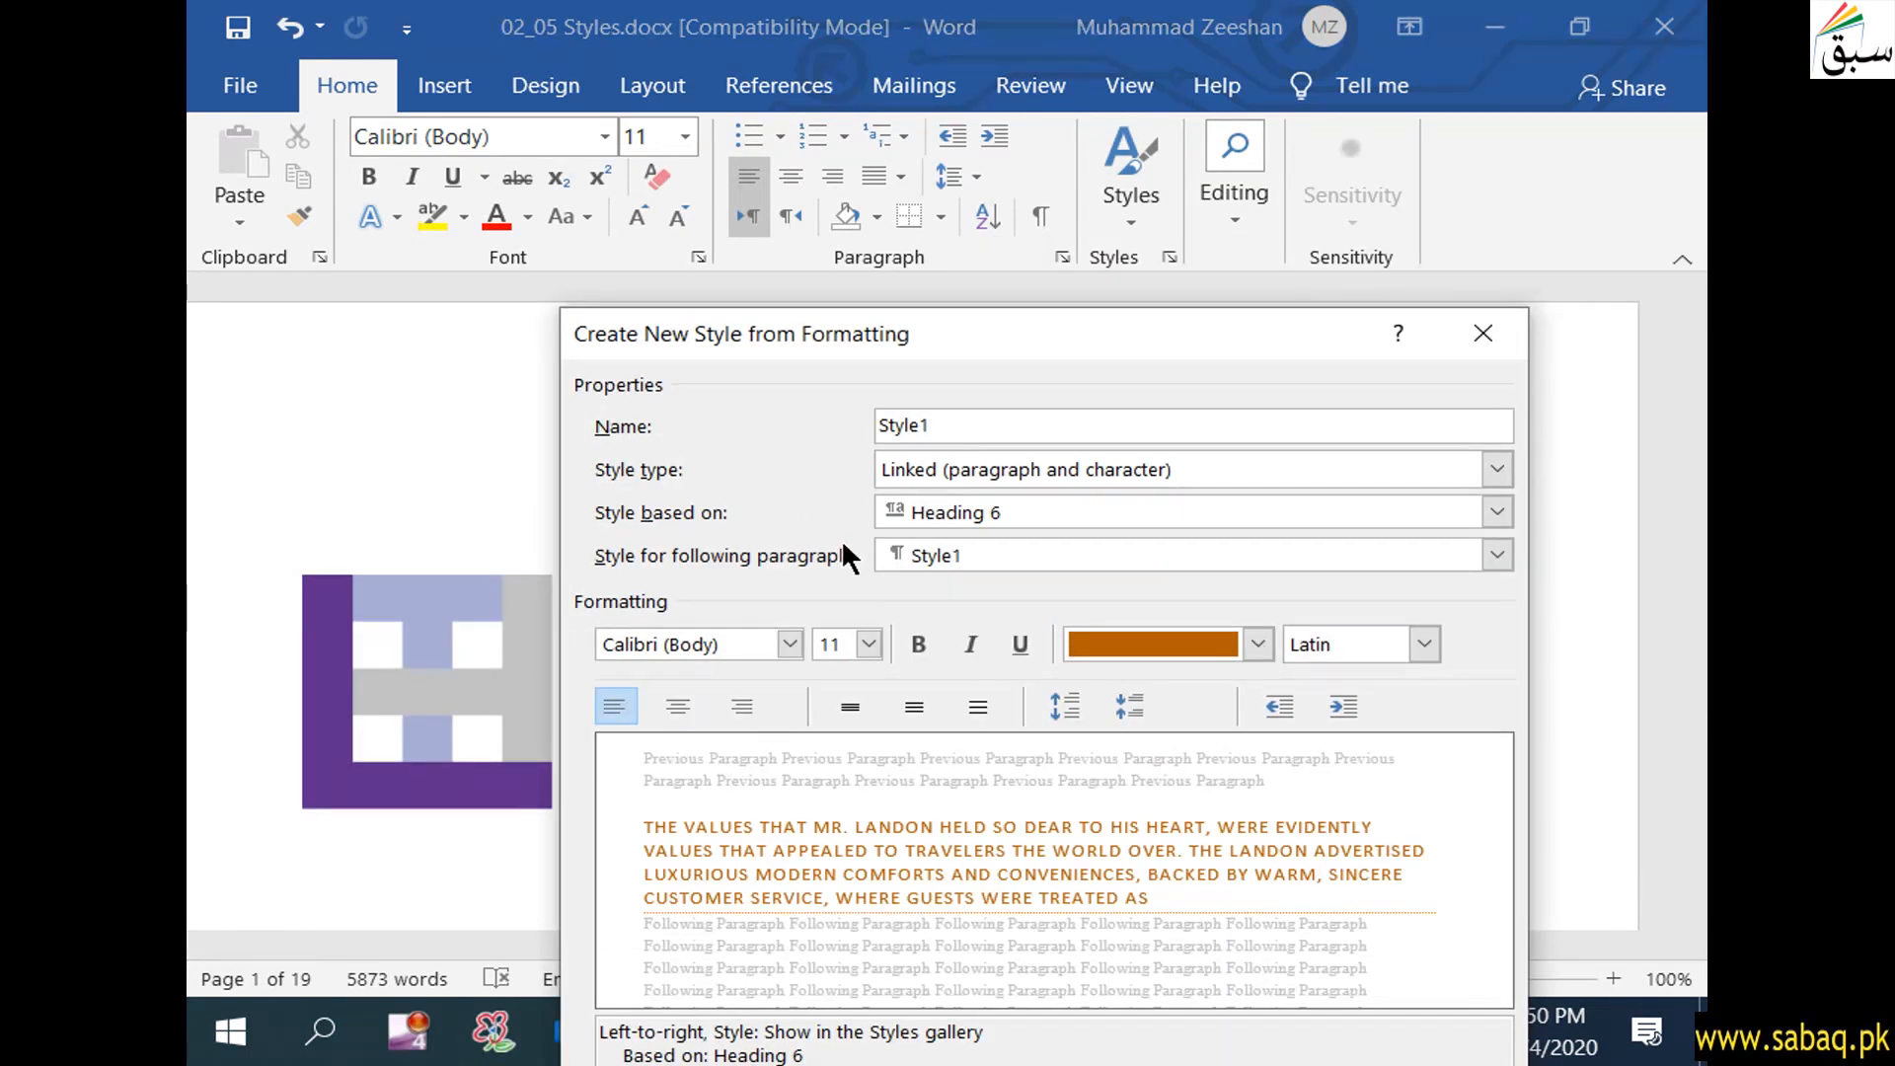
drag(914, 332, 812, 73)
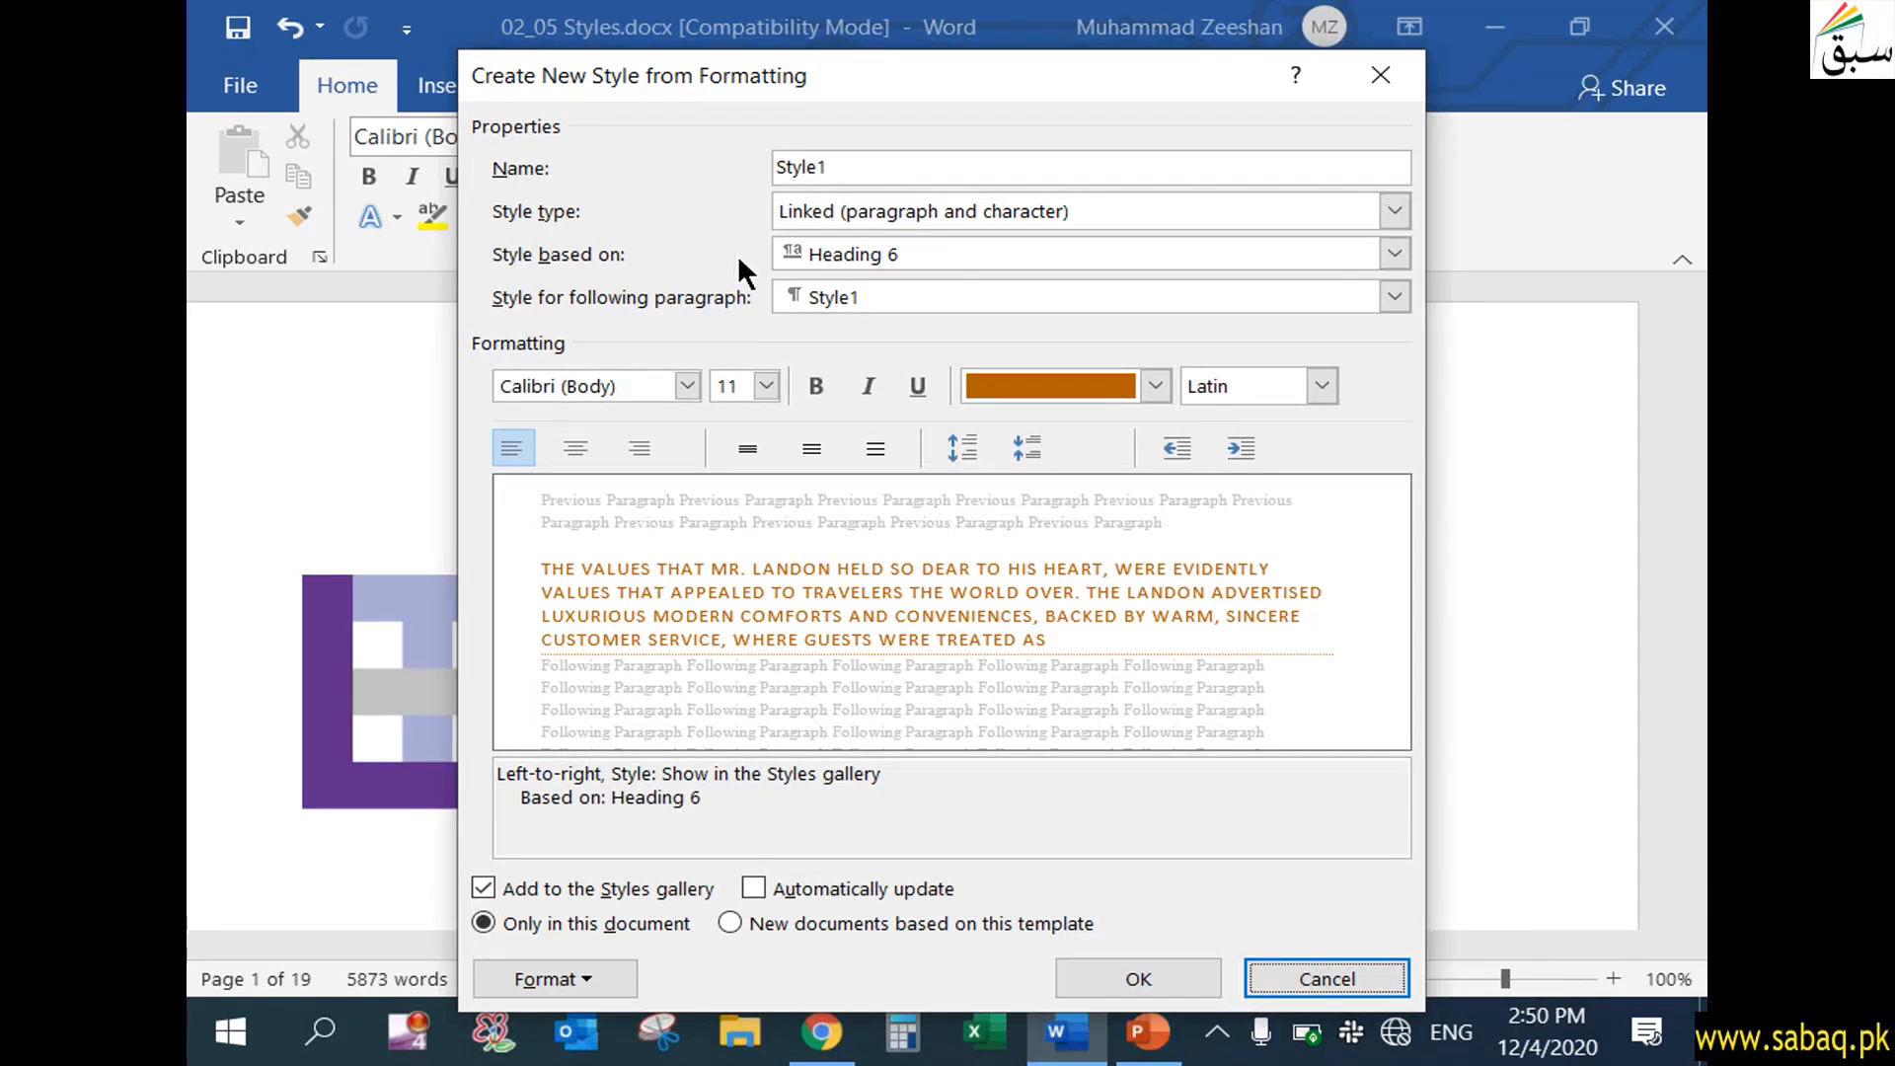
click(1394, 255)
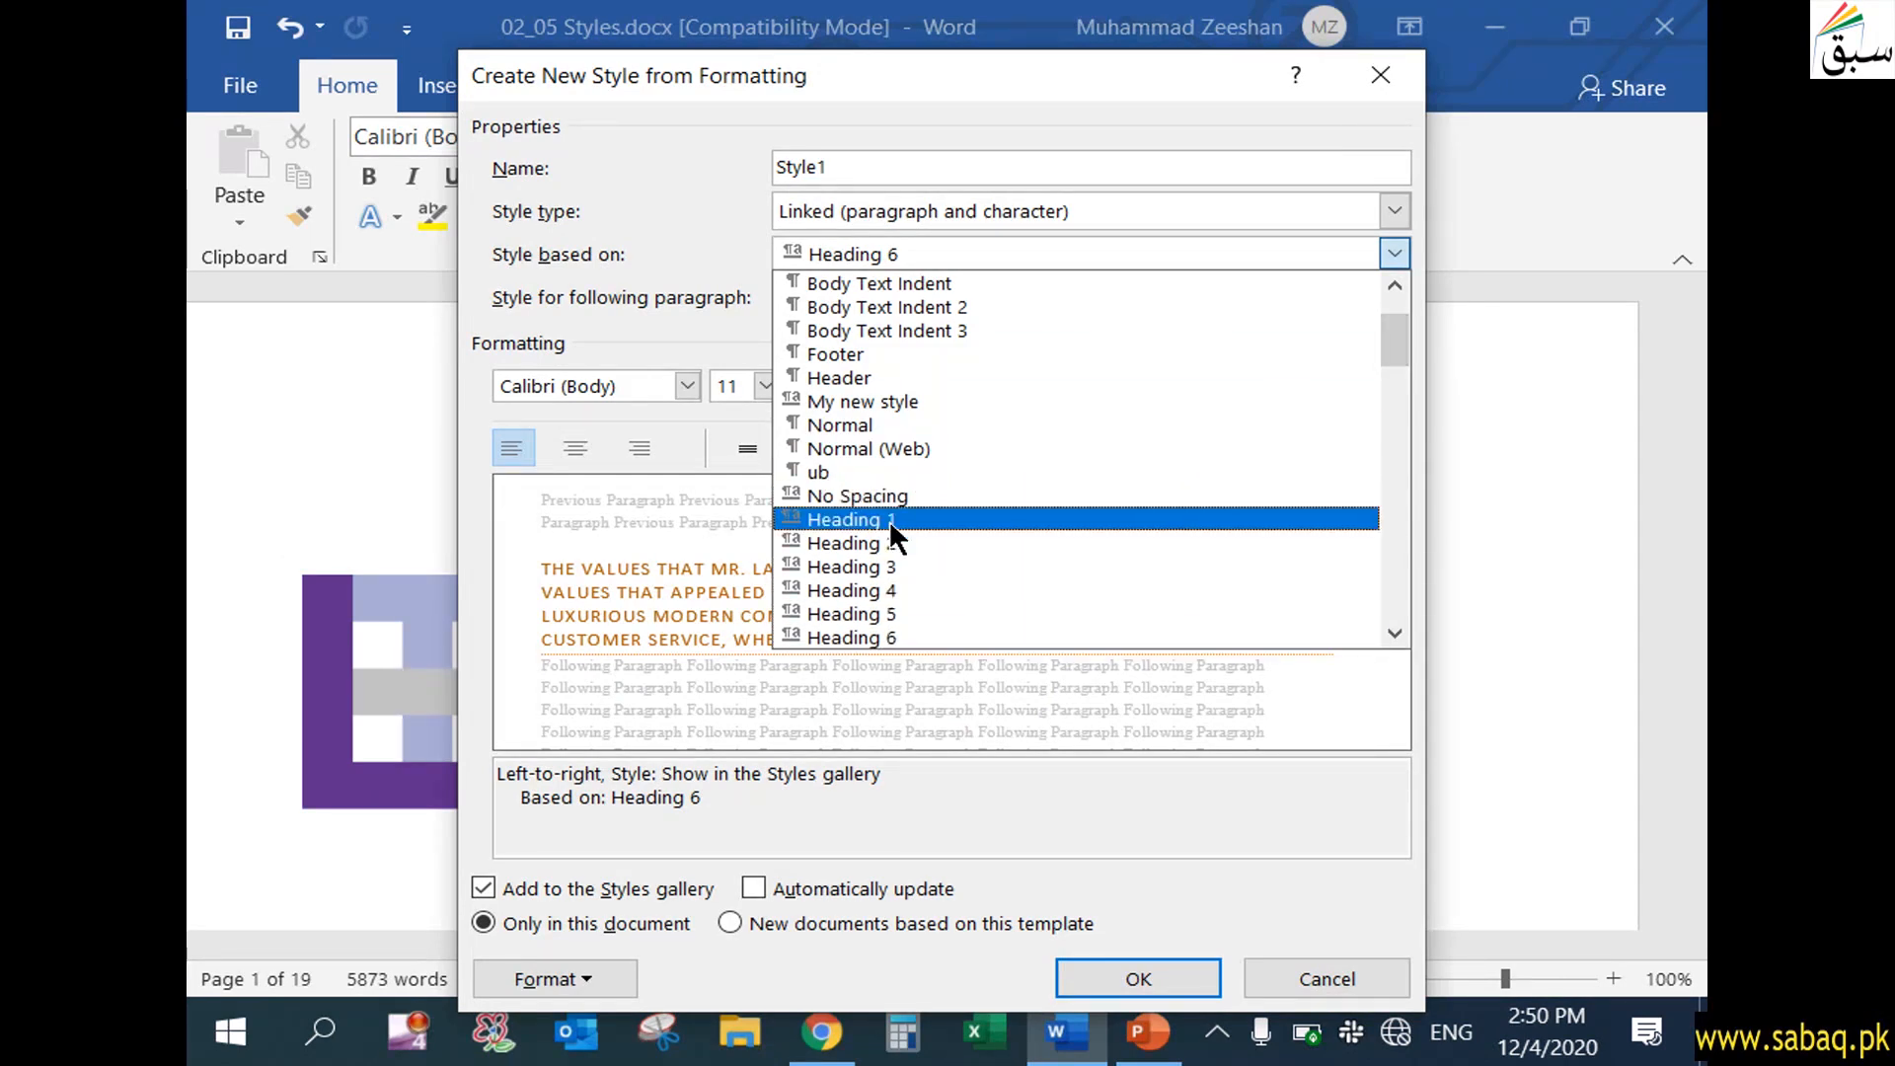
click(920, 518)
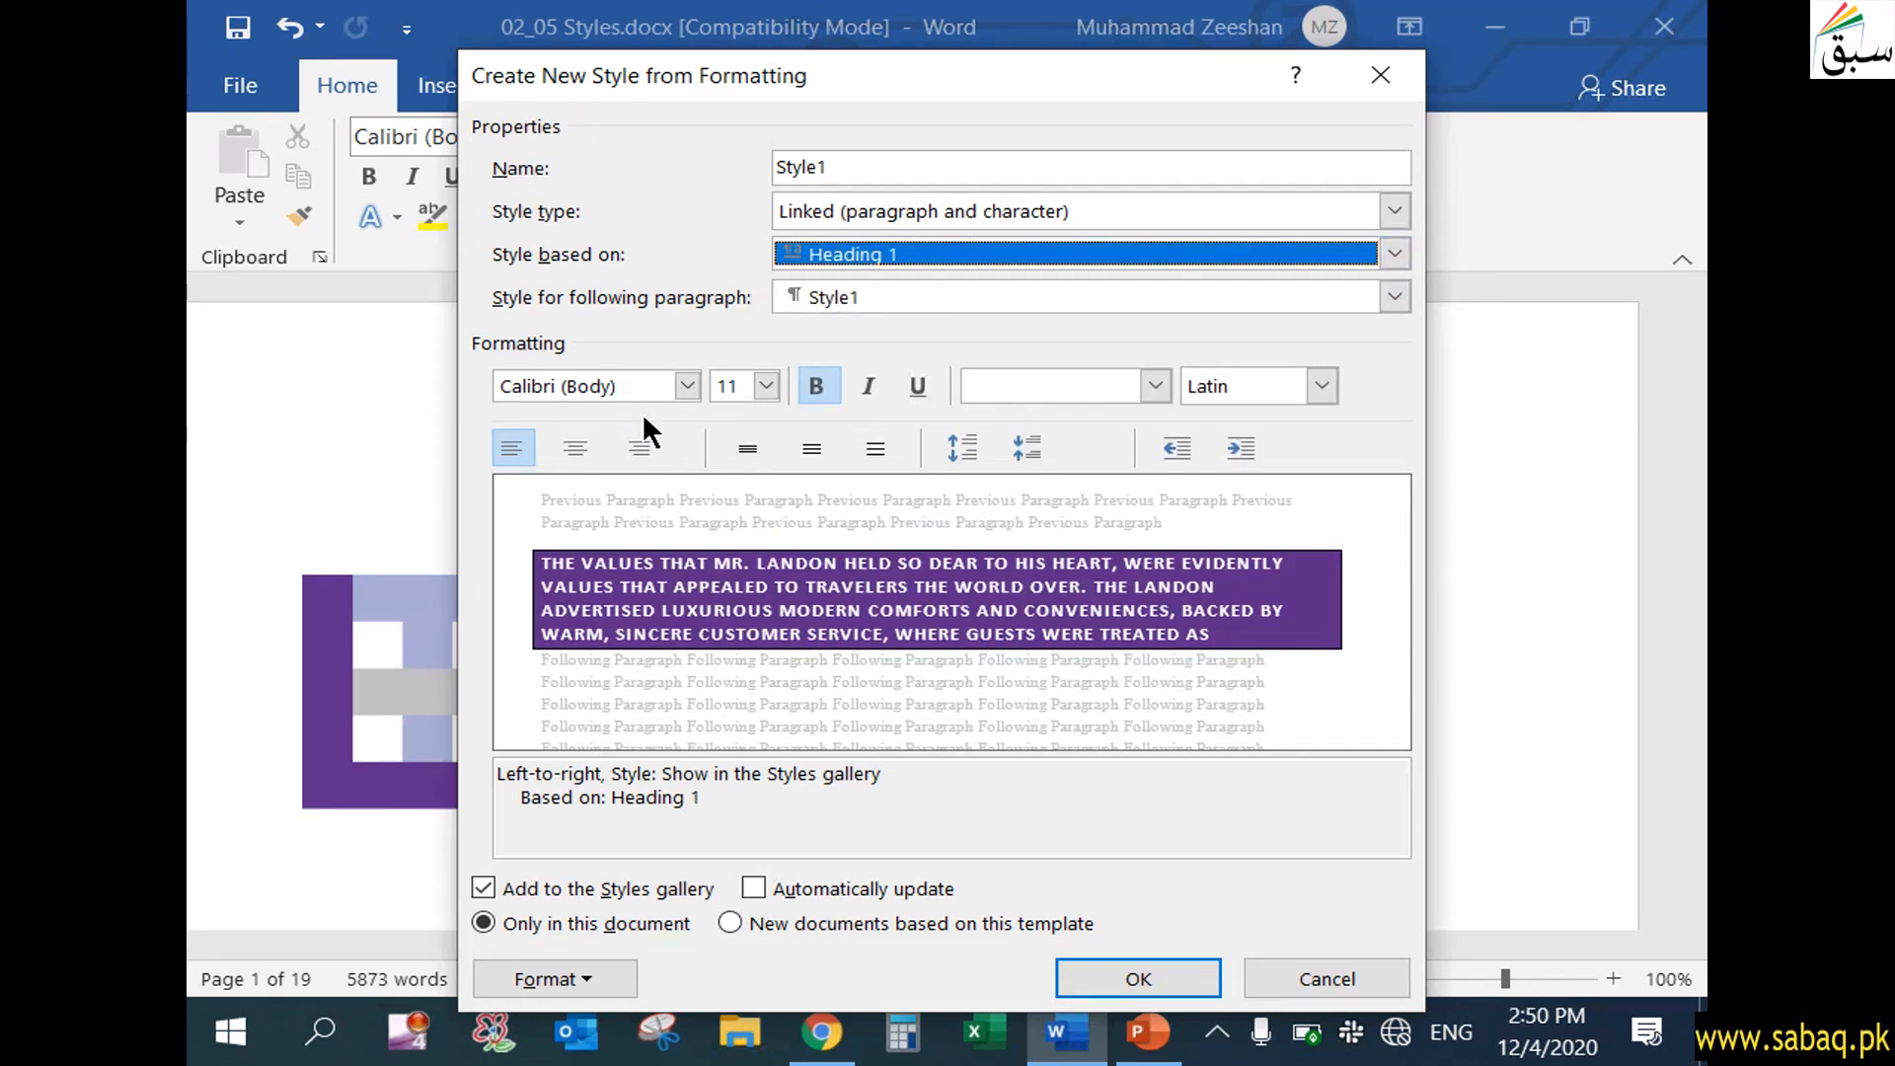
Review the font and size choices for Style1, keep Calibri (Body) 11, and create the style
click(685, 387)
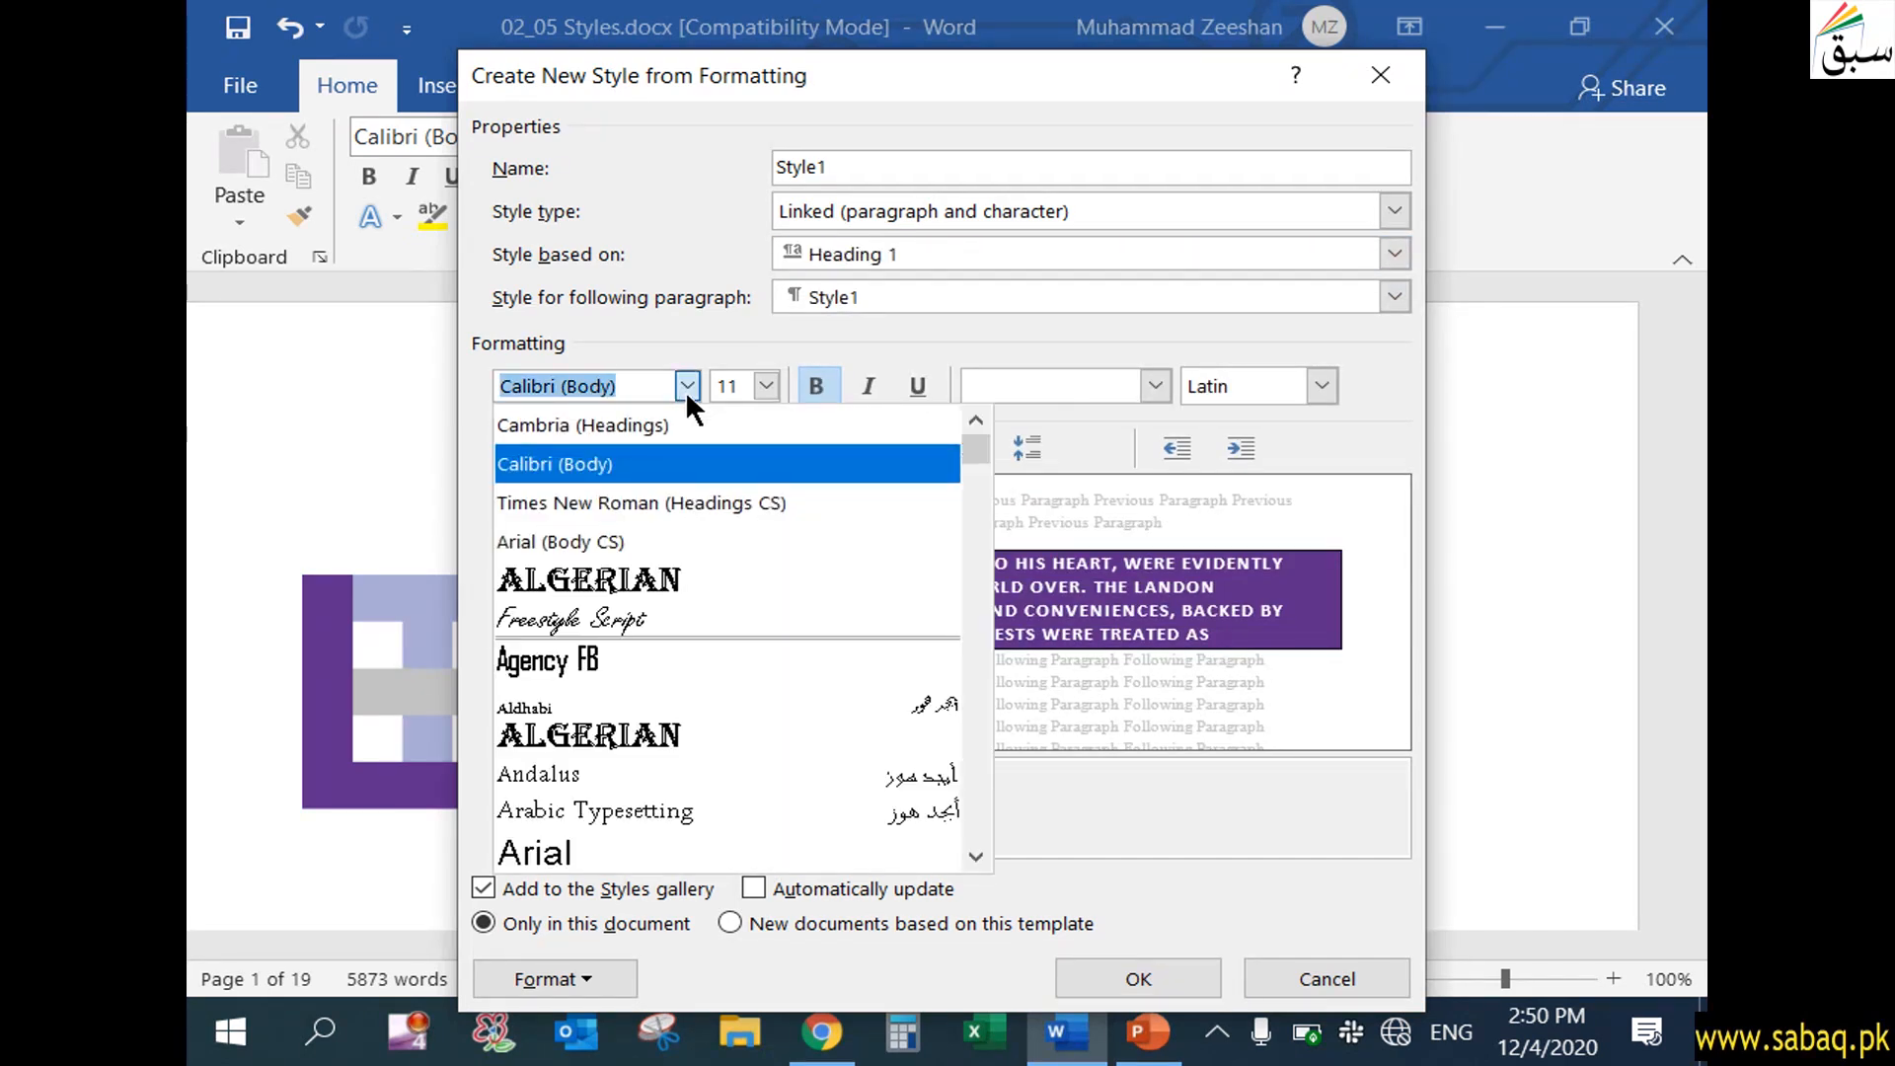
click(685, 389)
click(767, 387)
click(767, 387)
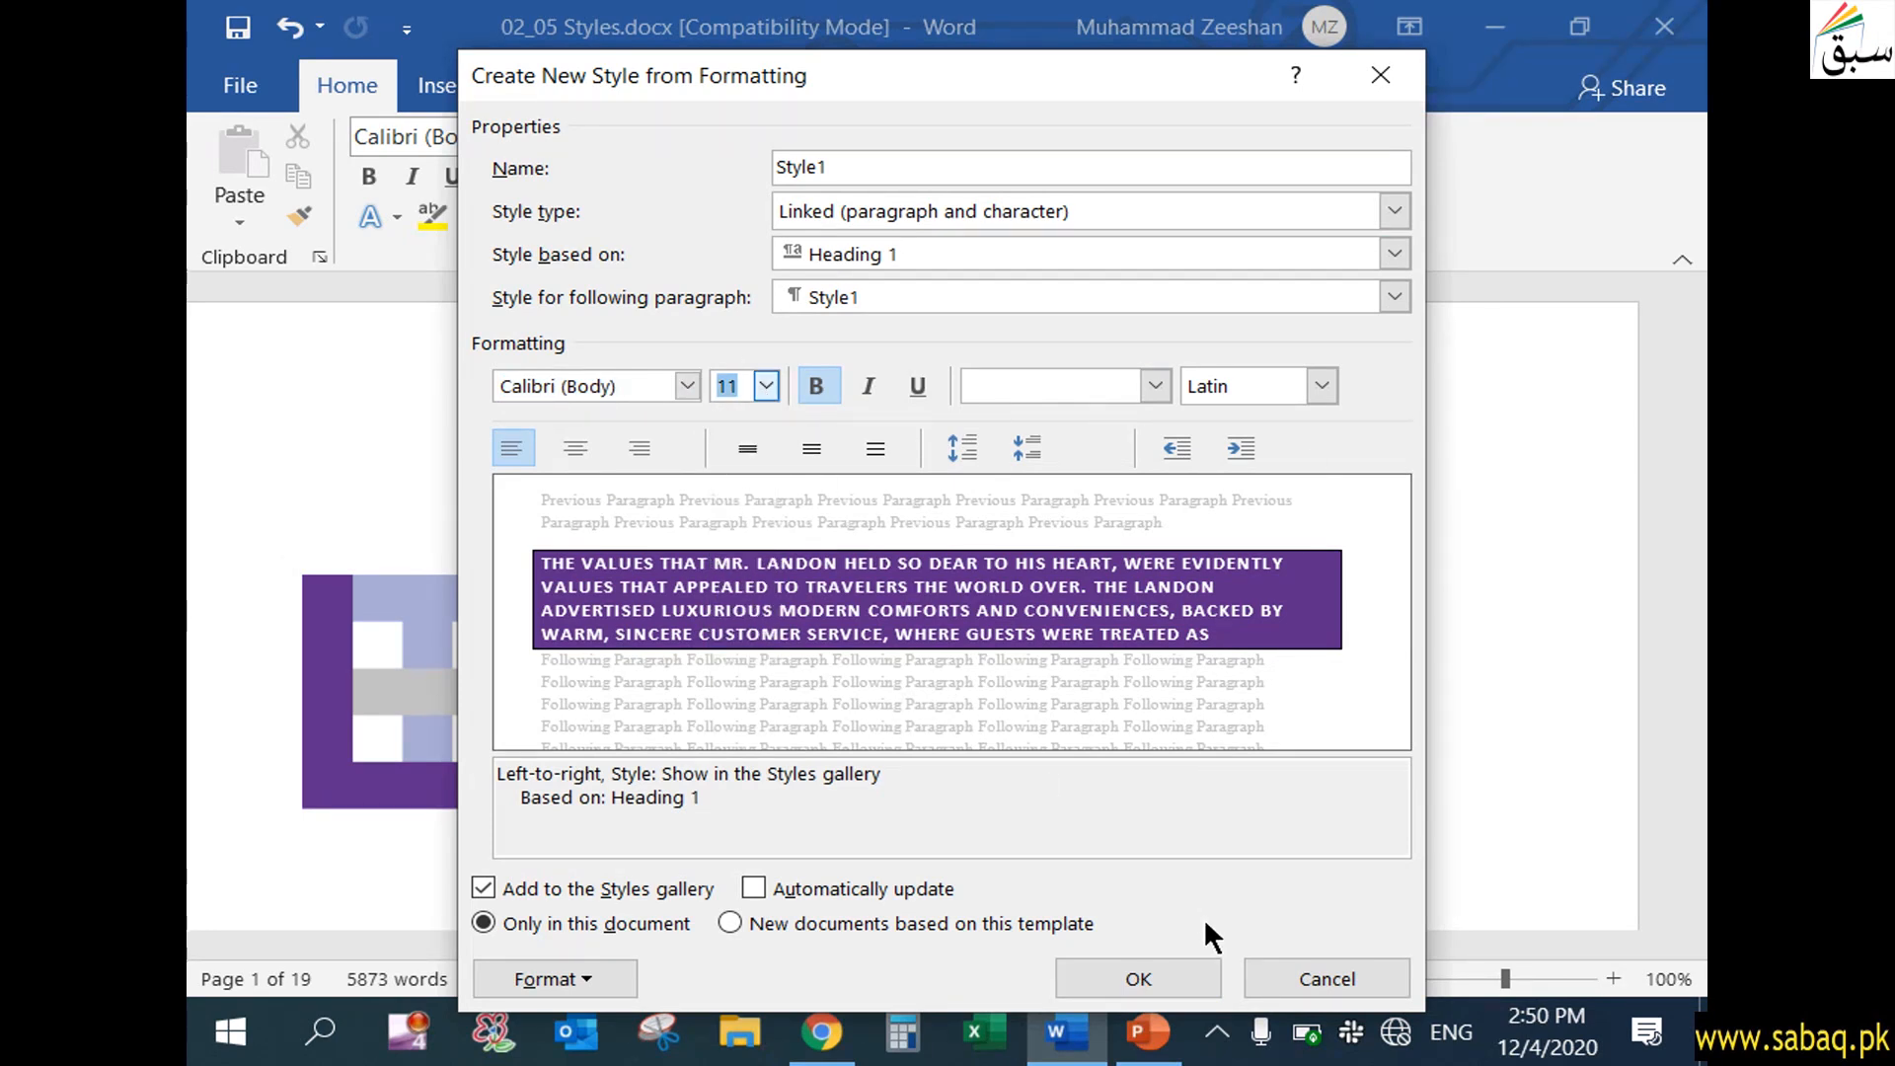
click(1207, 971)
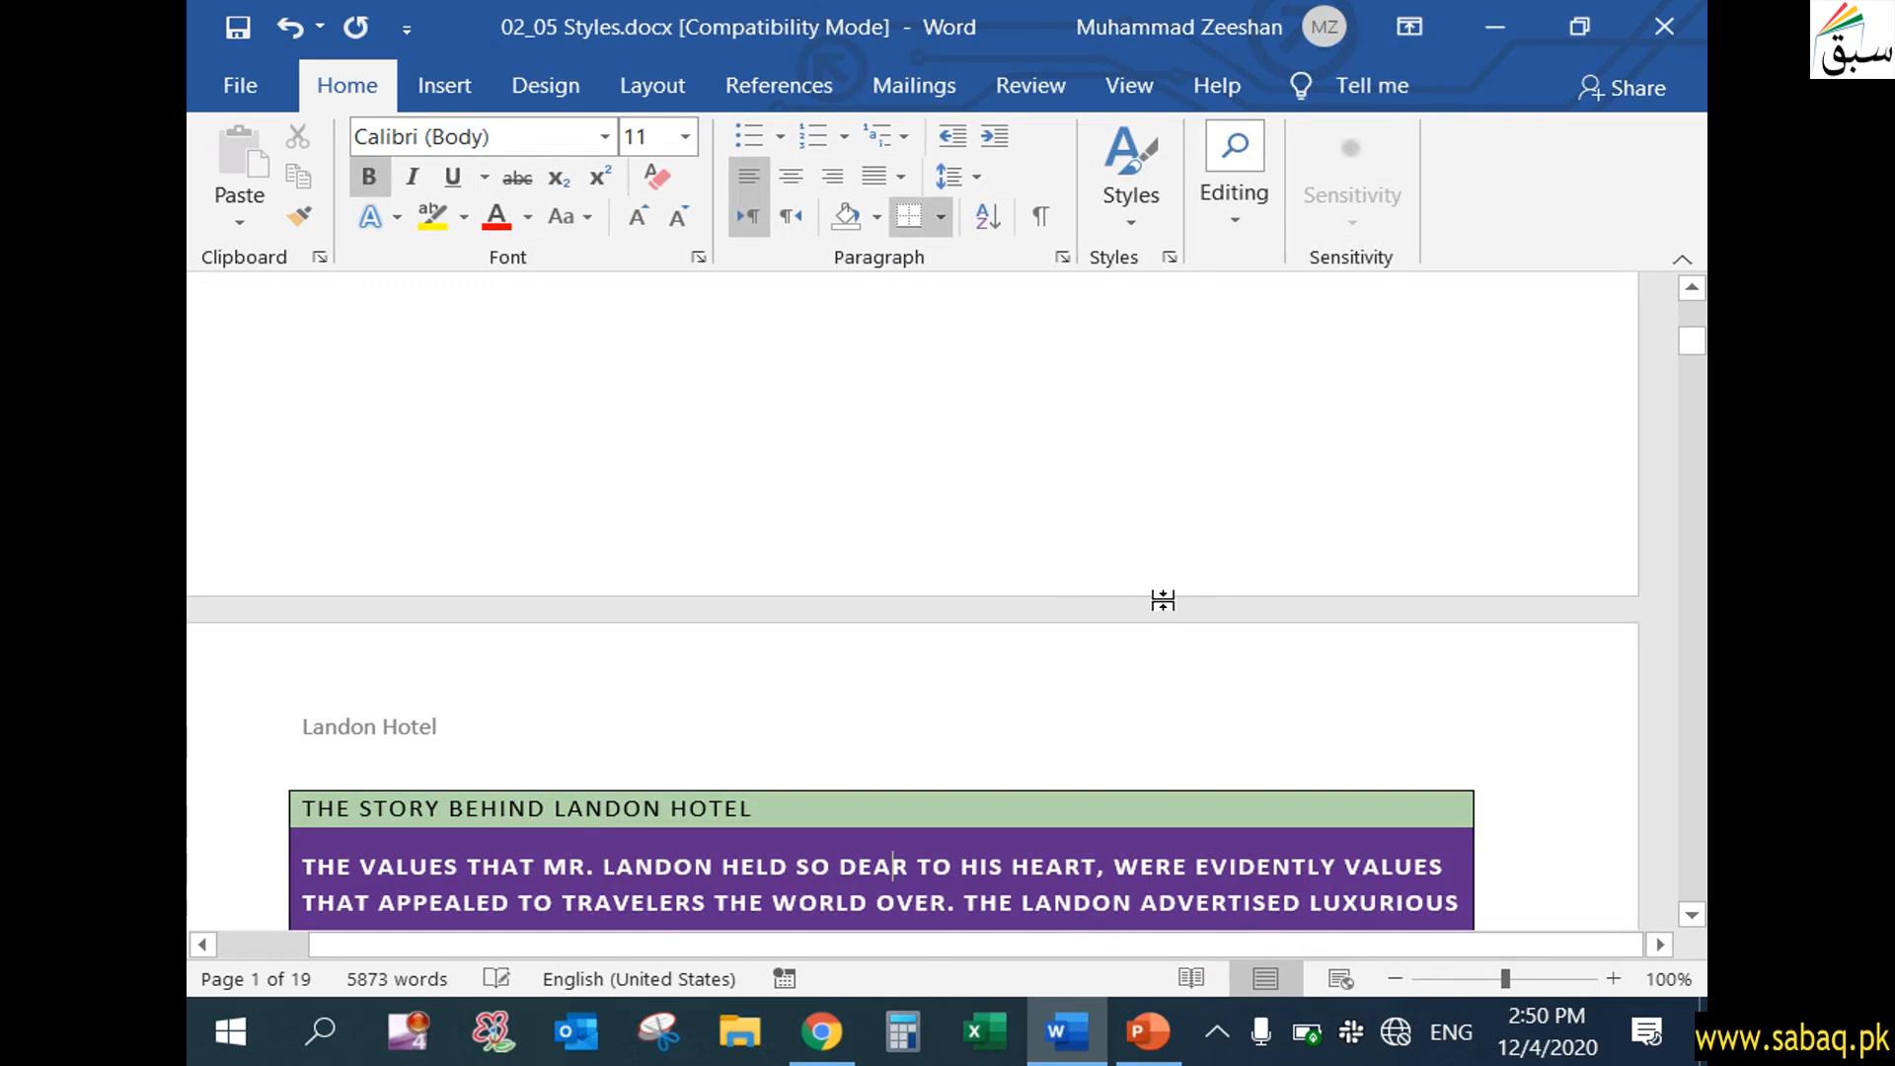
Examine the styles gallery for the newly created styles and its create, clear formatting and apply commands, leaving the document unchanged
click(1163, 600)
click(1142, 231)
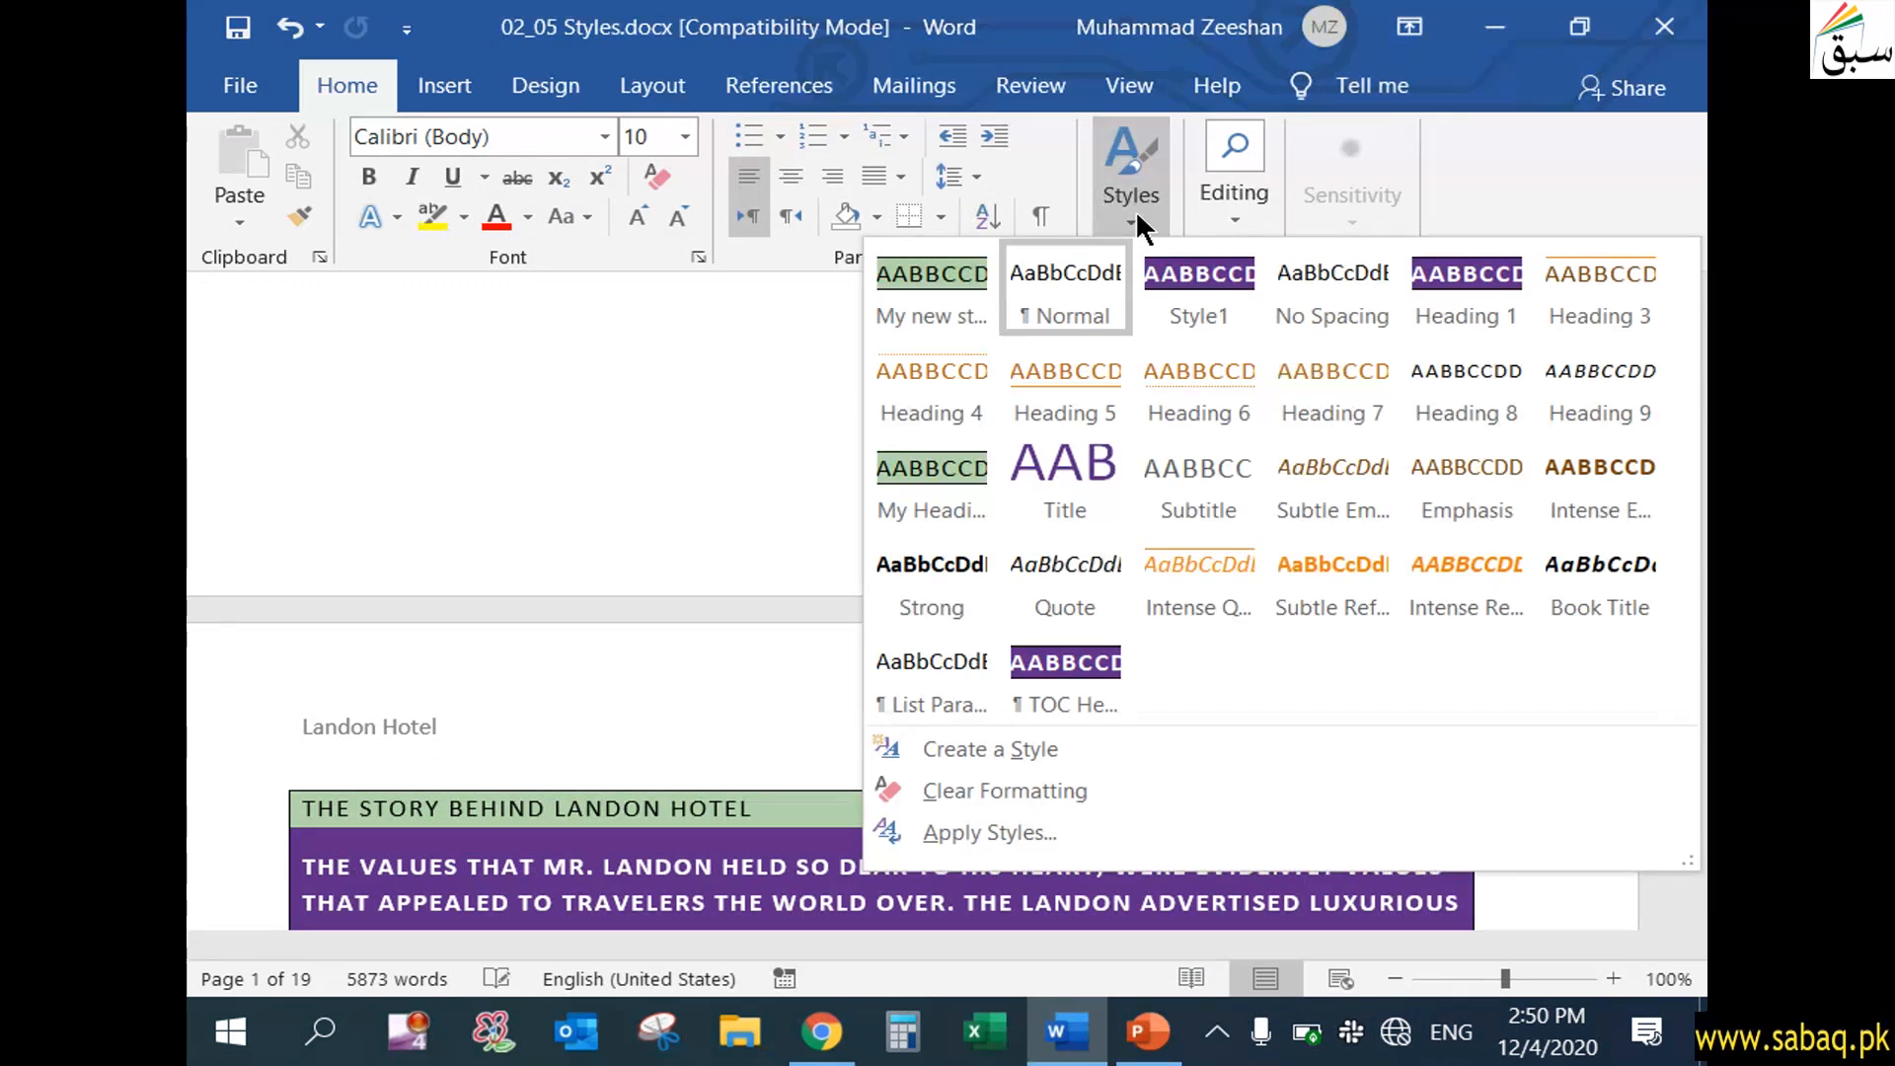
click(565, 477)
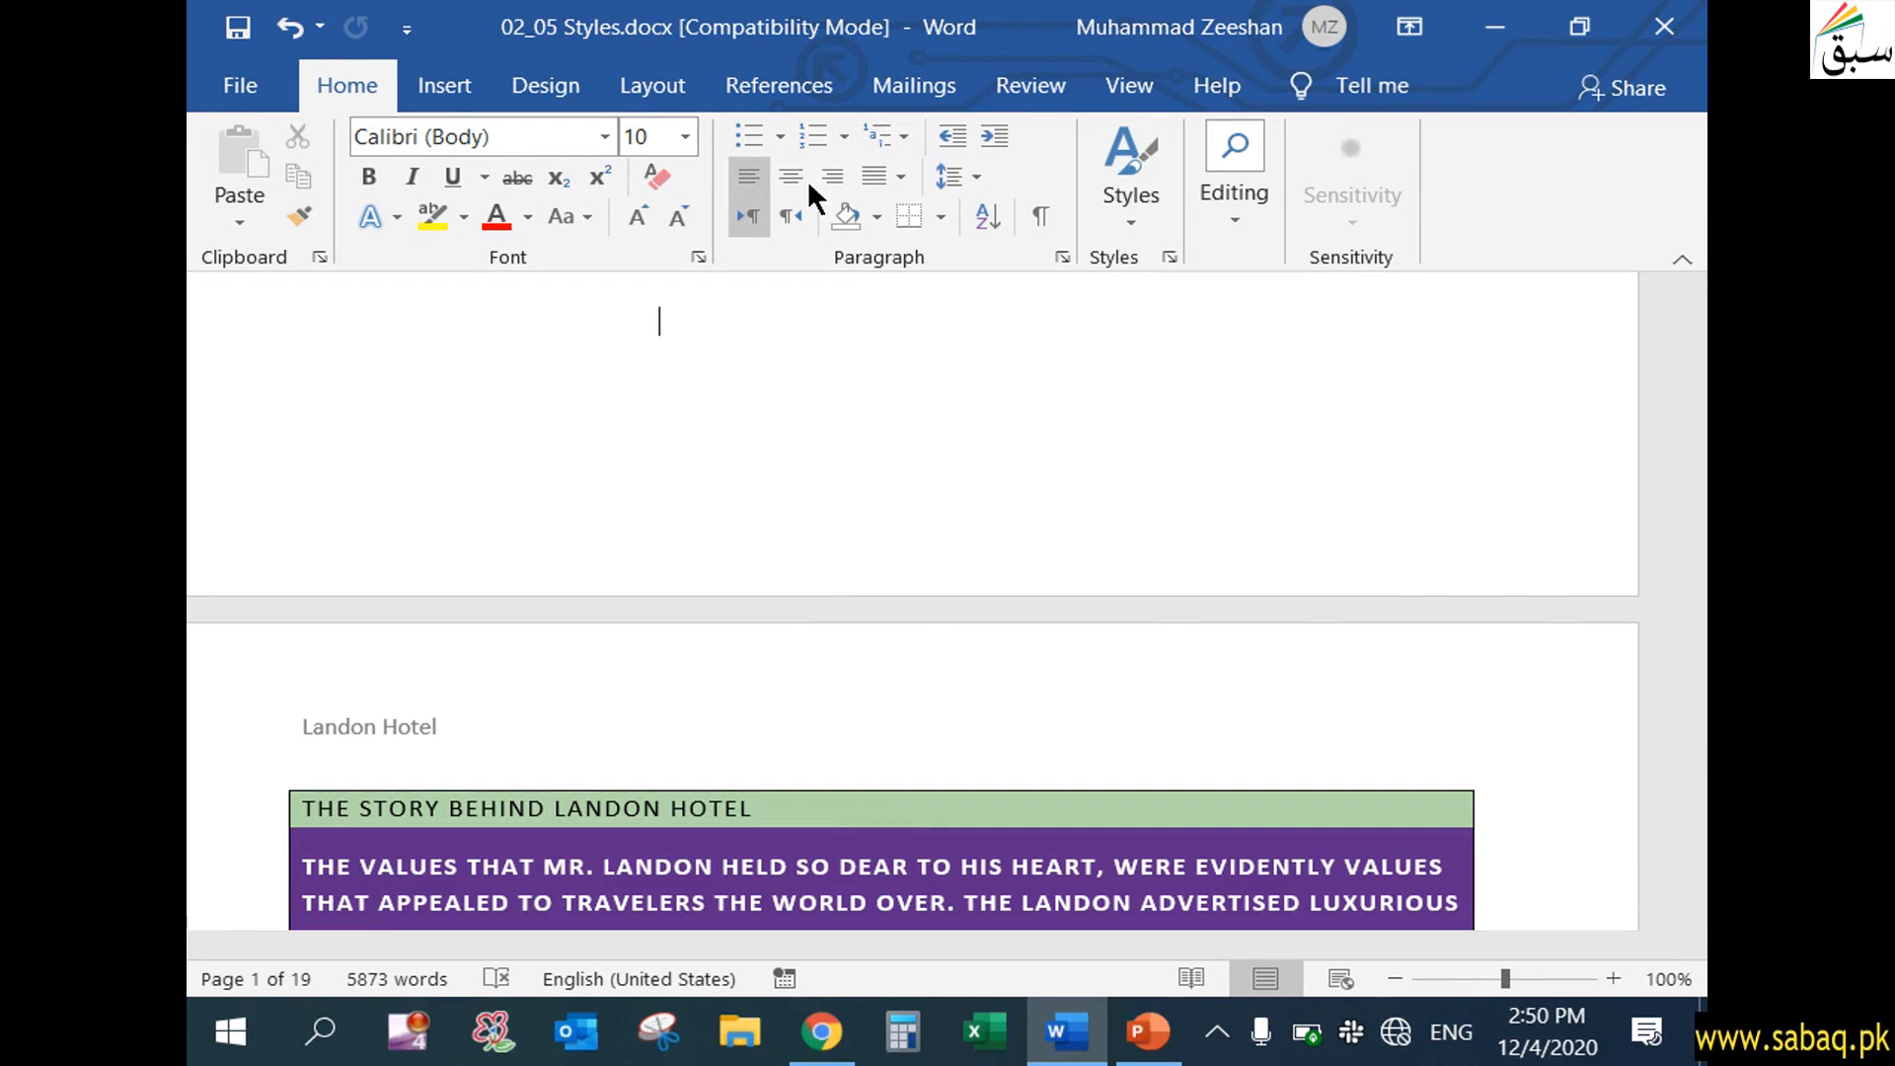
click(1127, 223)
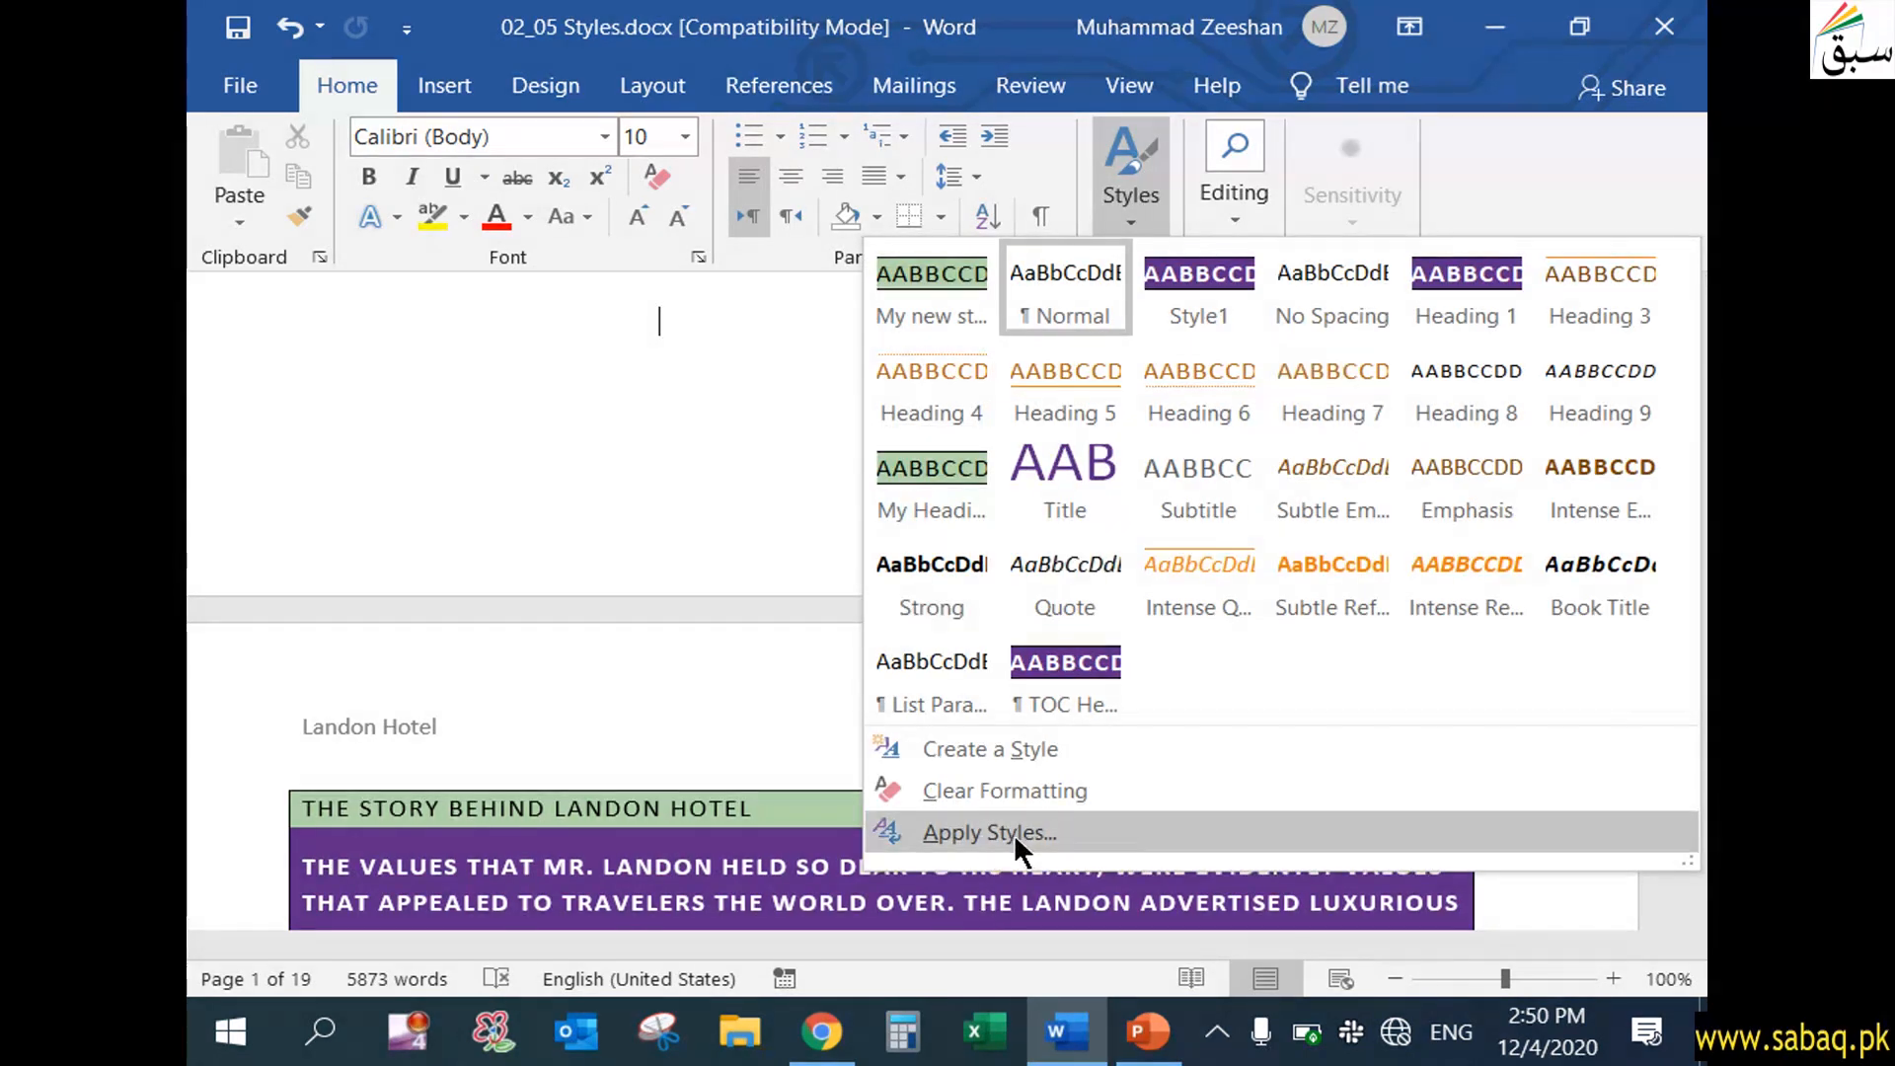
click(707, 715)
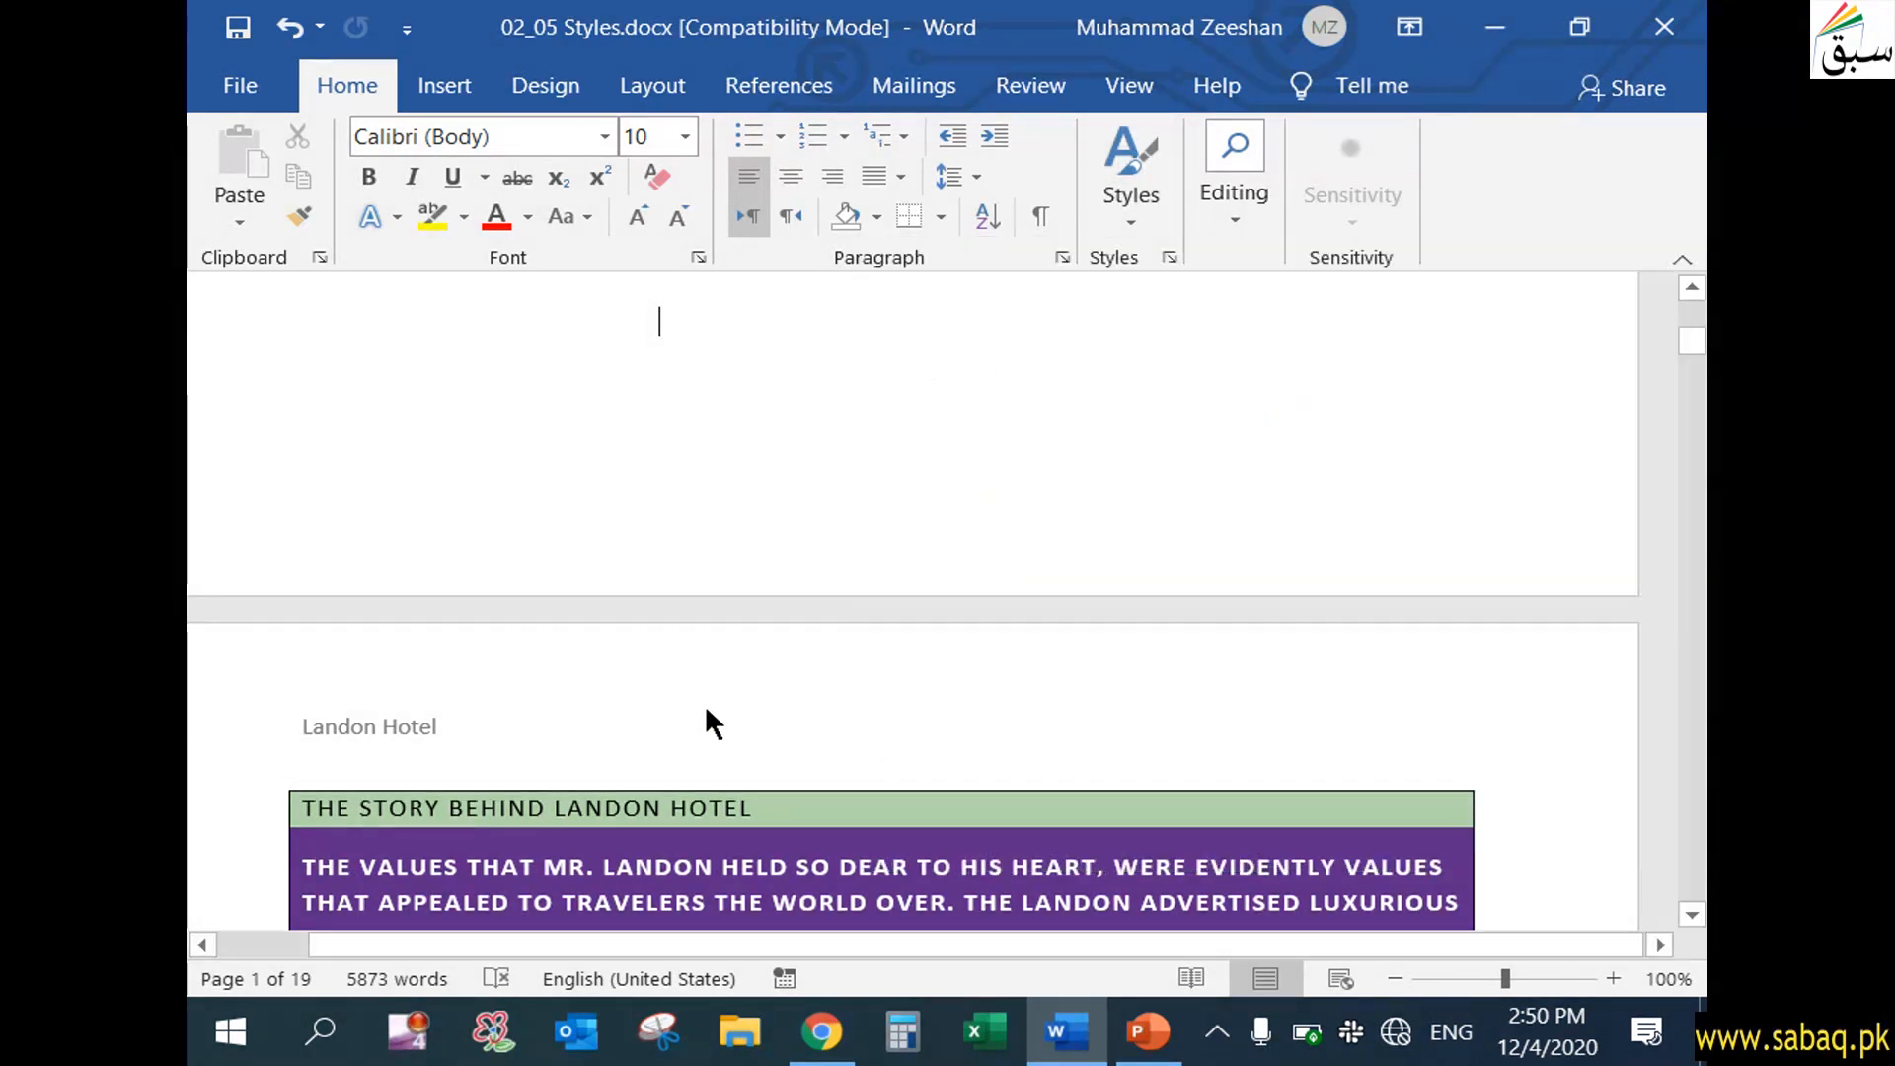
Switch to the PowerPoint presentation and go to slide 3, "Apply and Edit Styles and Styles Set"
click(1145, 1034)
click(372, 360)
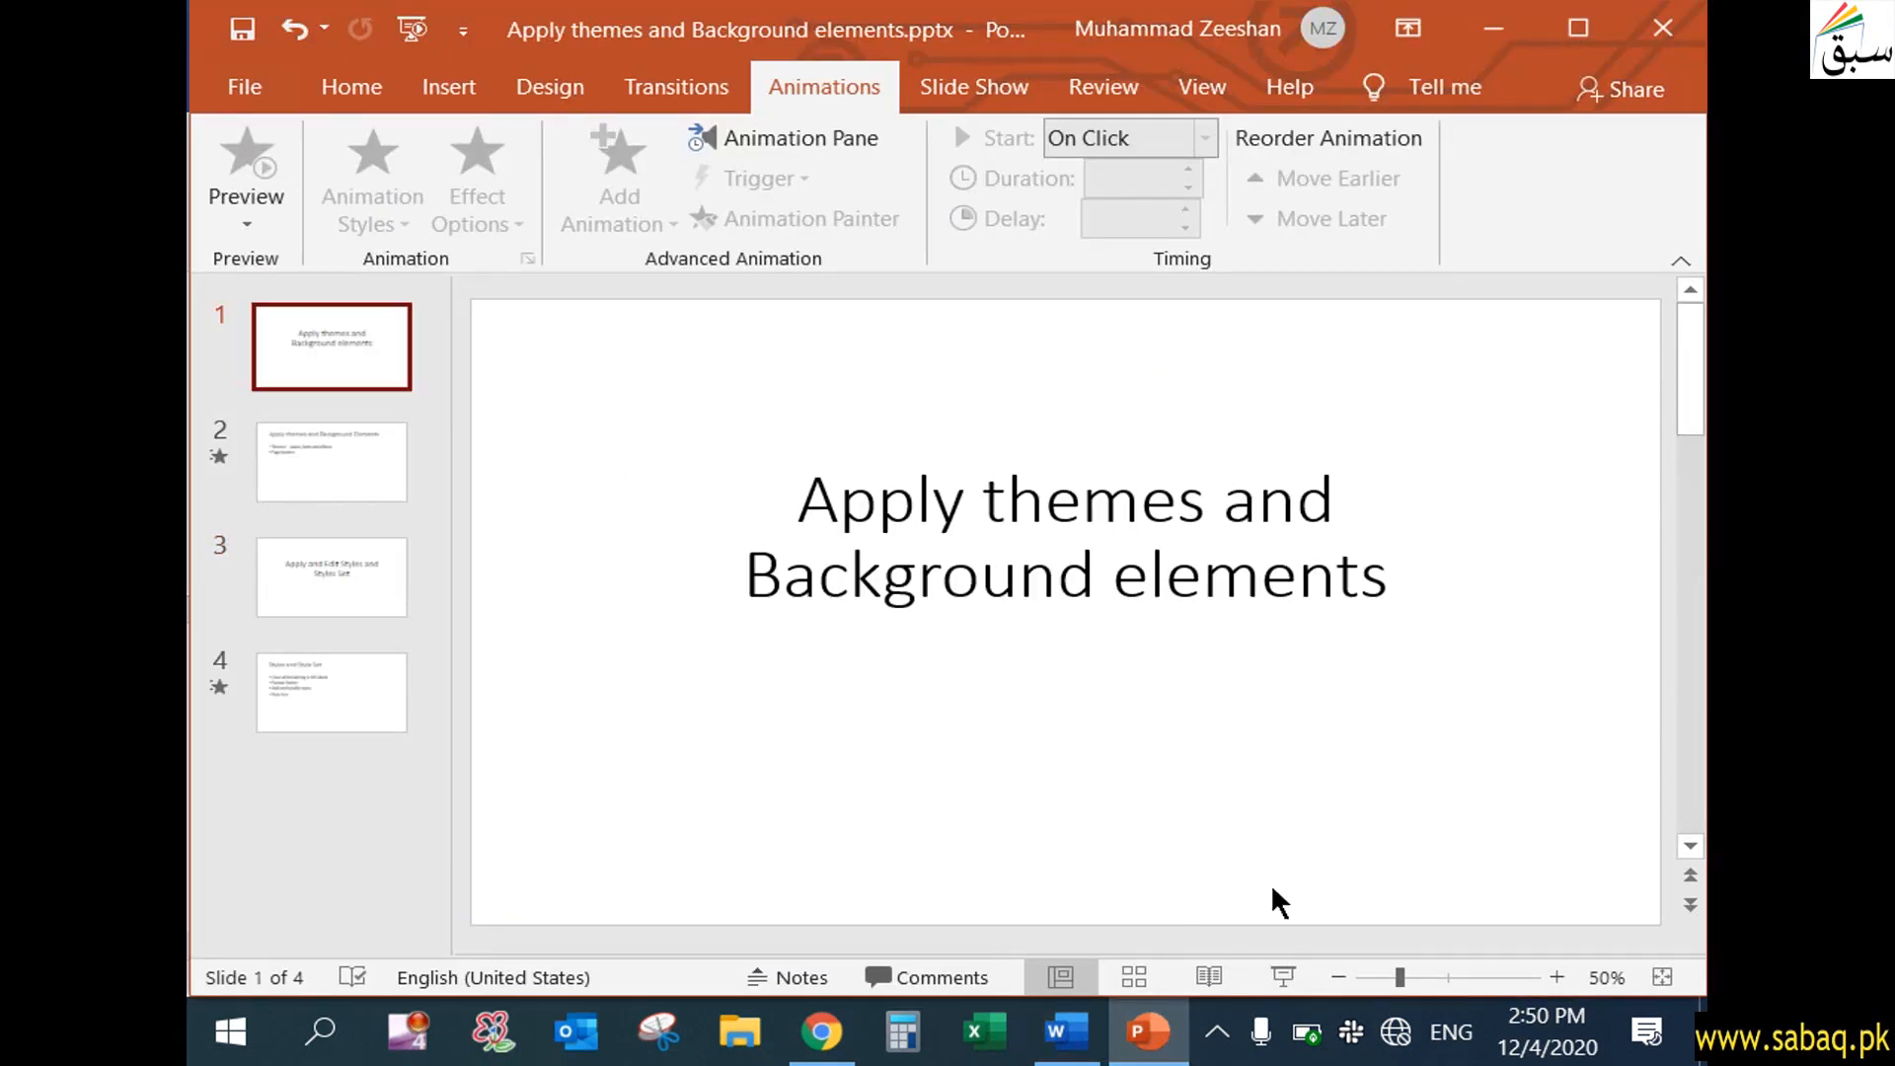
click(264, 555)
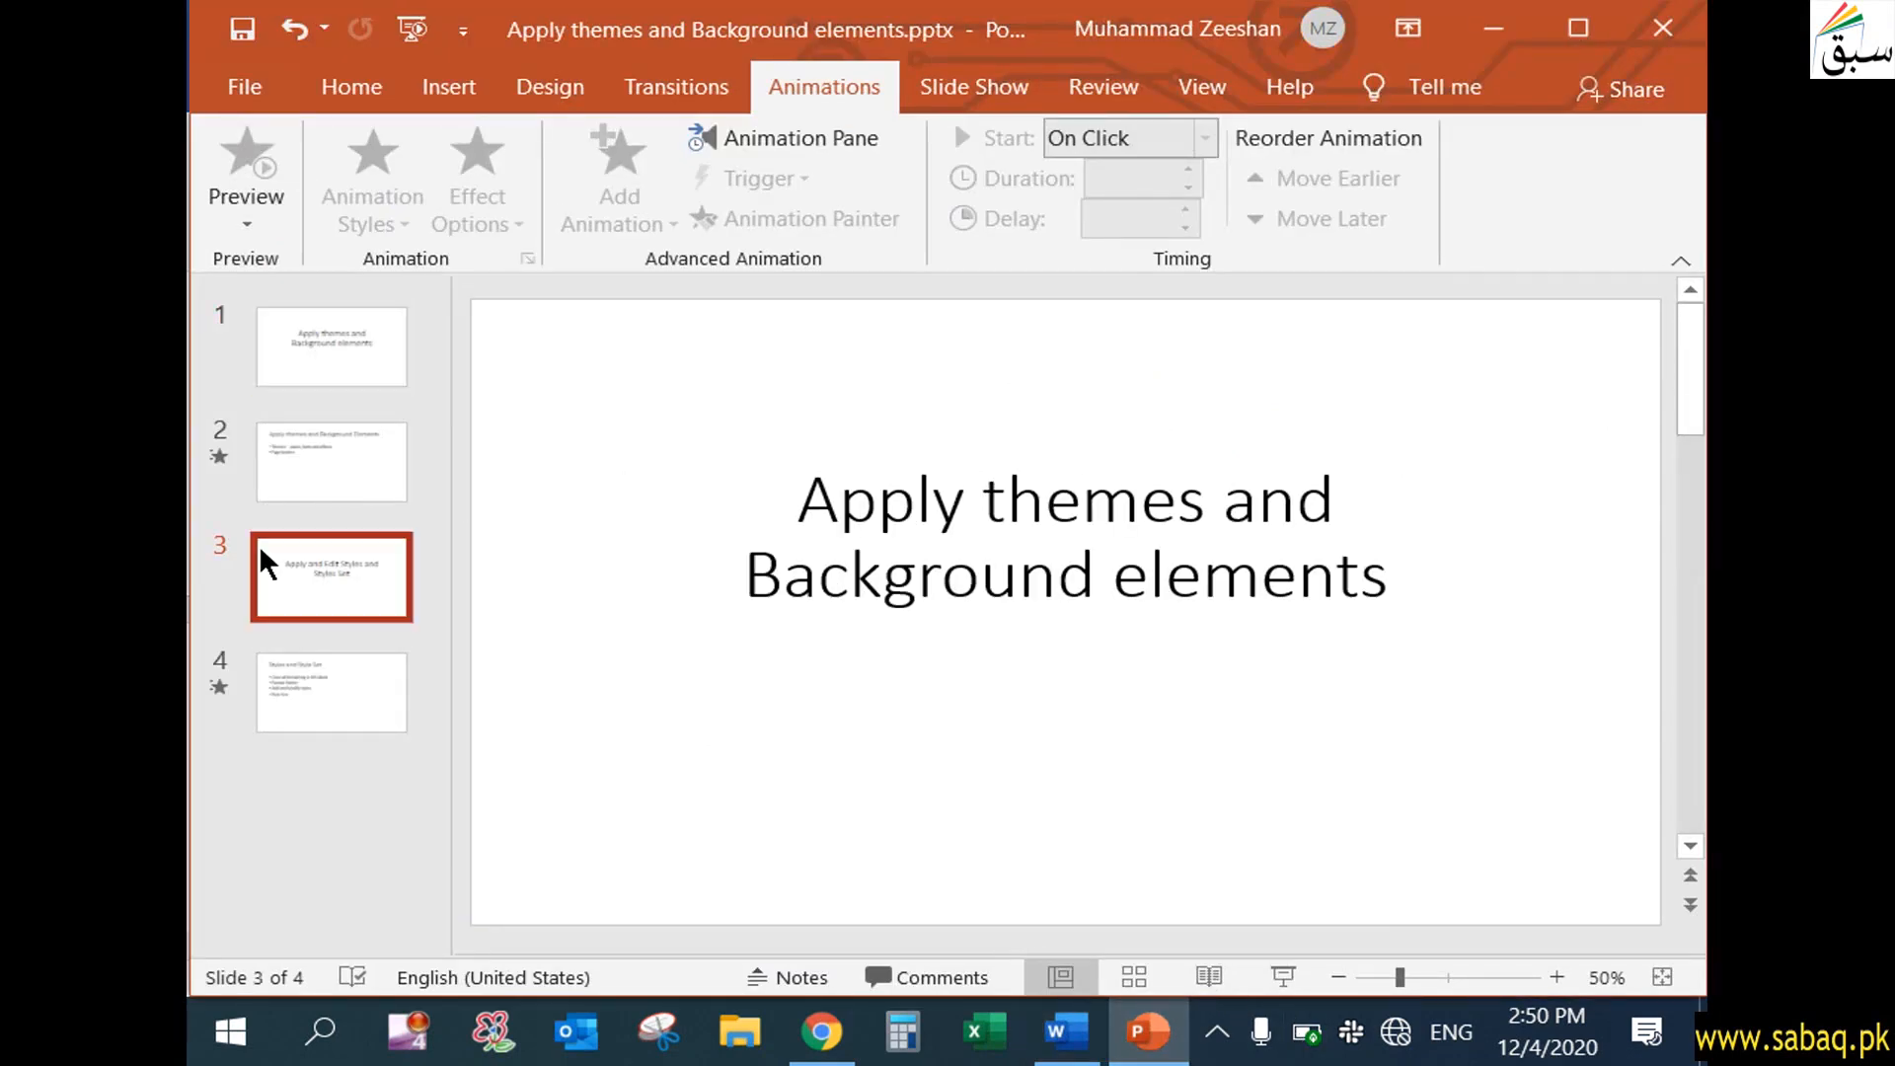